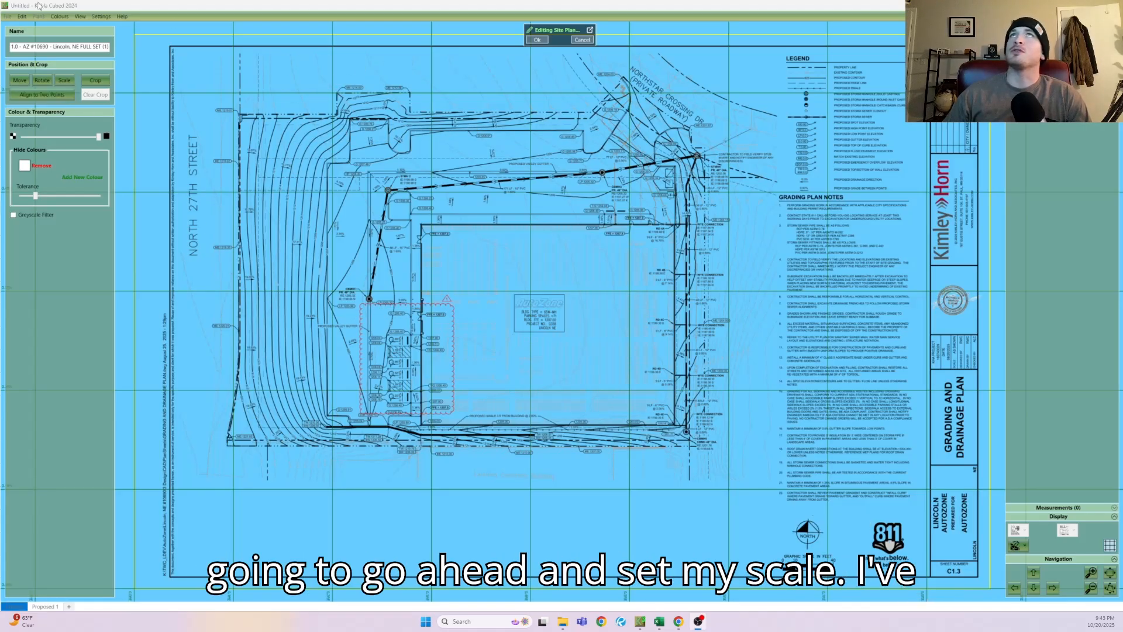
- Scale the site plan by ratio at 1 inch = 20 feet and check it against the graphic scale bar
click(64, 80)
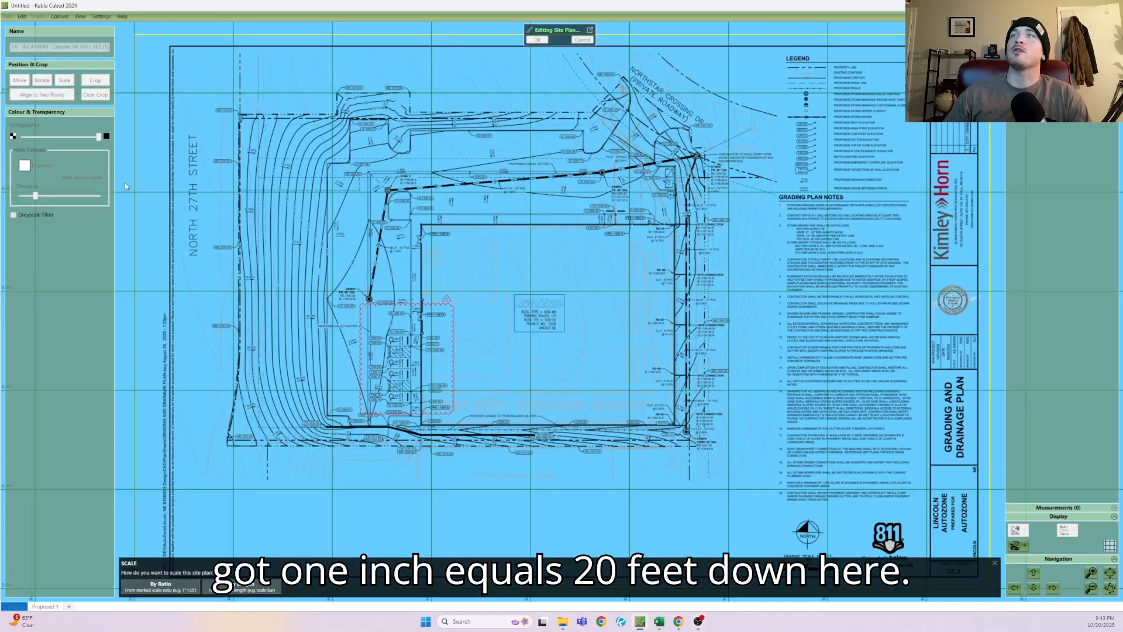
click(193, 585)
text(20)
key(Return)
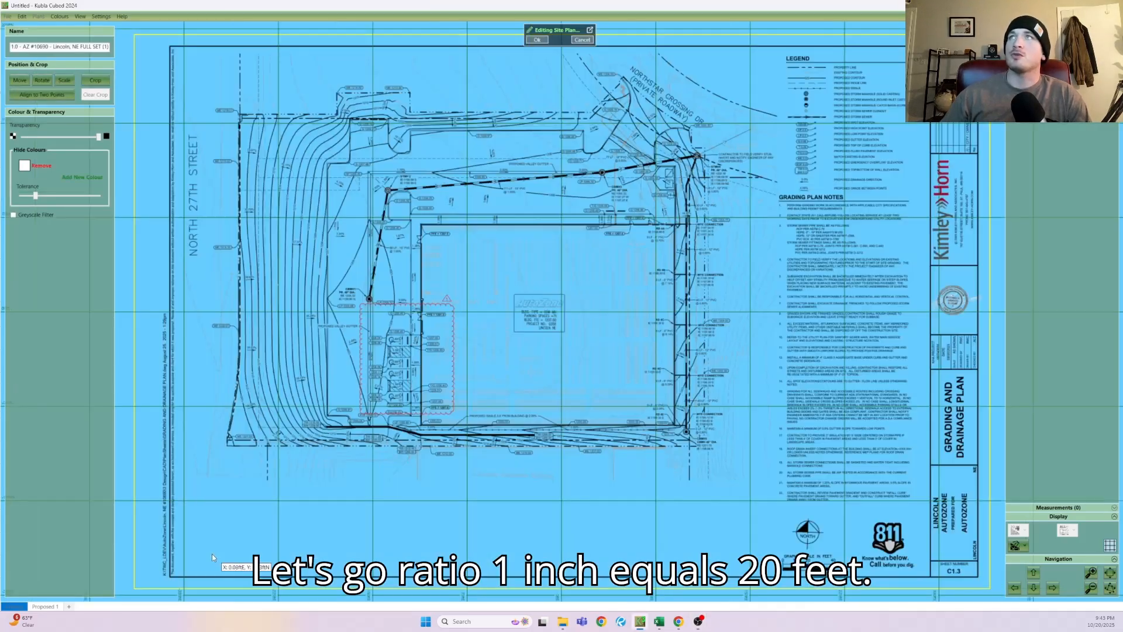
scroll(790, 582, up, 4)
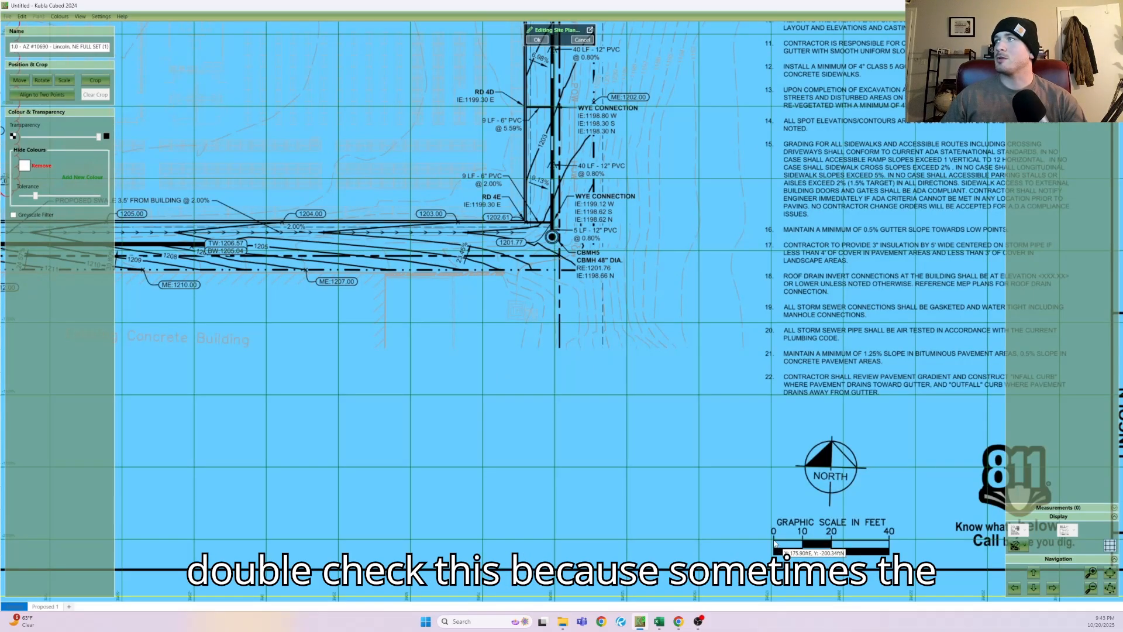
click(835, 539)
drag(774, 539, 774, 539)
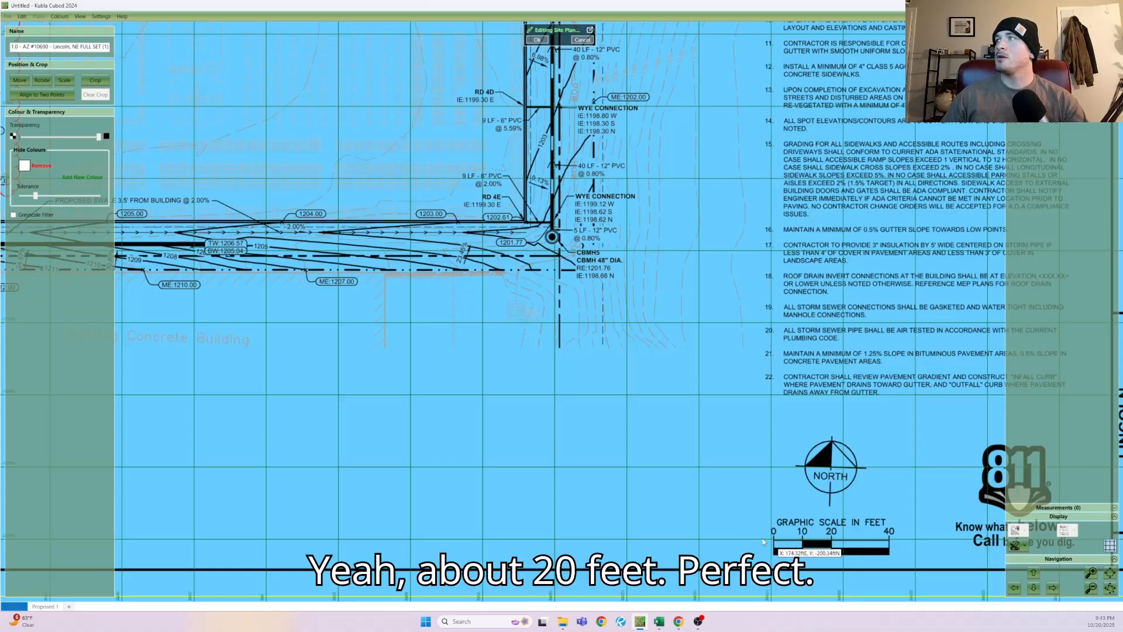
- Crop the site plan to the grading drawing, leaving out the legend, notes and title block, and accept the plan edits
scroll(359, 343, down, 2)
middle_drag(422, 381, 582, 461)
scroll(579, 457, down, 2)
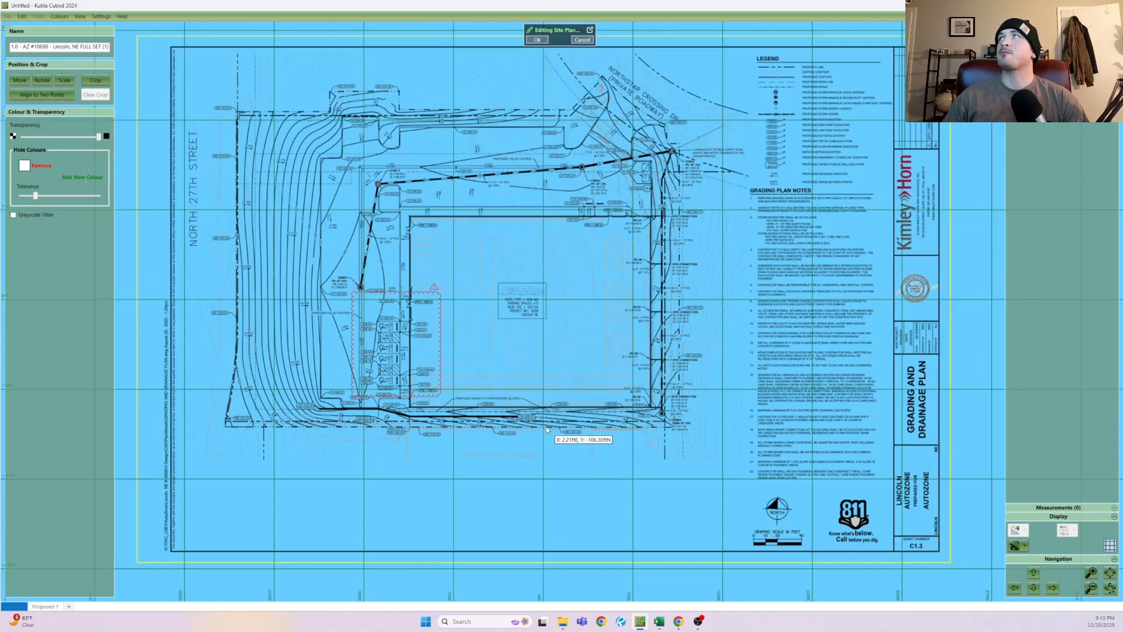
click(96, 80)
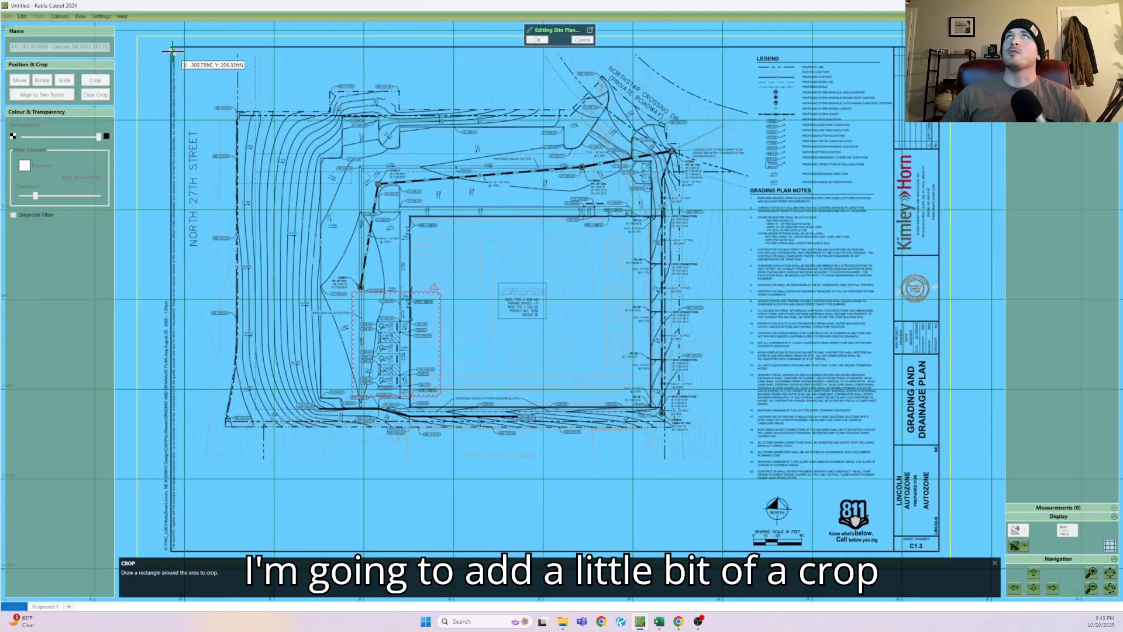
drag(171, 46, 749, 499)
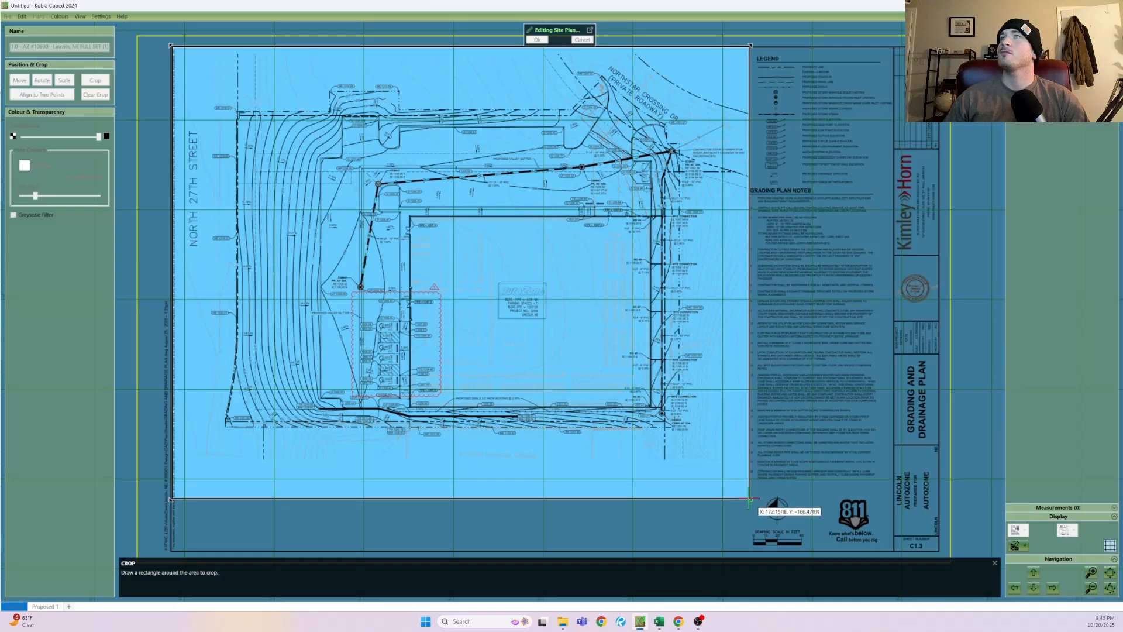
click(972, 587)
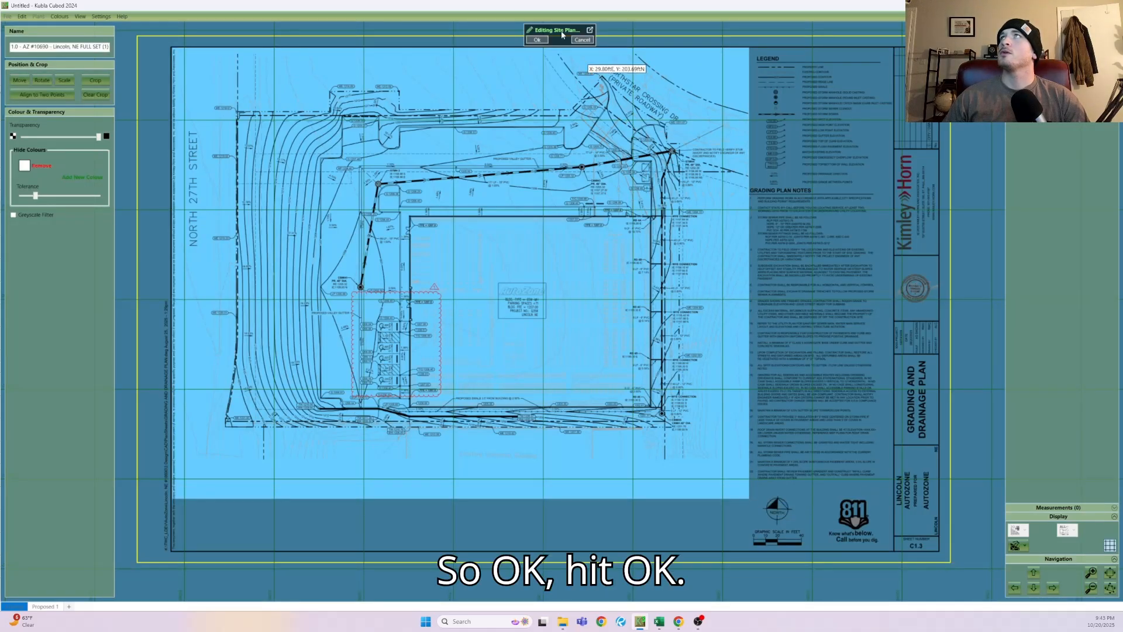
click(537, 39)
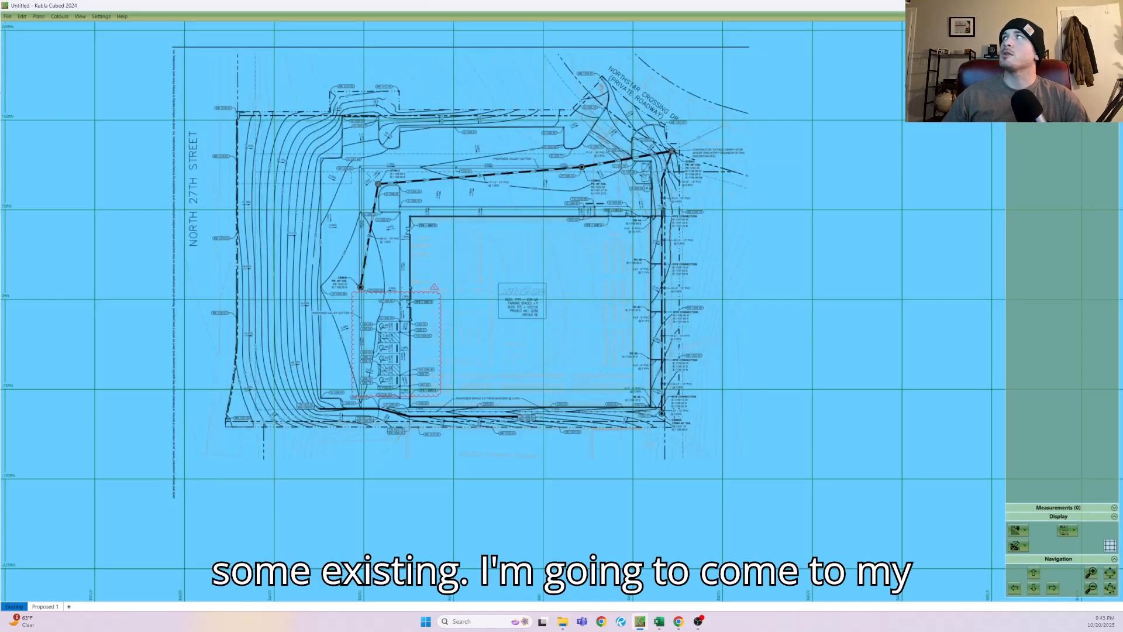
- Load contours from the PDF plan into the existing surface, using a new filter that samples the faint existing contours north of the site
click(50, 46)
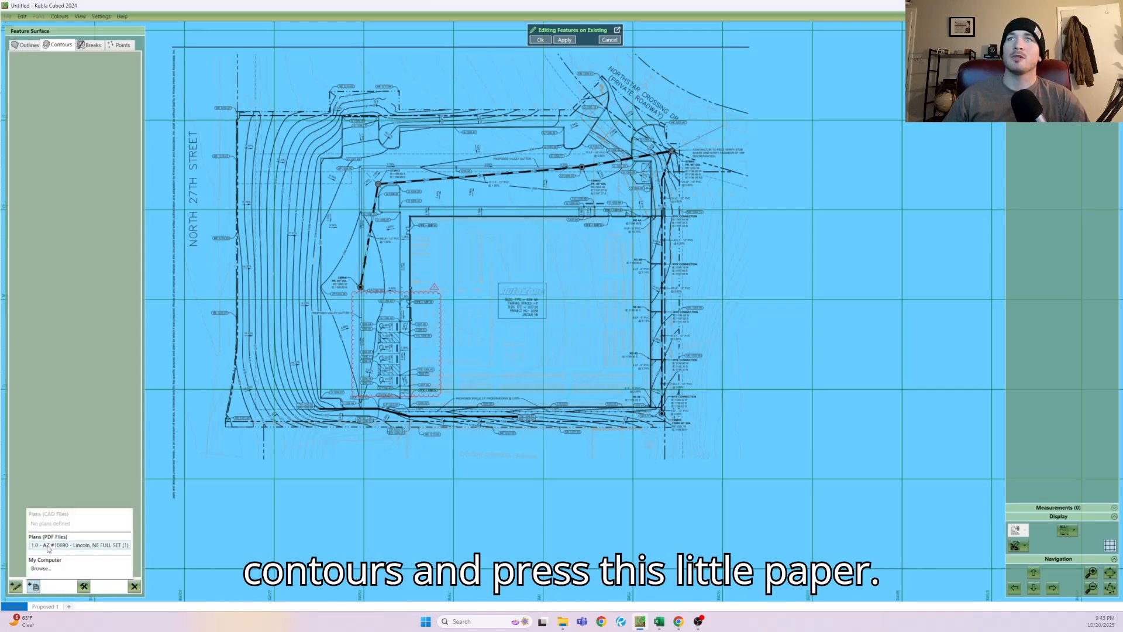
click(33, 586)
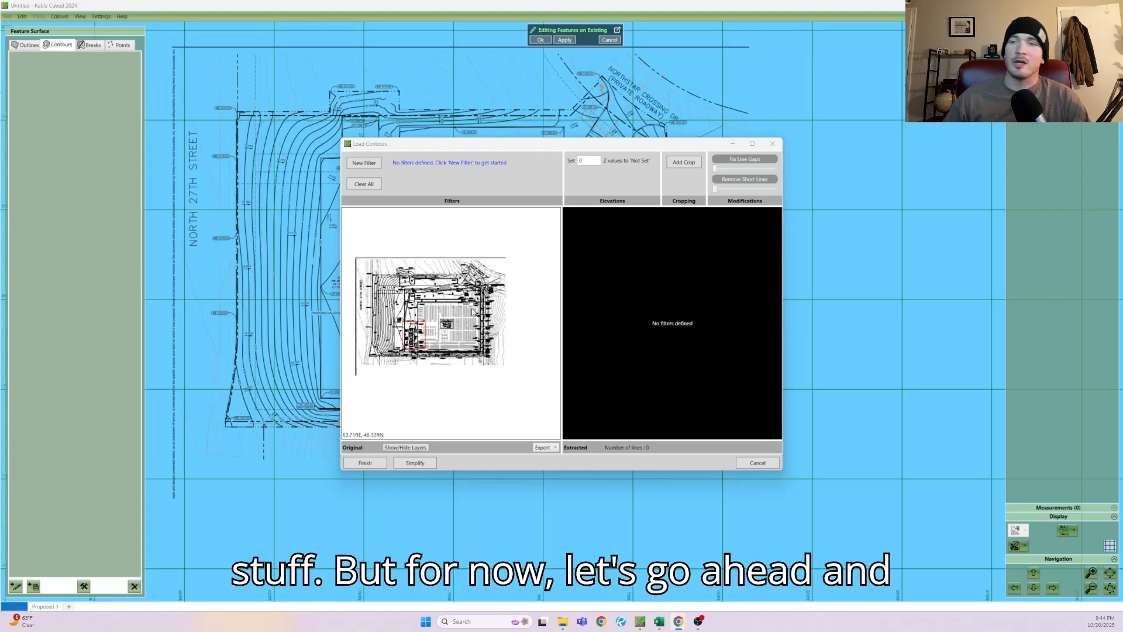
scroll(455, 288, up, 5)
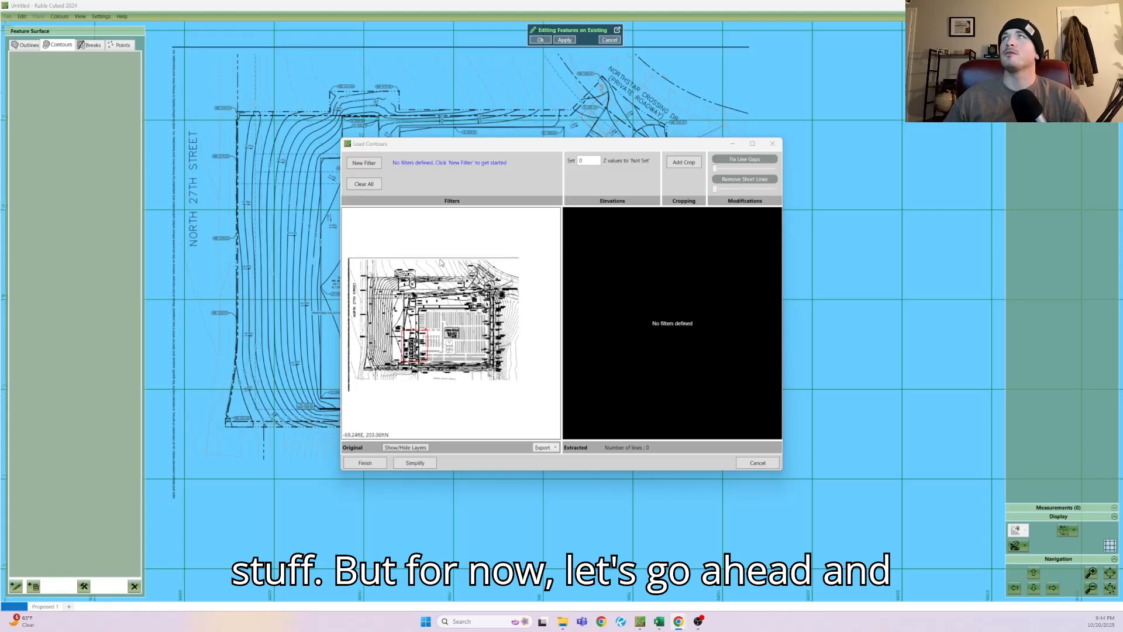
scroll(472, 321, down, 3)
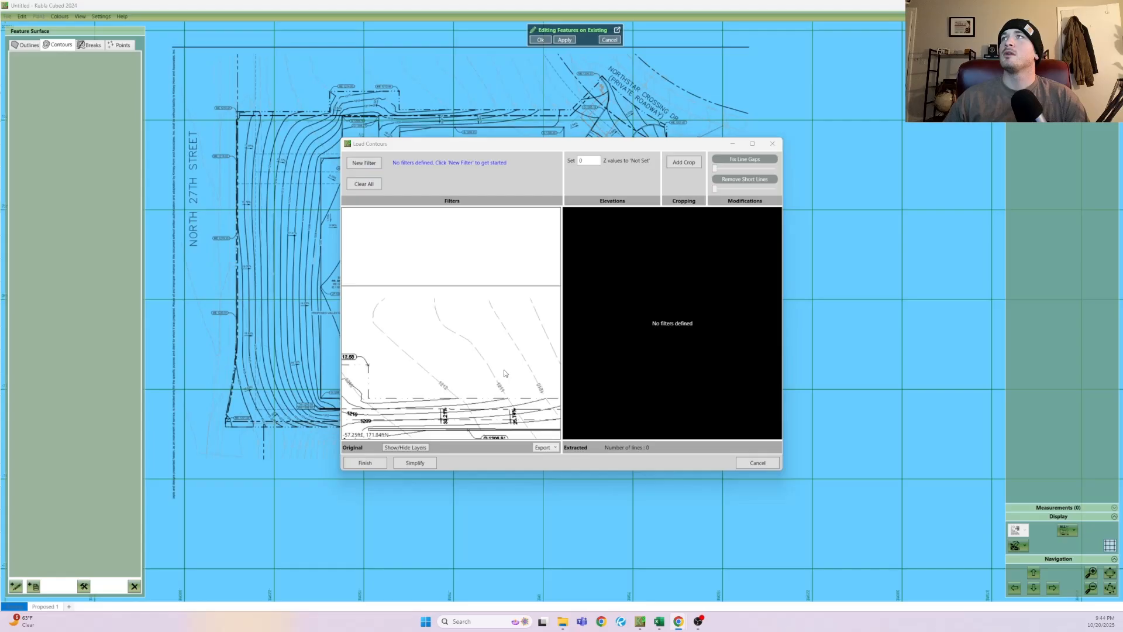
scroll(445, 366, down, 2)
click(368, 163)
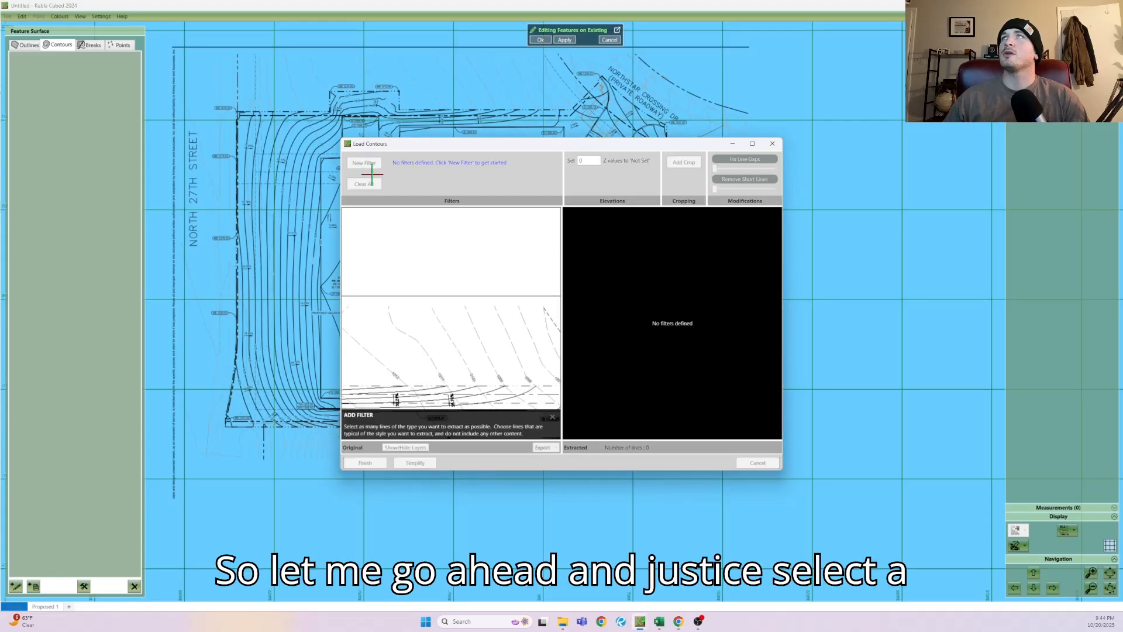
drag(366, 354, 519, 317)
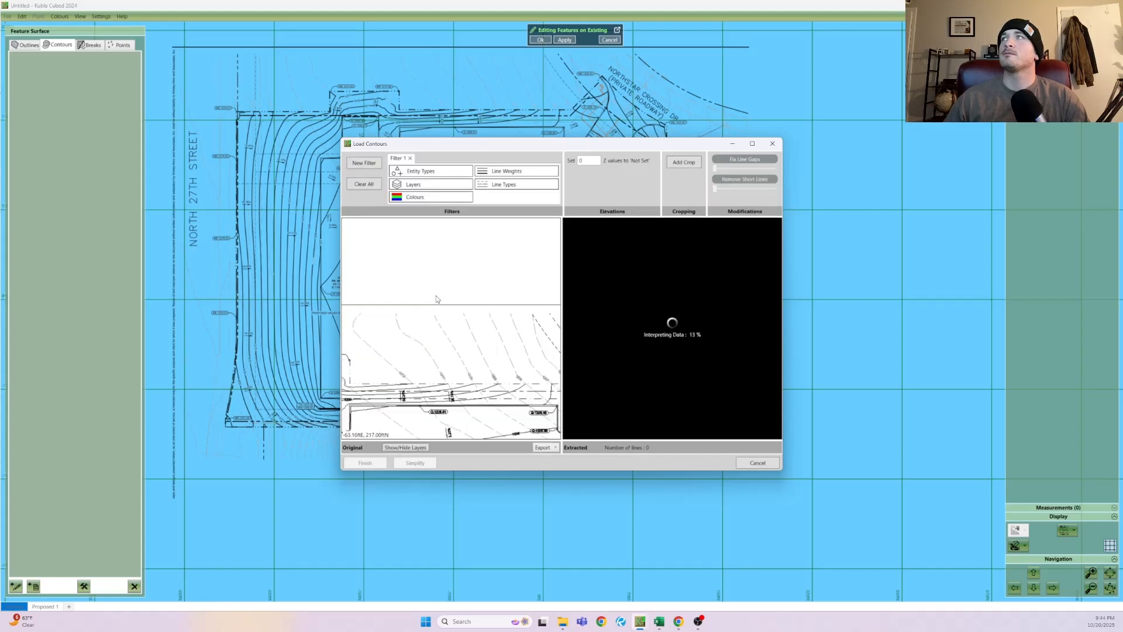
- Review the extracted lines against the original plan and finish importing the contours
scroll(451, 322, down, 3)
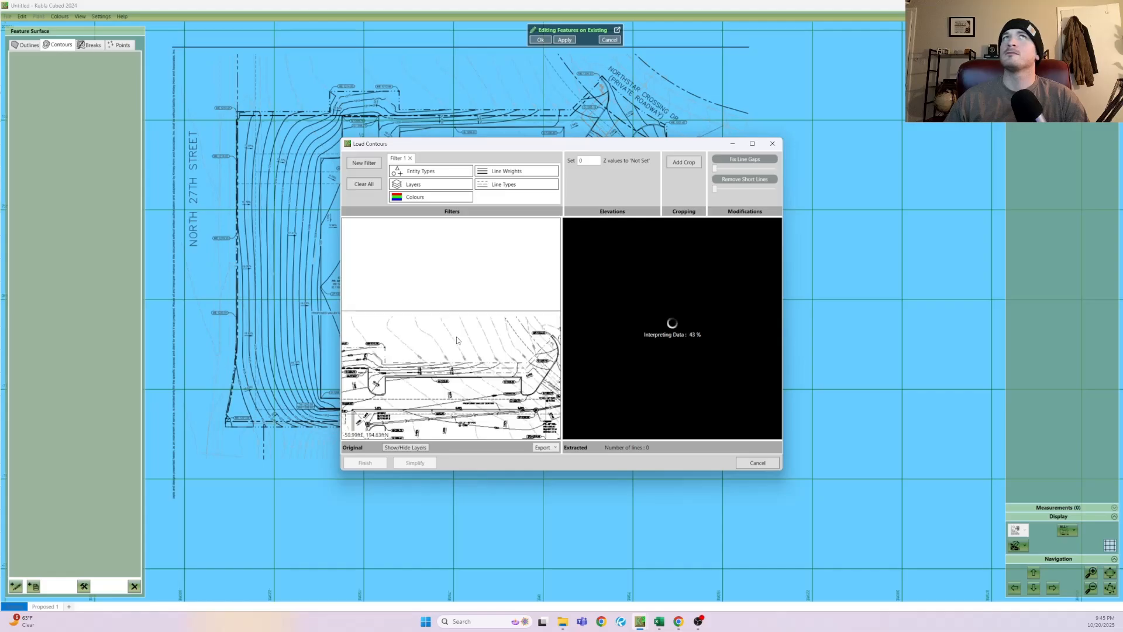
scroll(463, 354, down, 4)
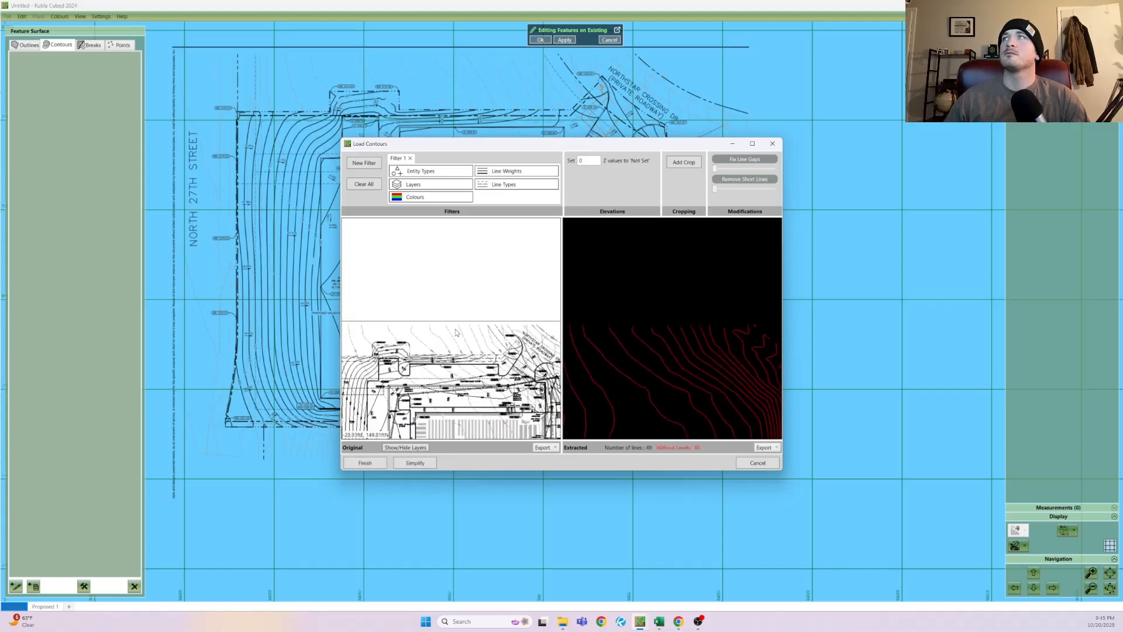
middle_drag(508, 400, 505, 312)
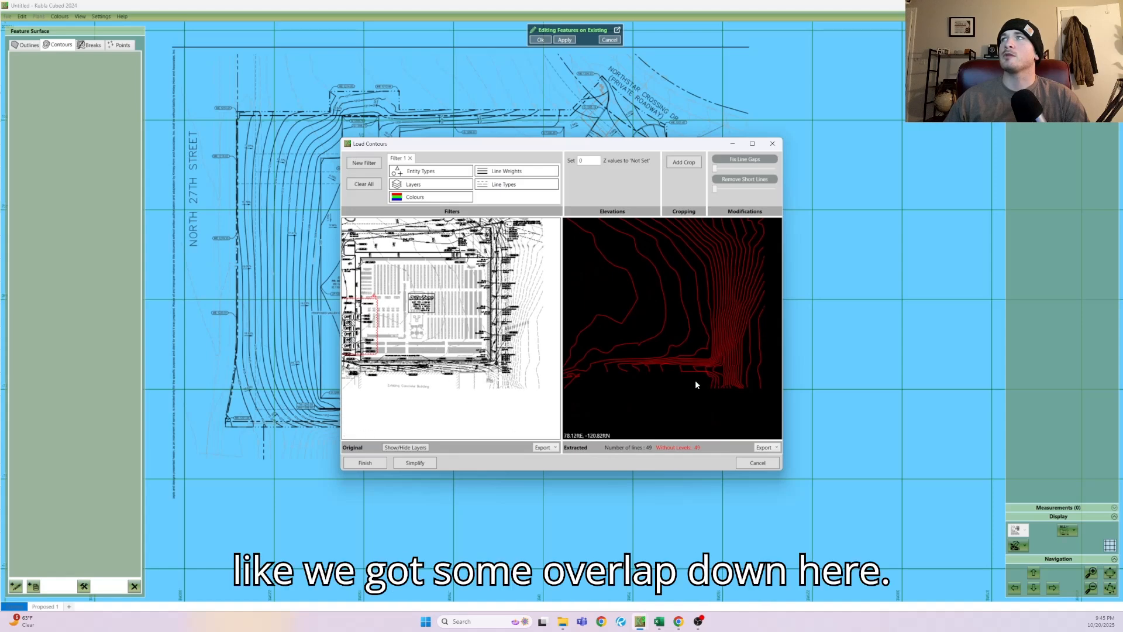
click(367, 463)
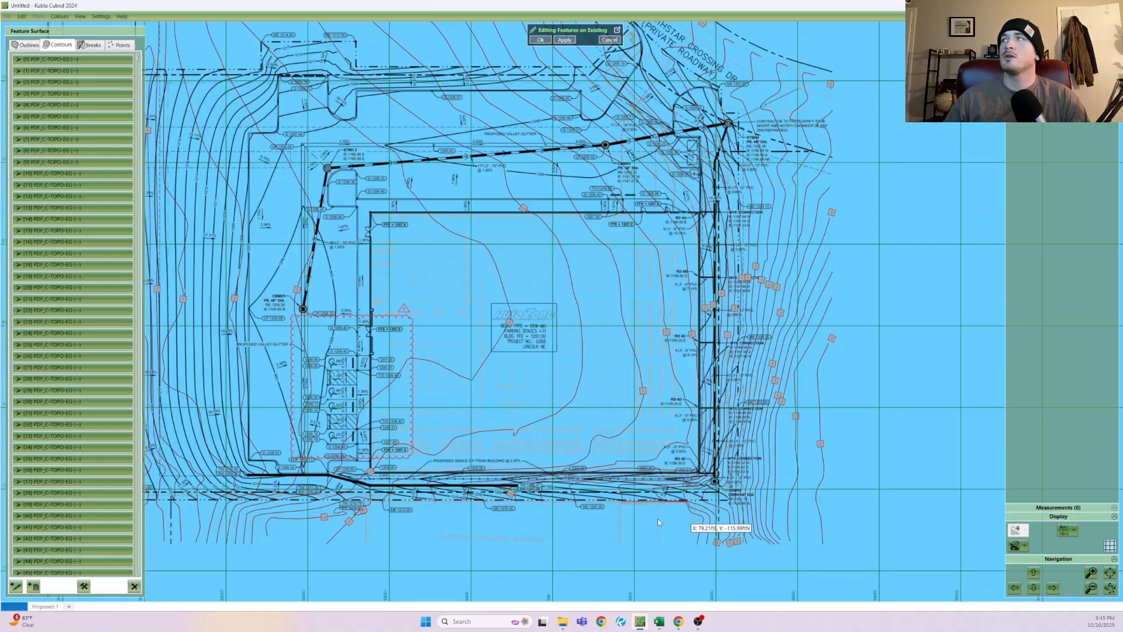
- Check the contours along the south edge for overlaps and join the two broken contour segments southeast of the AutoZone building label
scroll(658, 518, up, 5)
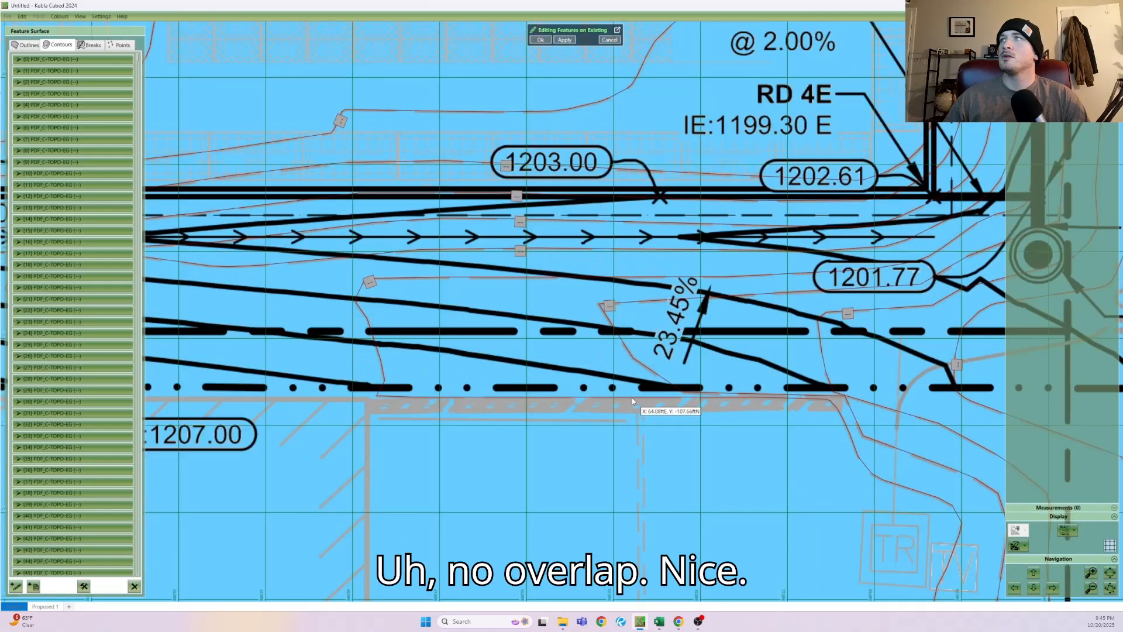
scroll(606, 419, down, 3)
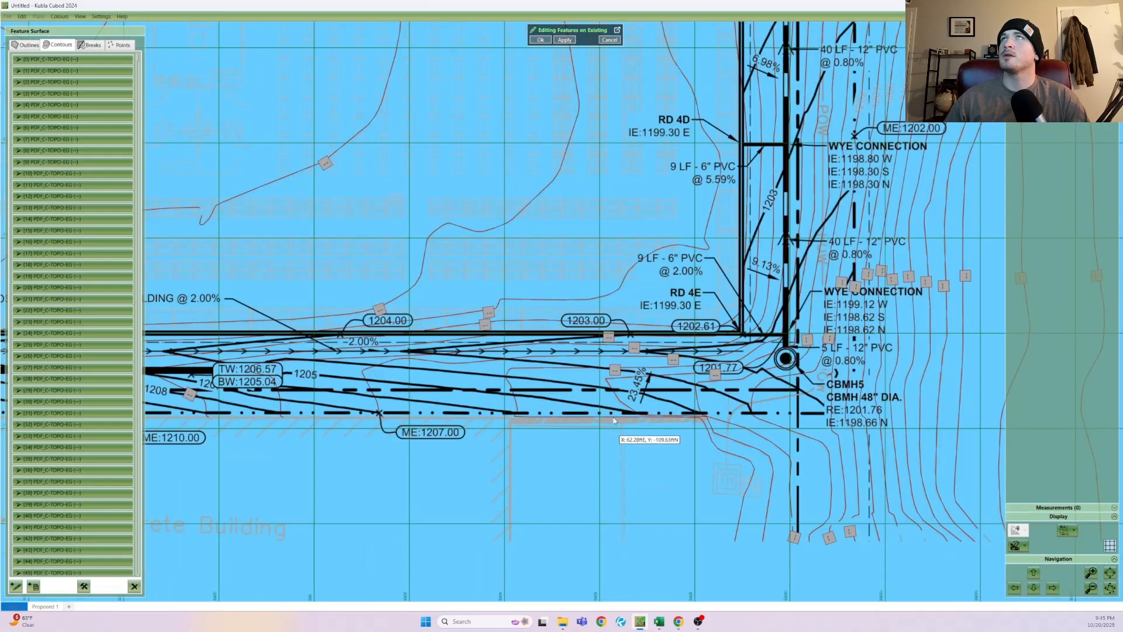
scroll(610, 436, down, 2)
middle_drag(538, 281, 437, 445)
middle_drag(294, 401, 307, 434)
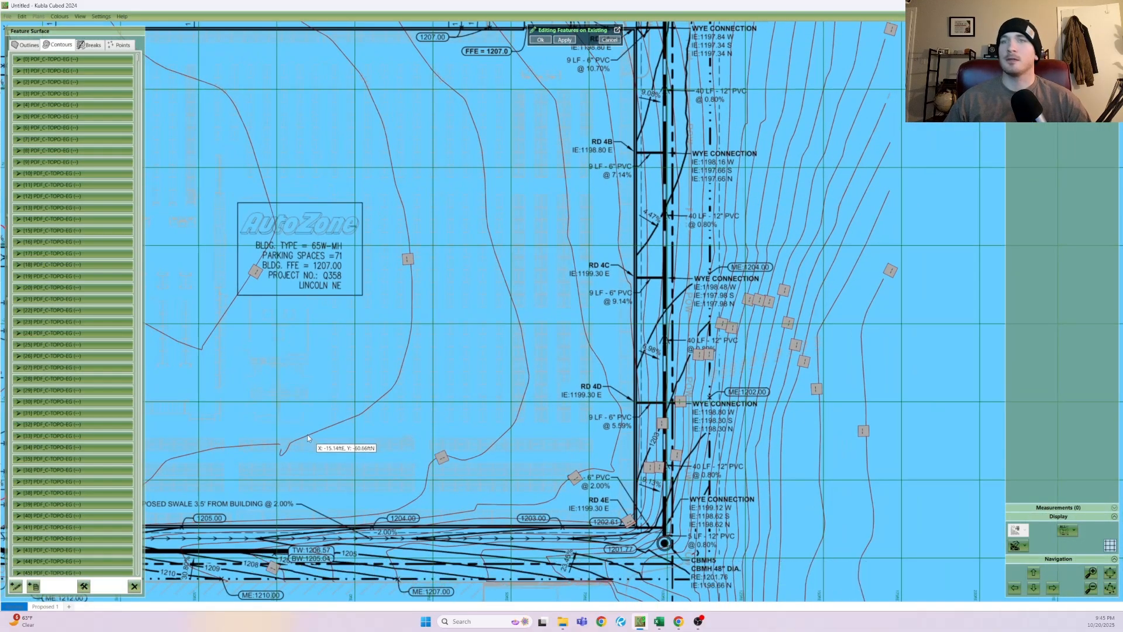
click(402, 363)
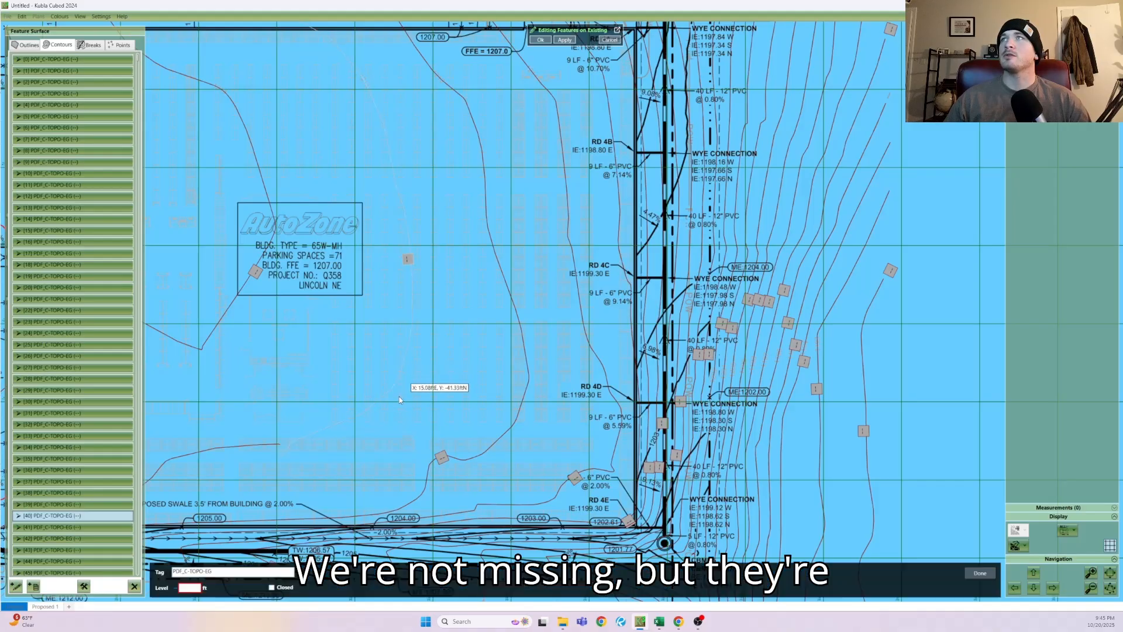
ctrl+click(255, 445)
click(84, 586)
click(117, 468)
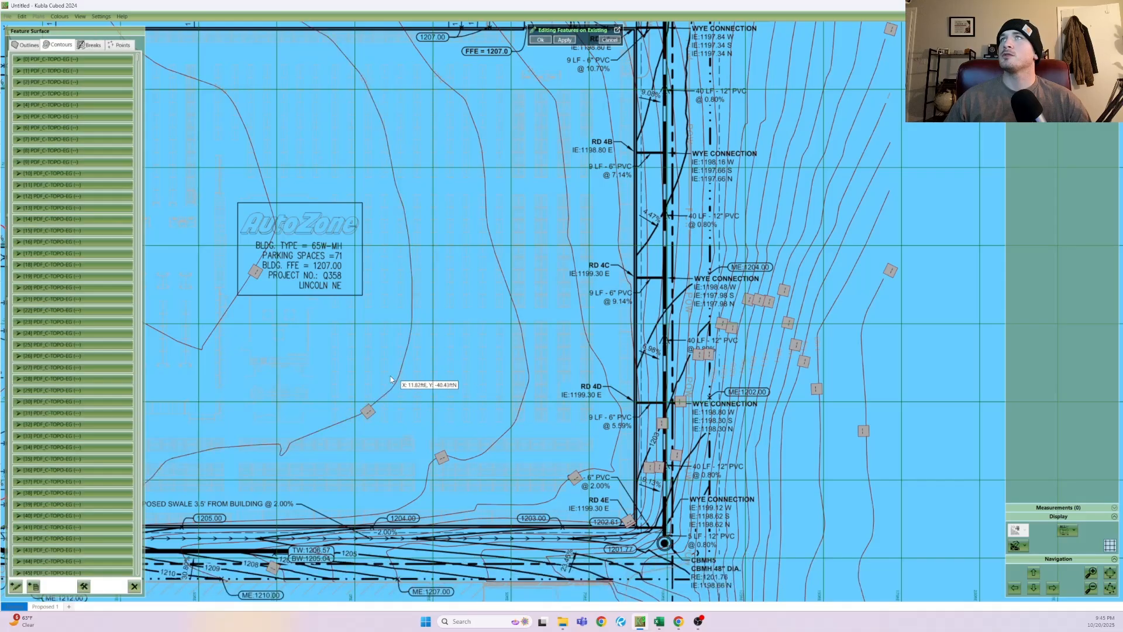
- Delete the stray contour line just south of the building's southwest corner
scroll(391, 379, down, 2)
scroll(610, 403, down, 1)
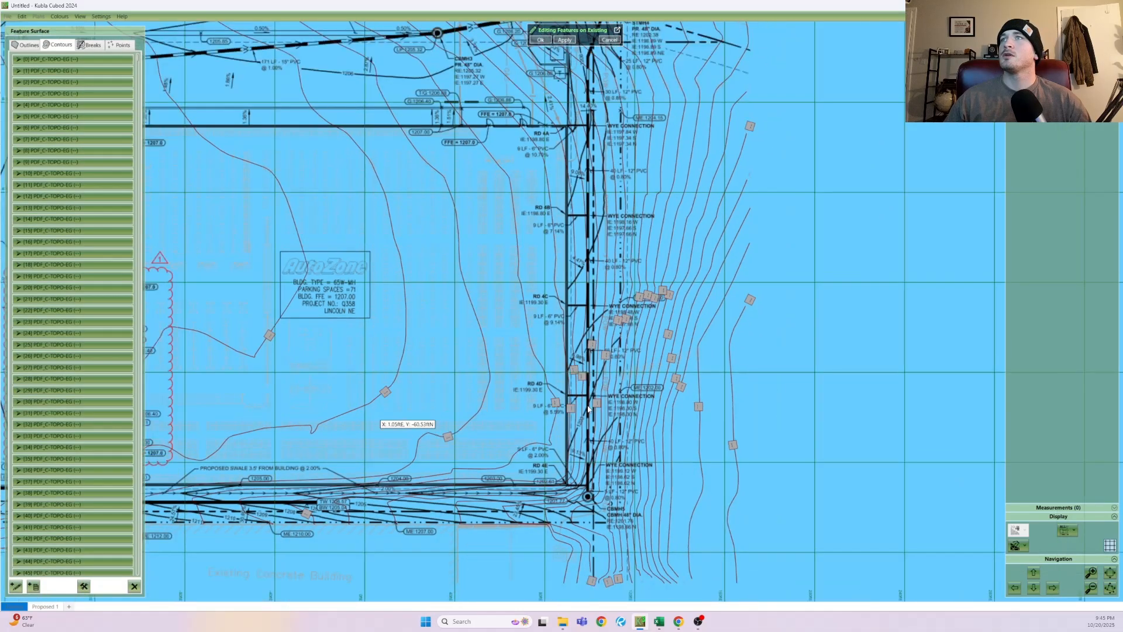
scroll(374, 412, down, 2)
middle_drag(378, 412, 576, 405)
scroll(576, 405, up, 1)
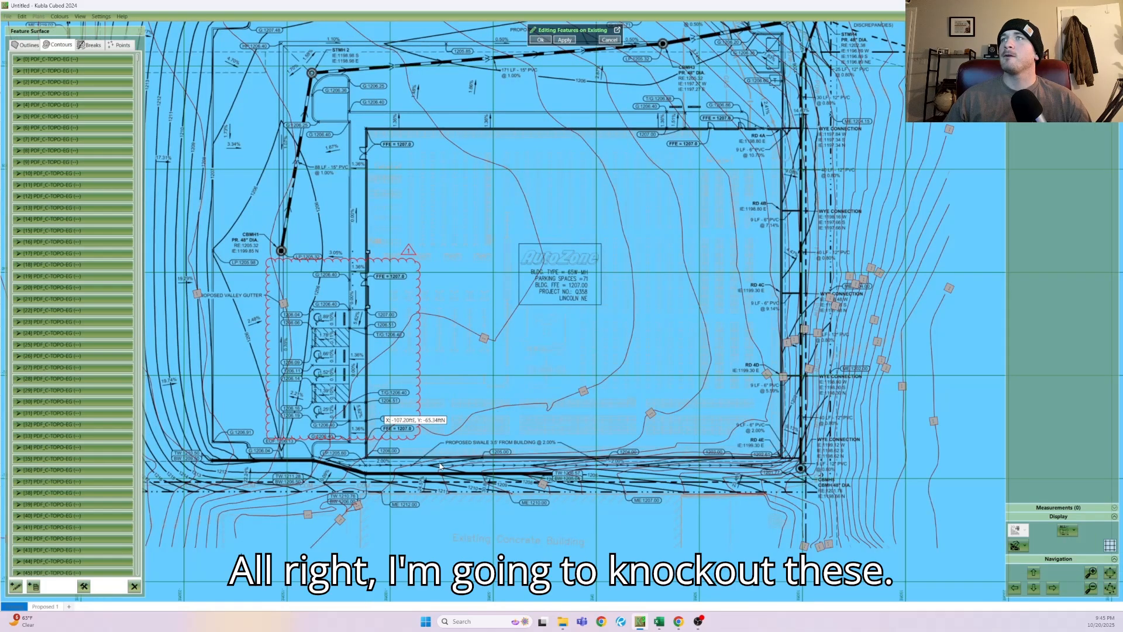
middle_drag(414, 491, 538, 496)
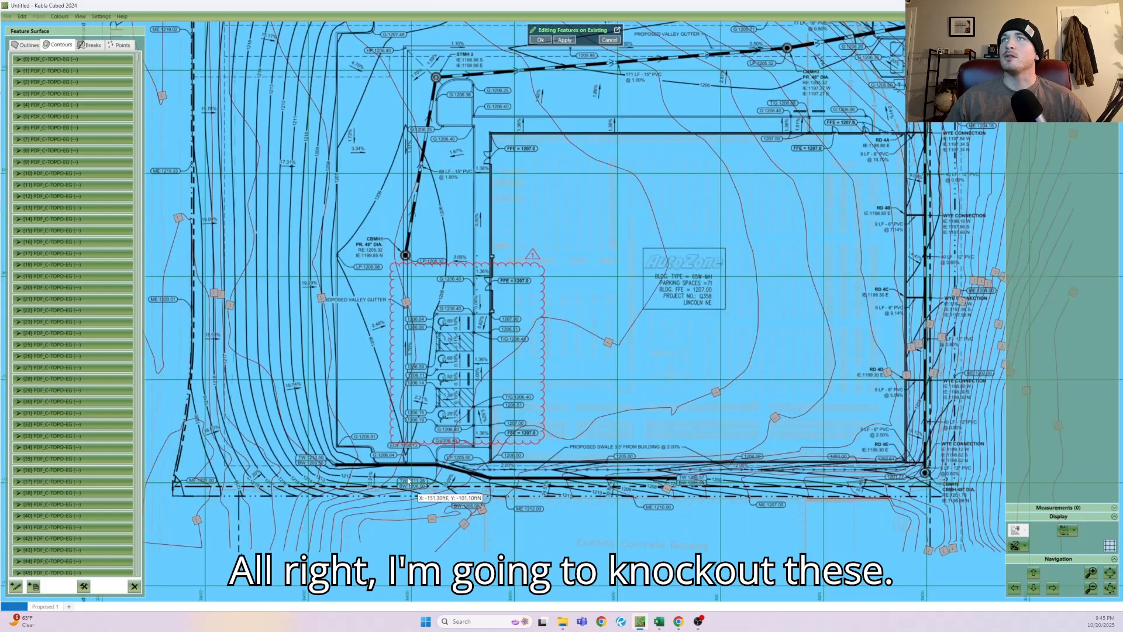
click(491, 550)
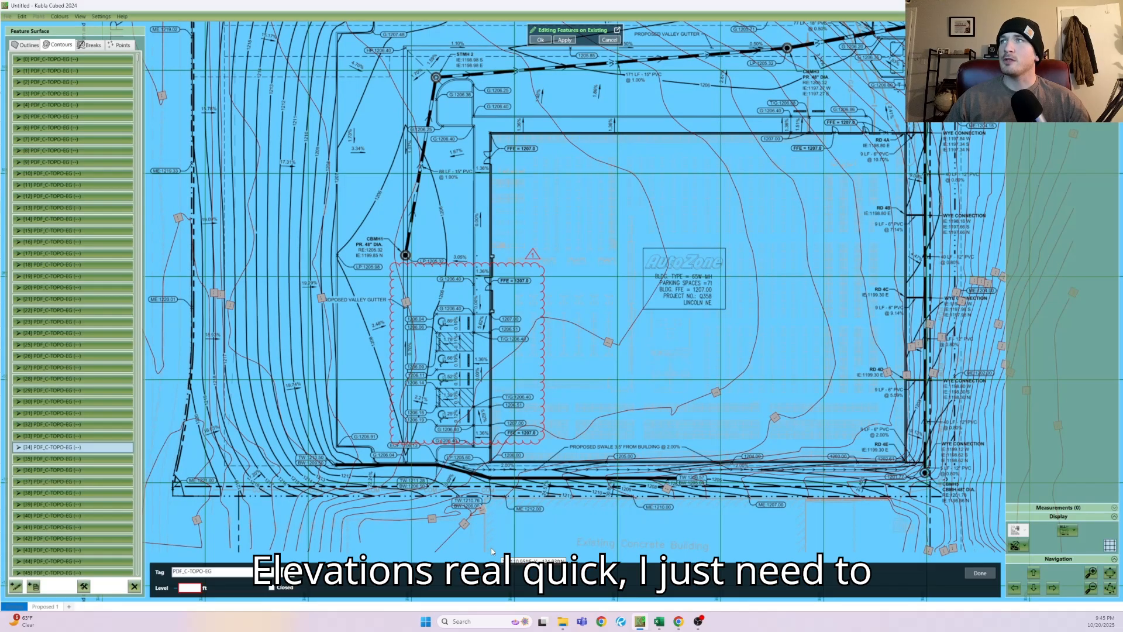
key(Delete)
click(69, 108)
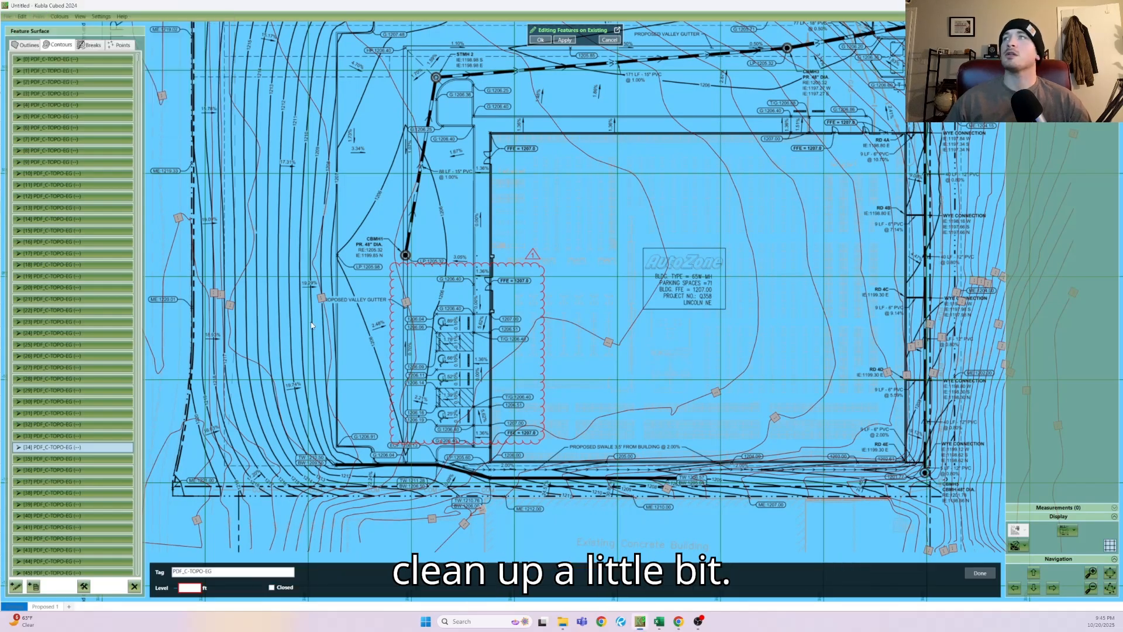
- Delete the remaining short contour fragment beside the wall elevation labels south of the building's southwest corner
click(483, 513)
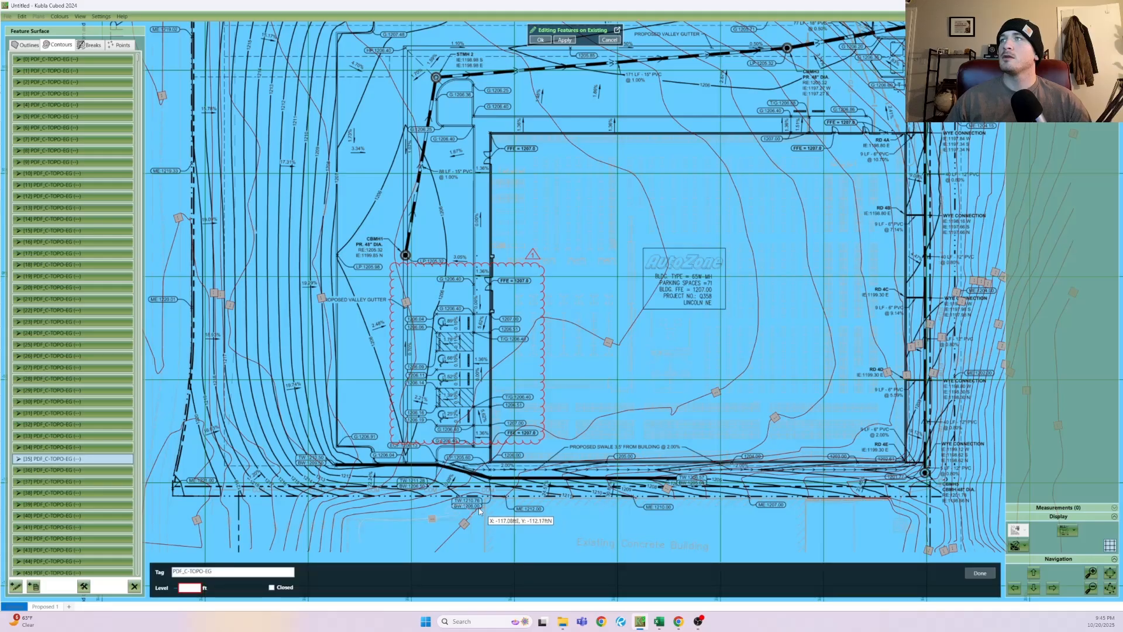
click(479, 508)
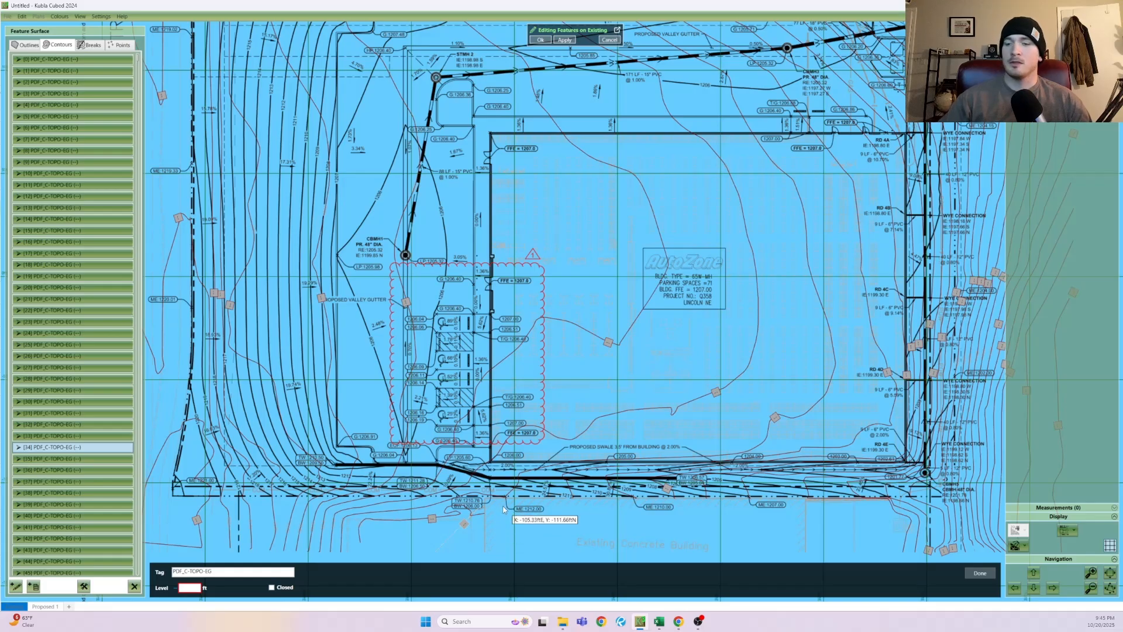
key(Delete)
click(77, 119)
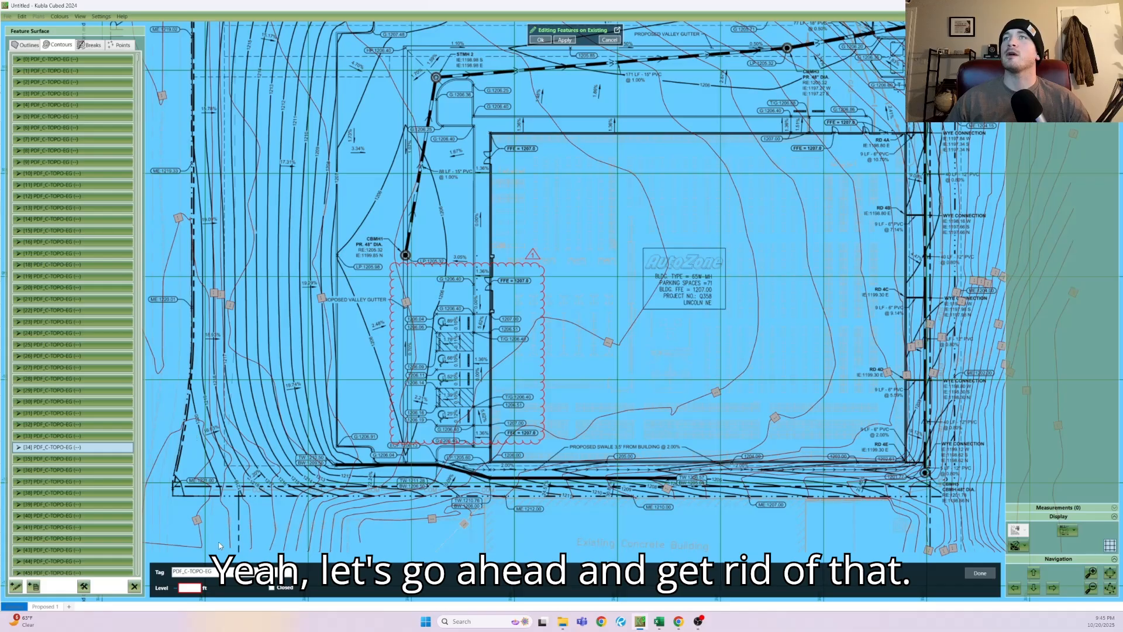
click(203, 519)
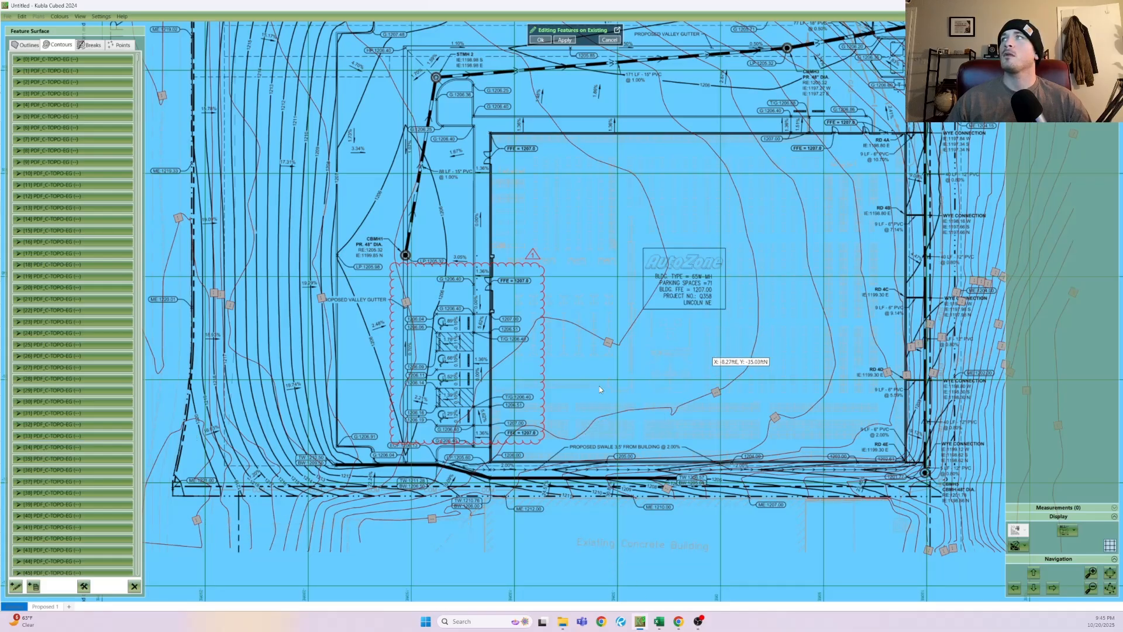
- Draw a Range-Set line across the existing contours from the northeast entrance near Northstar Crossing Dr to the site's southwest corner
middle_drag(458, 438, 438, 449)
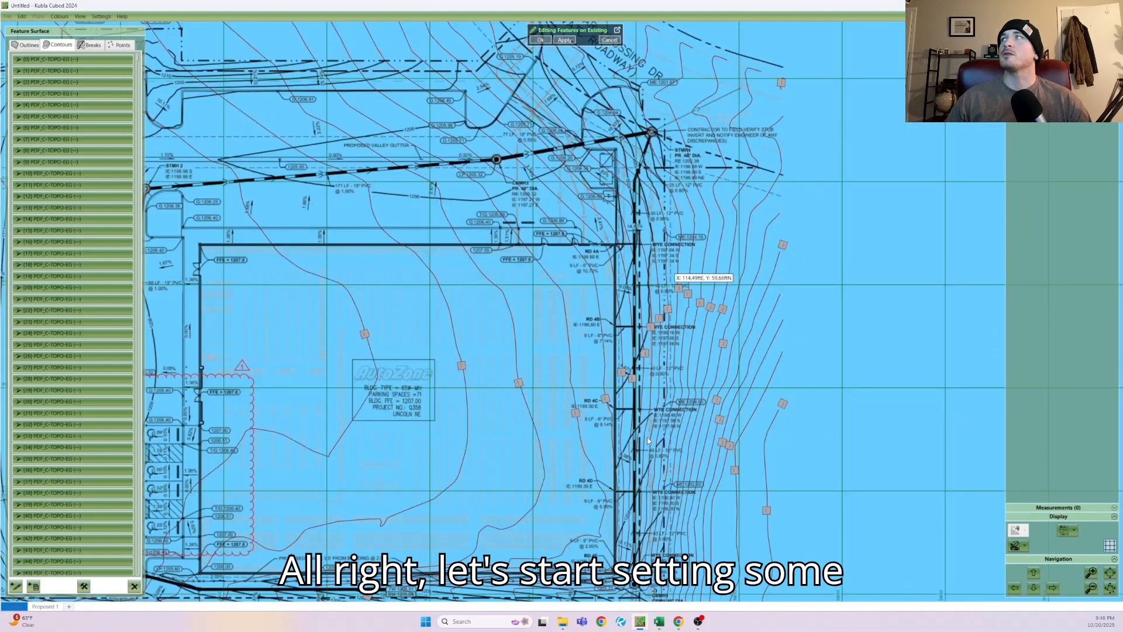
middle_drag(669, 269, 650, 435)
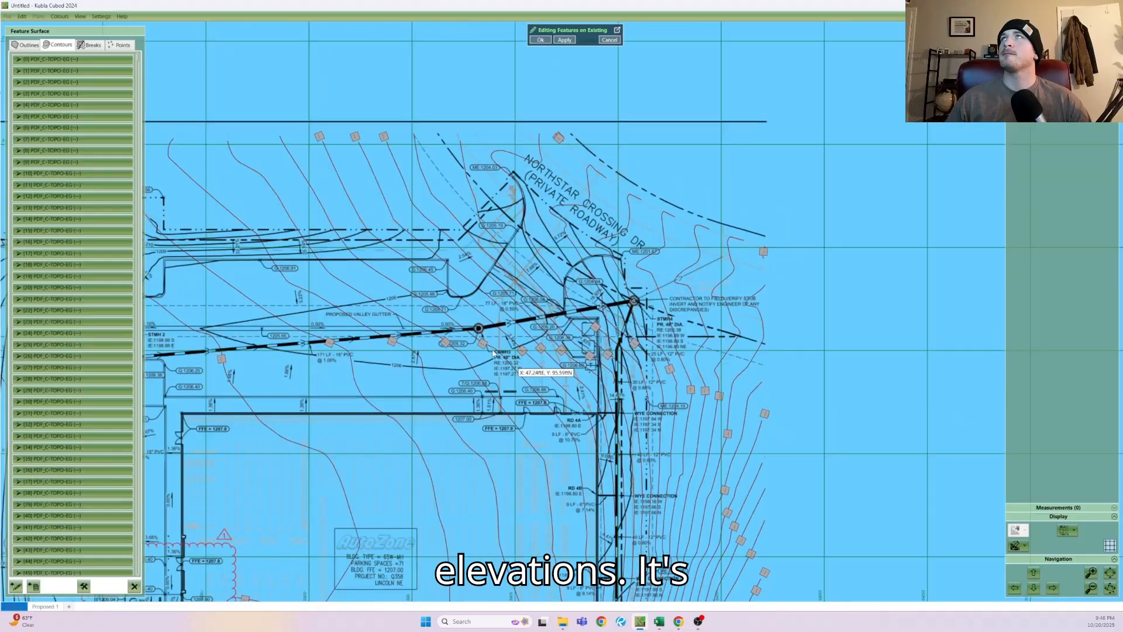
click(87, 586)
click(115, 545)
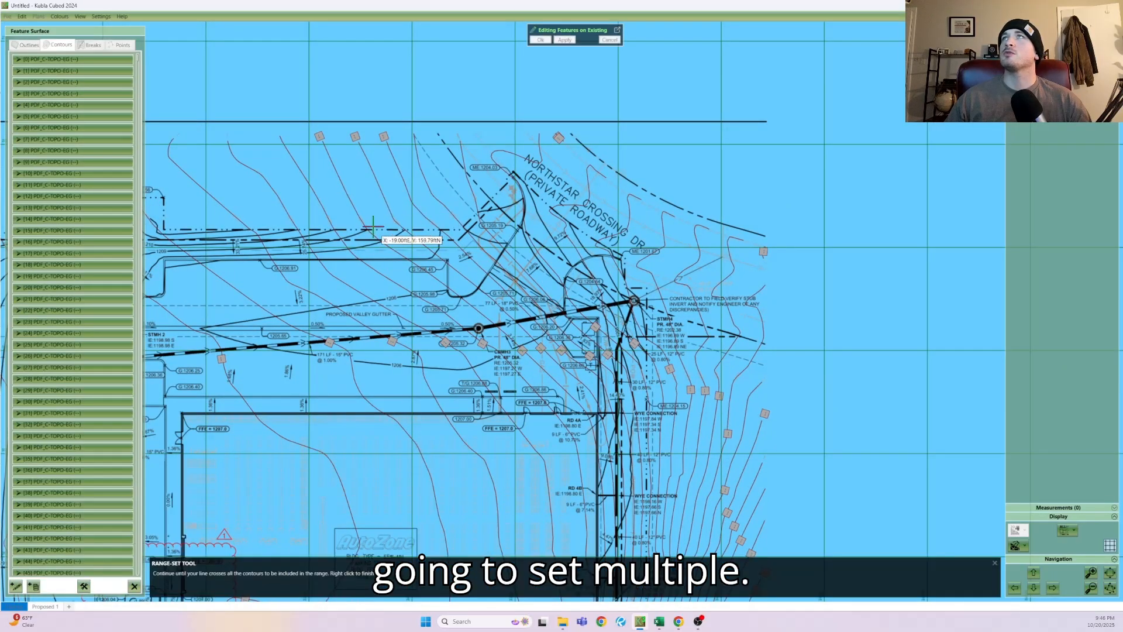
middle_drag(391, 227, 454, 239)
scroll(426, 117, up, 2)
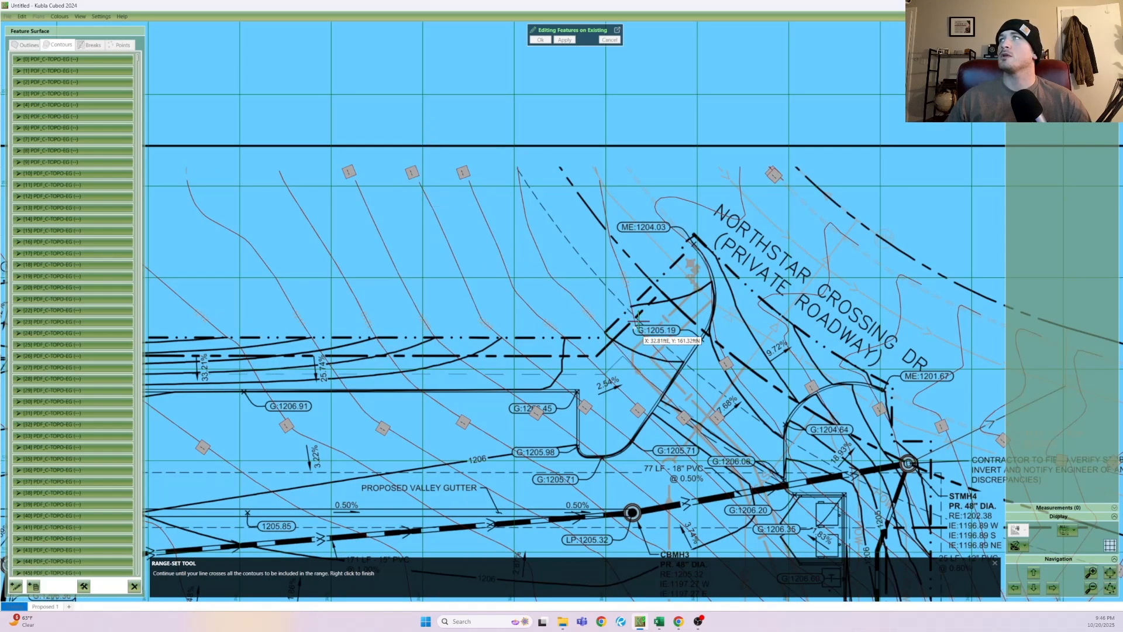
click(636, 285)
middle_drag(284, 454, 668, 303)
middle_drag(385, 441, 674, 275)
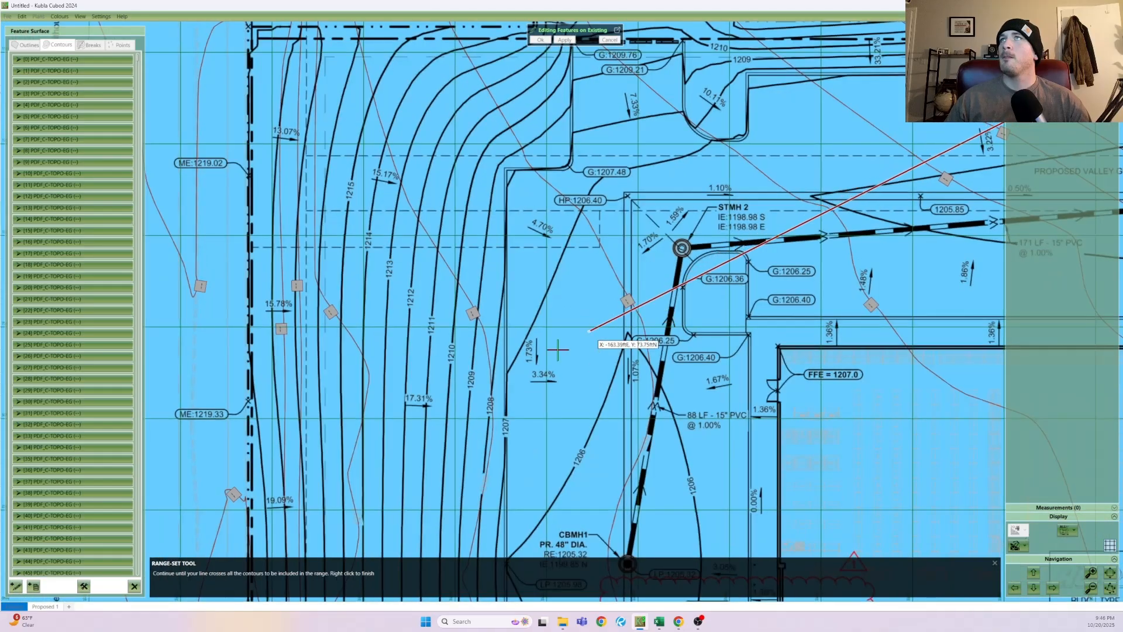
middle_drag(472, 427, 643, 248)
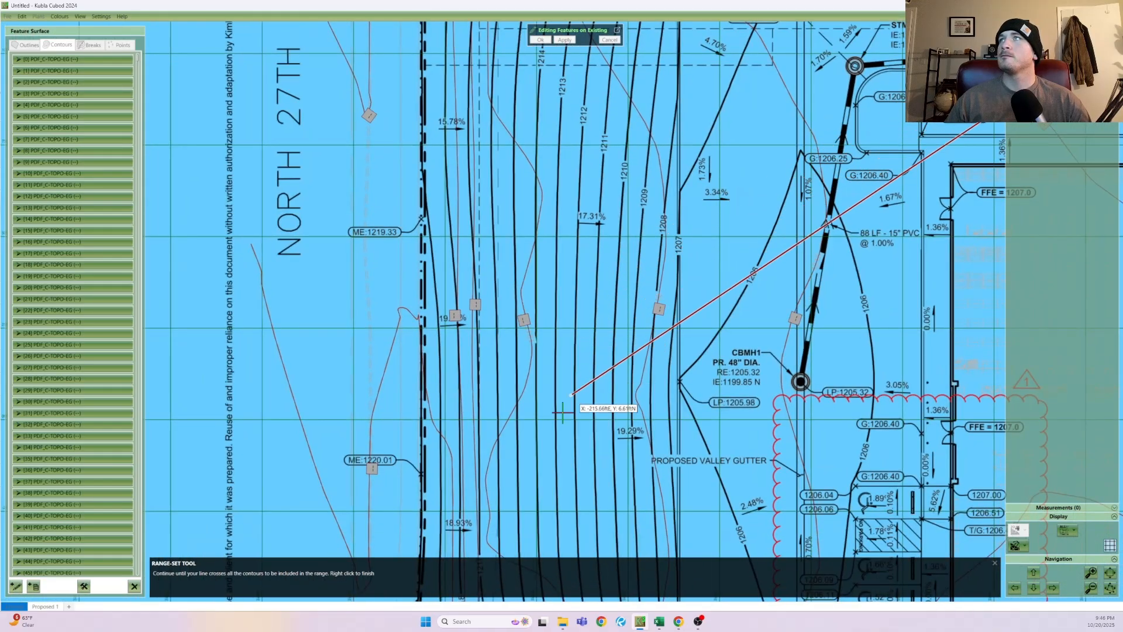
middle_drag(565, 430, 497, 231)
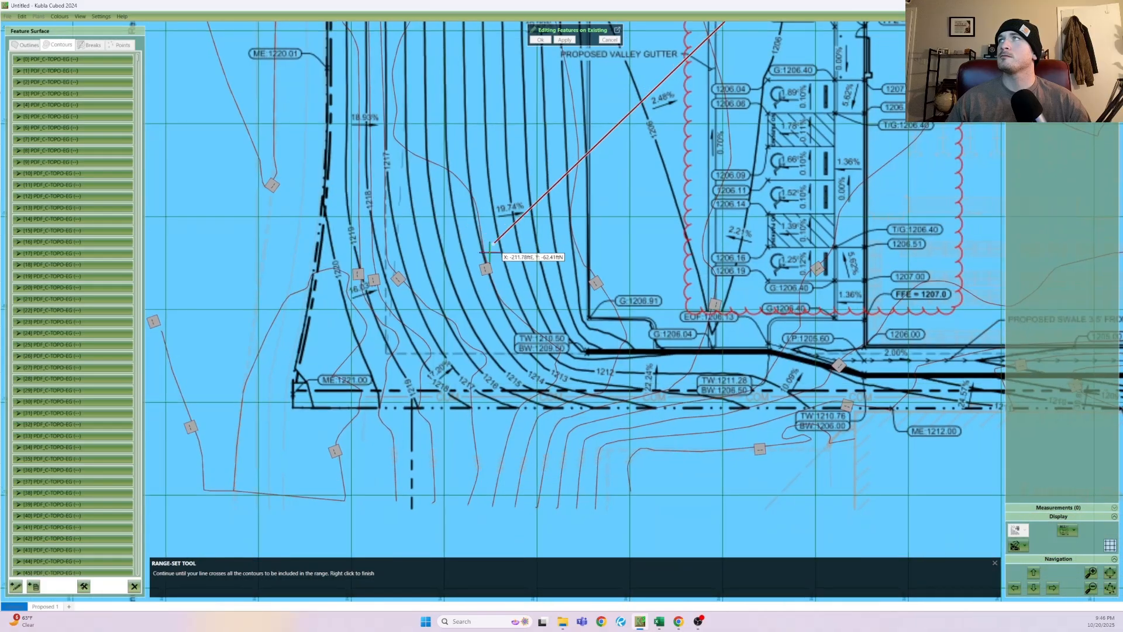
scroll(380, 351, down, 1)
right_click(314, 402)
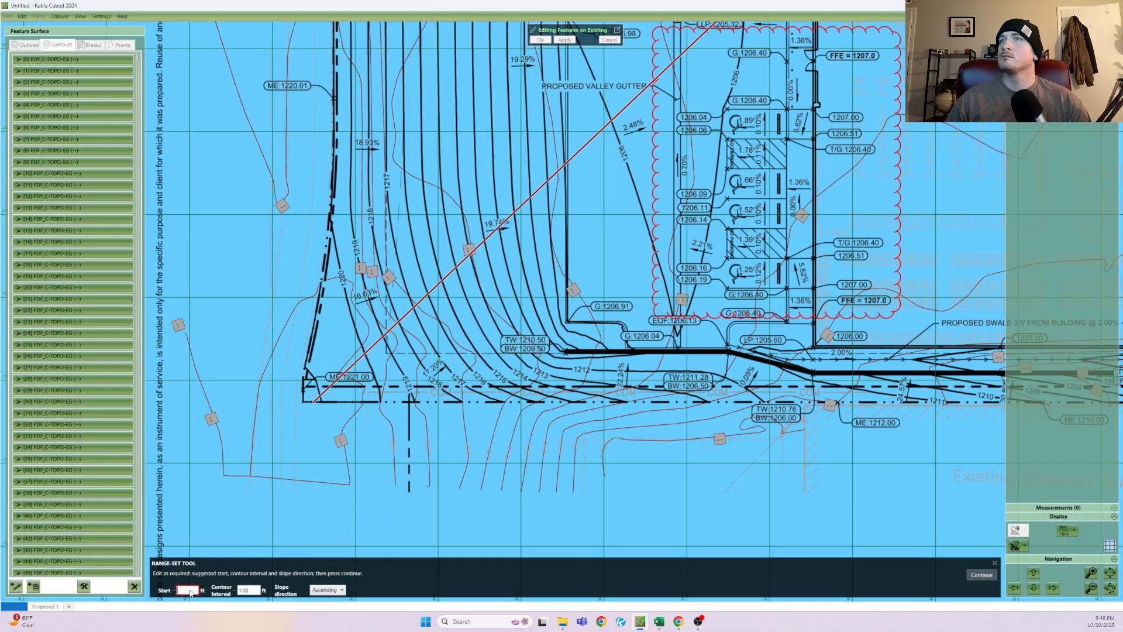
- Assign the crossed contours ascending elevations from 1205 ft to 1221 ft at a 1 ft interval
click(972, 576)
click(982, 589)
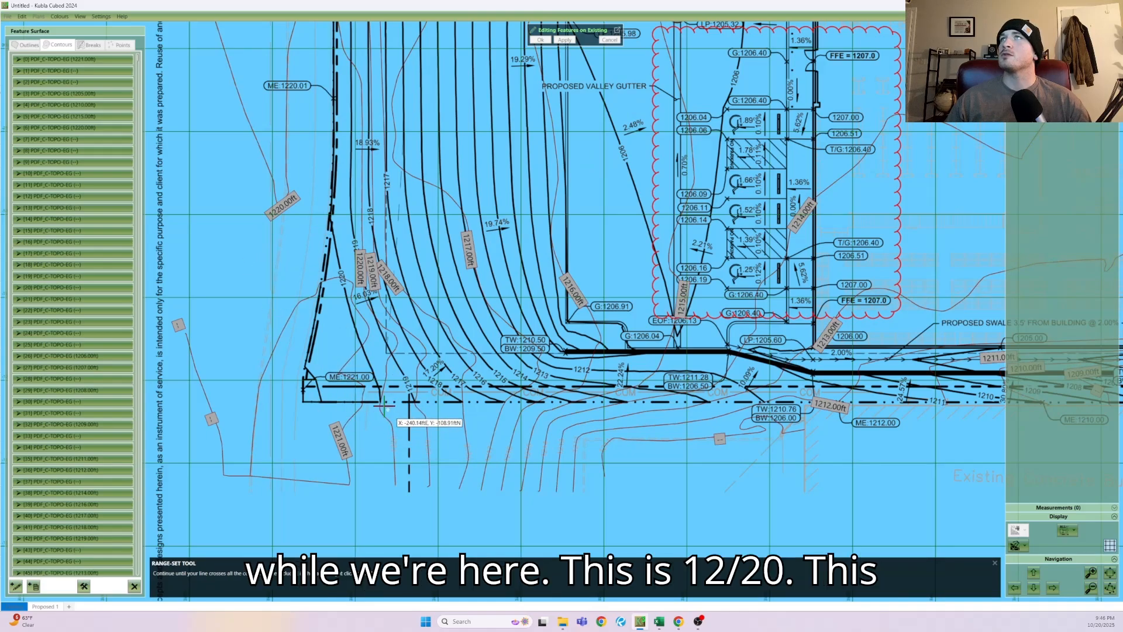
key(Escape)
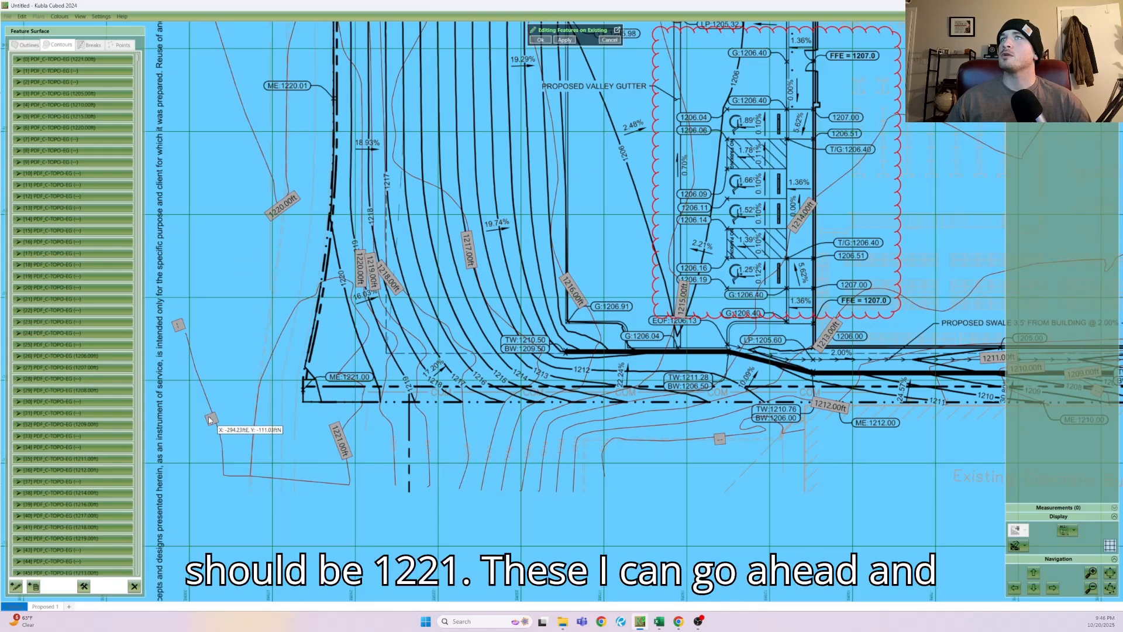
- Delete the two unassigned contour lines outside the site's southwest corner
click(210, 417)
ctrl+click(179, 327)
key(Delete)
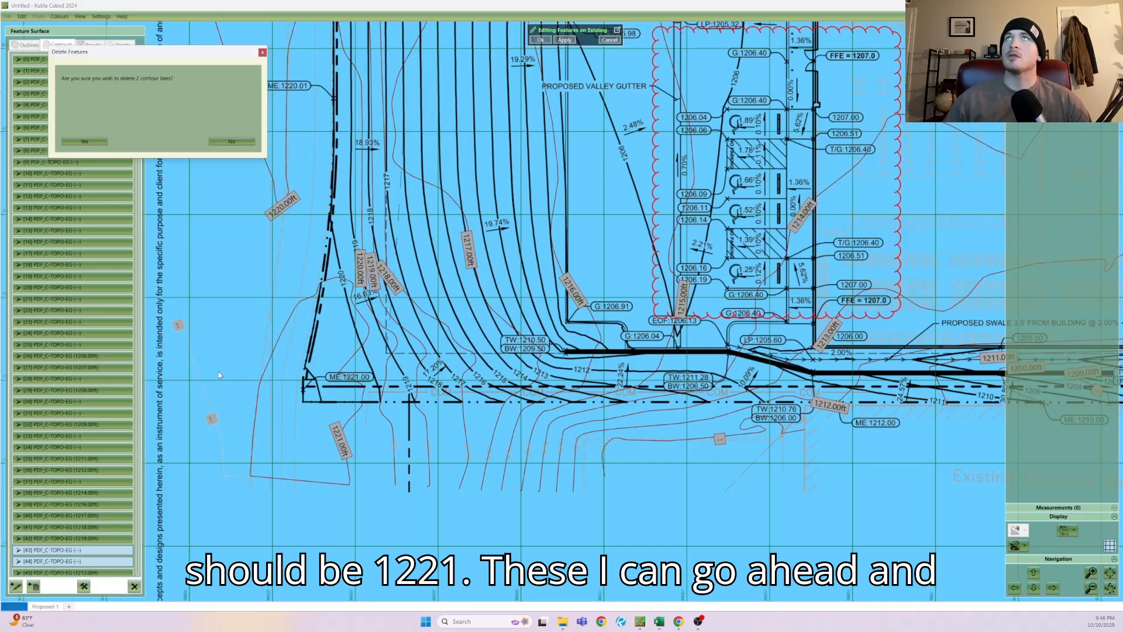
click(84, 141)
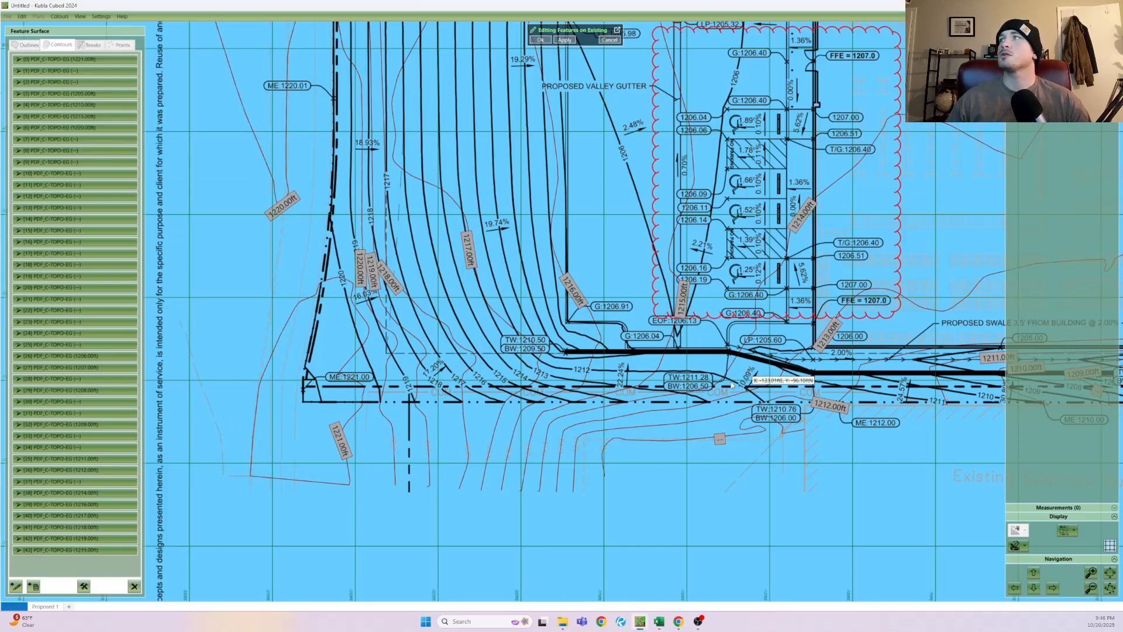
- Set the level of the unassigned contour just south of the TW 1210.76 wall label to 1211 ft
click(718, 440)
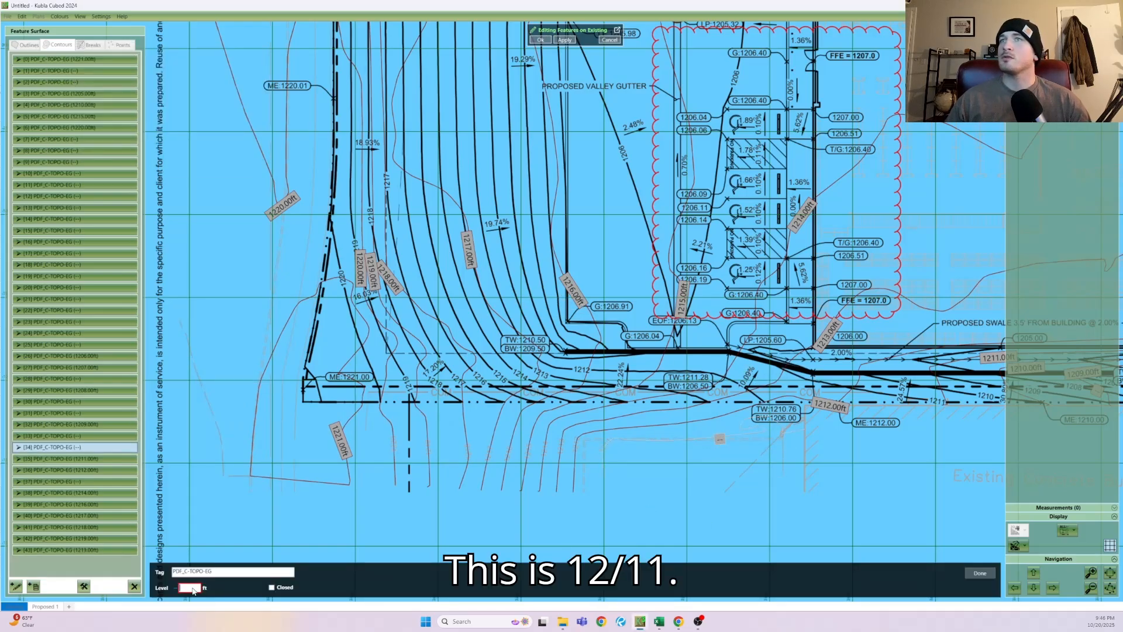
text(1211)
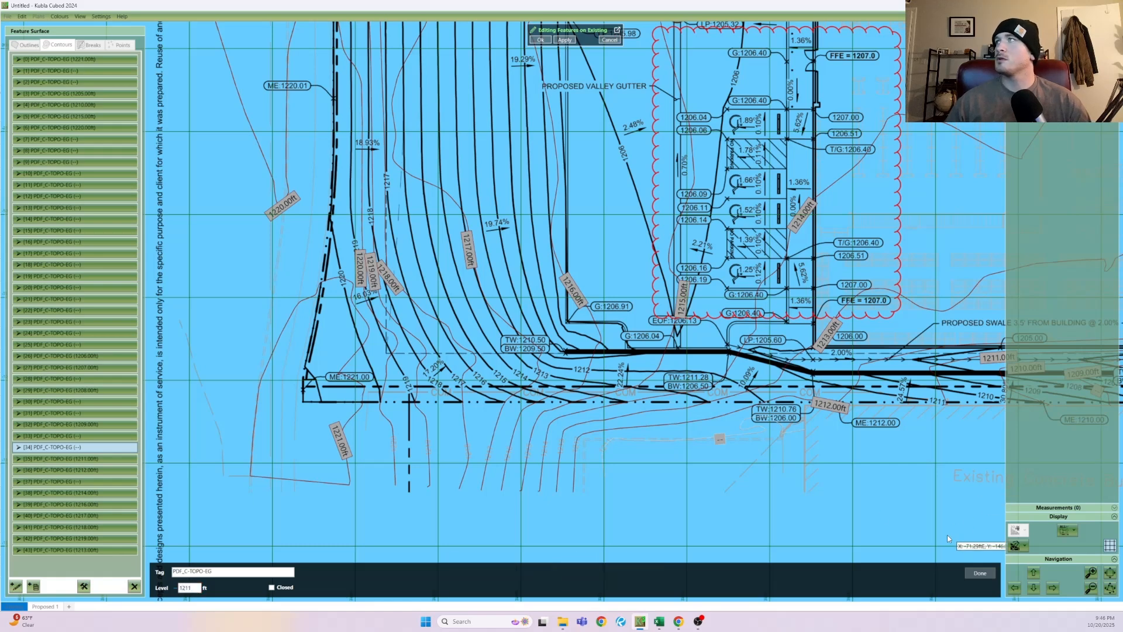
click(970, 572)
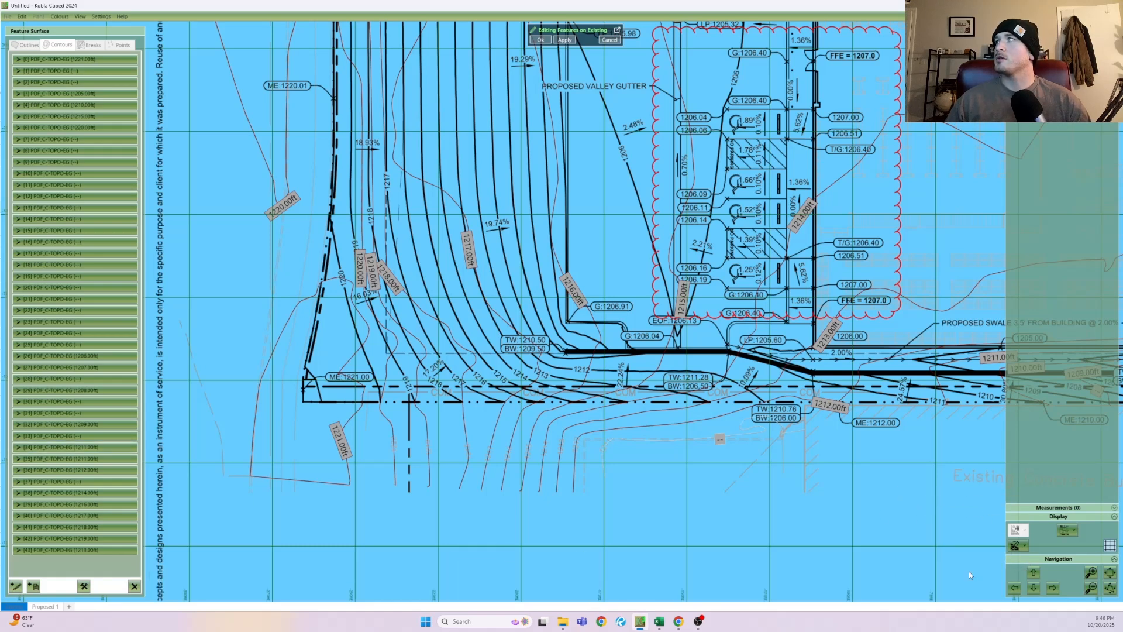
- Check the 1212 ft contour along the south wall and join the 1209 ft contour with its unassigned continuation
click(812, 408)
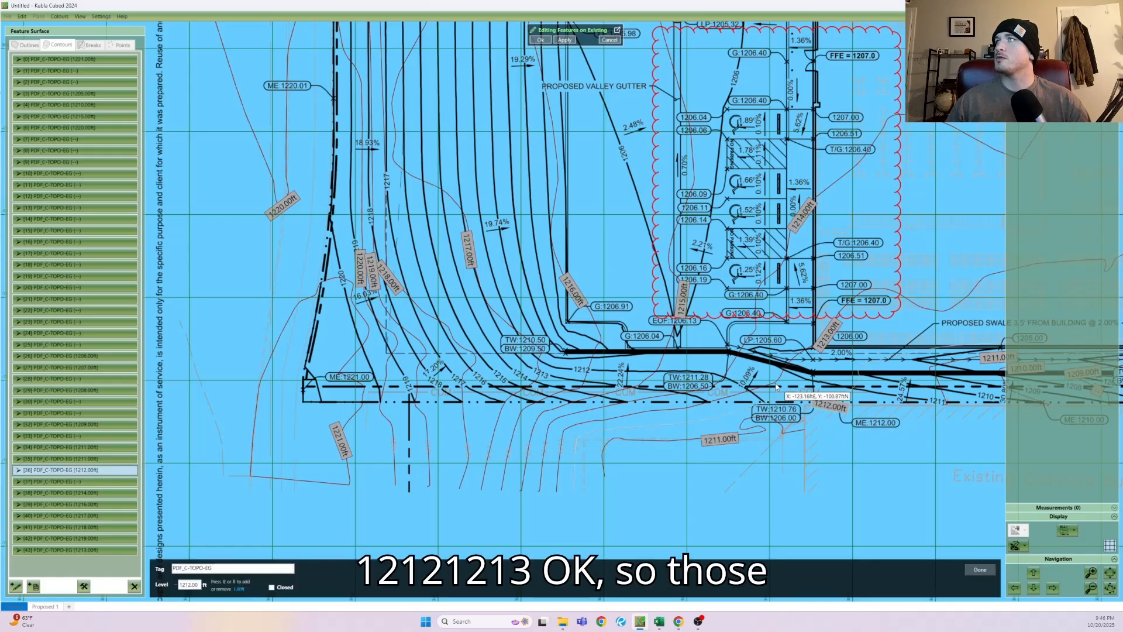
middle_drag(896, 440, 602, 474)
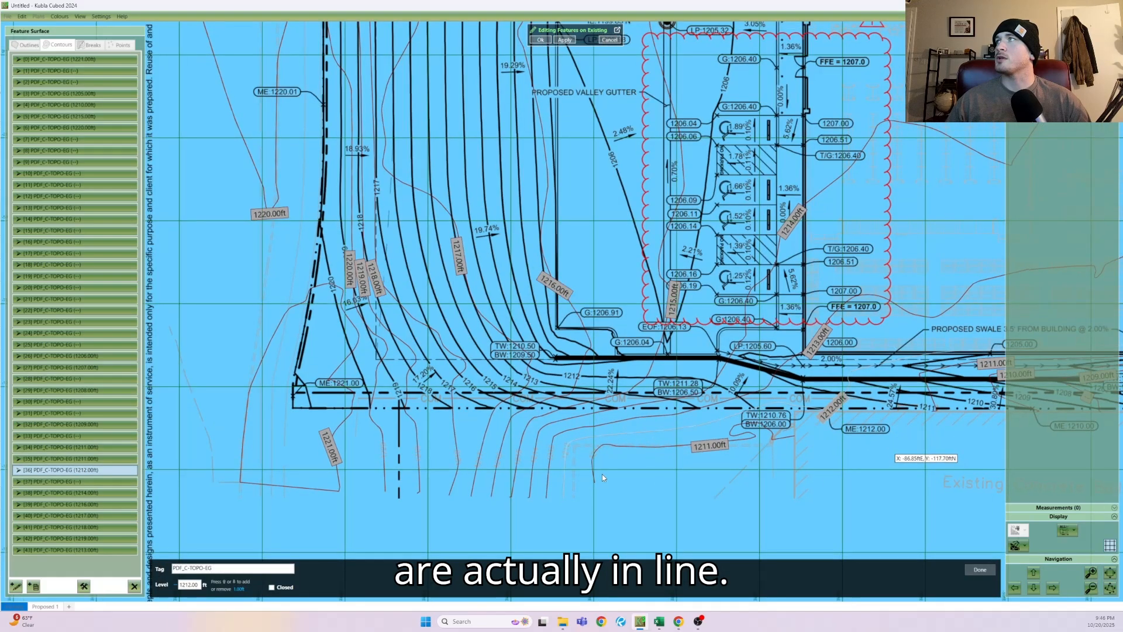
click(798, 438)
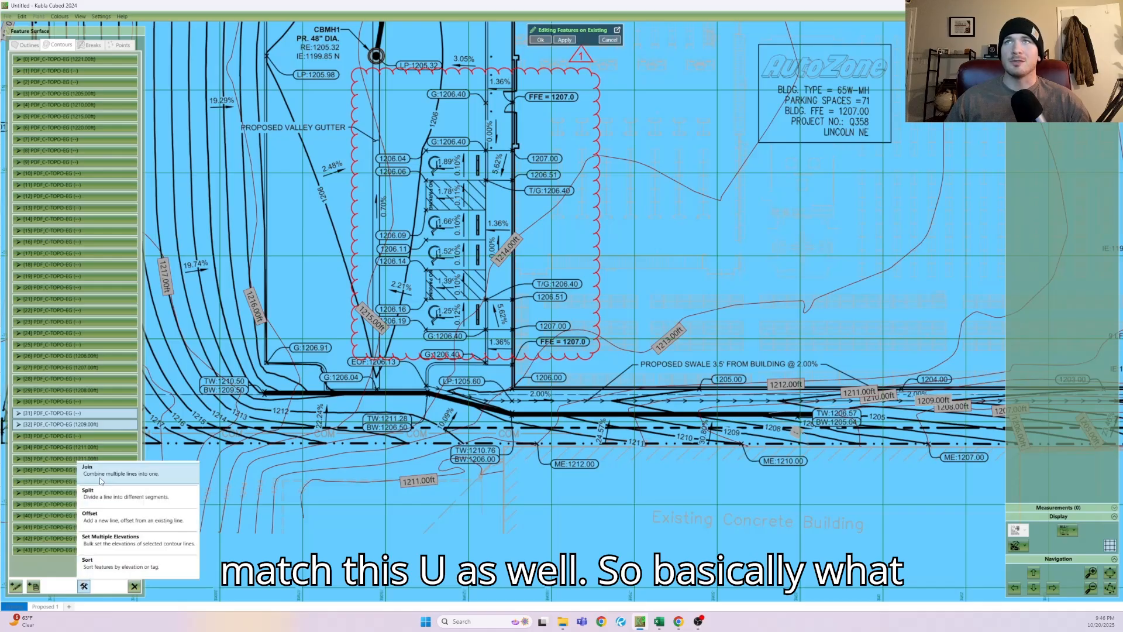
click(84, 585)
click(980, 589)
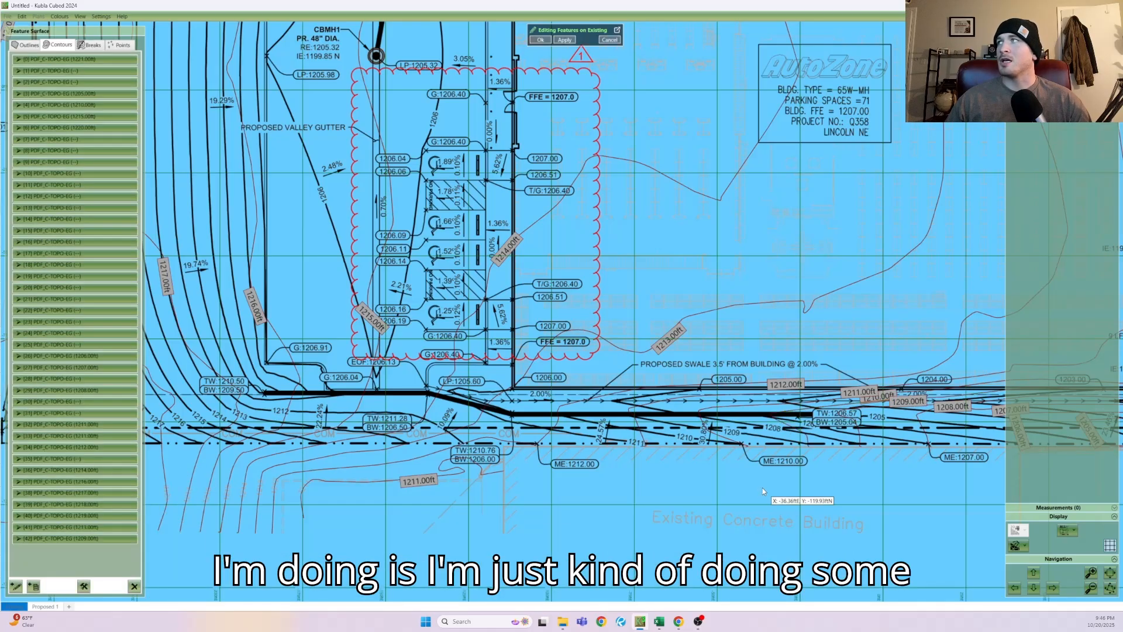
- Delete the three outermost contours beyond the east property line and the three short unassigned contours southeast of manhole CBMH5
middle_drag(772, 478, 351, 518)
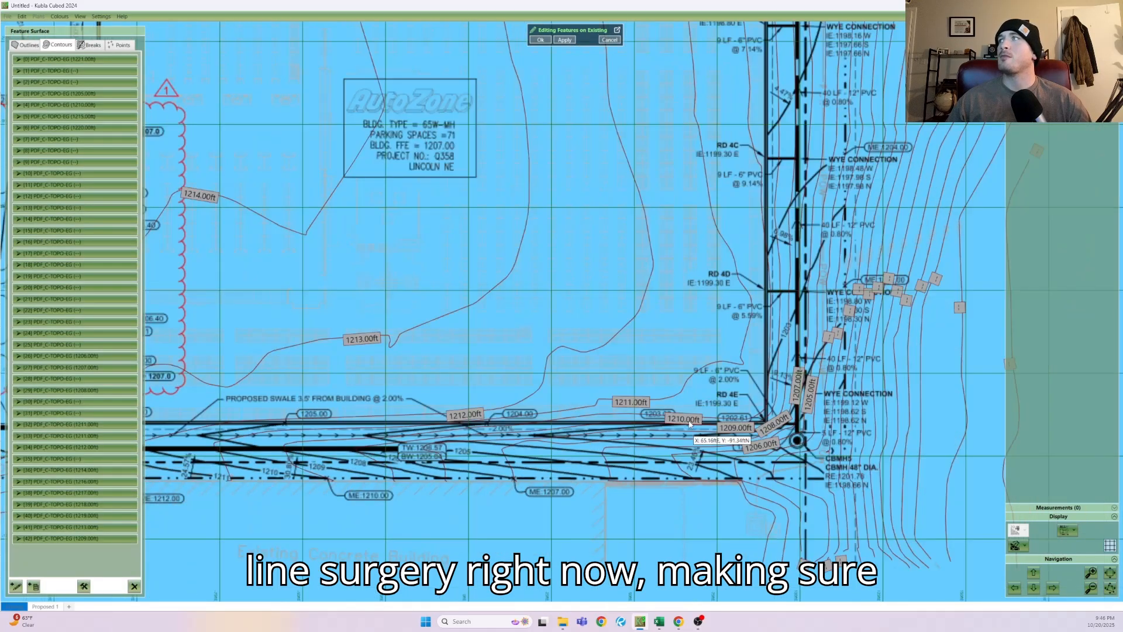
middle_drag(683, 420, 498, 400)
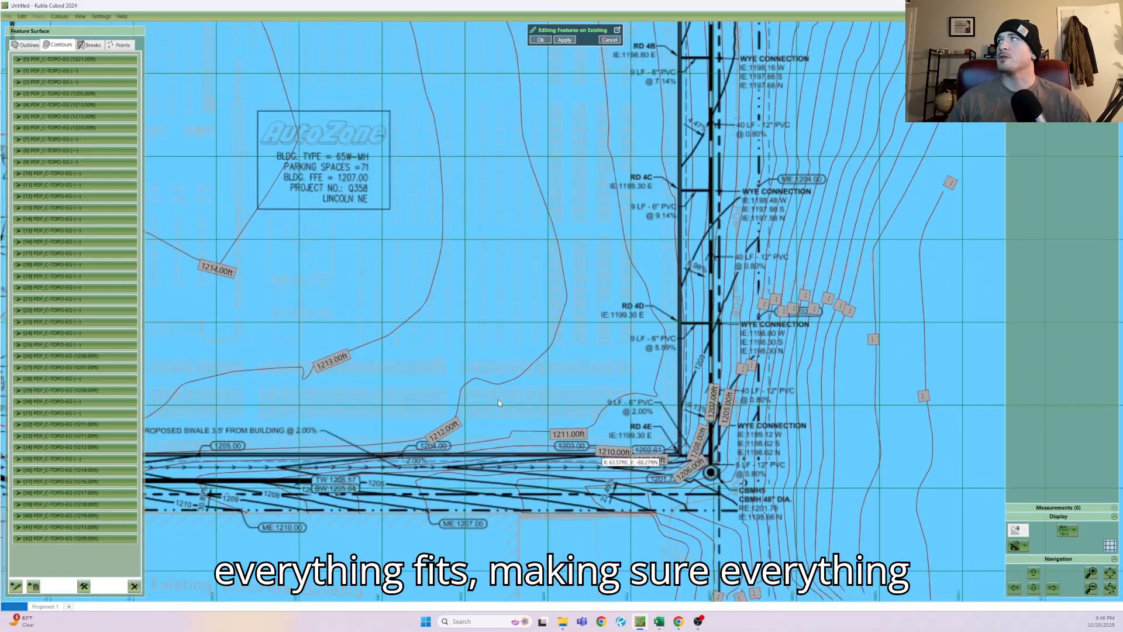
click(856, 134)
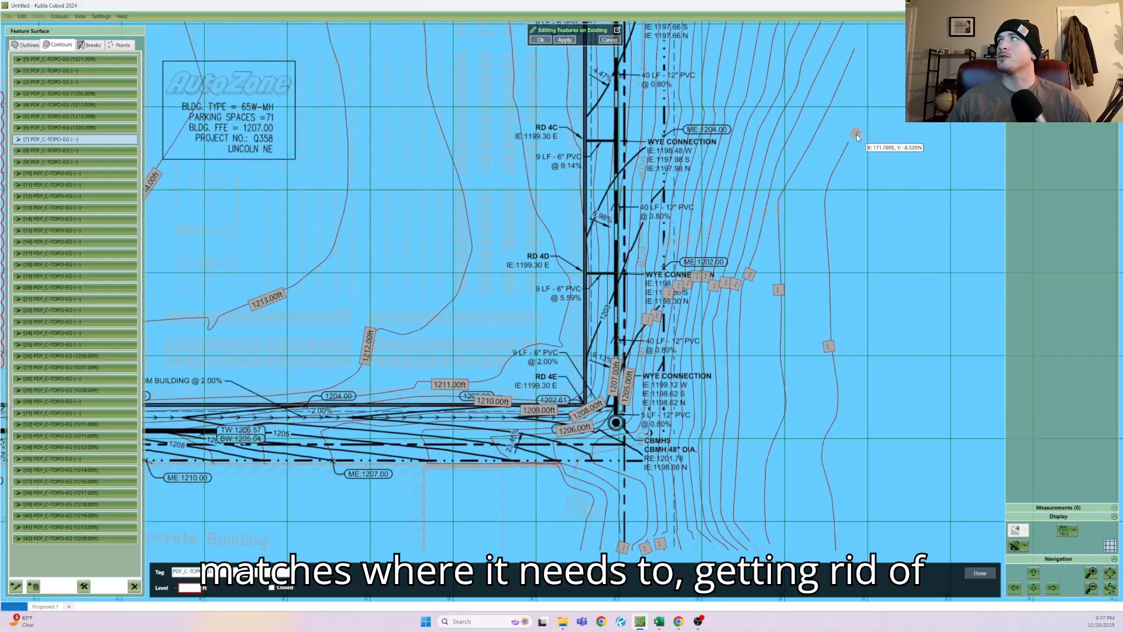
ctrl+click(829, 348)
ctrl+click(779, 292)
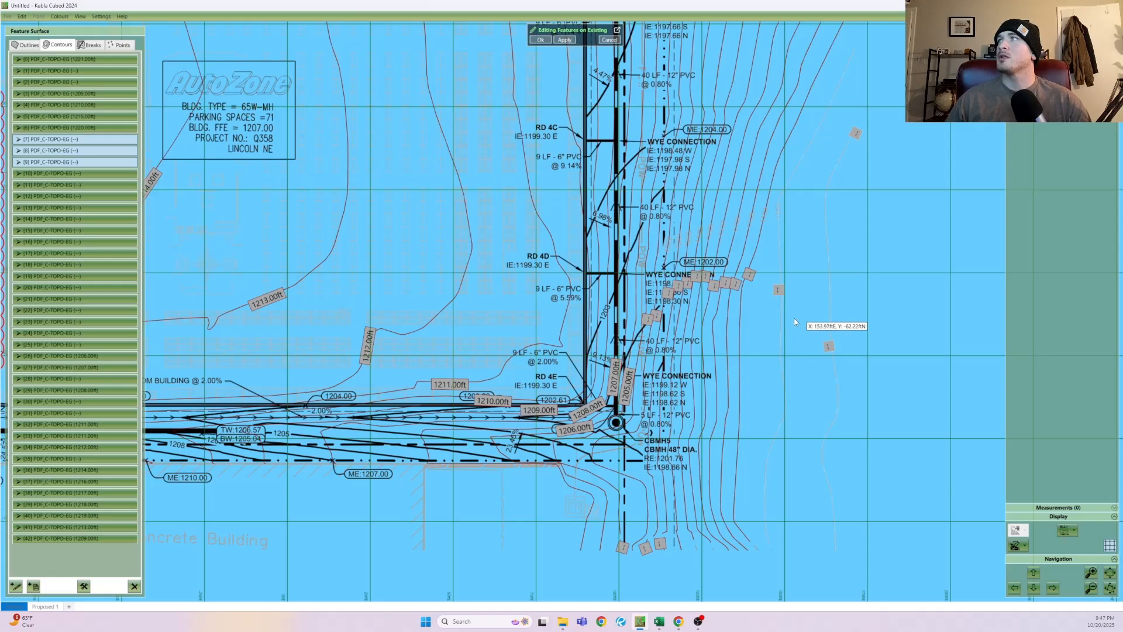
ctrl+click(659, 544)
ctrl+click(644, 548)
ctrl+click(622, 547)
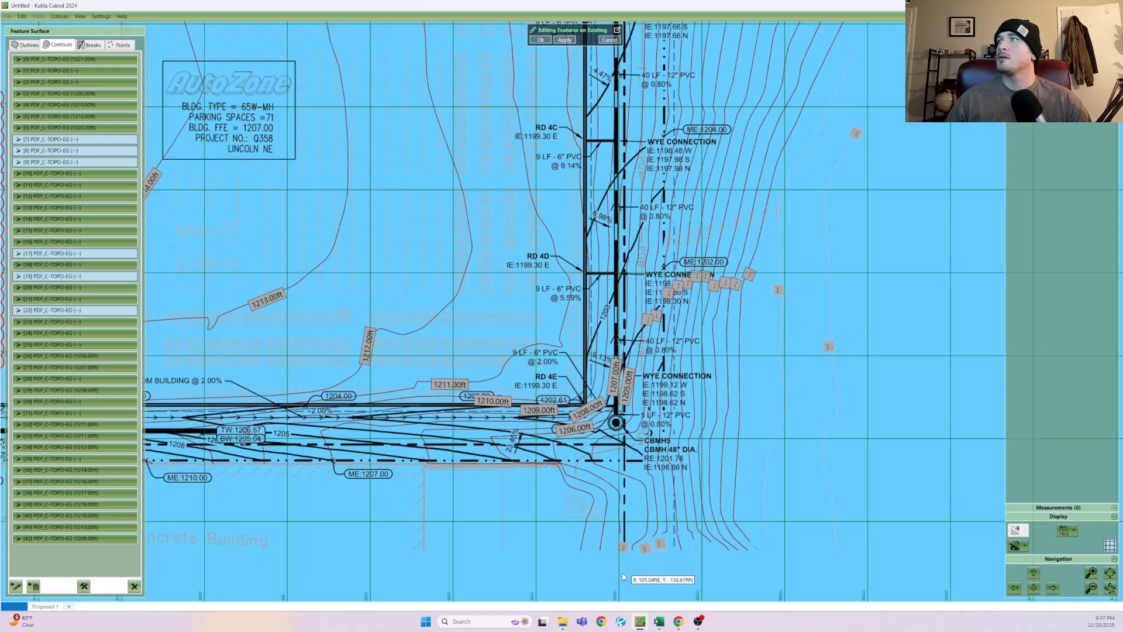
key(Delete)
click(111, 164)
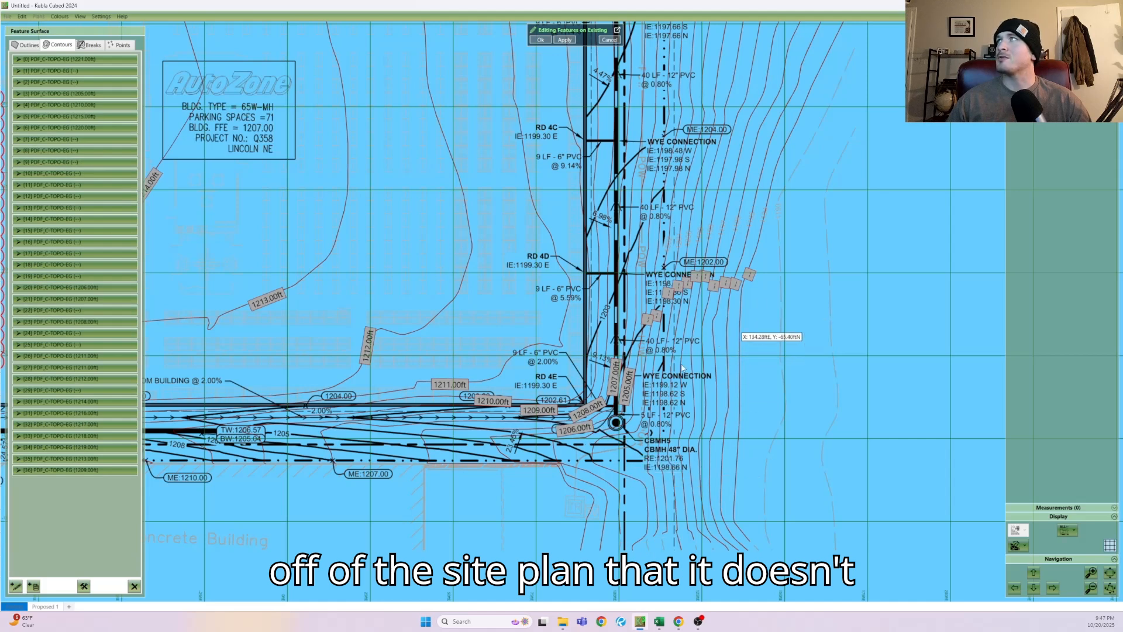
- Range-set the contours east of the building westward from the outermost line, starting at 1194 ft, ascending at a 1 ft interval
click(84, 586)
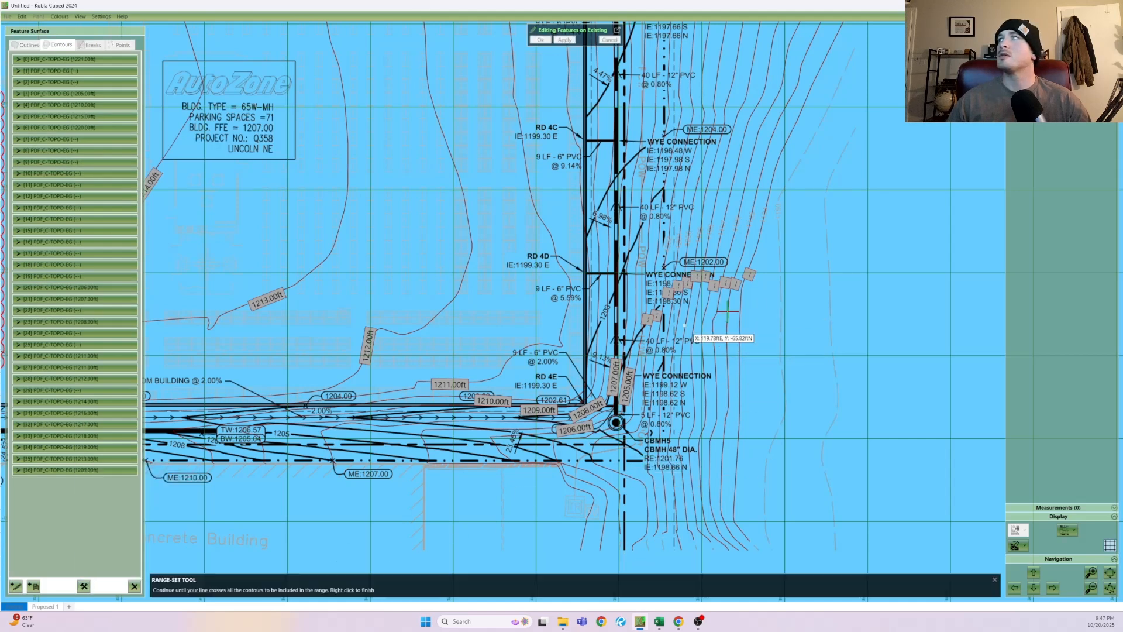
scroll(825, 307, up, 1)
scroll(823, 308, up, 1)
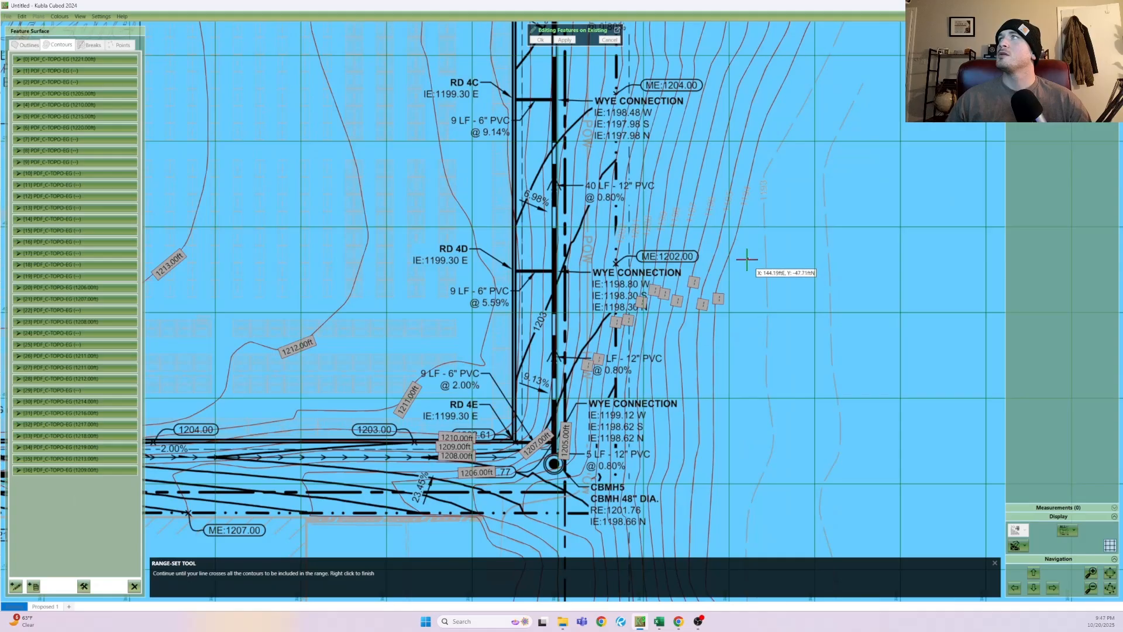
click(748, 258)
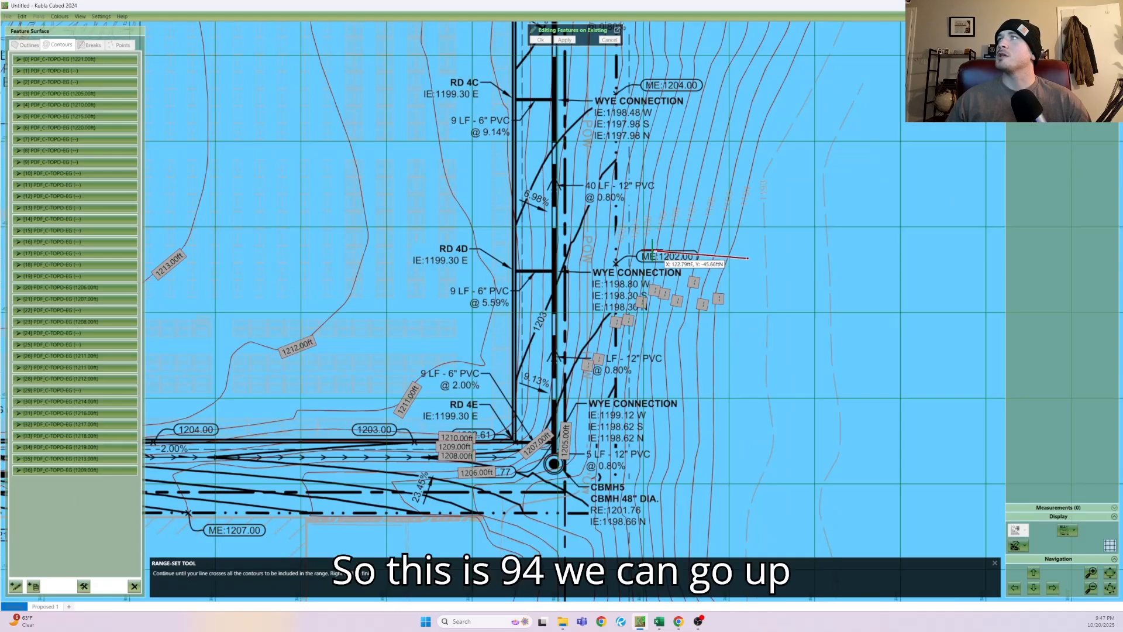
right_click(591, 240)
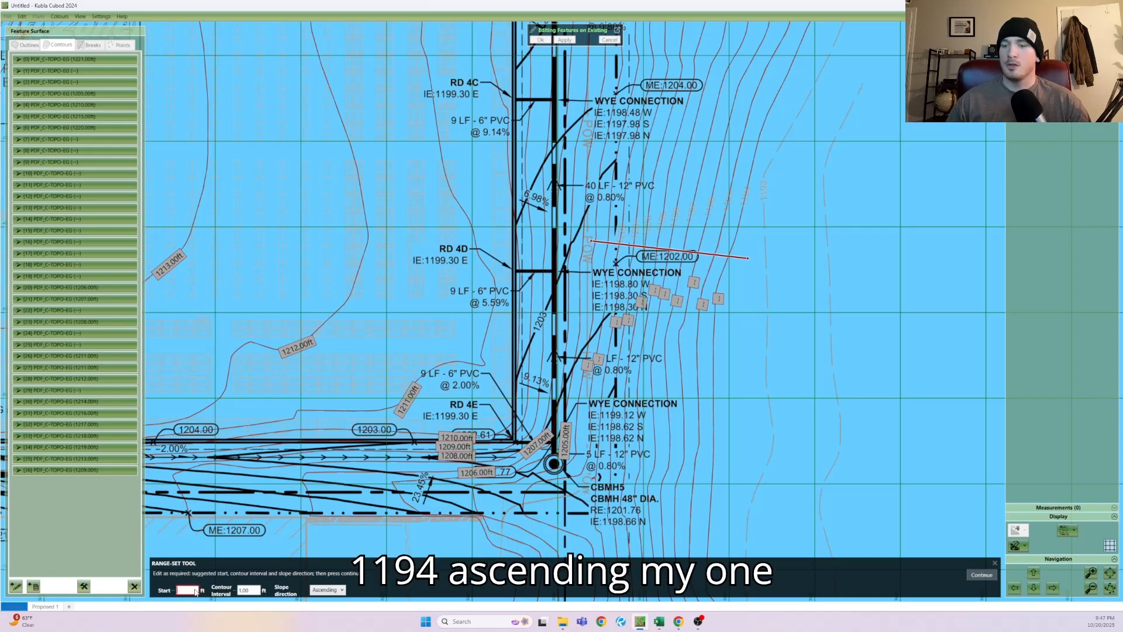
click(982, 578)
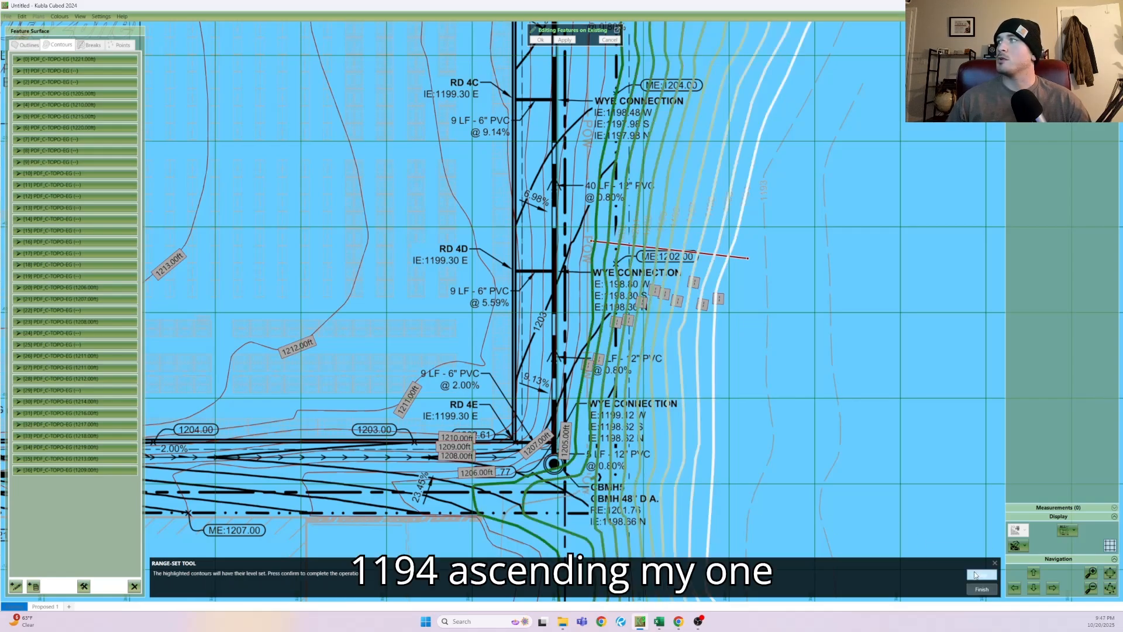
right_click(603, 328)
- Delete the unassigned contour line beyond the 1194 ft contour on the east side
middle_drag(593, 141, 513, 410)
scroll(514, 410, up, 1)
scroll(511, 392, down, 4)
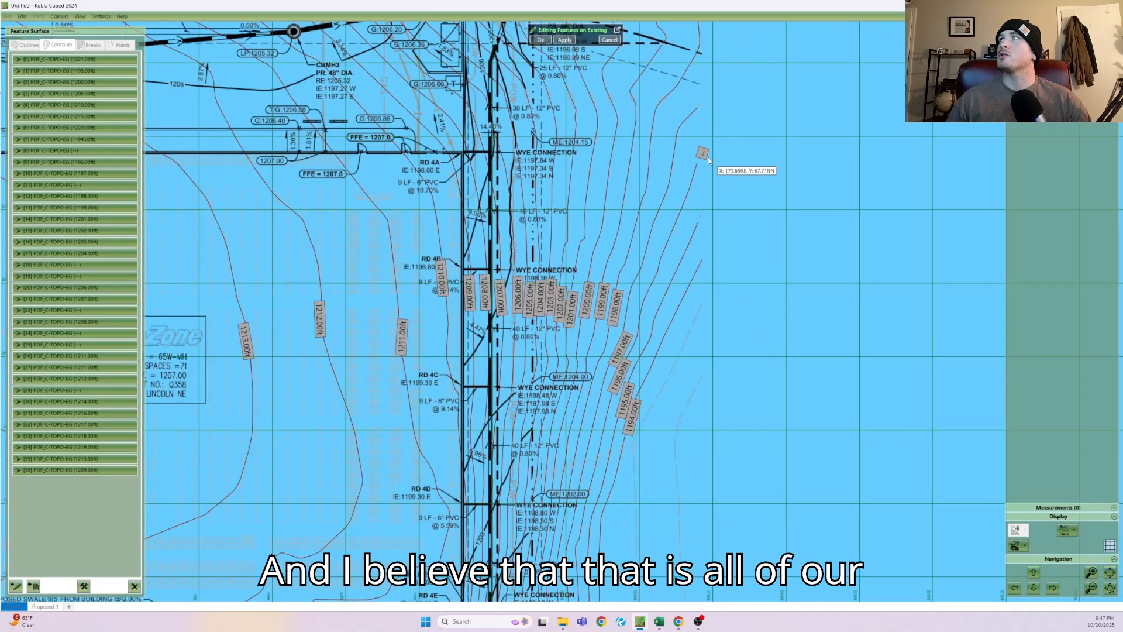
click(702, 153)
key(Delete)
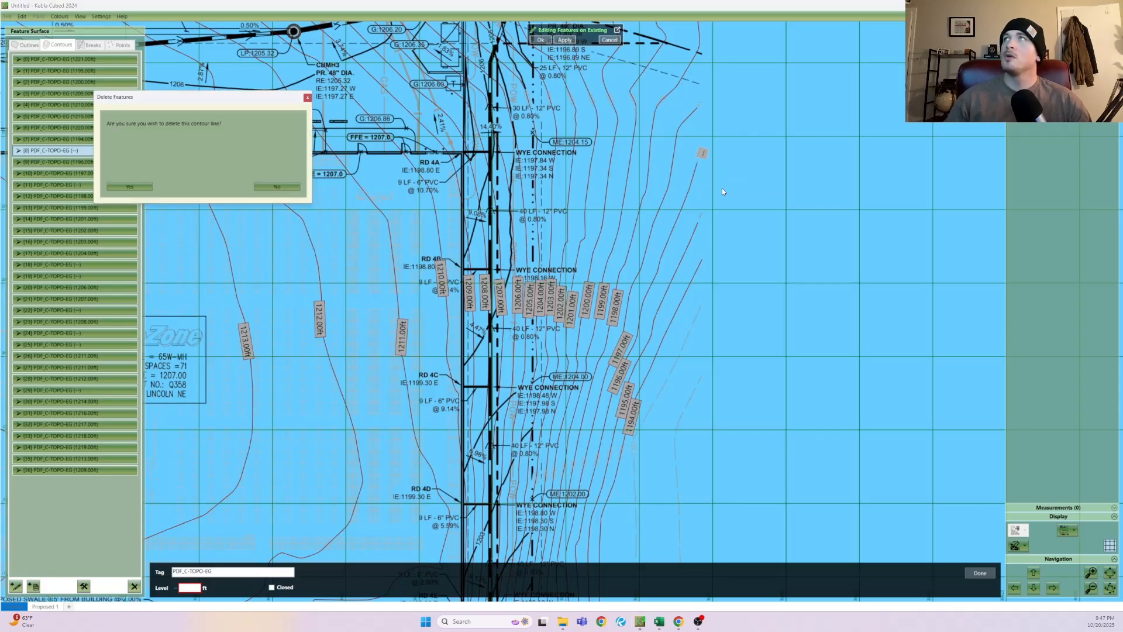
click(143, 187)
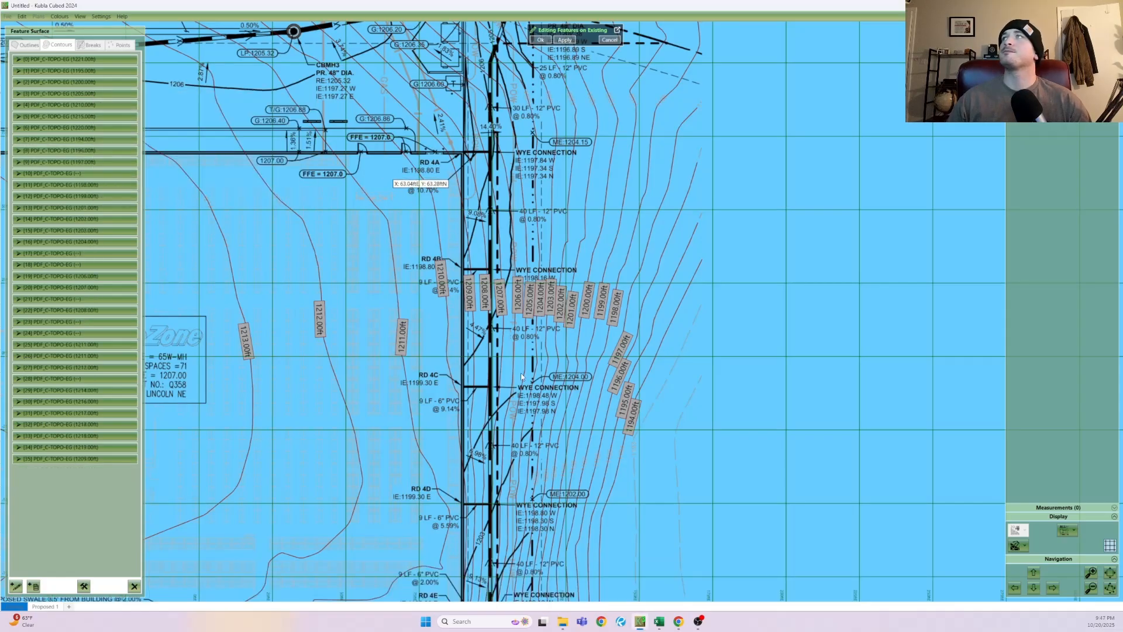
- Delete the short unassigned contour lines along the north edge of the site and beyond Northstar Crossing Dr
middle_drag(520, 376, 528, 398)
scroll(484, 386, down, 1)
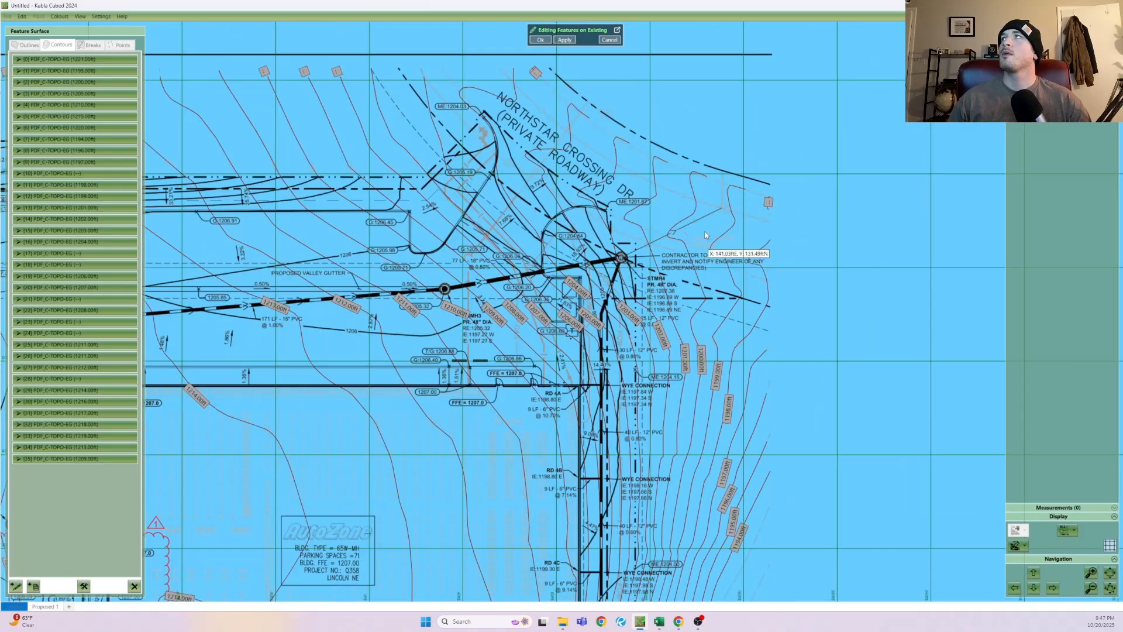
ctrl+click(767, 202)
ctrl+click(535, 72)
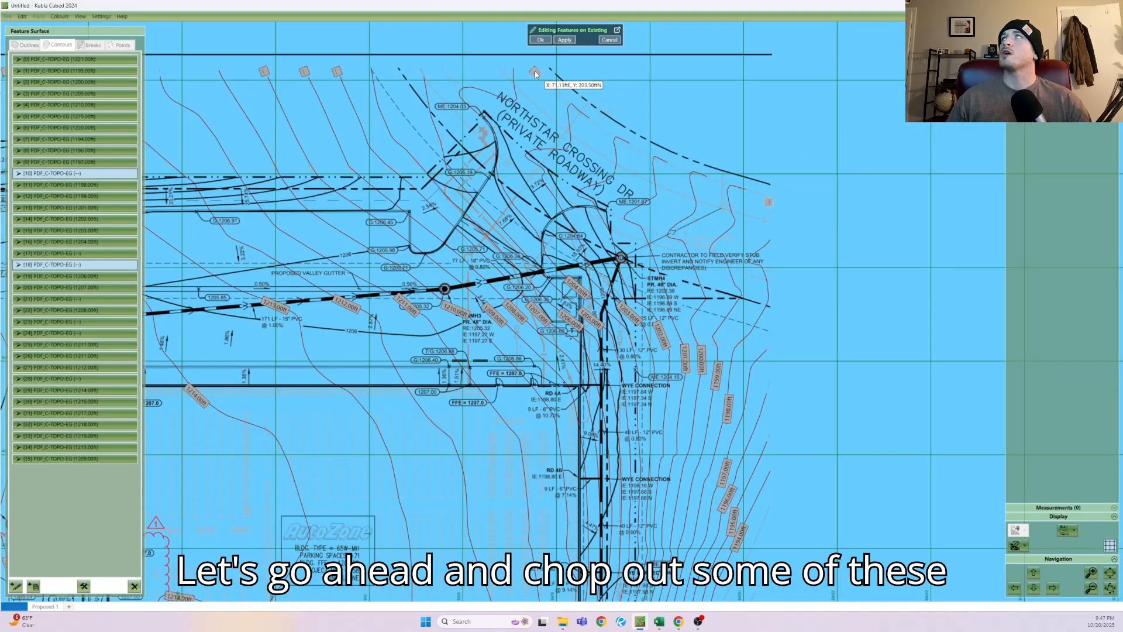
ctrl+click(531, 72)
ctrl+click(336, 71)
ctrl+click(304, 71)
ctrl+click(264, 71)
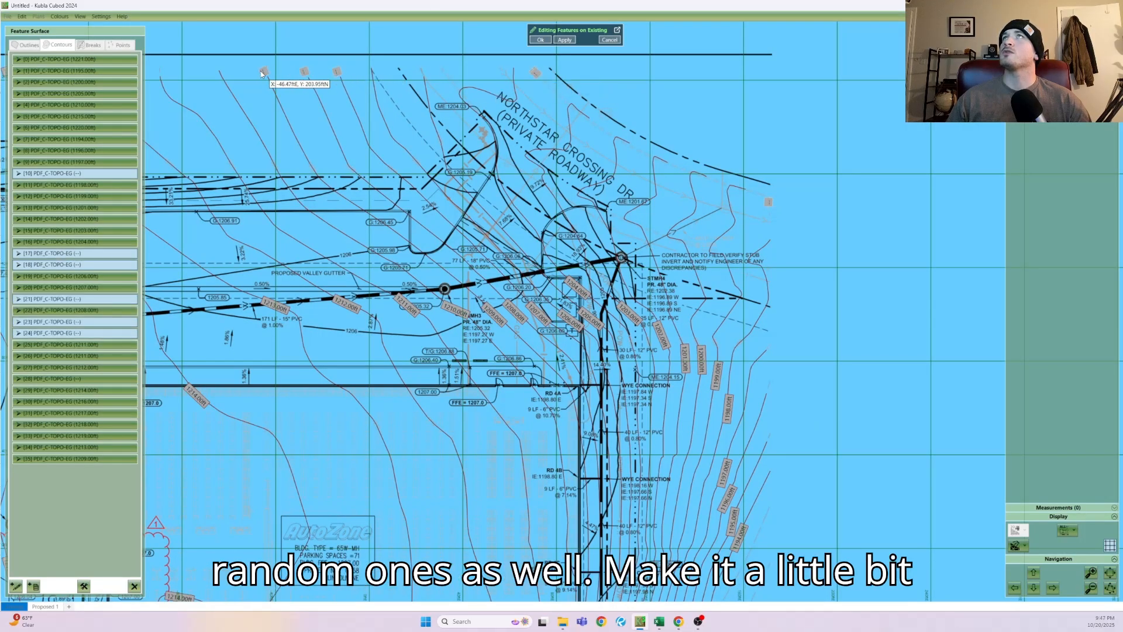
key(Delete)
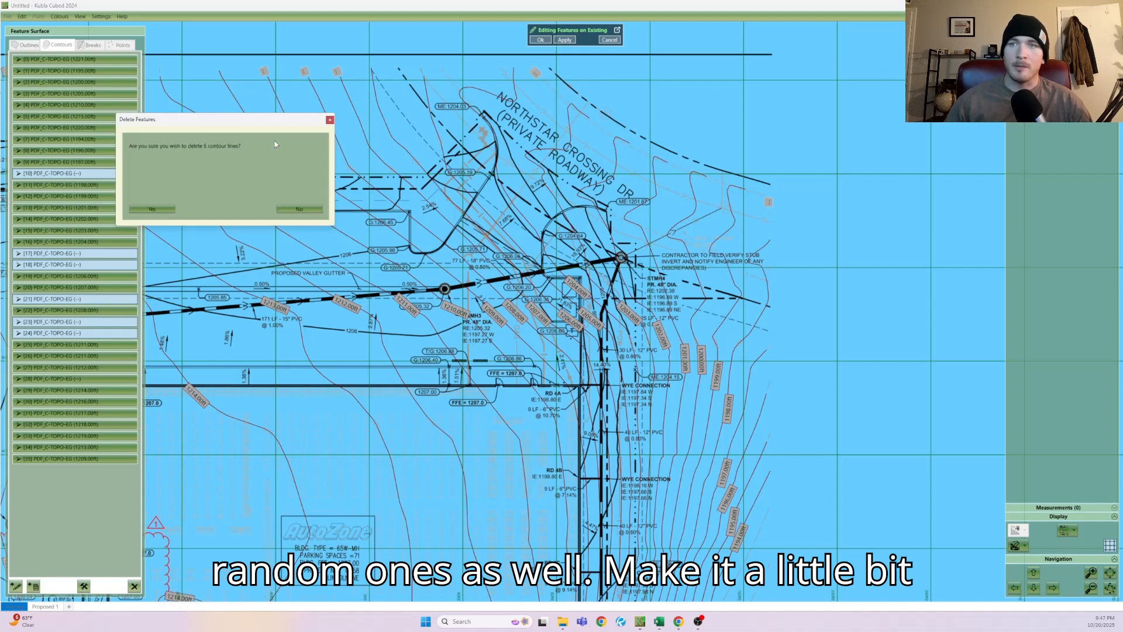
click(152, 210)
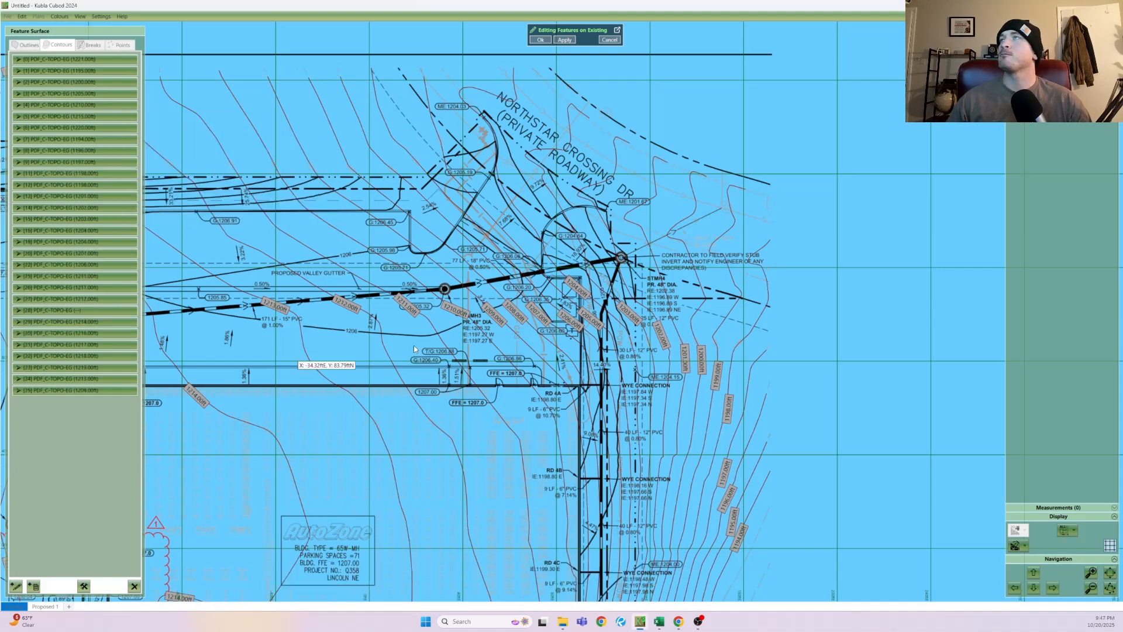
- Delete the remaining unassigned contour line at the northwest, just north of the property line
middle_drag(289, 355, 603, 343)
scroll(397, 387, down, 1)
scroll(414, 383, up, 1)
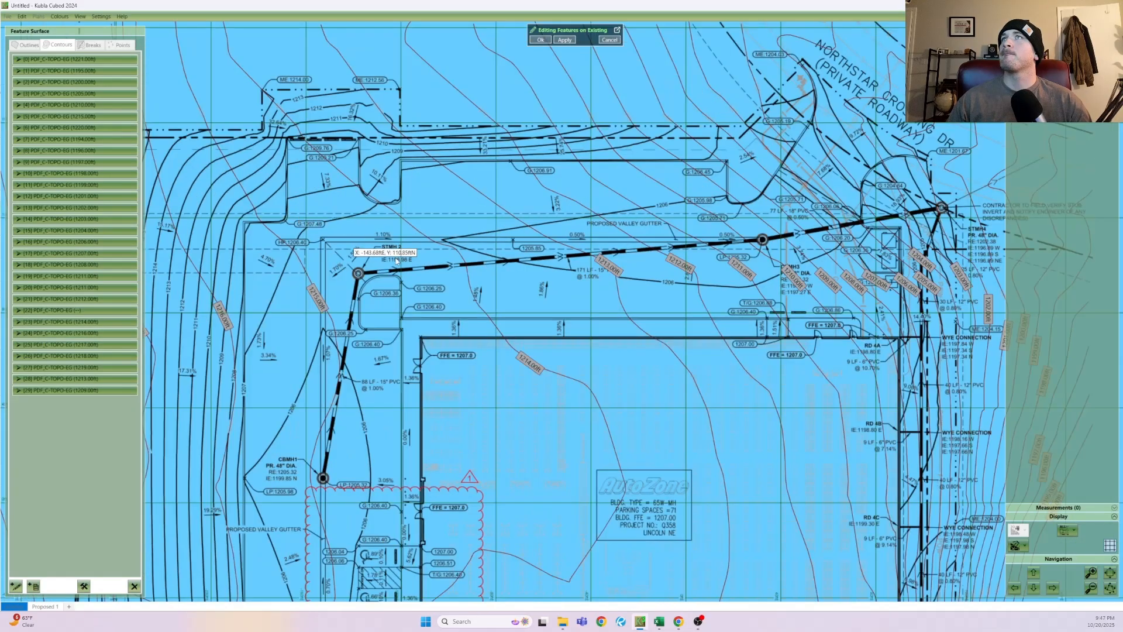
middle_drag(616, 383, 841, 514)
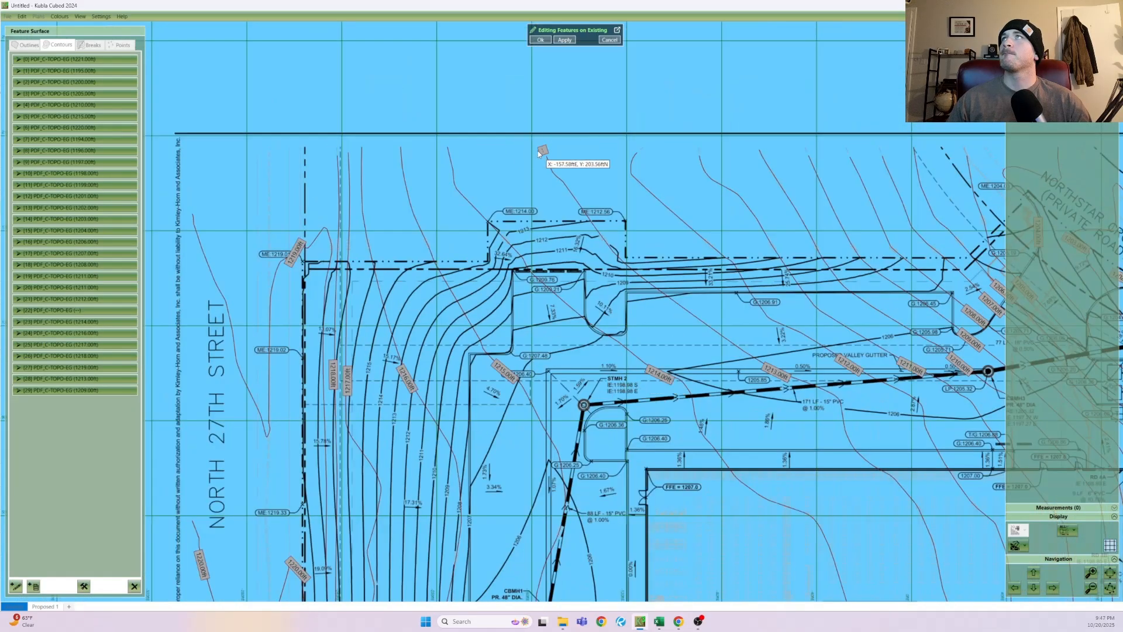
click(444, 249)
key(Delete)
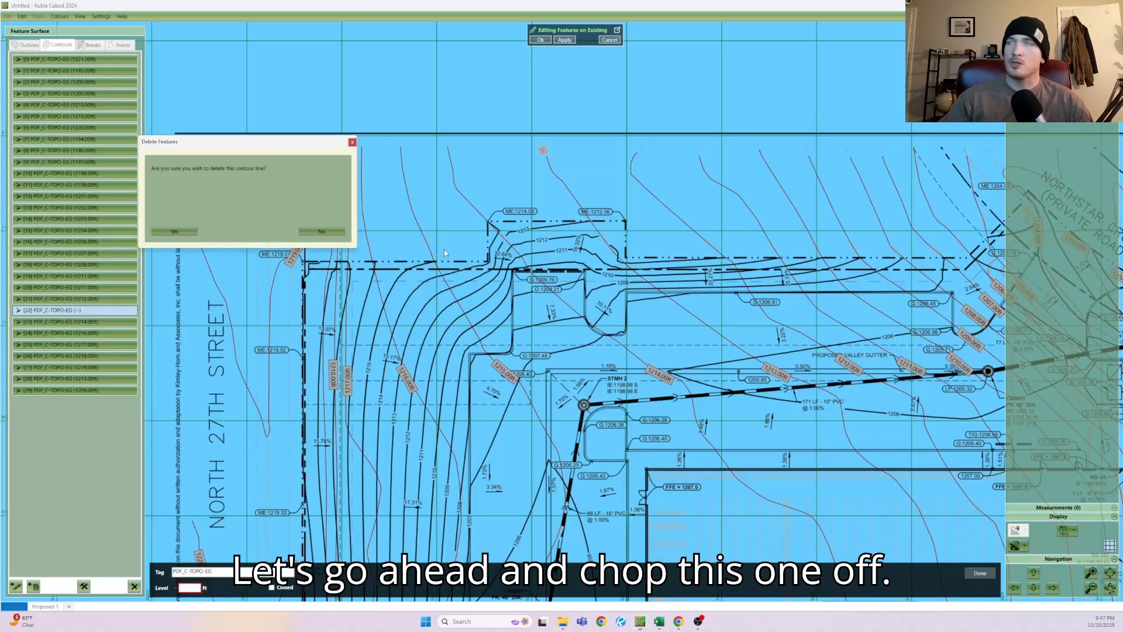
click(174, 232)
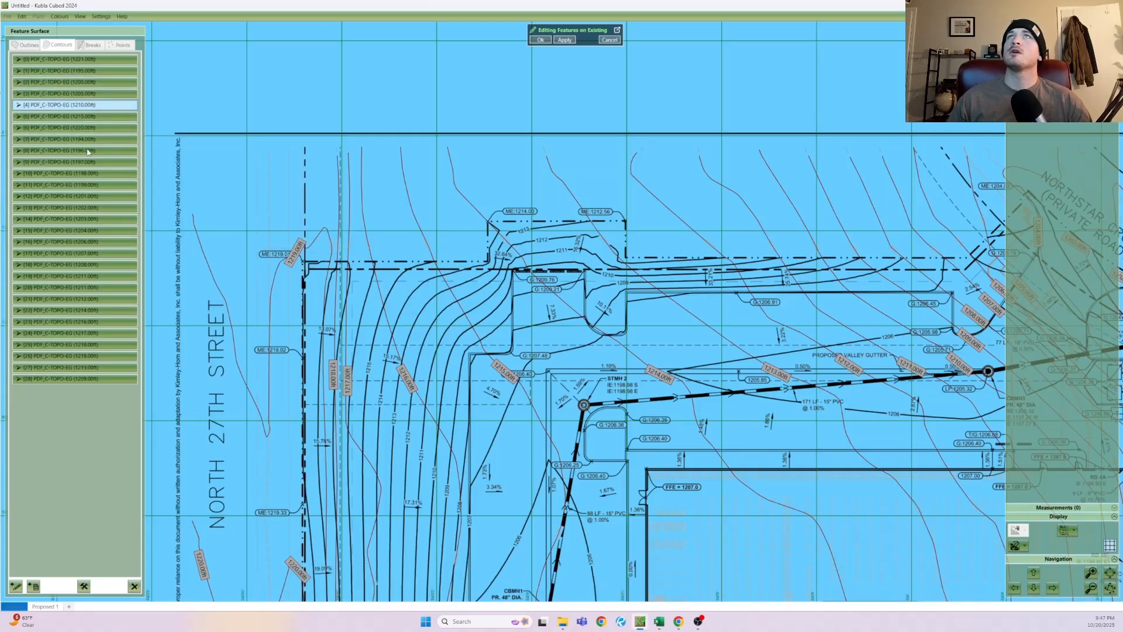
- Draw an open trial contour line in the empty area south of the site with a level of 1 ft
scroll(445, 441, down, 5)
scroll(574, 486, up, 4)
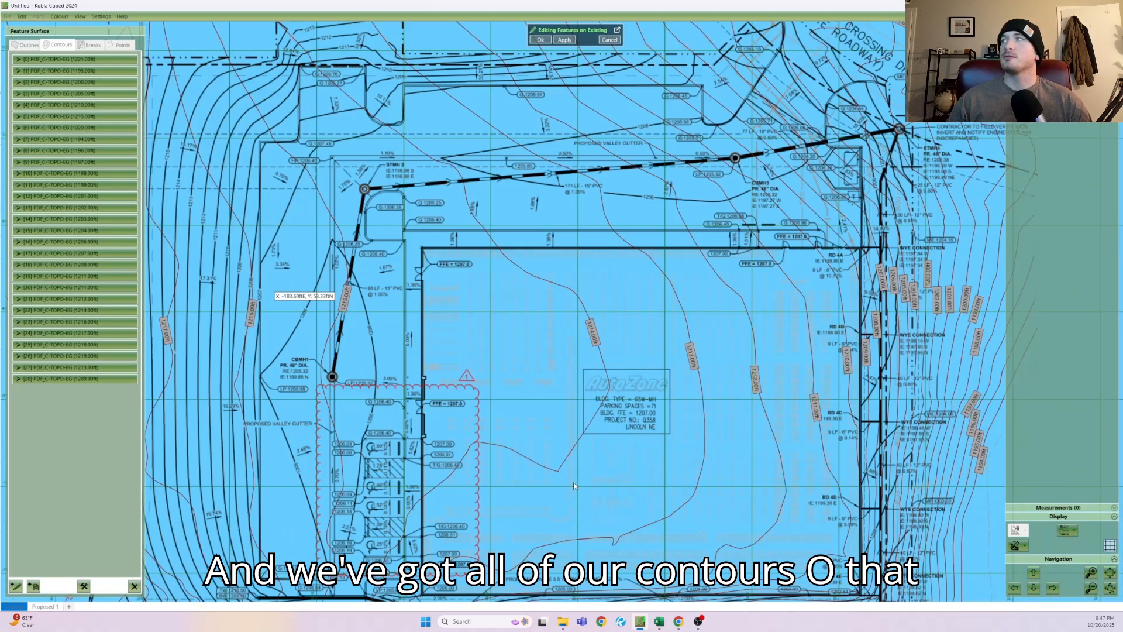
scroll(433, 392, down, 2)
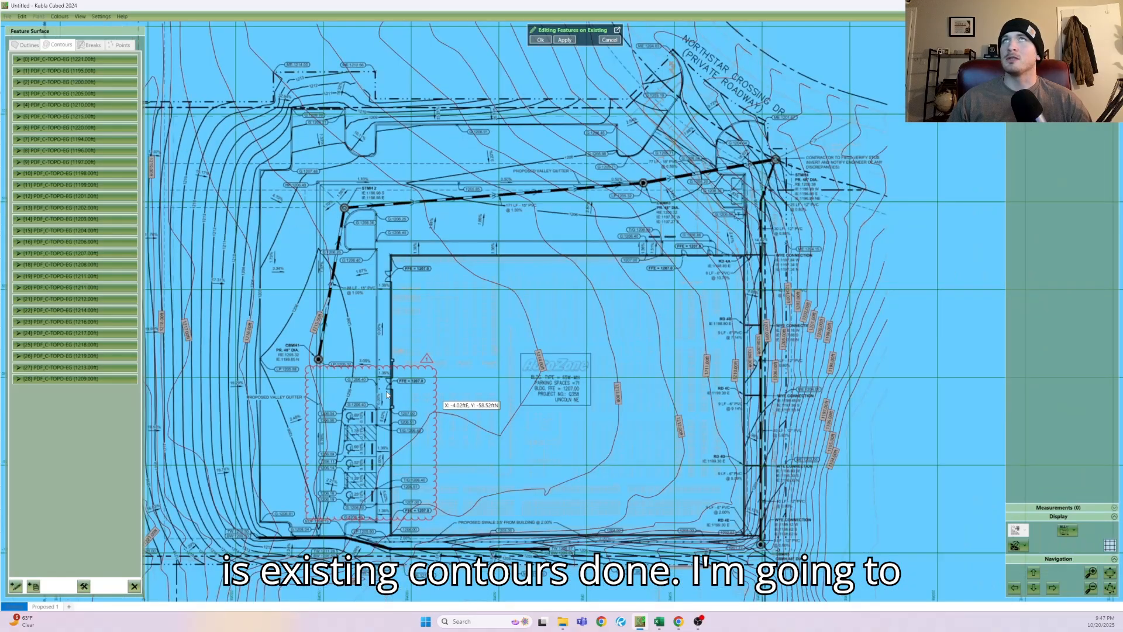
middle_drag(433, 392, 288, 304)
scroll(435, 387, down, 2)
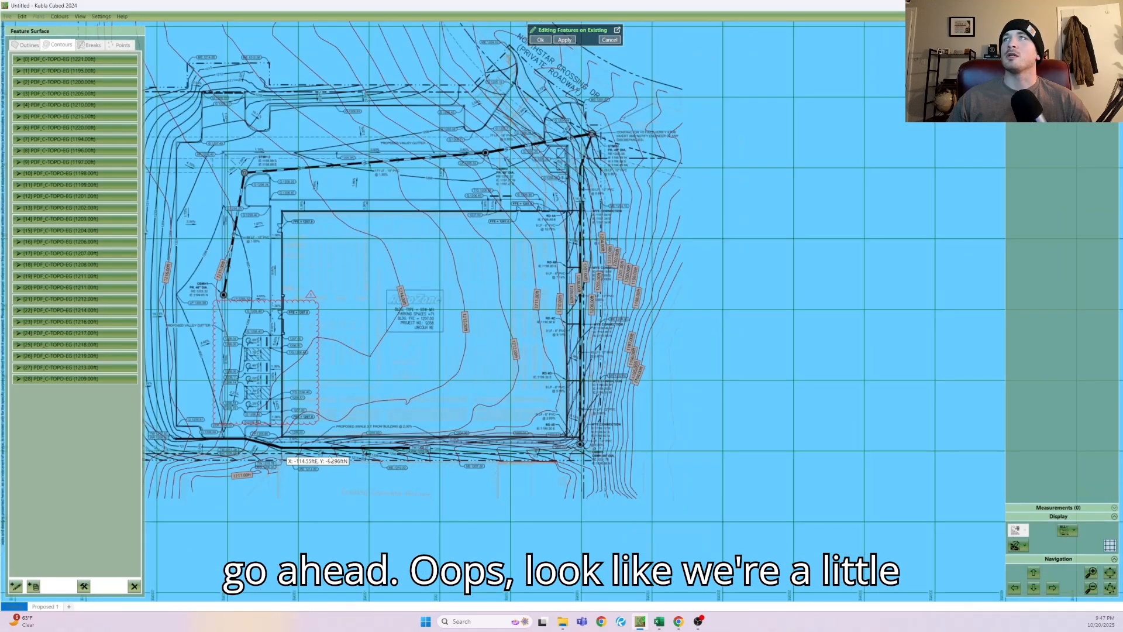
click(16, 586)
click(374, 502)
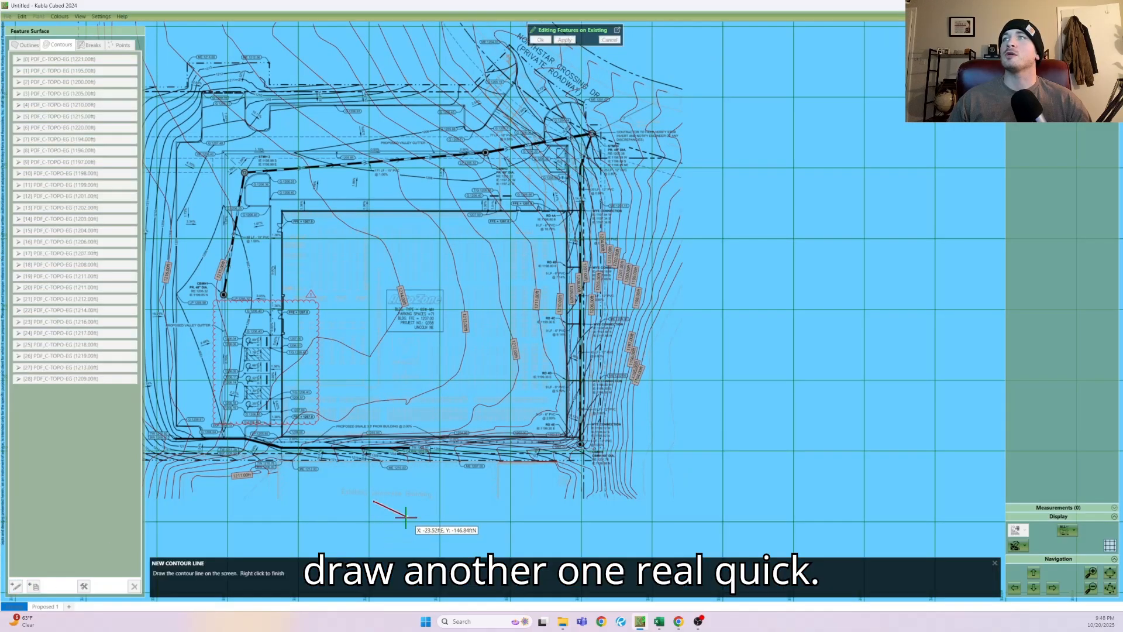
click(406, 517)
click(358, 525)
click(333, 496)
right_click(344, 488)
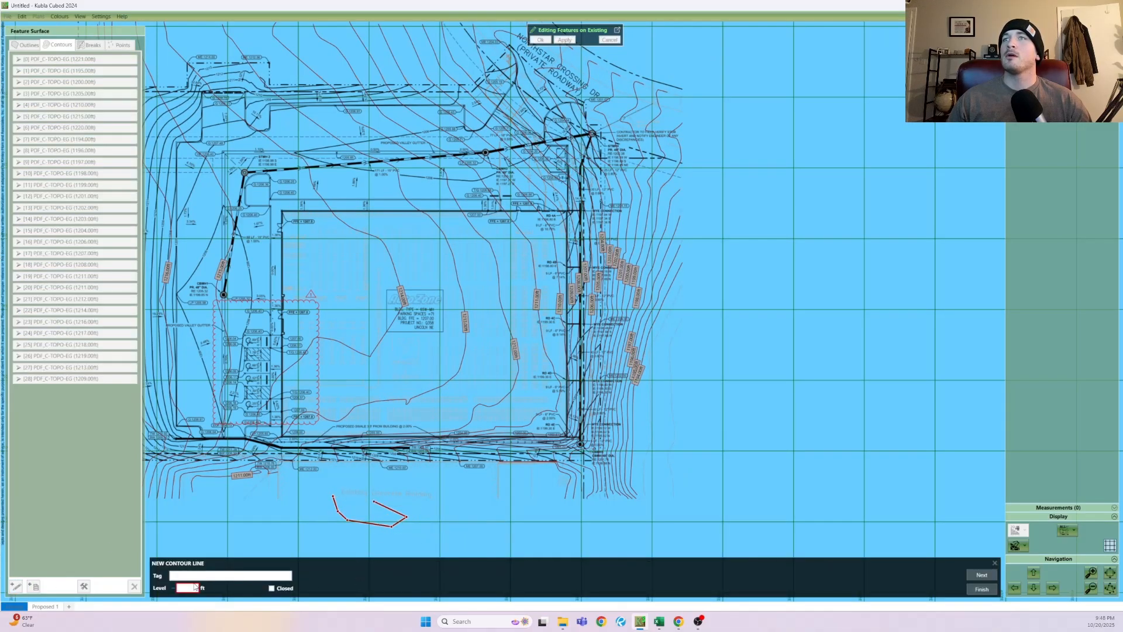
key(Return)
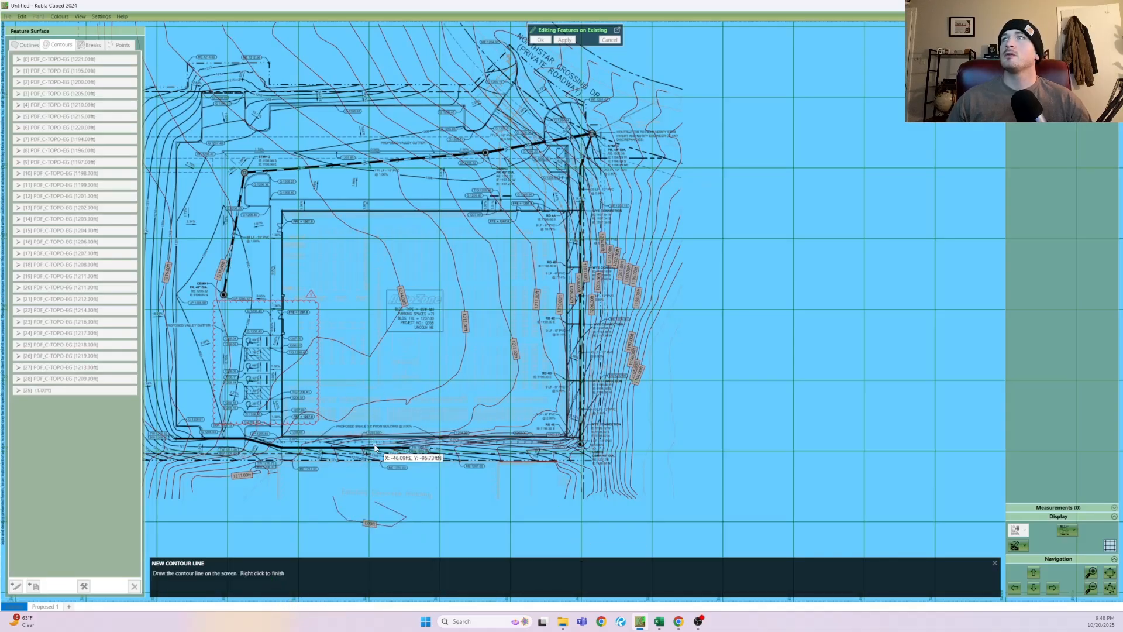
right_click(451, 466)
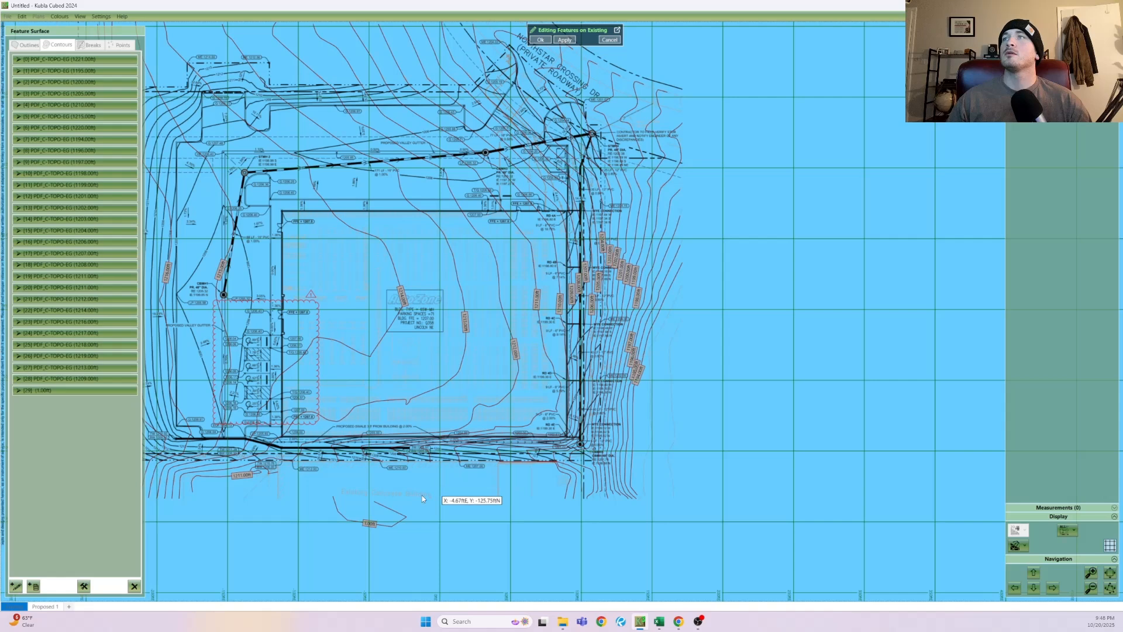
- Delete the open 1 ft trial contour south of the site
click(371, 533)
key(Delete)
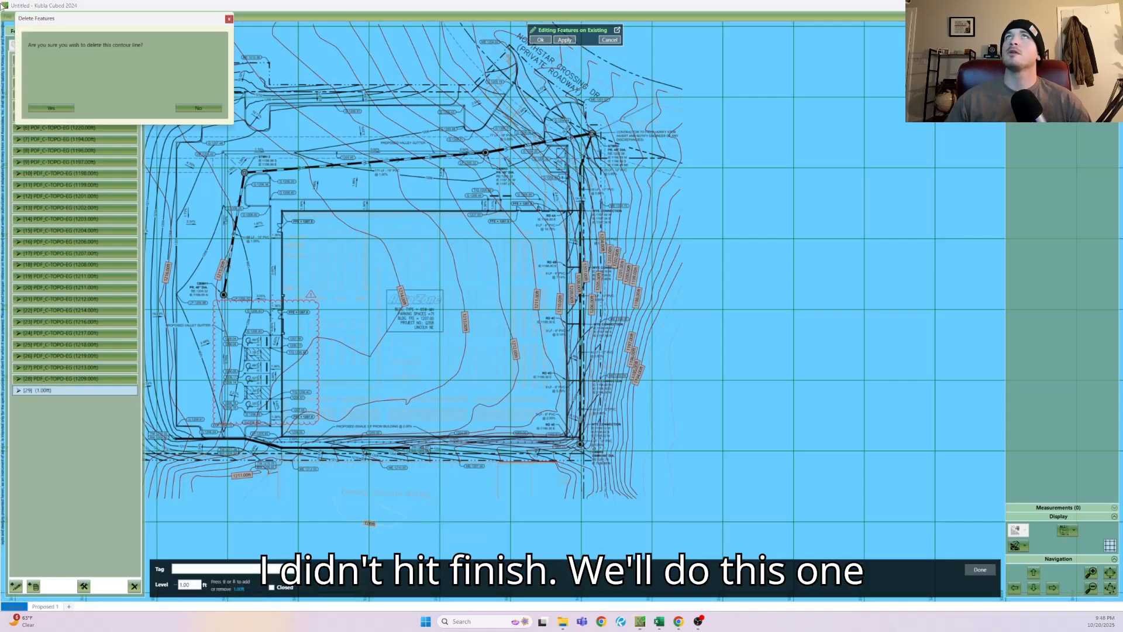
click(51, 108)
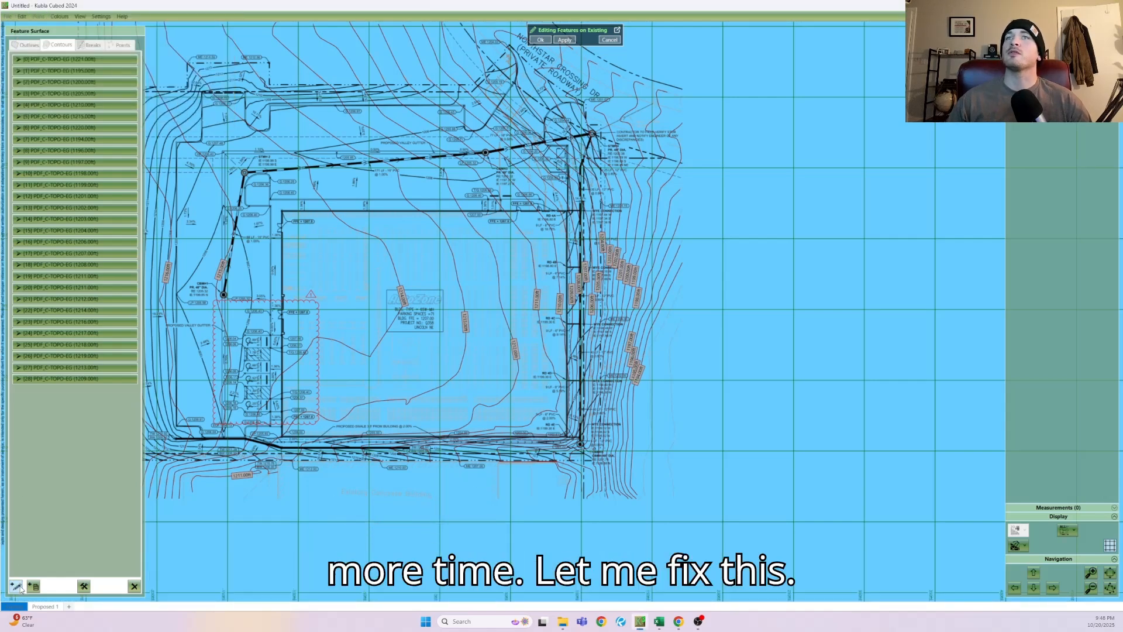
- Draw a closed six-point trial contour south of the site with a level of 1 ft
click(346, 492)
click(369, 507)
click(334, 517)
click(311, 516)
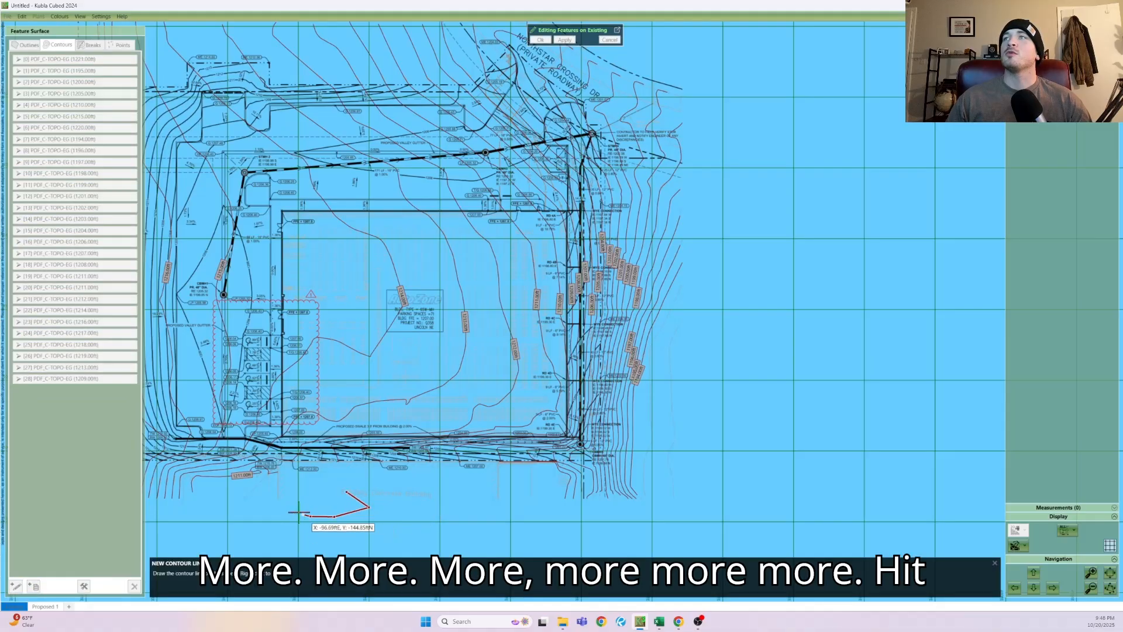
click(290, 500)
click(304, 495)
right_click(318, 492)
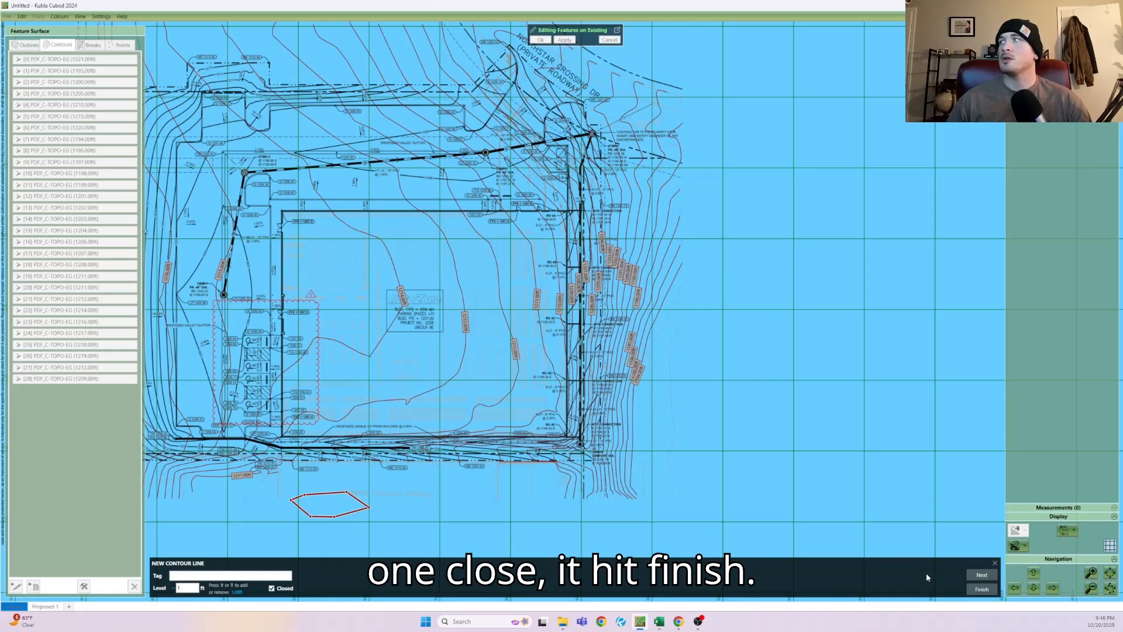
key(Return)
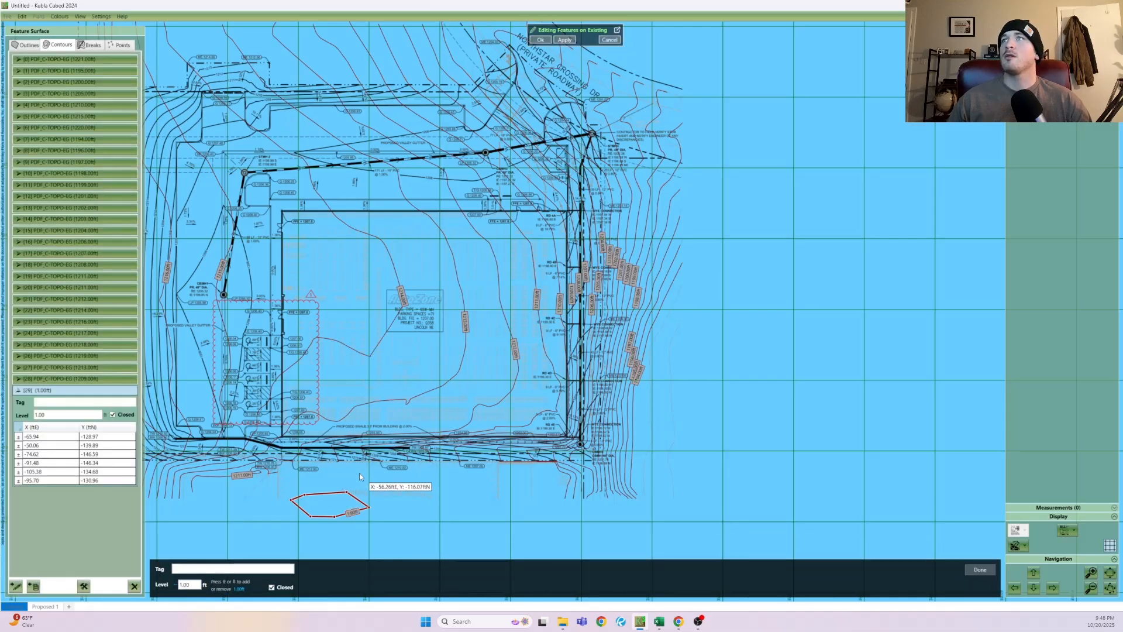
- Delete the closed 1 ft trial contour south of the site
click(358, 522)
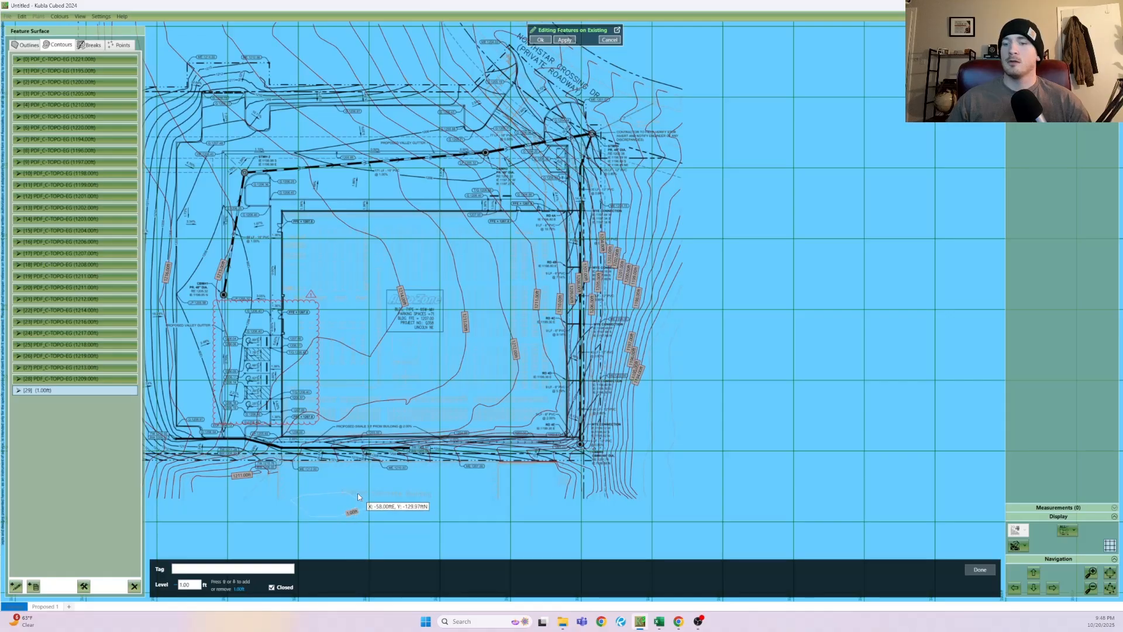
key(Delete)
click(62, 119)
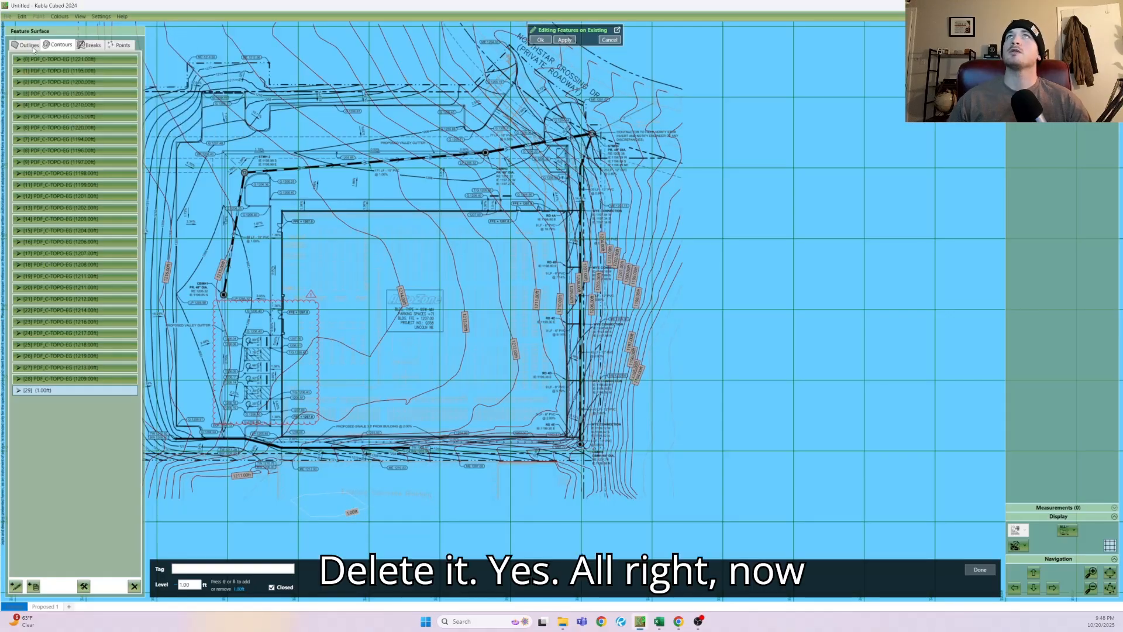
- Generate an automatic outline around all existing contours at the default tolerance and accept the existing feature surface
click(29, 46)
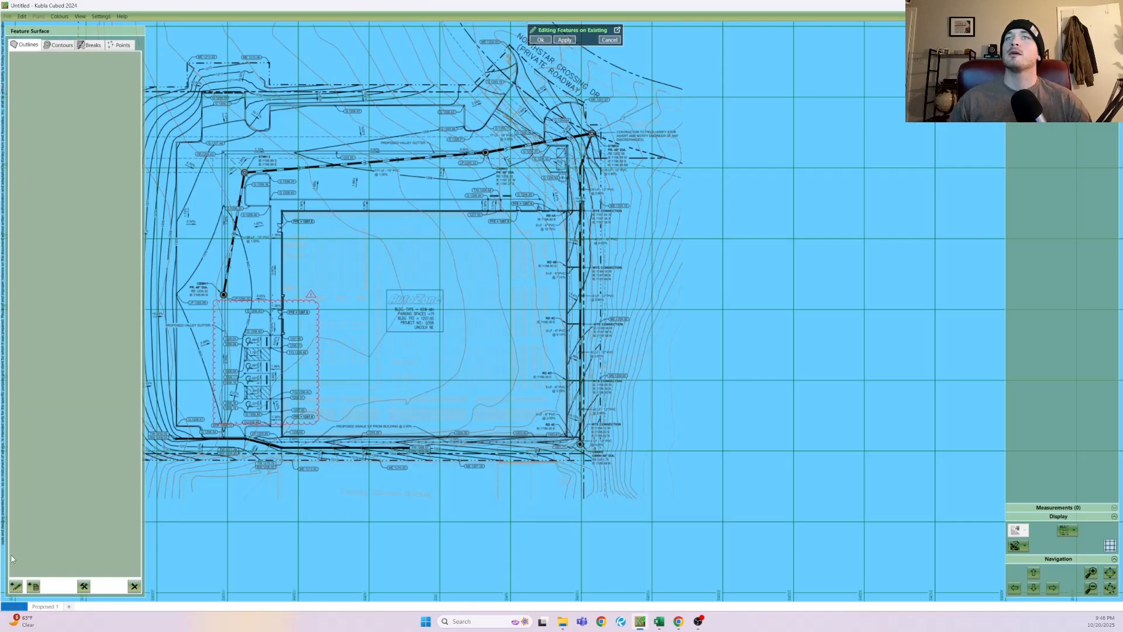
click(16, 585)
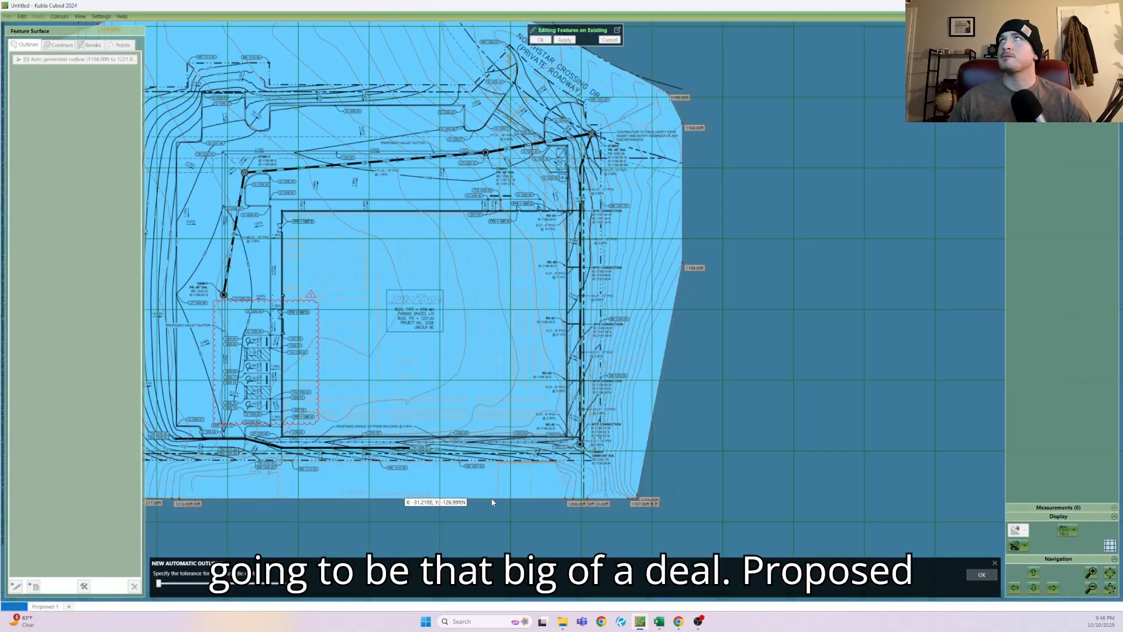
middle_drag(407, 489, 490, 493)
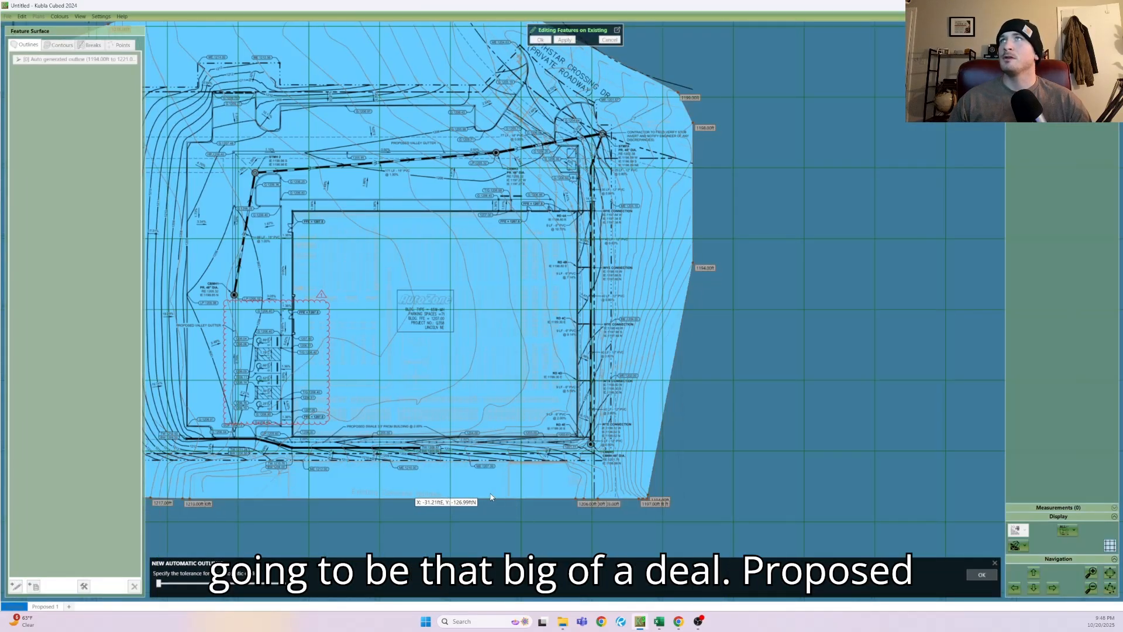
scroll(490, 497, down, 2)
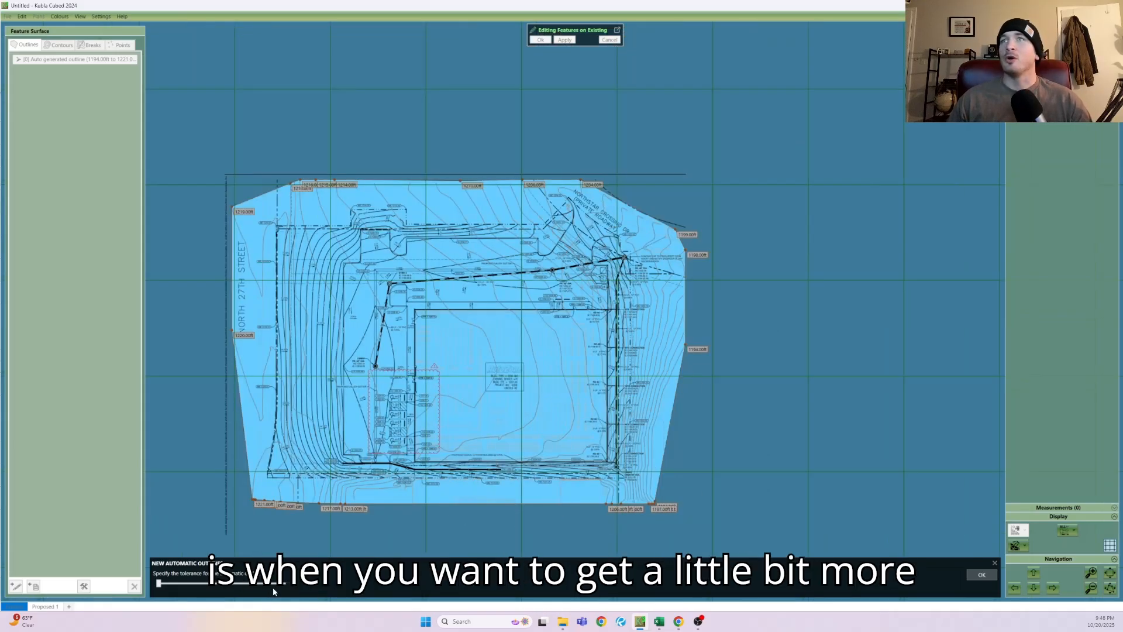
click(988, 575)
click(539, 40)
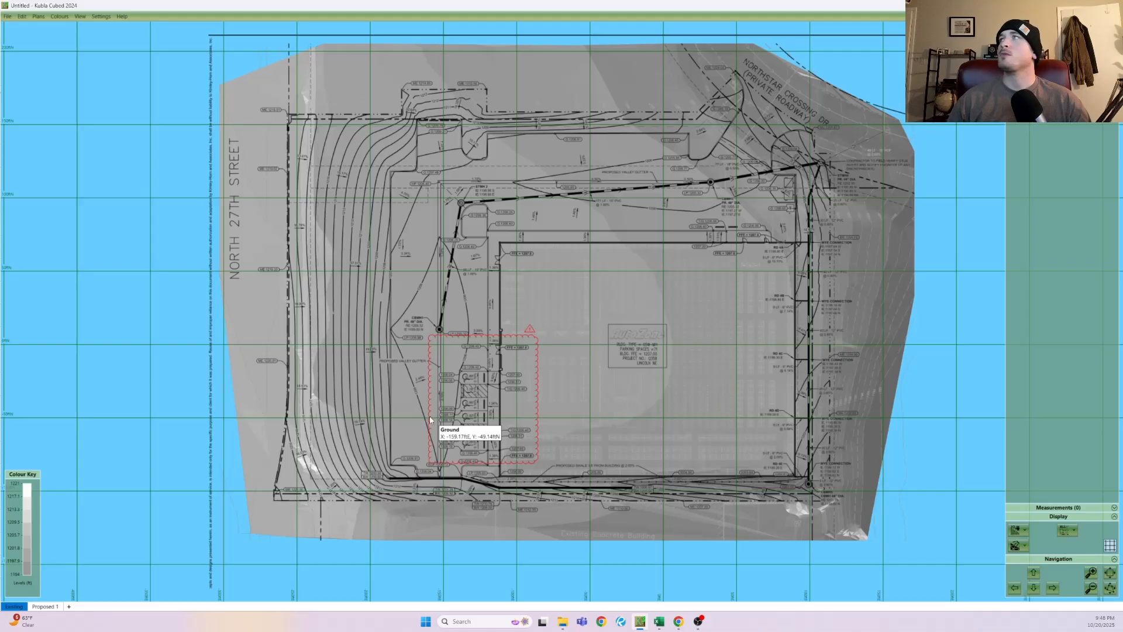
- Rename the Proposed 1 phase to Stripping
click(44, 606)
right_click(56, 605)
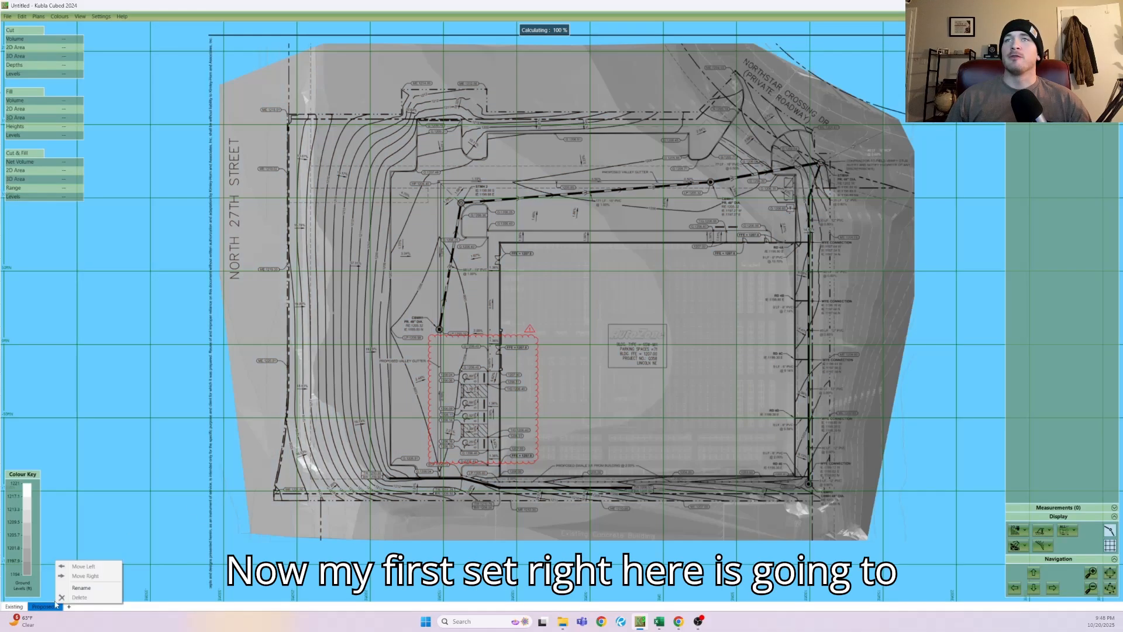
click(81, 587)
text(Strippin)
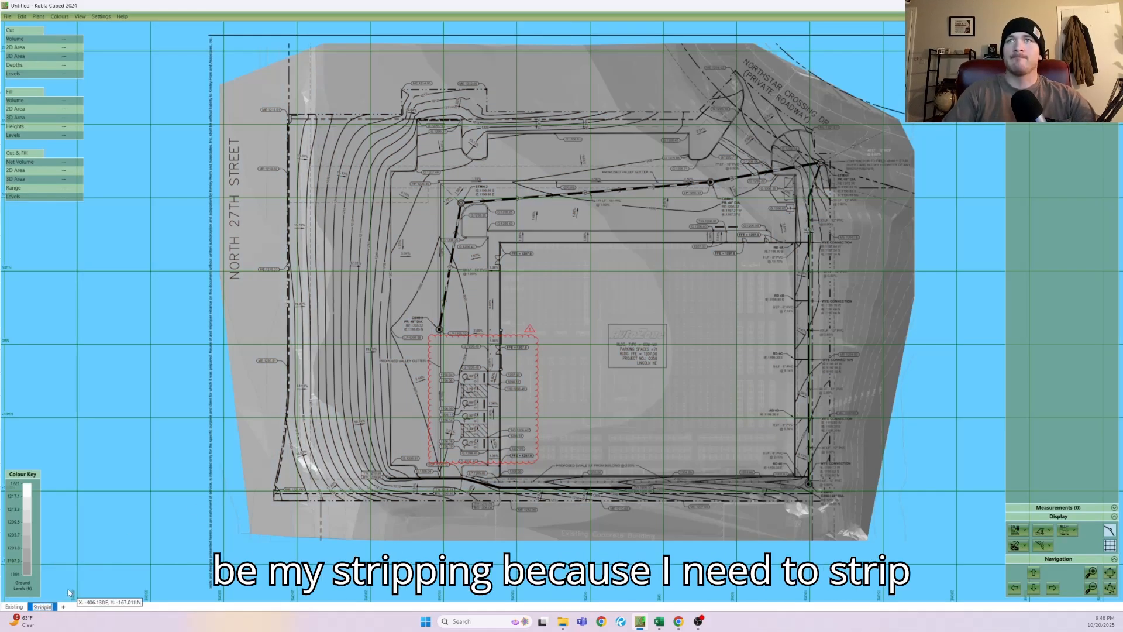
text(g)
key(Return)
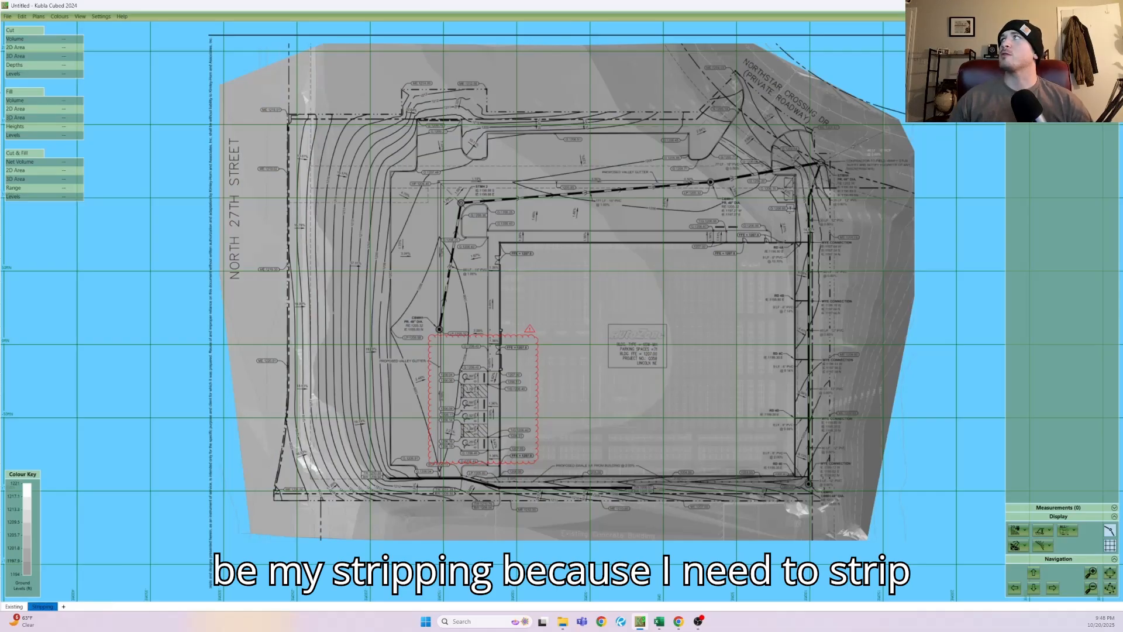
- Start a Reduce element on the Stripping phase and trace its outline along the site's north boundary from the northwest corner, including the rectangular bump-out
click(1028, 67)
click(994, 229)
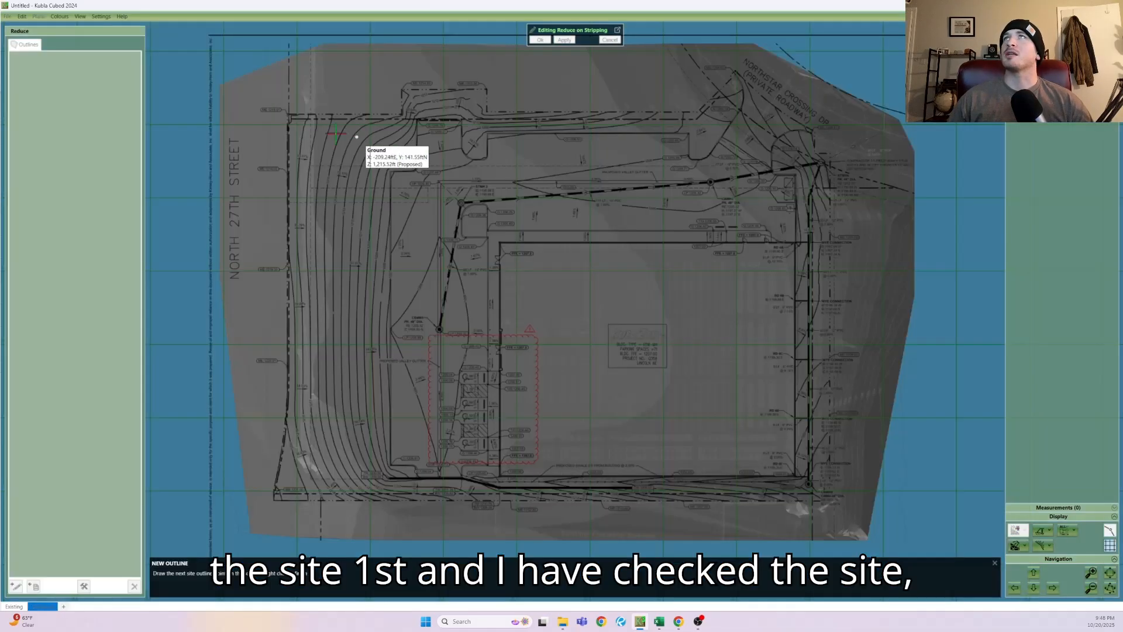
click(288, 114)
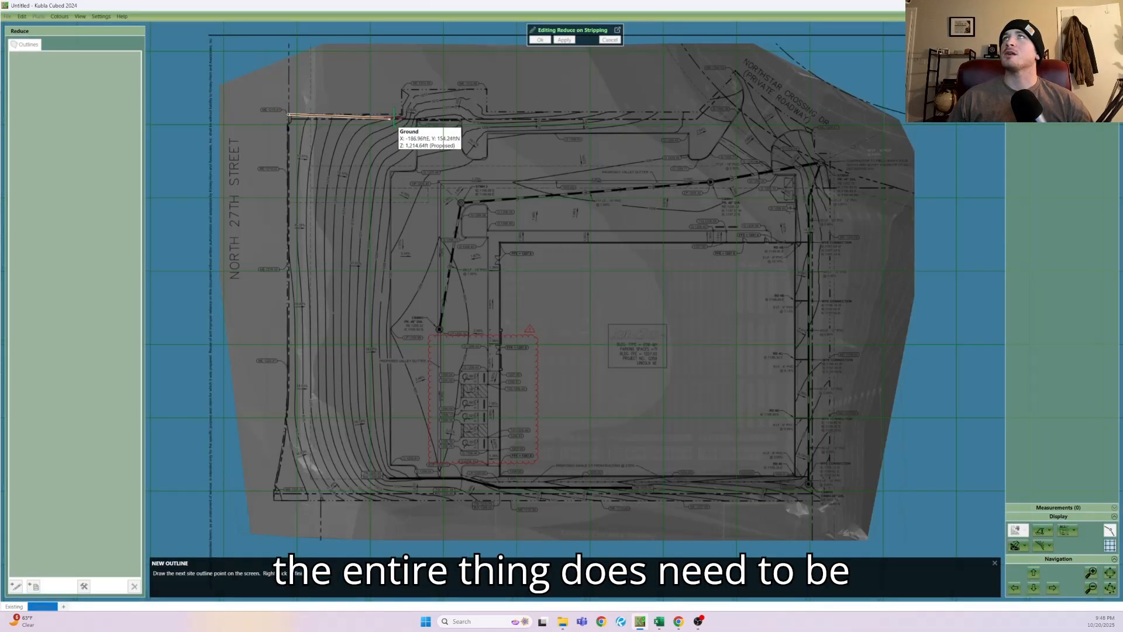
click(402, 115)
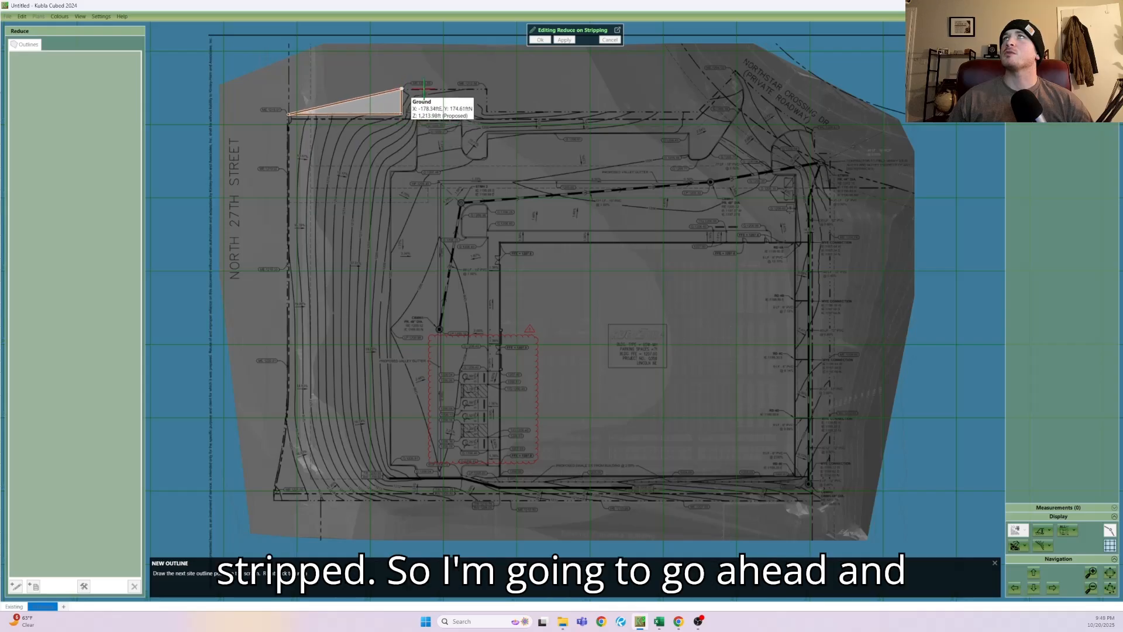
click(402, 89)
click(487, 88)
click(487, 111)
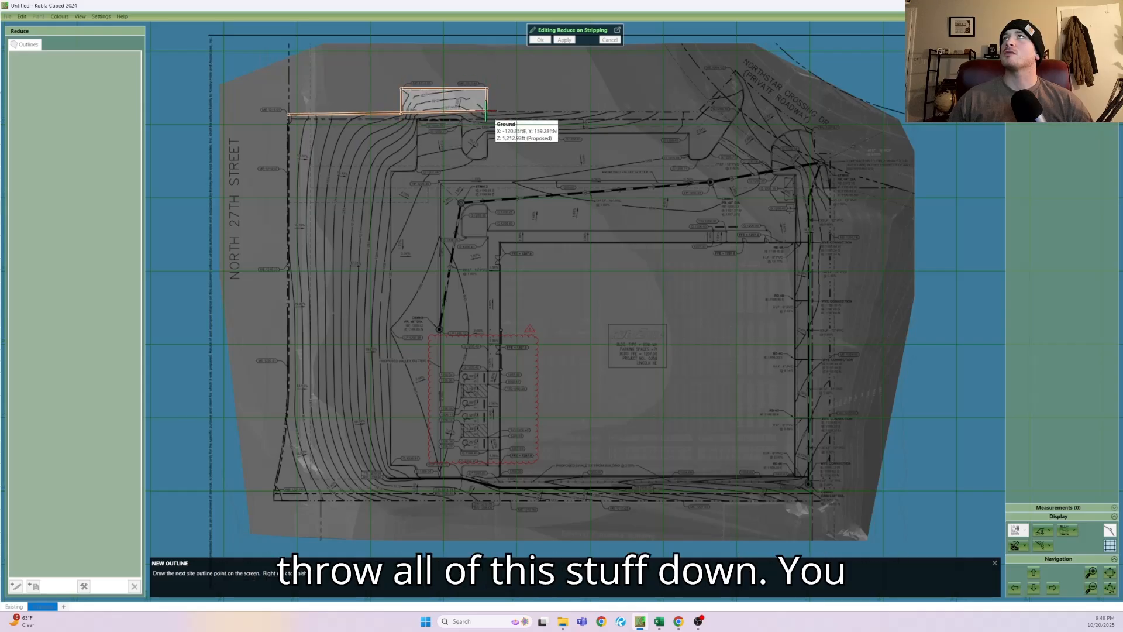
click(694, 112)
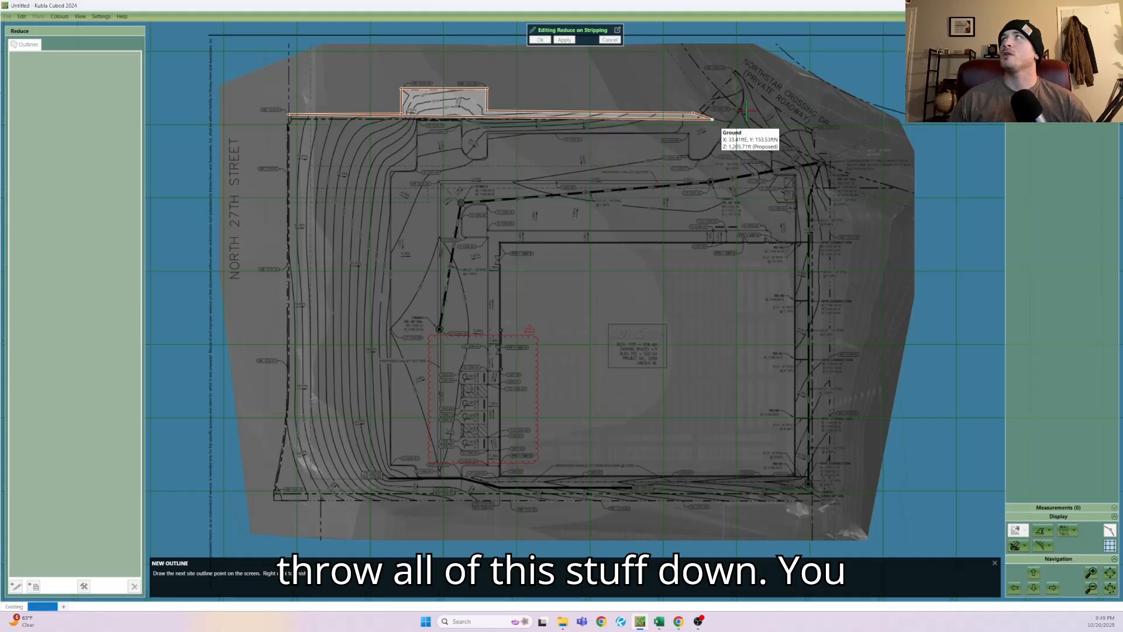
- Continue the Reduce outline along the private roadway at the northeast to the site's northeast corner
click(718, 90)
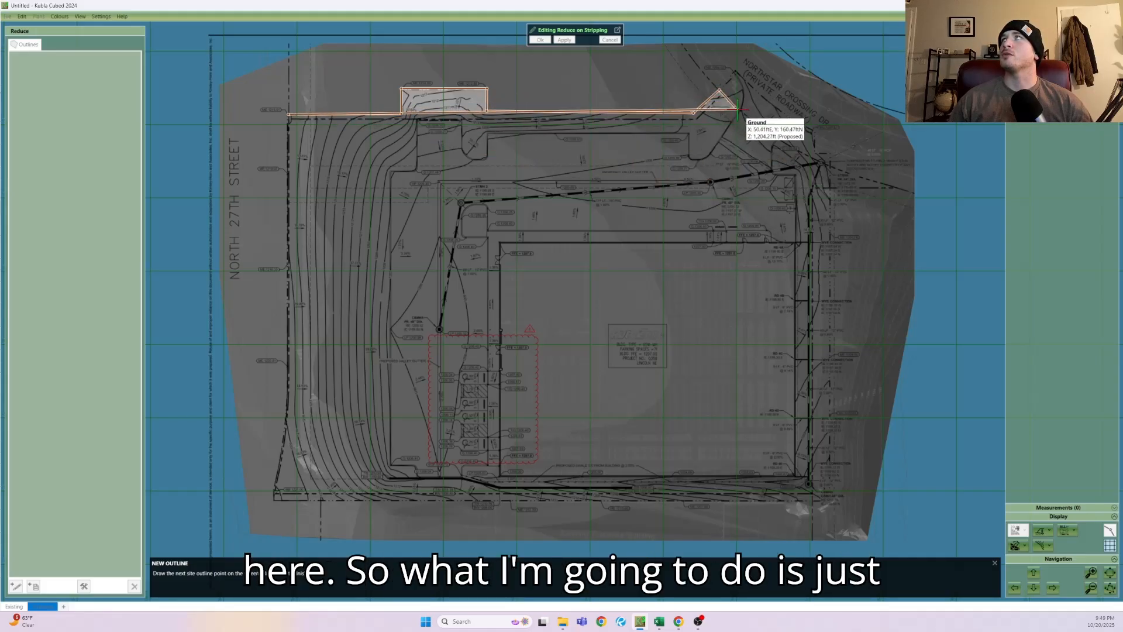
click(788, 141)
click(808, 153)
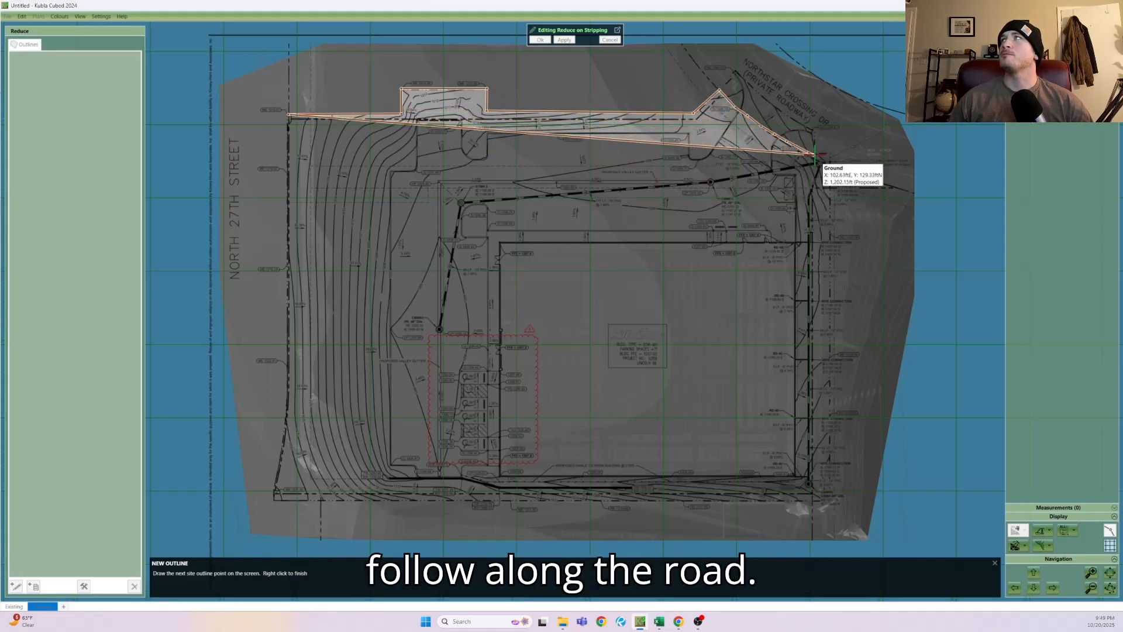
click(822, 159)
click(828, 154)
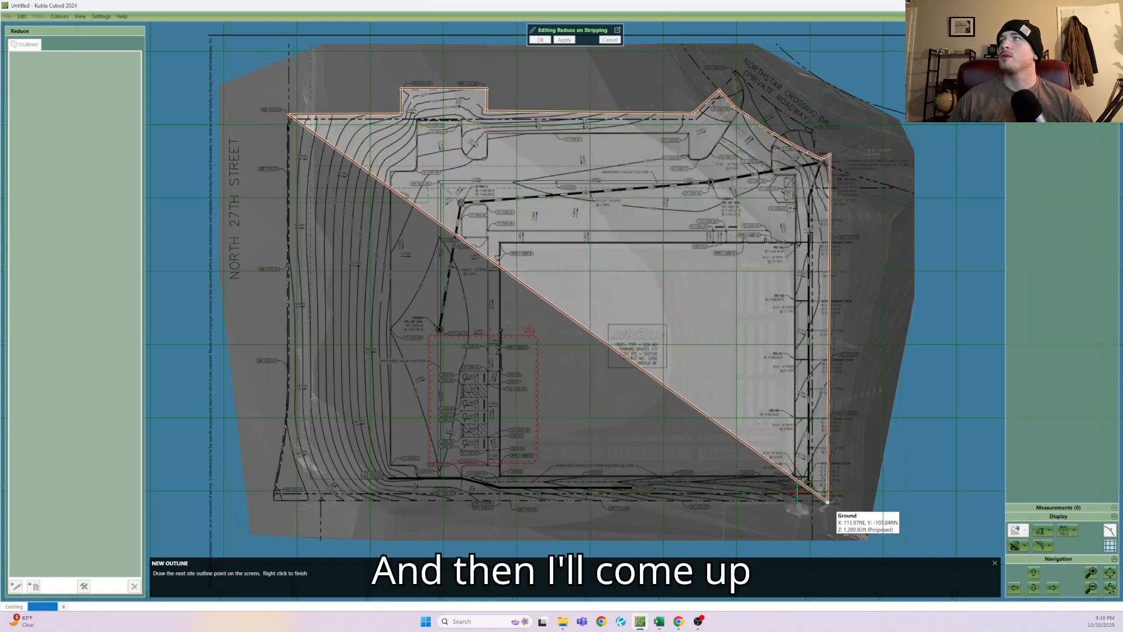
- Finish the Reduce outline down the east boundary, along the south and up the west boundary, and accept the element
click(827, 499)
click(273, 500)
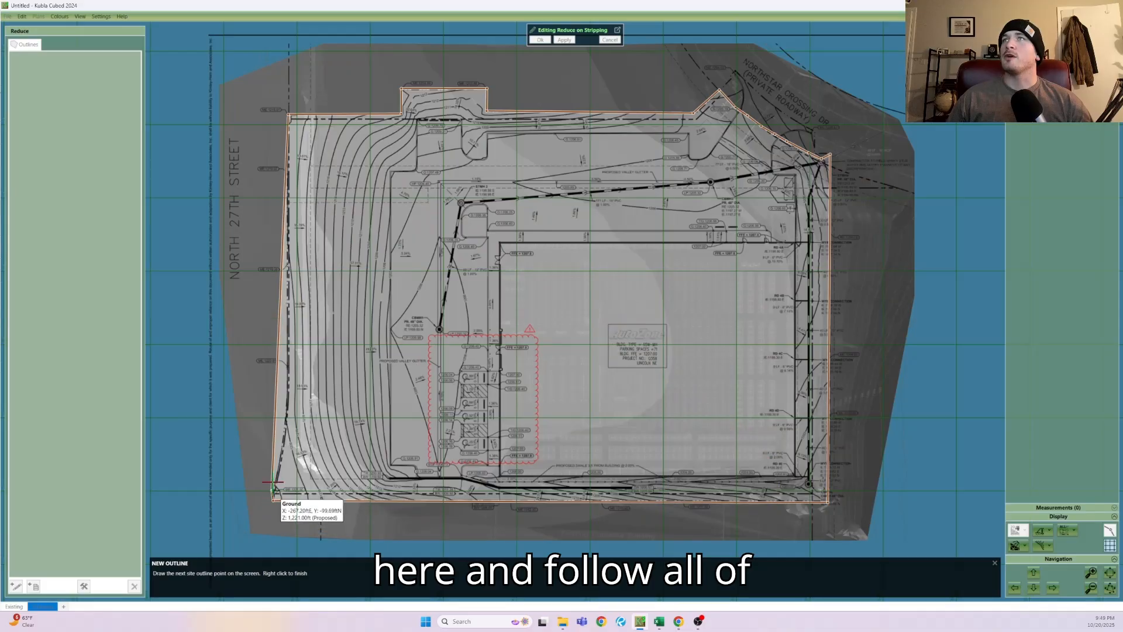
right_click(287, 414)
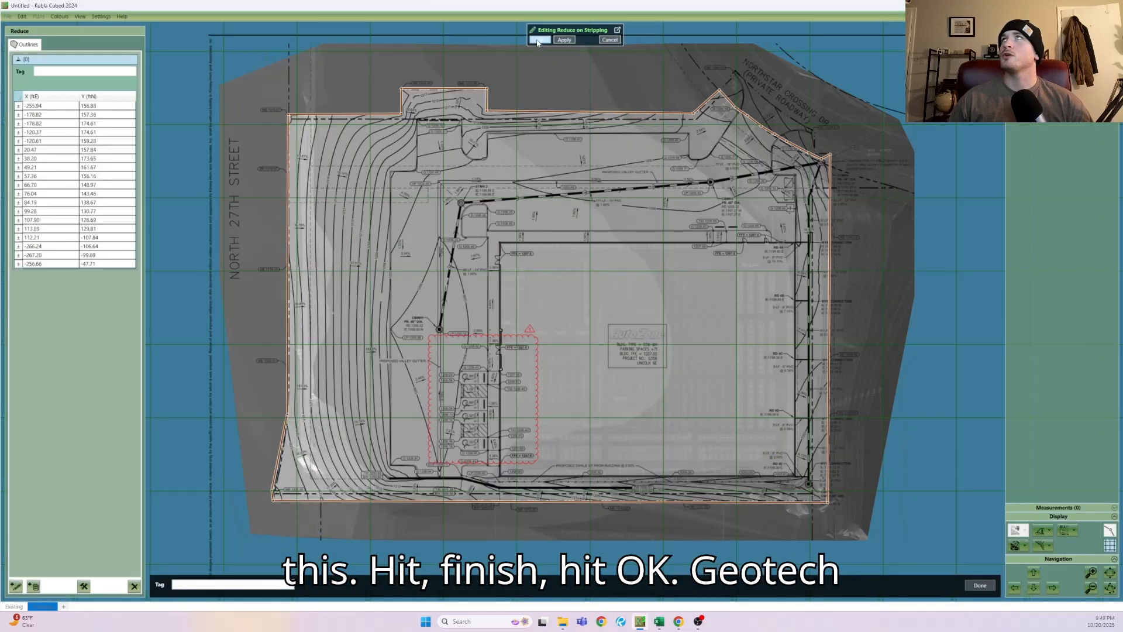
click(540, 41)
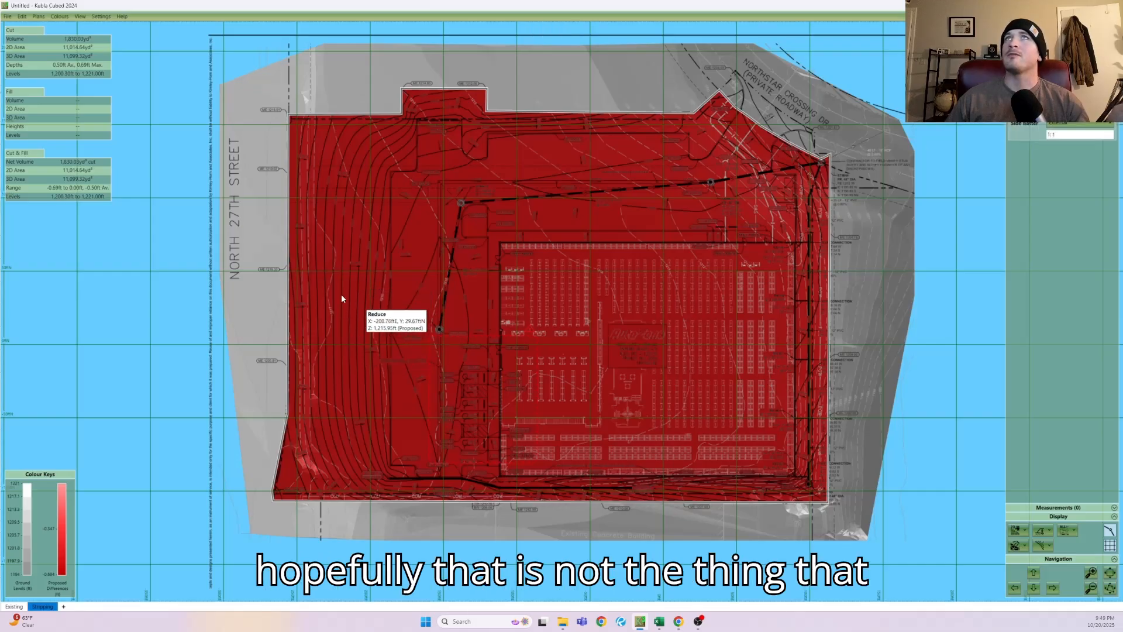
- Add a Proposed phase and start a Feature Surface element on it
click(63, 606)
click(86, 593)
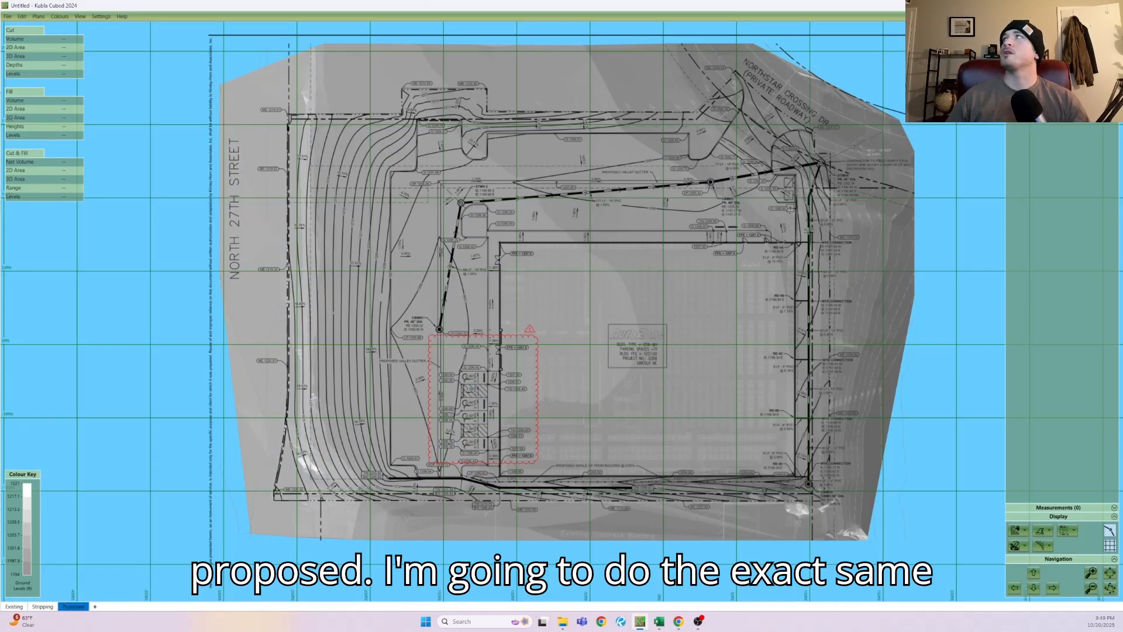
click(1018, 41)
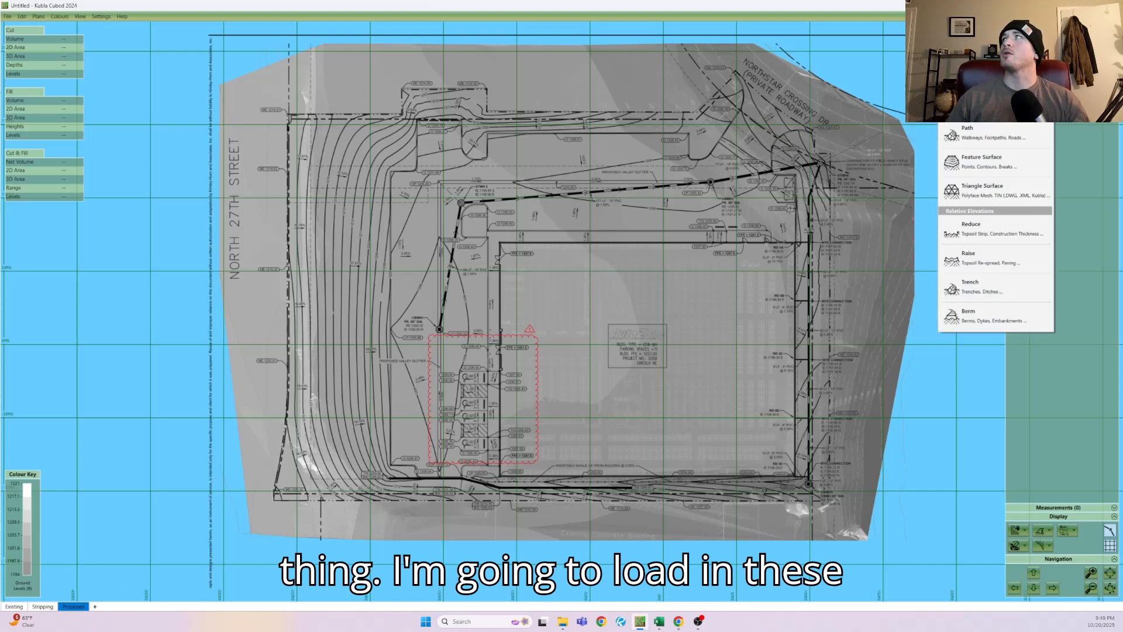
click(992, 169)
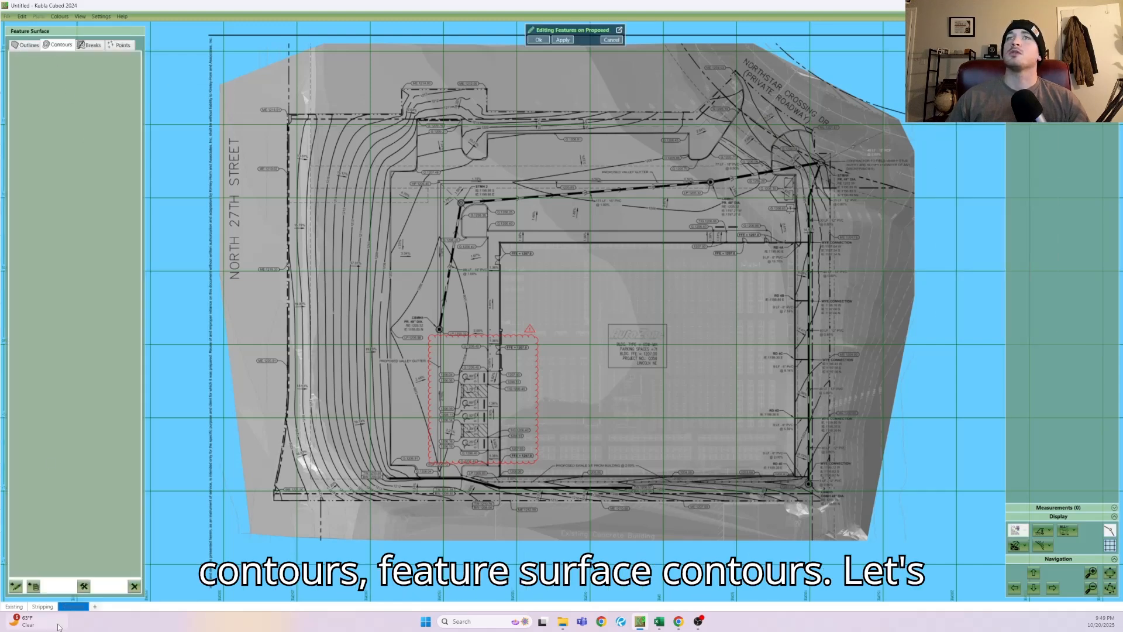
- Load the proposed contours from the PDF plan using a filter sampled from the contour lines on the western slope
click(33, 587)
click(86, 547)
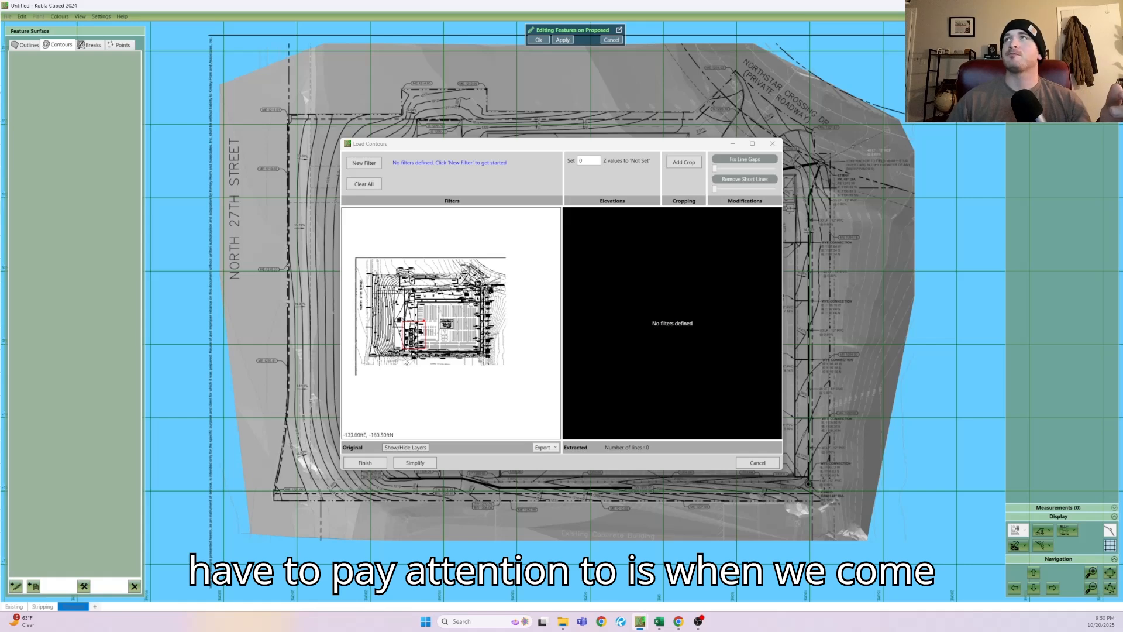
scroll(425, 309, up, 10)
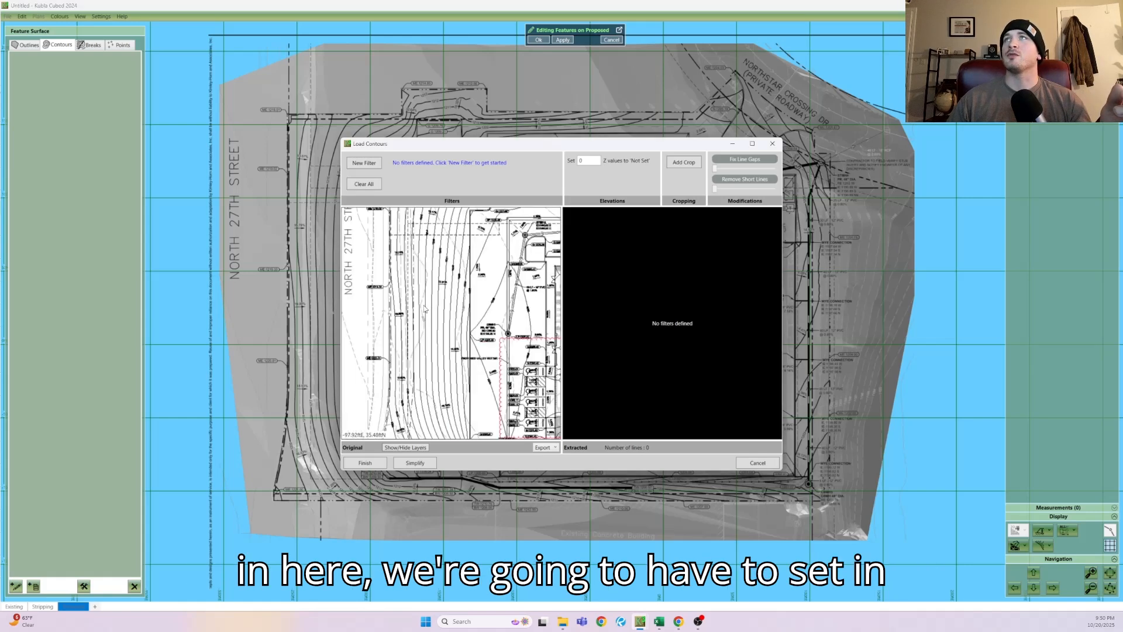
click(369, 167)
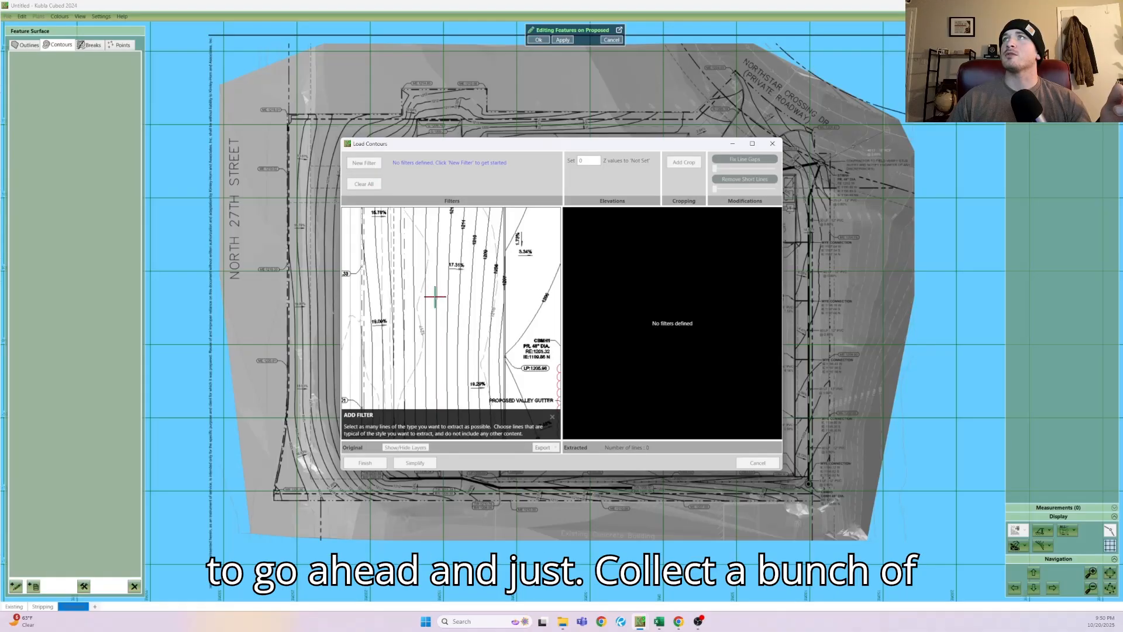
drag(435, 295, 482, 316)
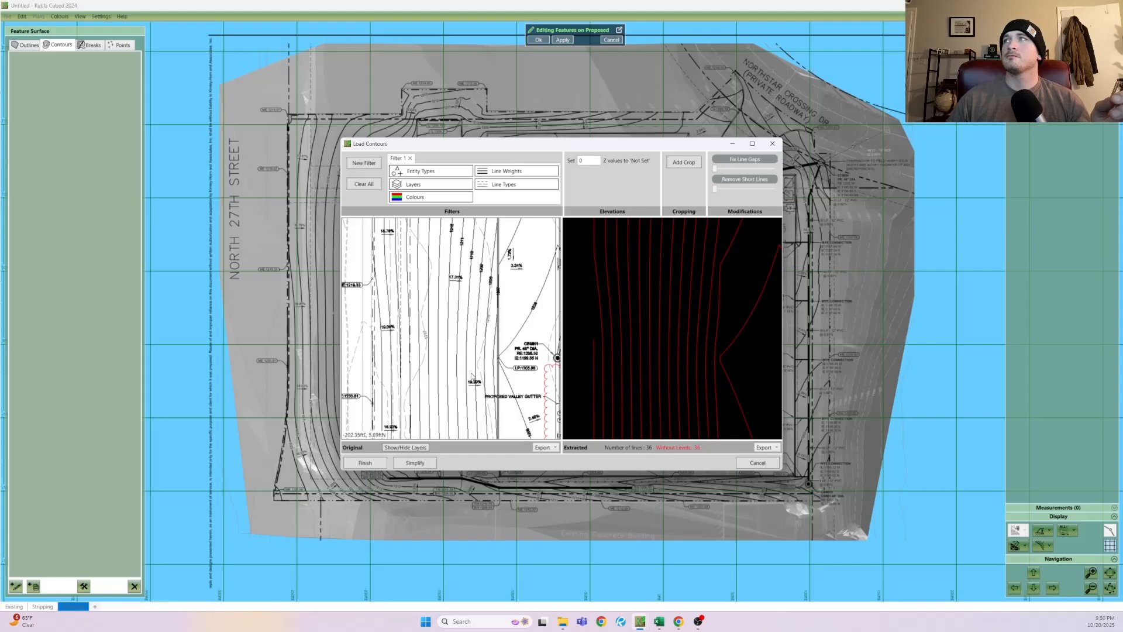
scroll(683, 399, down, 5)
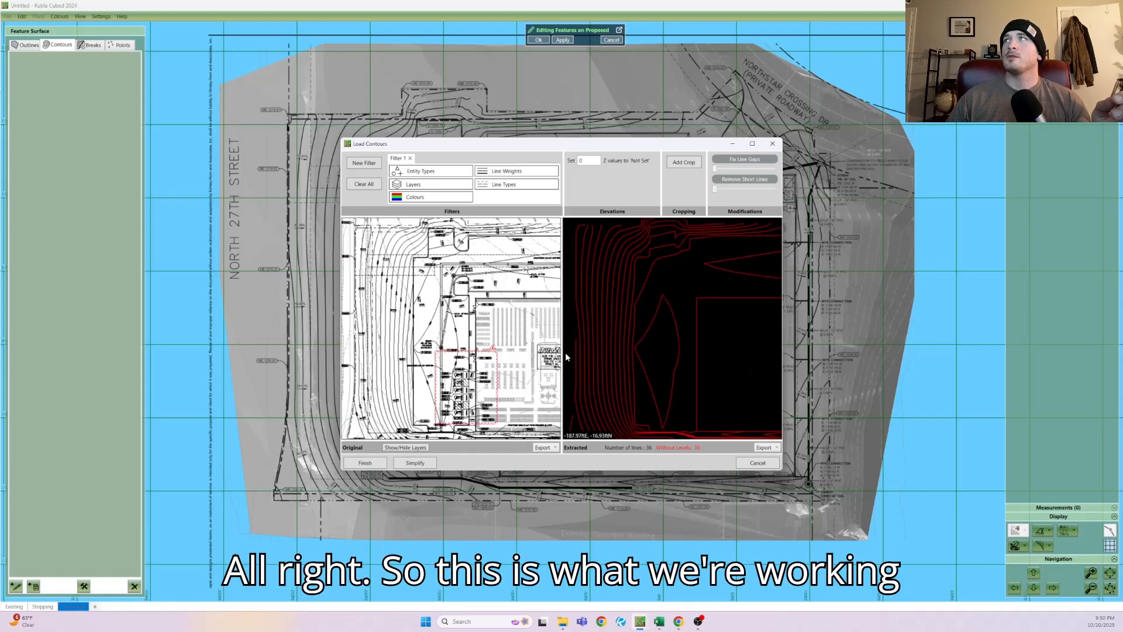
scroll(565, 352, down, 3)
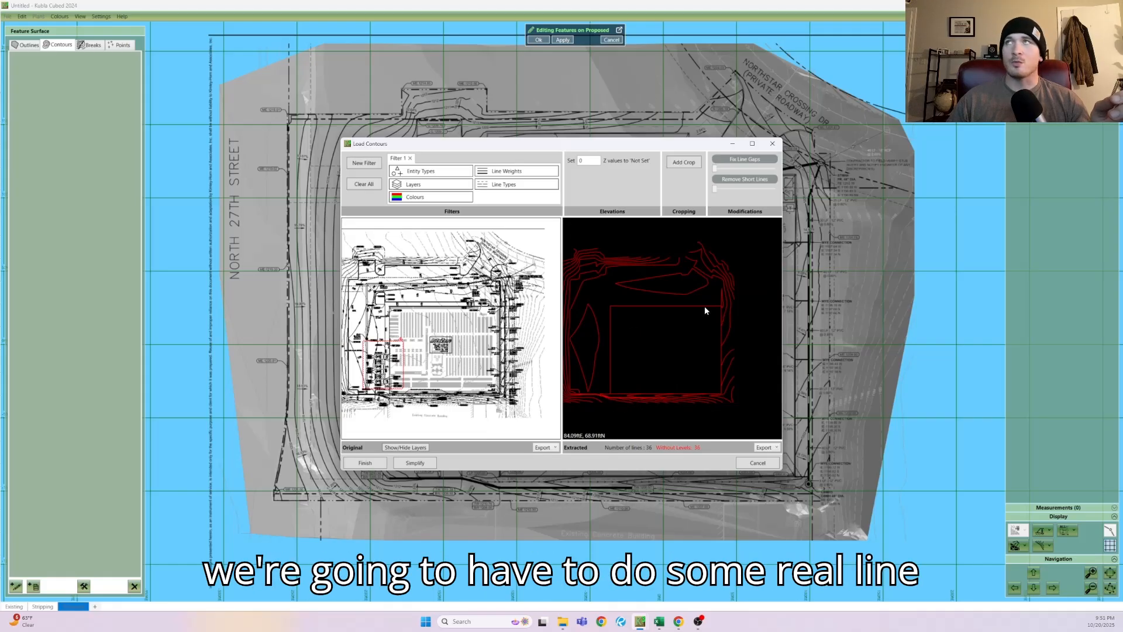
click(384, 464)
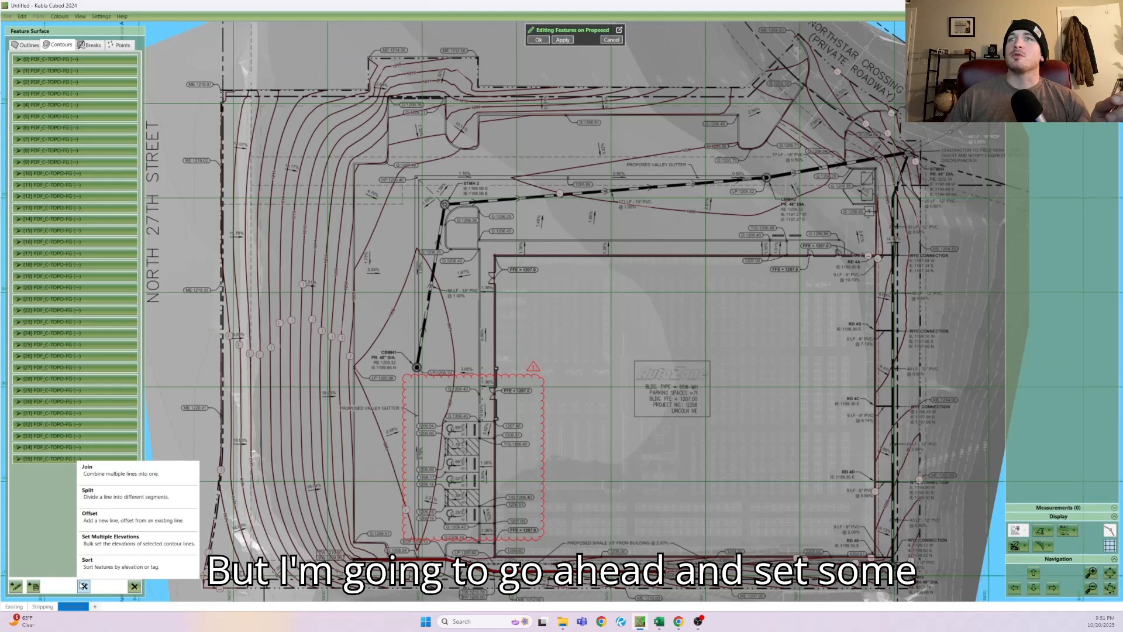
- Range-set the western slope contours from the west boundary to the parking area, starting at 1220 ft, descending at a 1.00 ft interval
click(213, 386)
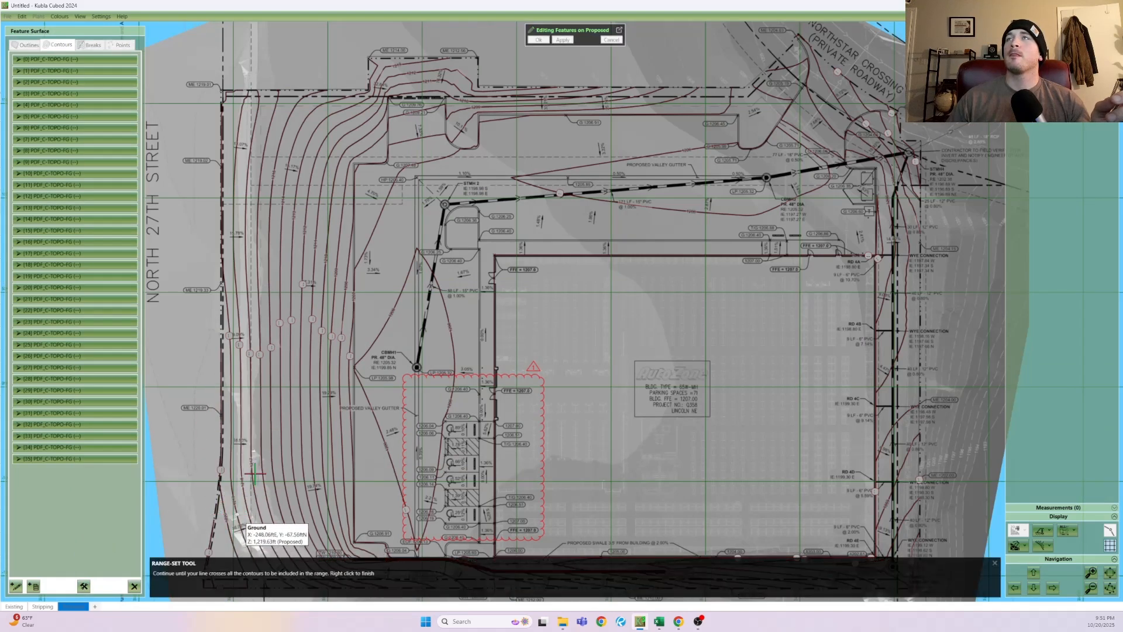
scroll(244, 500, up, 3)
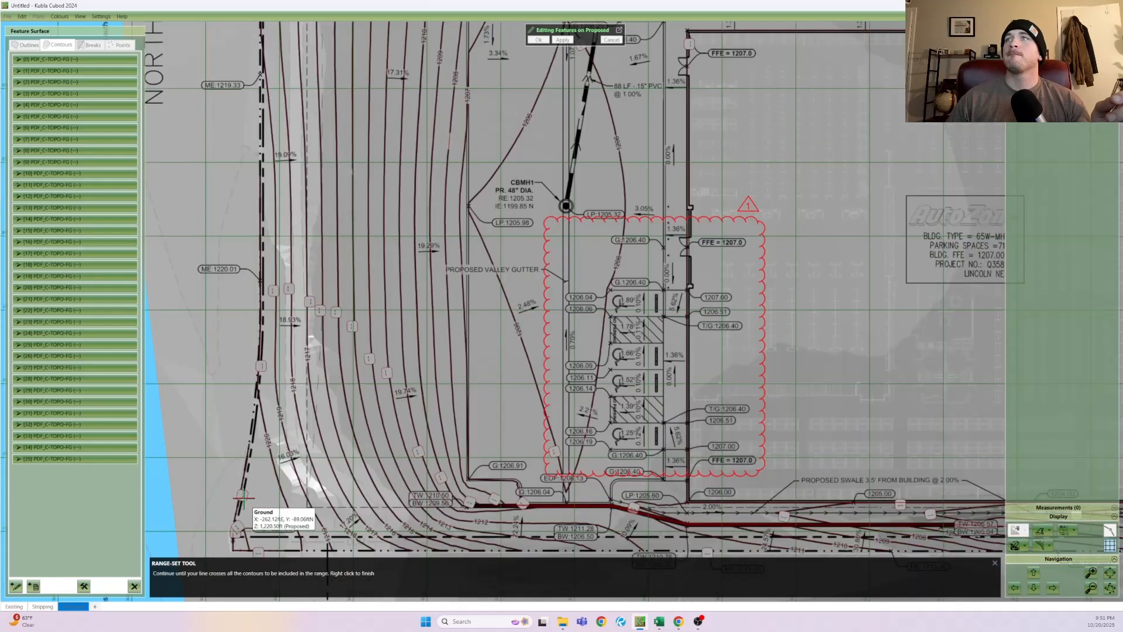
click(262, 446)
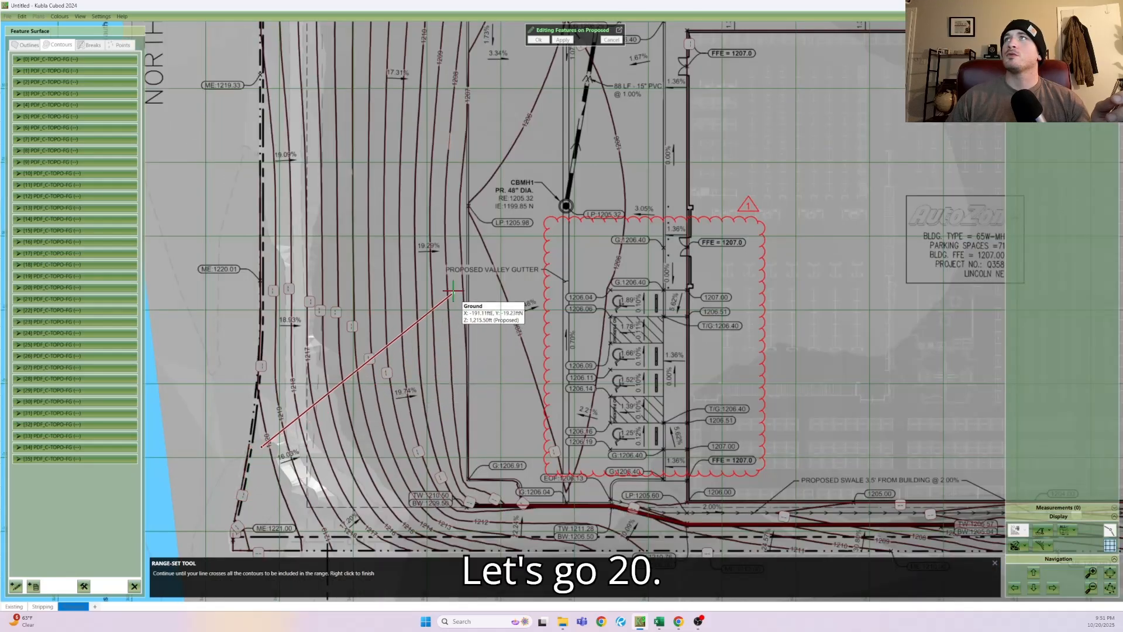
right_click(503, 257)
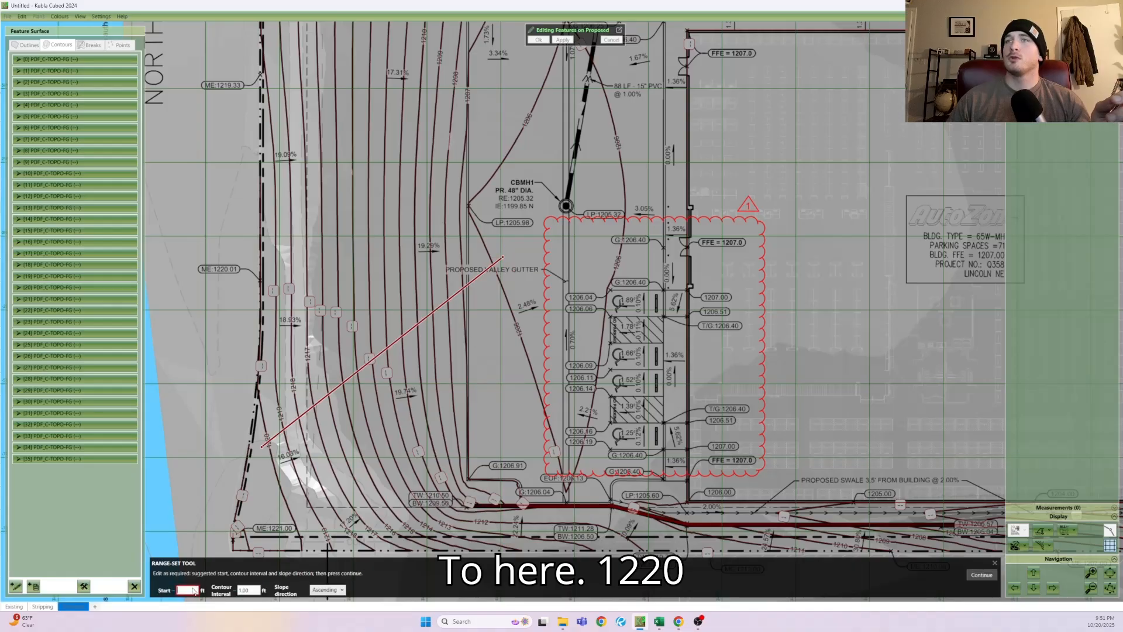
text(1220)
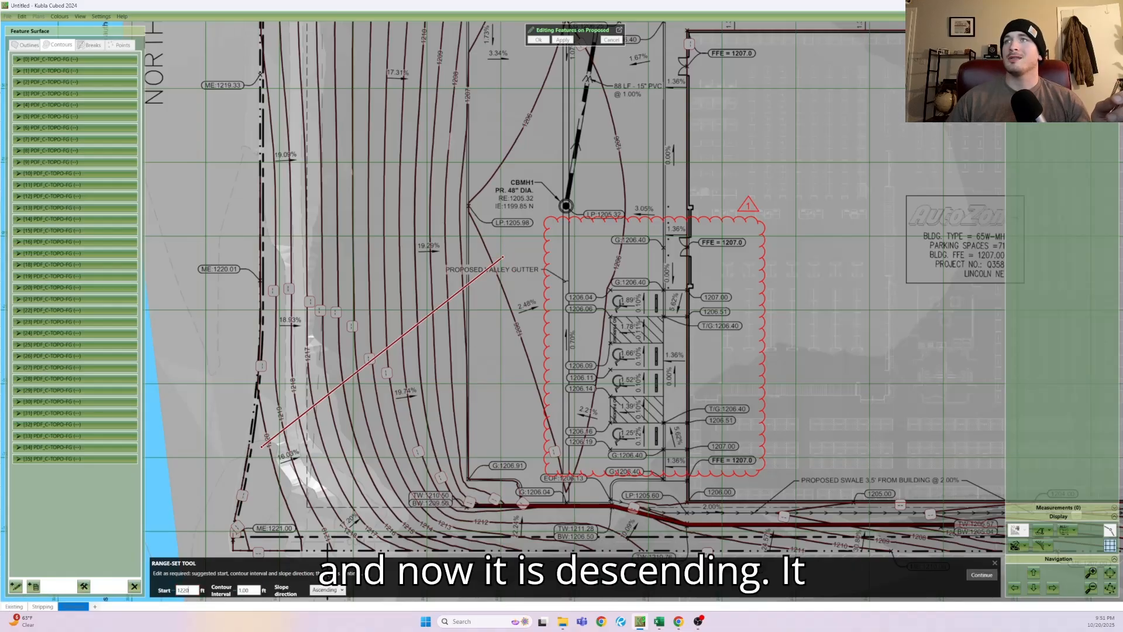
click(327, 590)
click(326, 600)
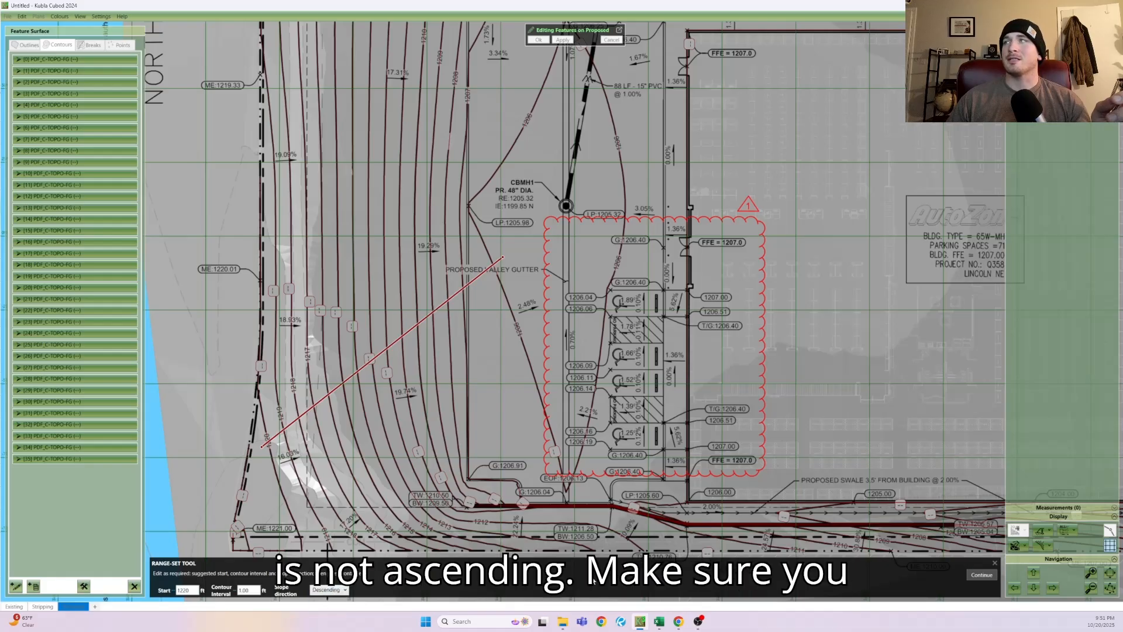
click(982, 576)
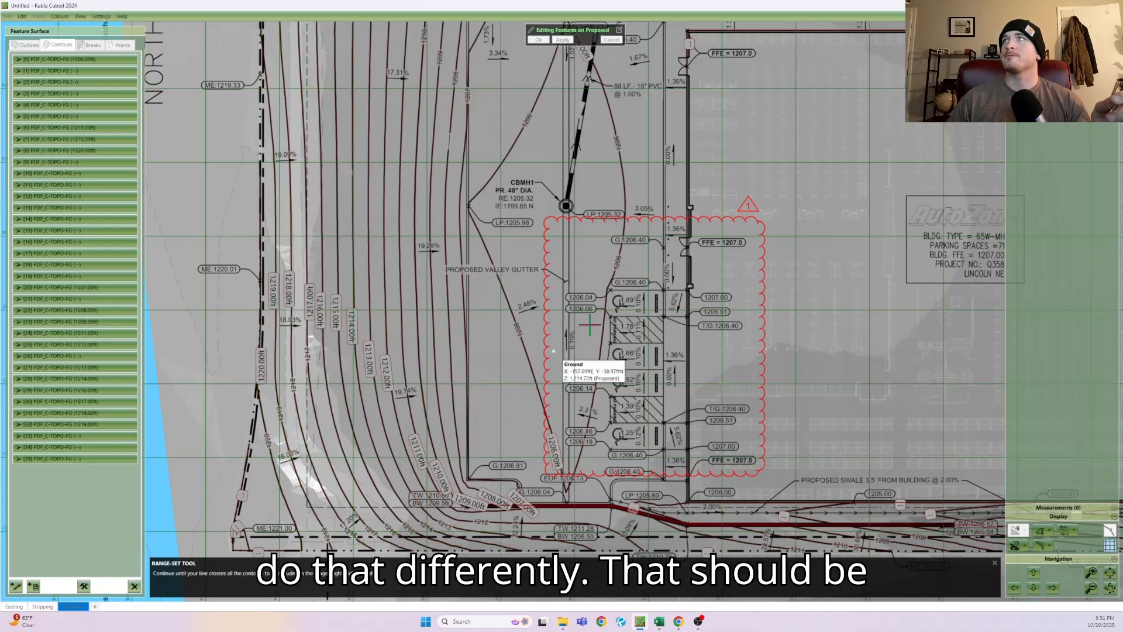
- Set the level of the closed contour around the proposed valley gutter north of the building to 1206 ft
middle_drag(679, 270, 369, 465)
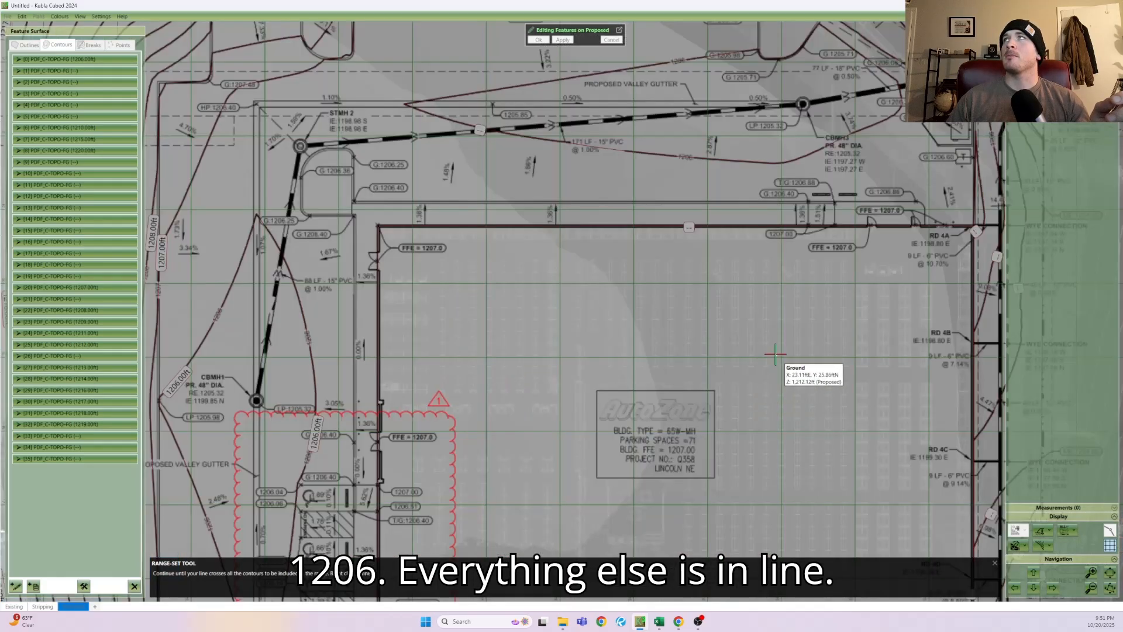
middle_drag(775, 354, 592, 468)
scroll(579, 393, up, 1)
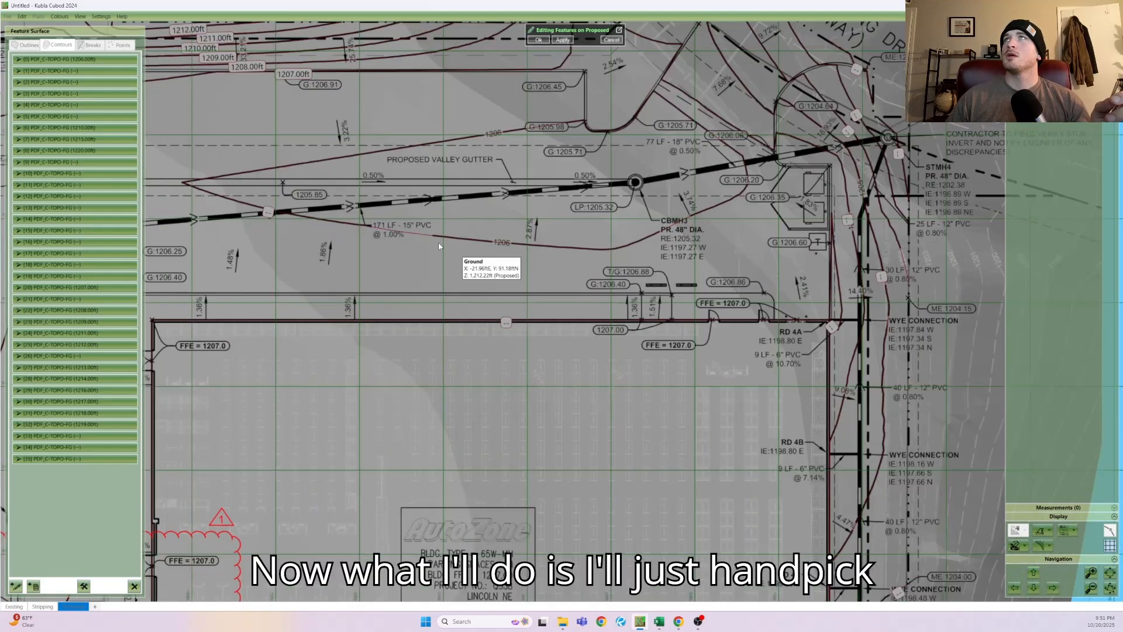
click(268, 214)
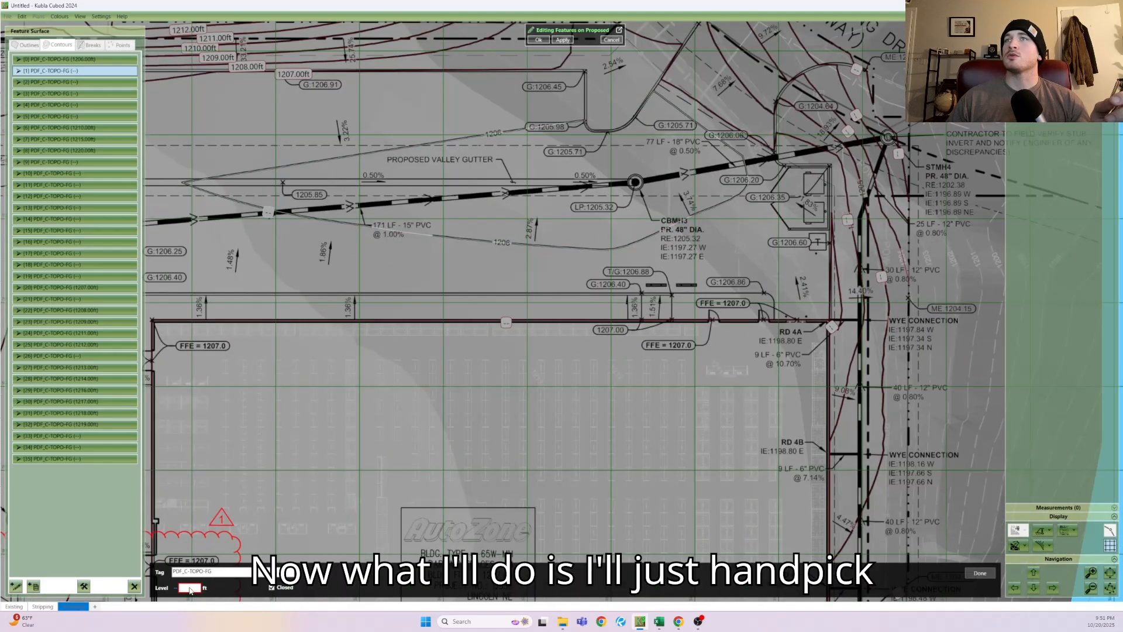
text(1206)
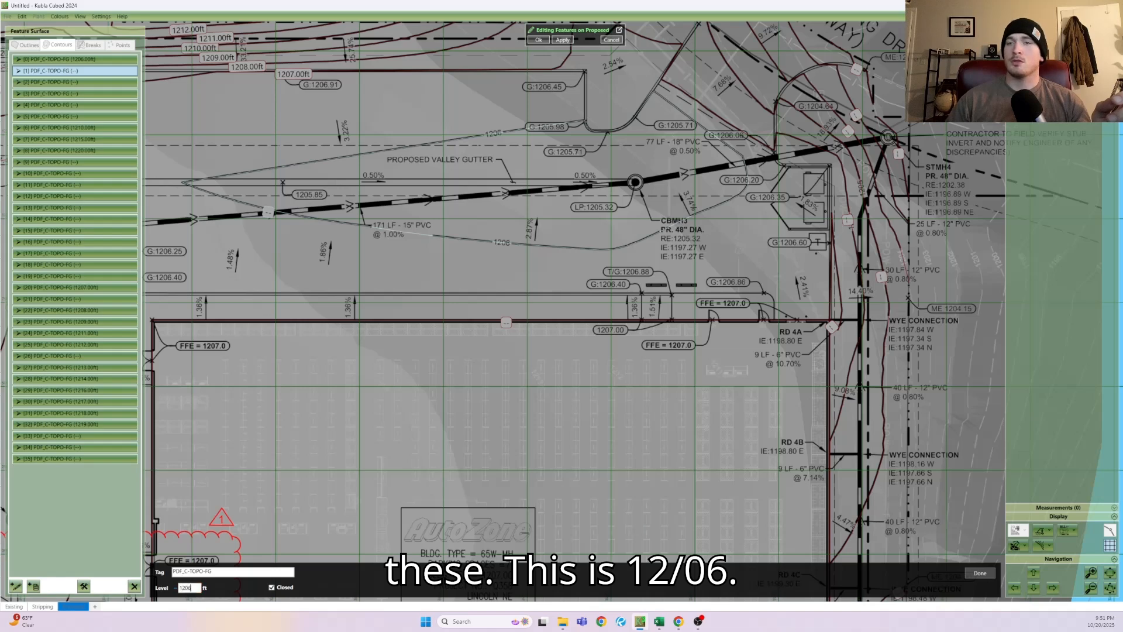
click(977, 572)
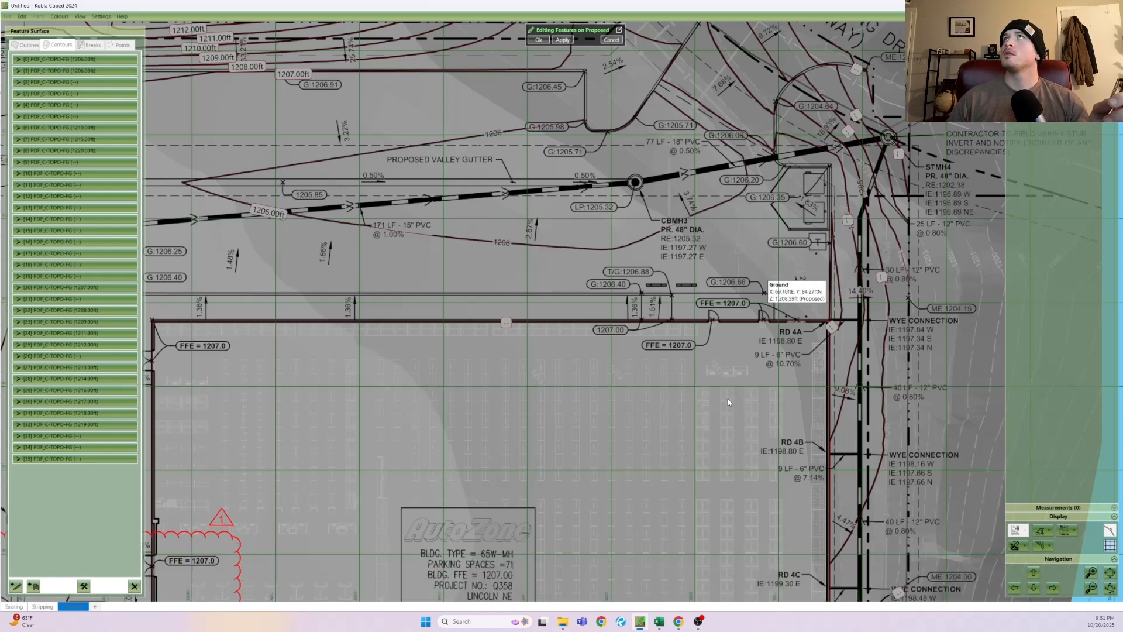
- Set the level of the contour curving around the northeast parking corner by the G:1206.20 spot to 1206 ft
right_drag(756, 270, 719, 396)
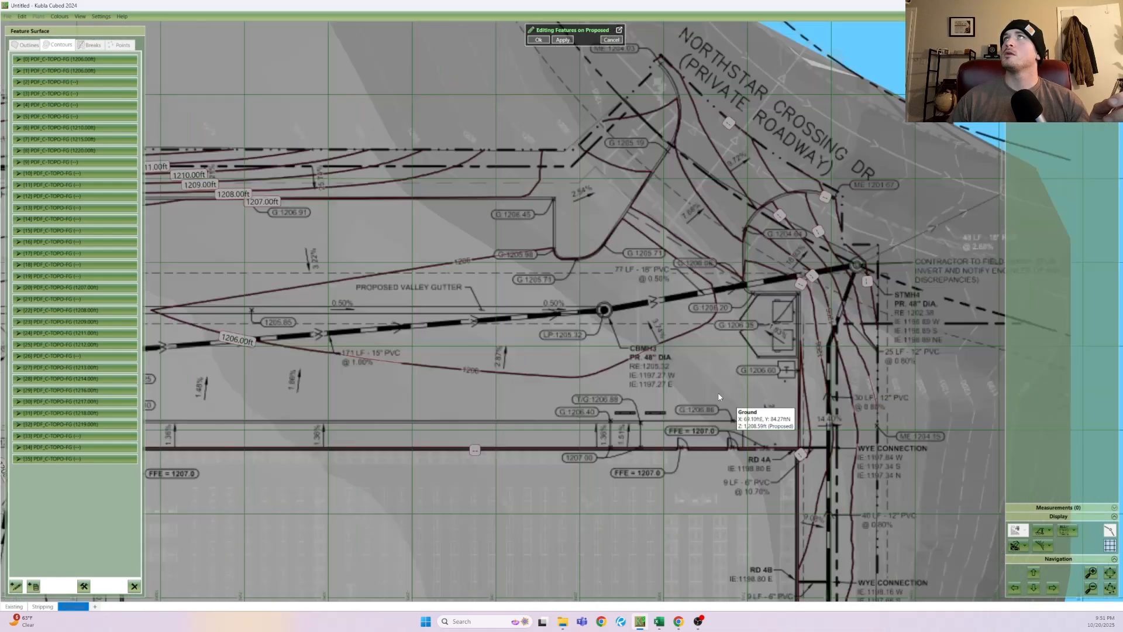
click(651, 175)
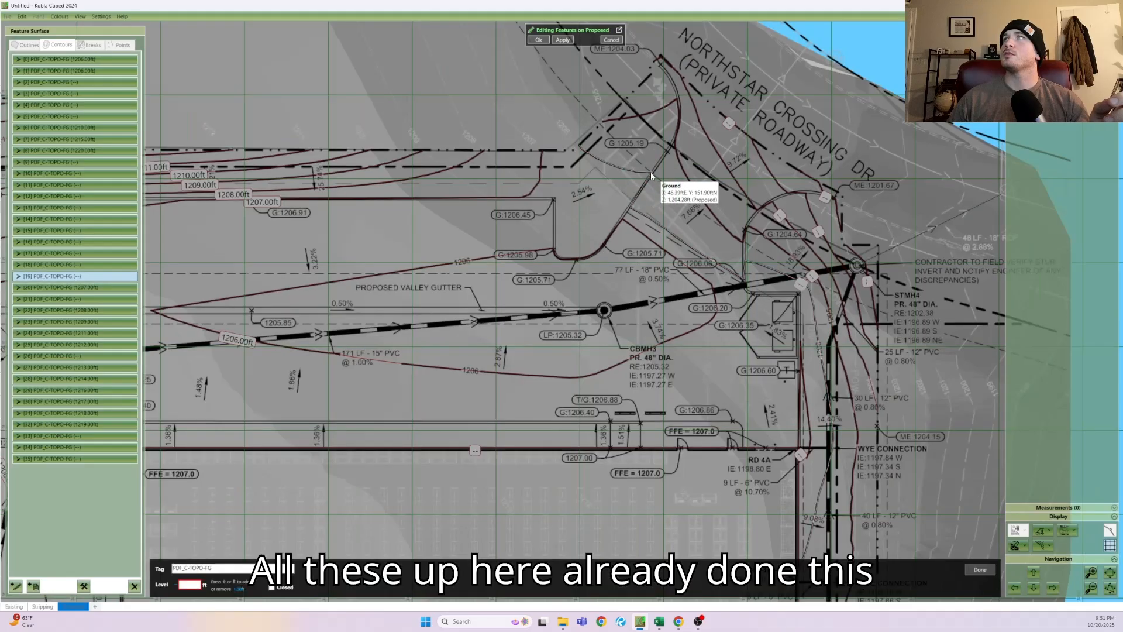
scroll(774, 359, up, 1)
right_drag(769, 363, 620, 390)
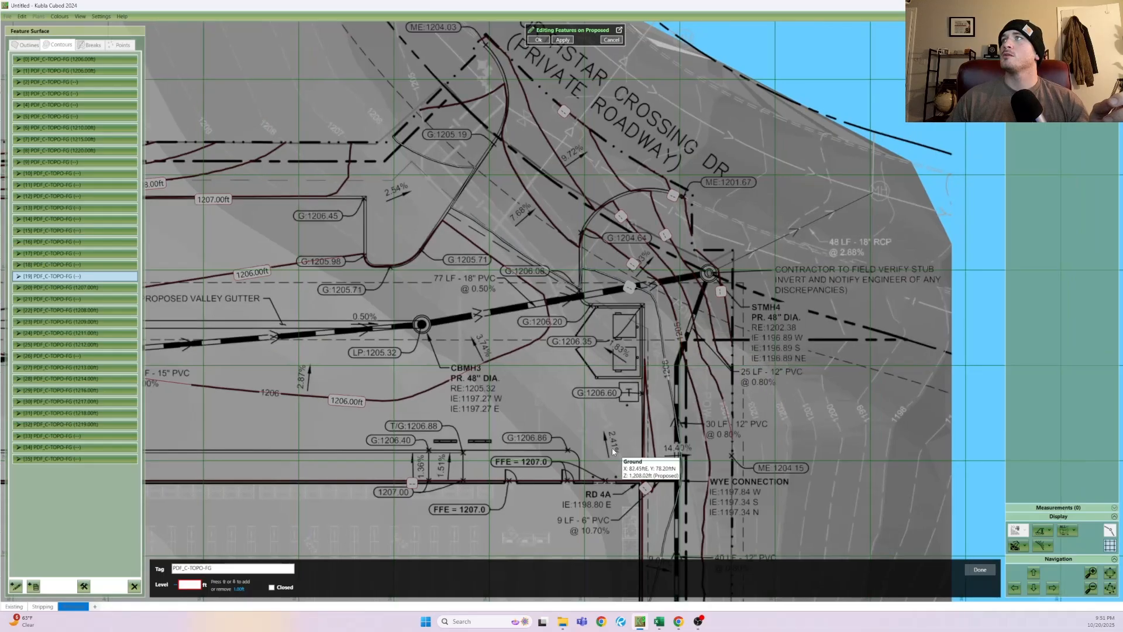
text(1206)
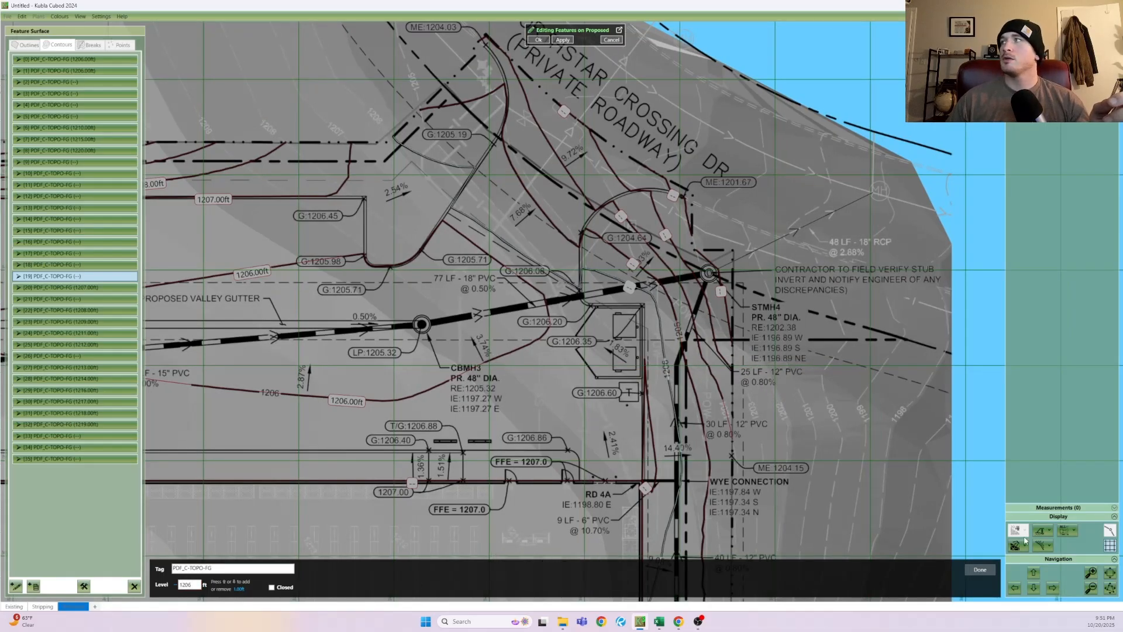
click(980, 571)
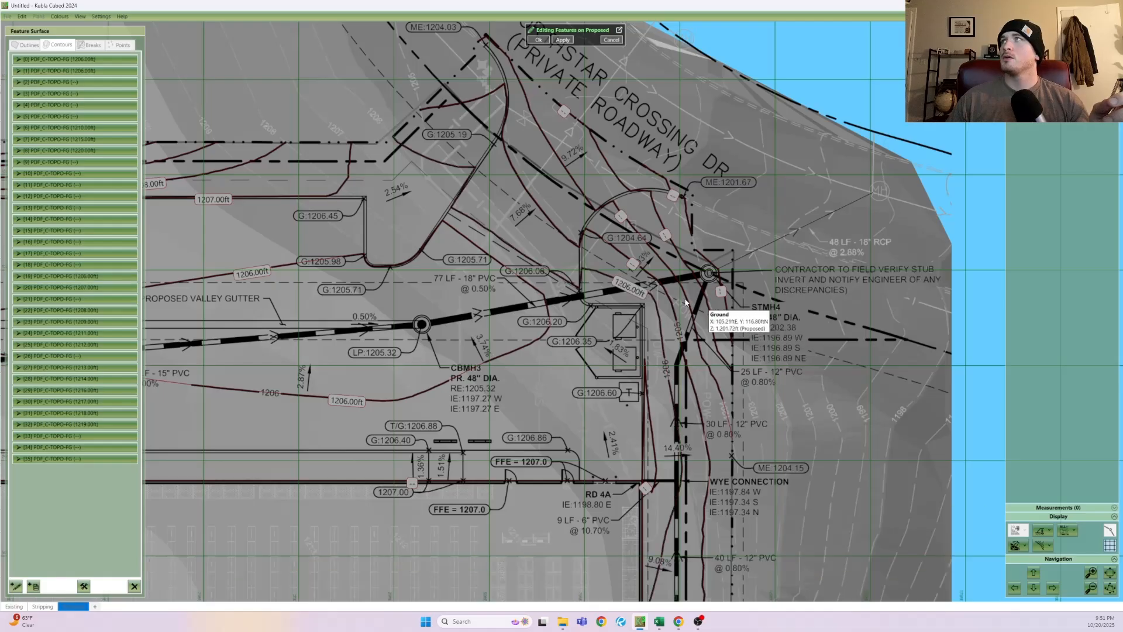
- Set the two contours stepping outward from the 1206 ft line at the northeast corner to 1205 ft and 1204 ft
click(631, 264)
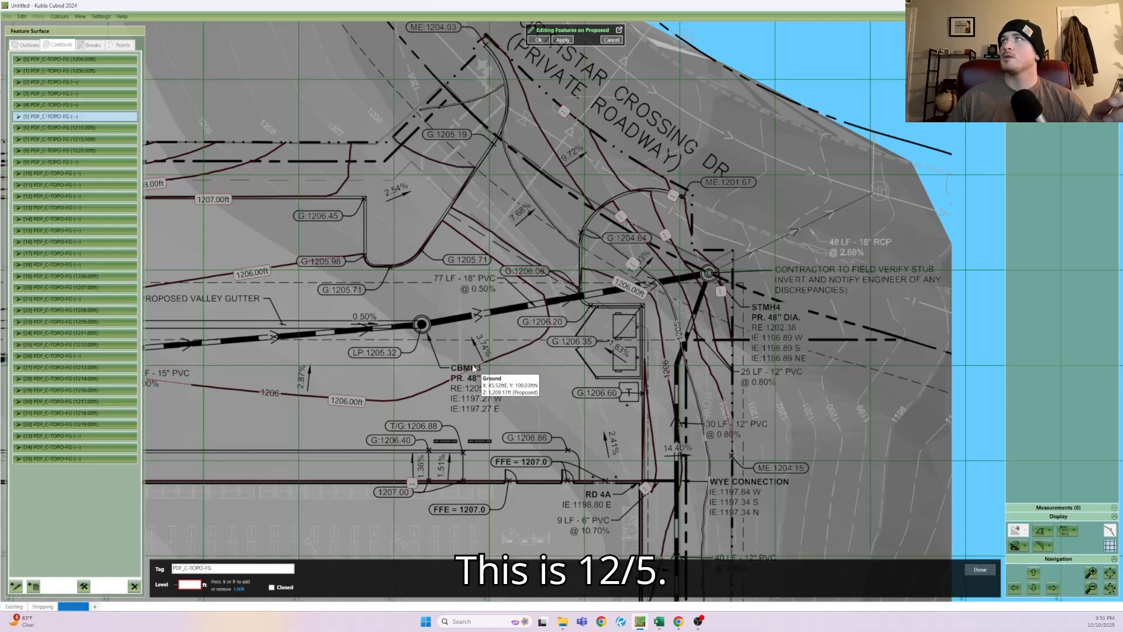
click(183, 590)
text(1205)
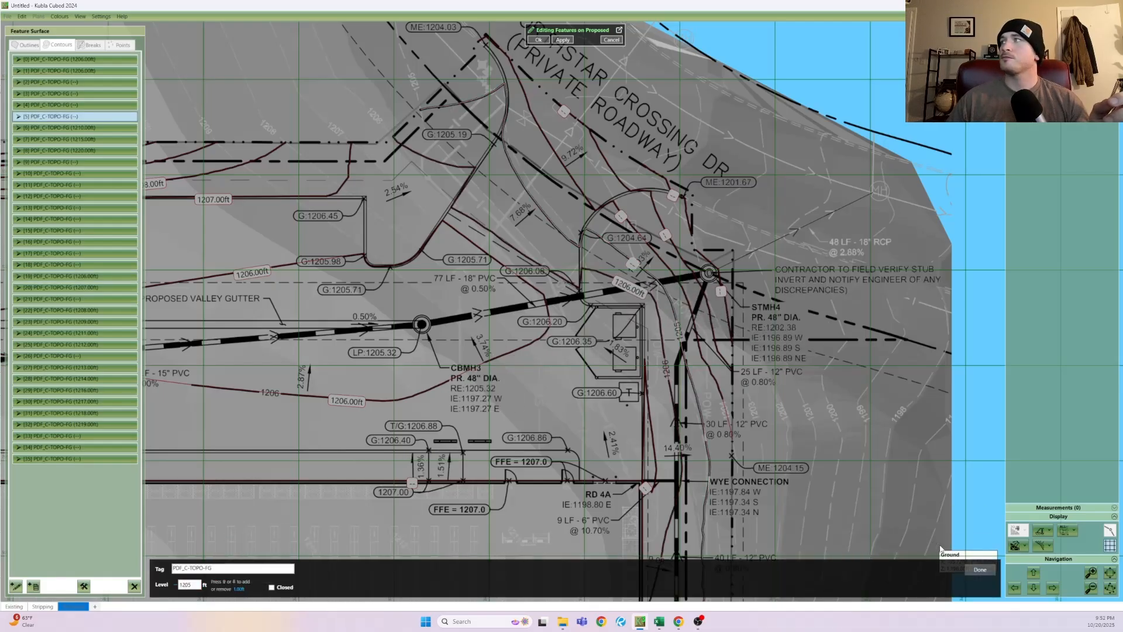
click(980, 569)
click(625, 216)
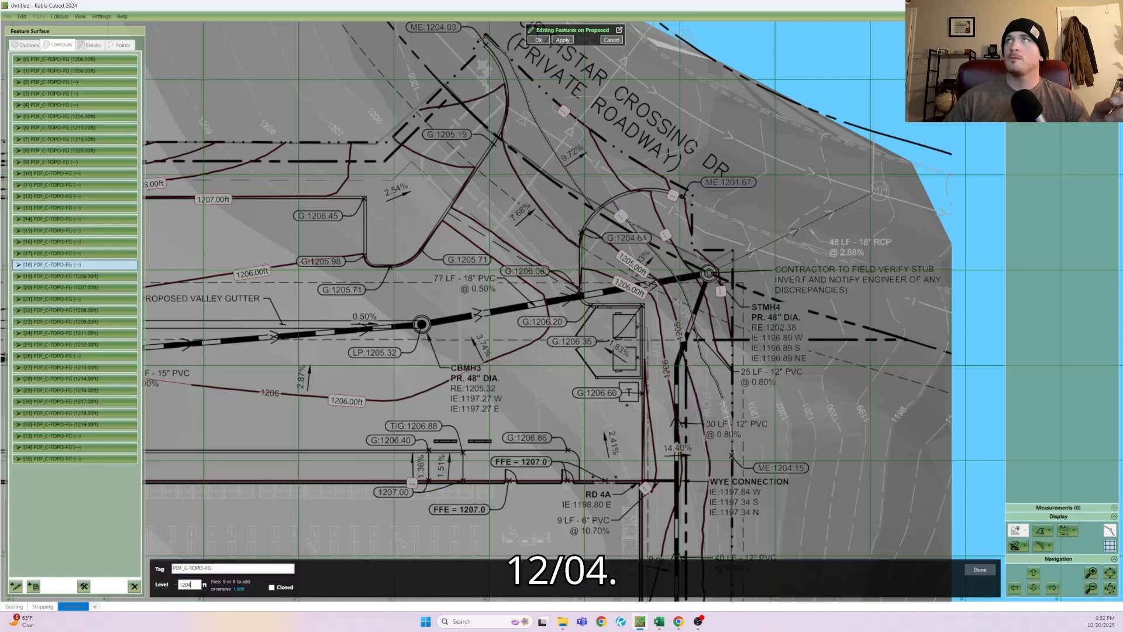
text(1204)
click(980, 570)
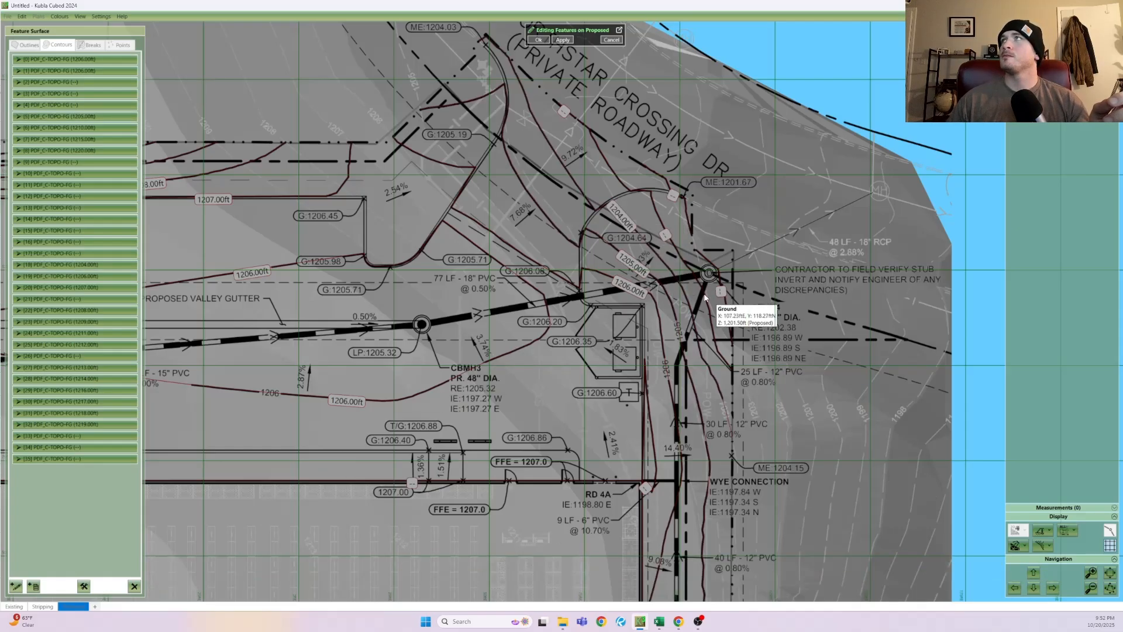
- Set the next contour beyond the 1204 ft line and the one crossing Northstar Crossing Dr to 1203 ft
click(665, 240)
text(1203)
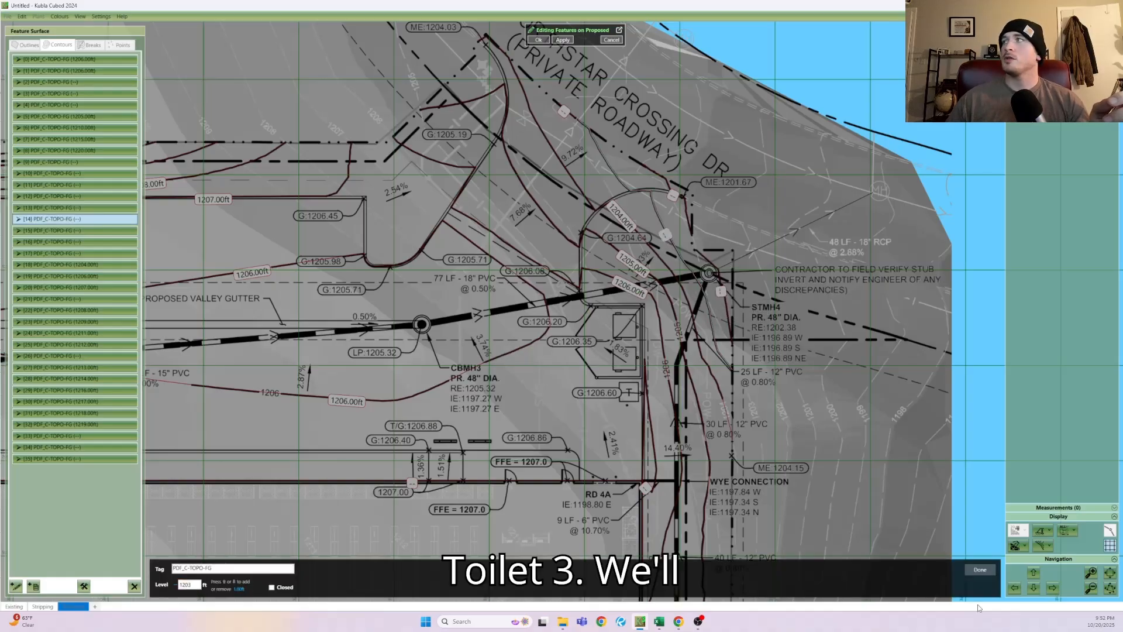
click(980, 569)
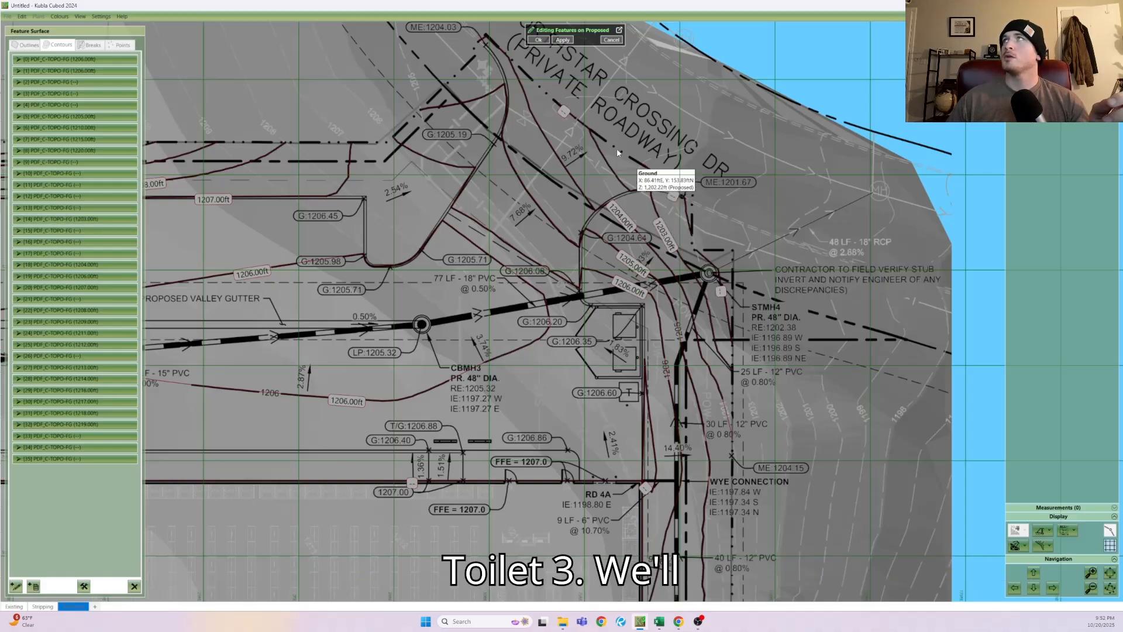
click(563, 113)
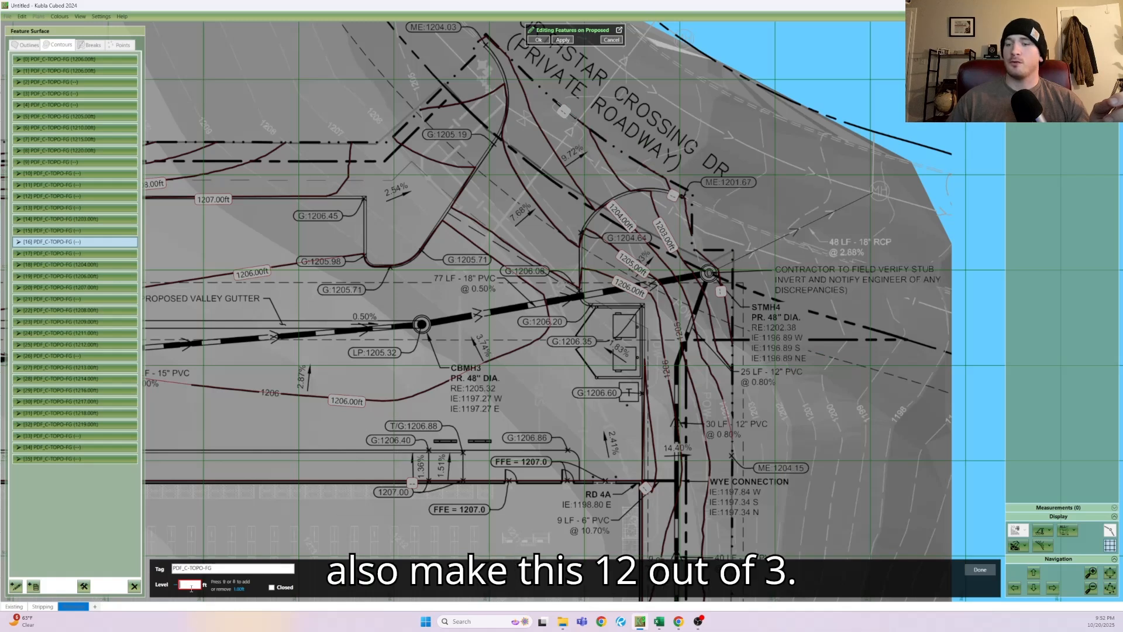
text(1203)
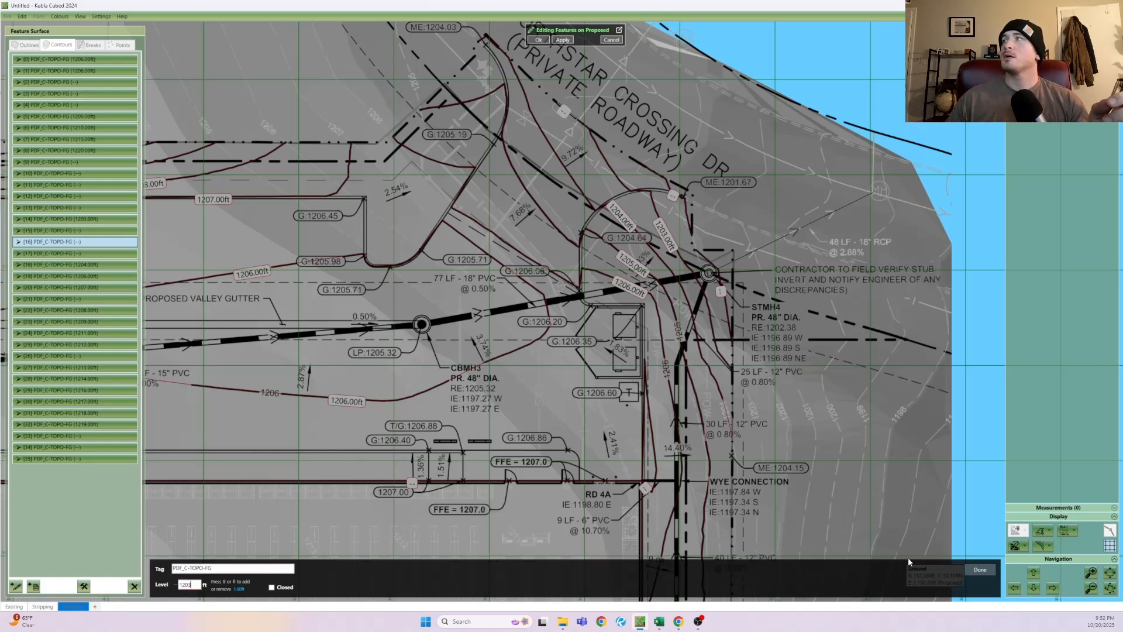
click(980, 569)
- Set the contour near ME:1201.67 and the contour beside manhole STMH4 to 1202 ft
click(674, 202)
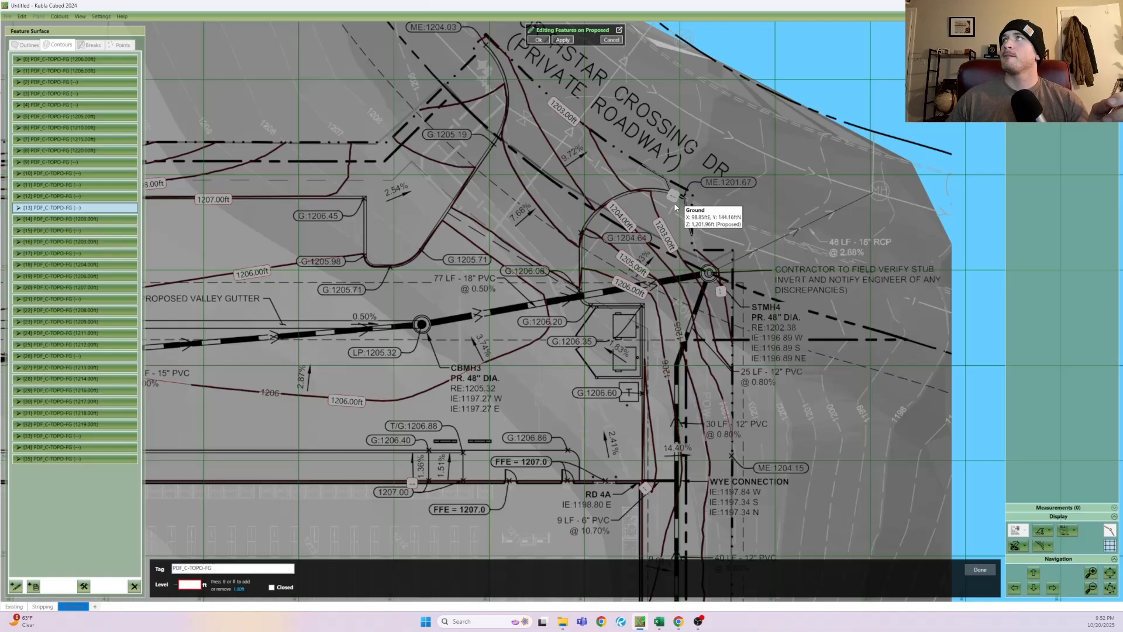
click(187, 585)
text(1202)
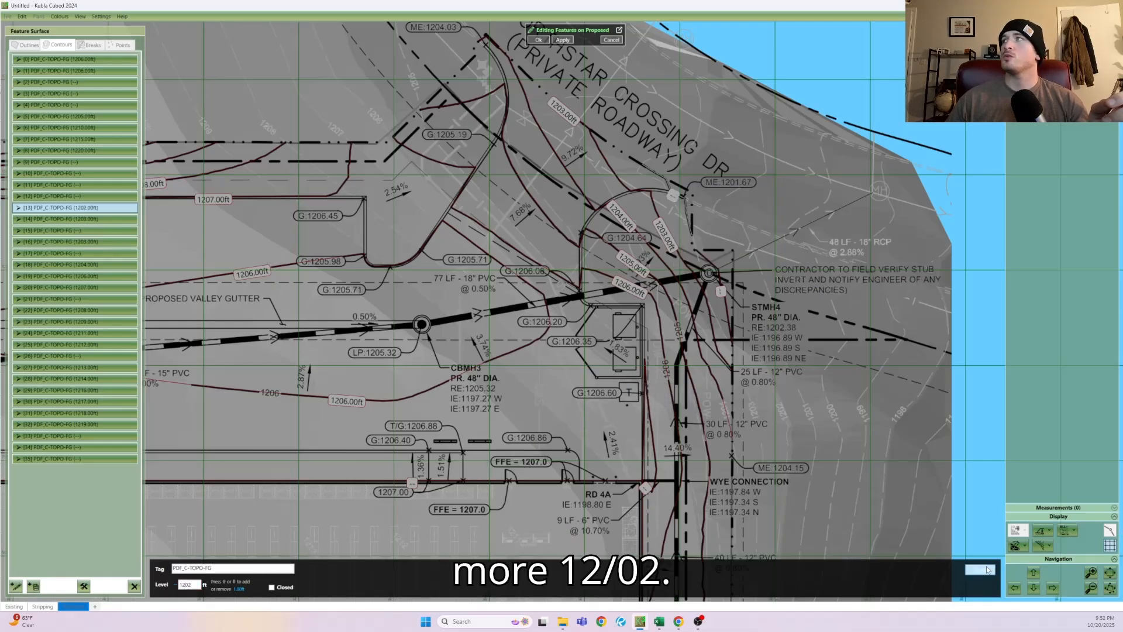
key(Return)
click(721, 293)
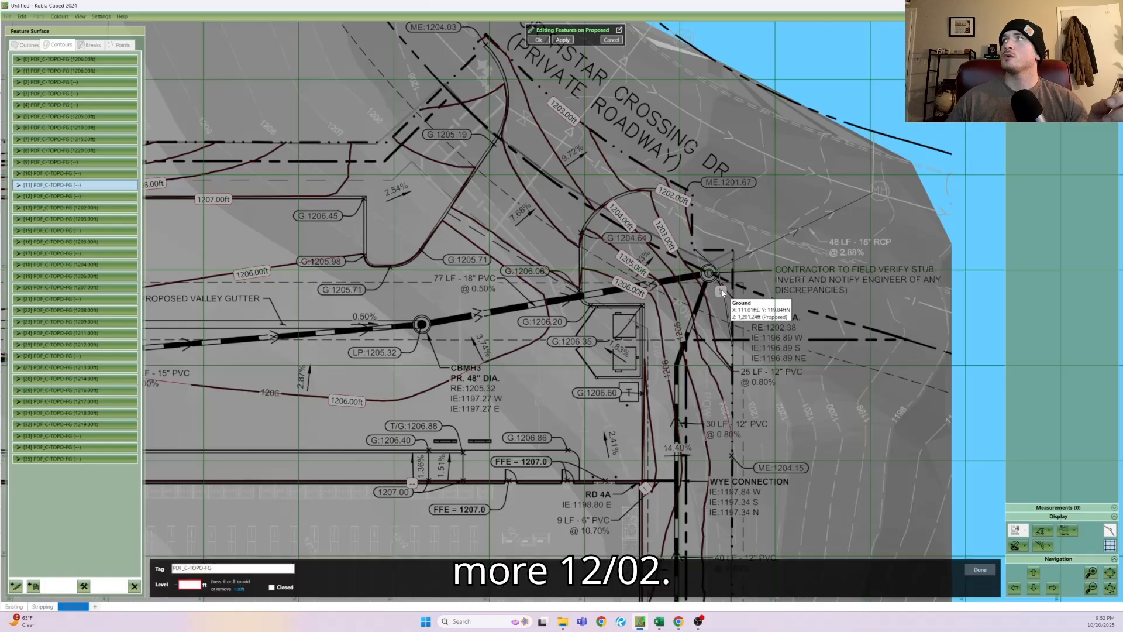
click(199, 587)
text(1202)
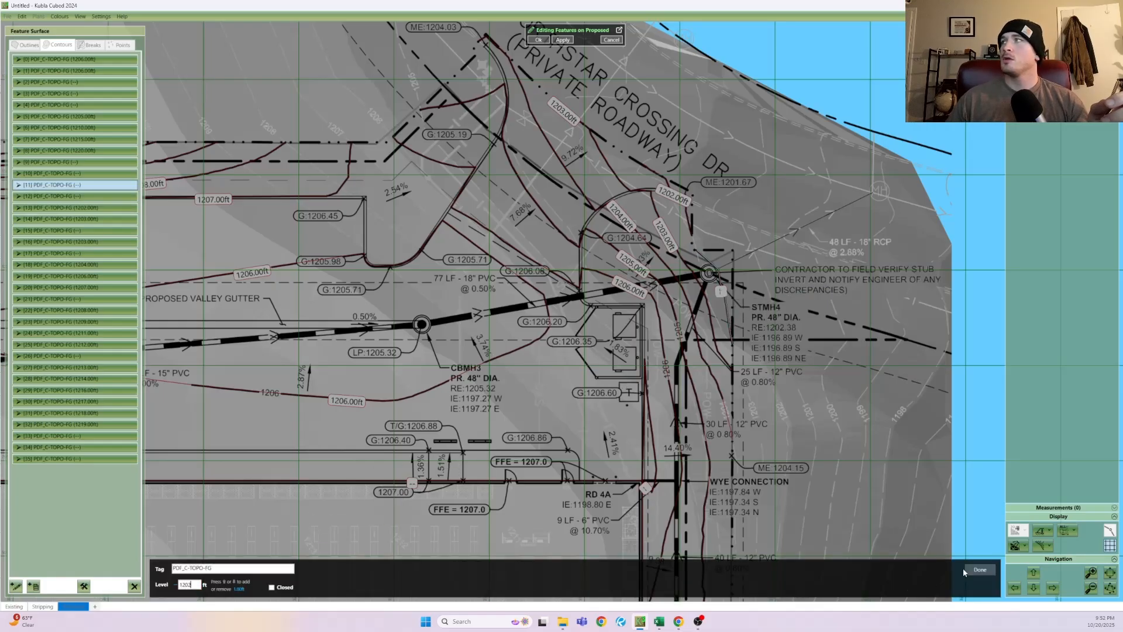
click(967, 570)
- Delete the closed contour traced along the building's north edge
click(410, 483)
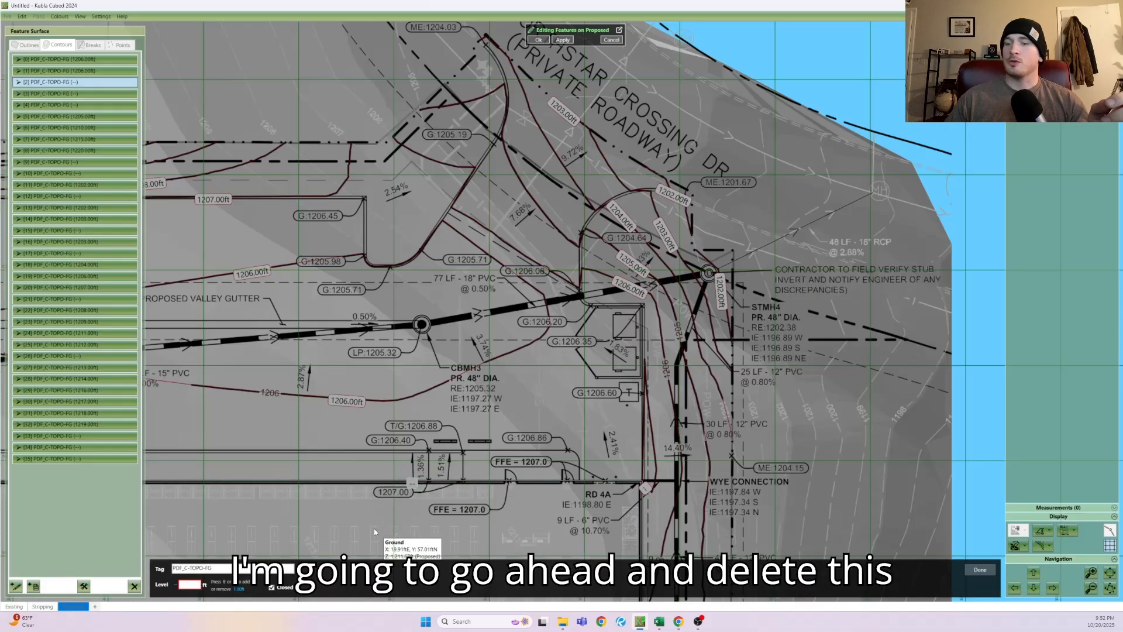
key(Delete)
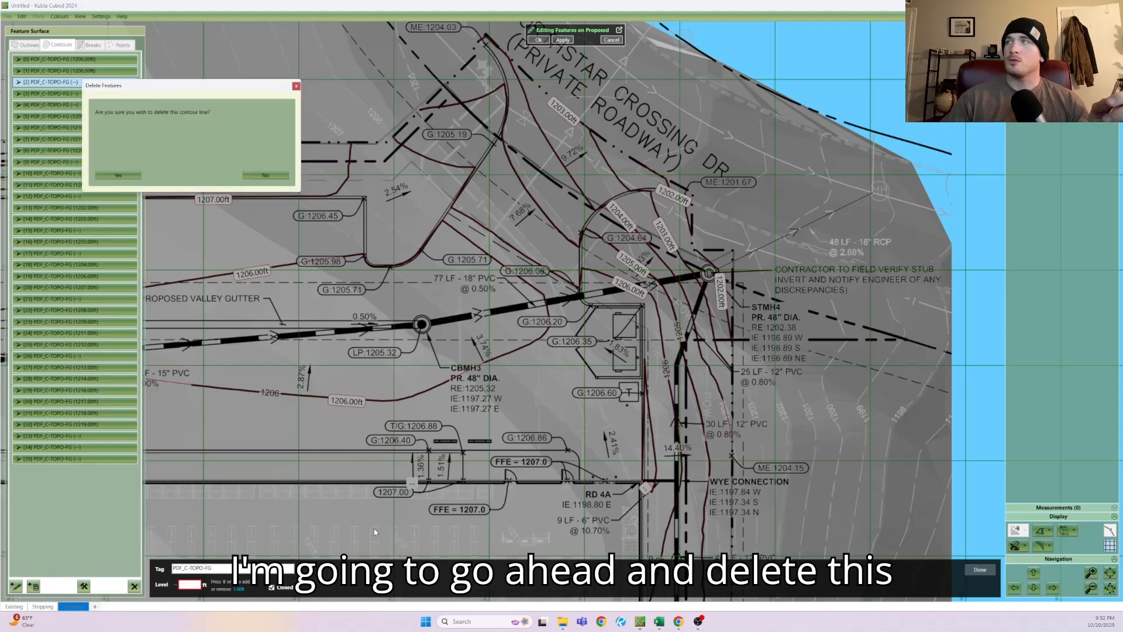
click(125, 175)
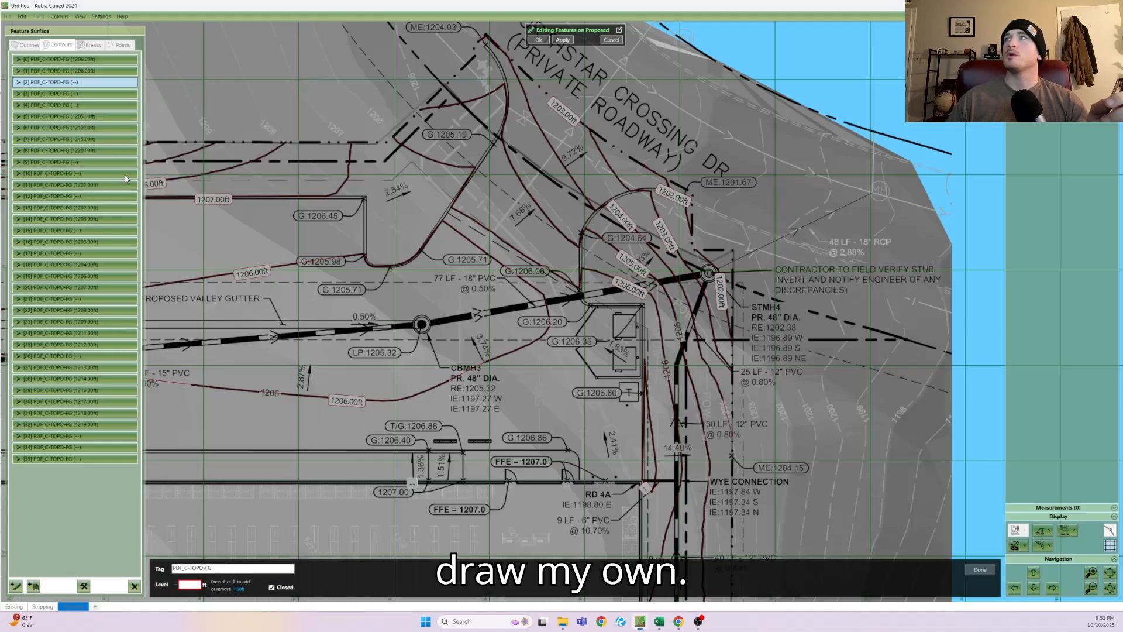
- Set the level of the closed contour along the building's east side, starting at the northeast corner, to 1206 ft
click(642, 498)
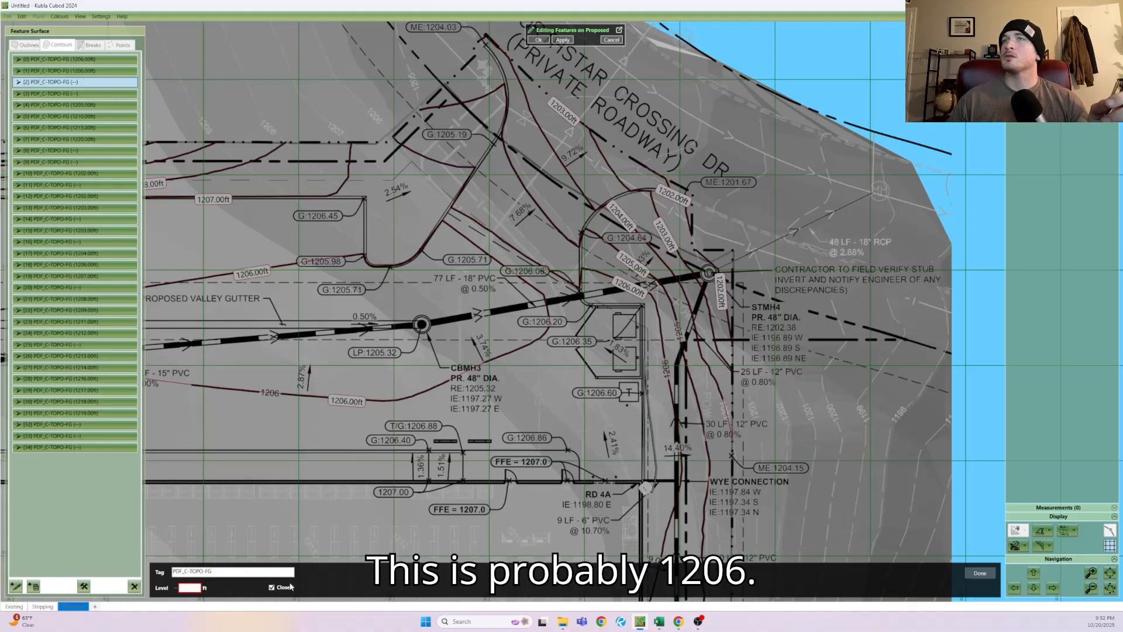
text(1206)
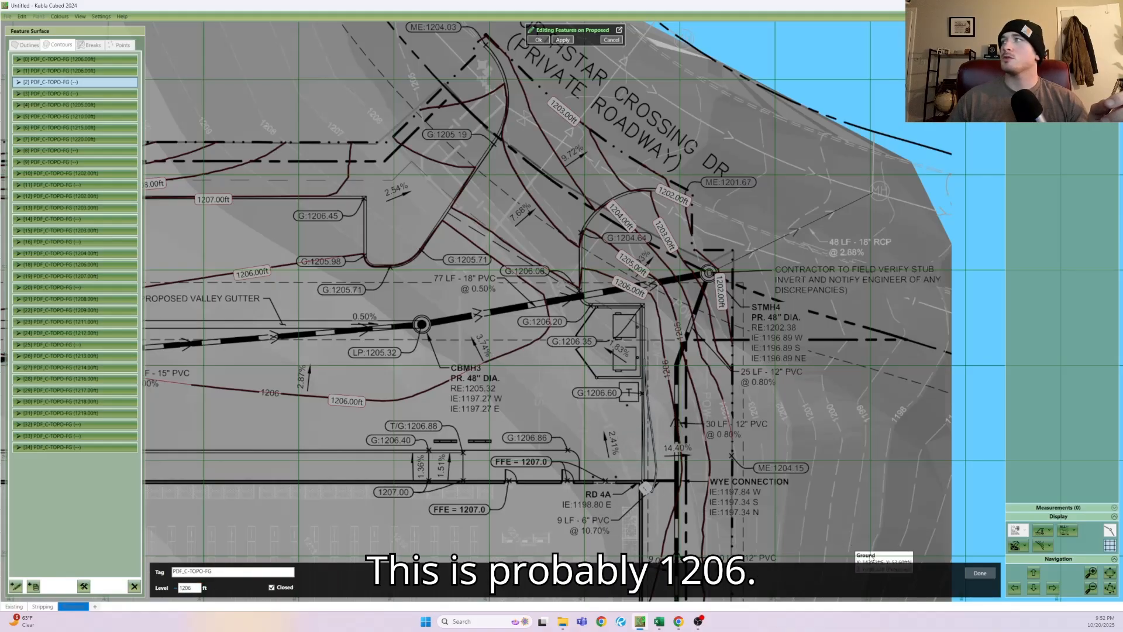
click(973, 575)
- Check the 1206 ft contour east of the building, and set the contour running southwest from ME:1204.00 to 1204 ft
middle_drag(752, 511, 591, 246)
middle_drag(571, 397, 571, 182)
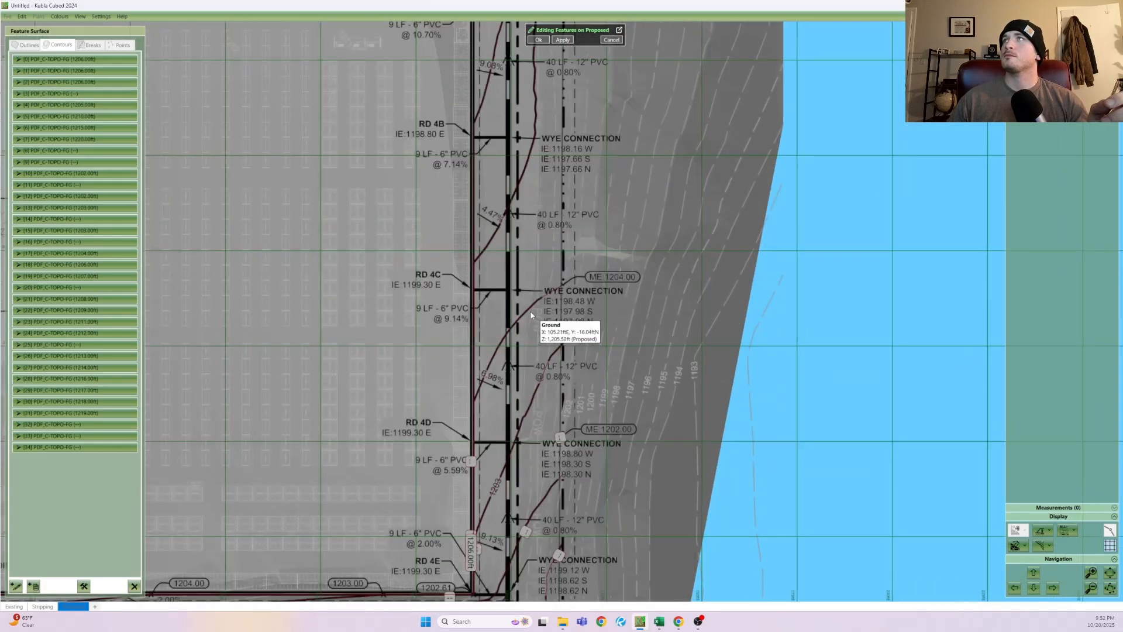
click(534, 134)
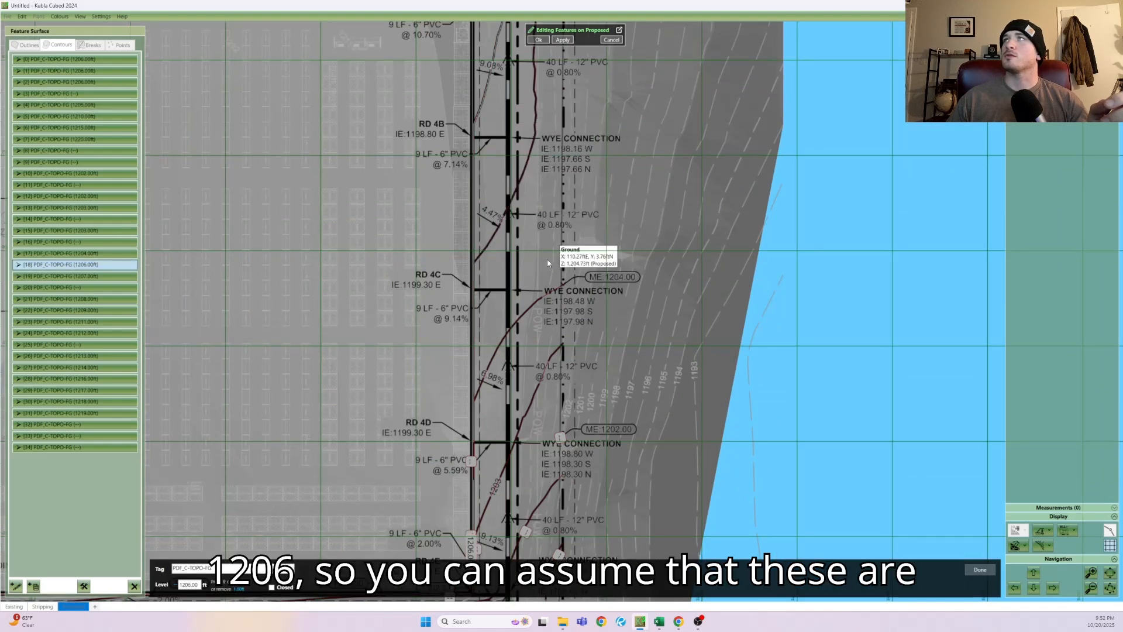
click(536, 305)
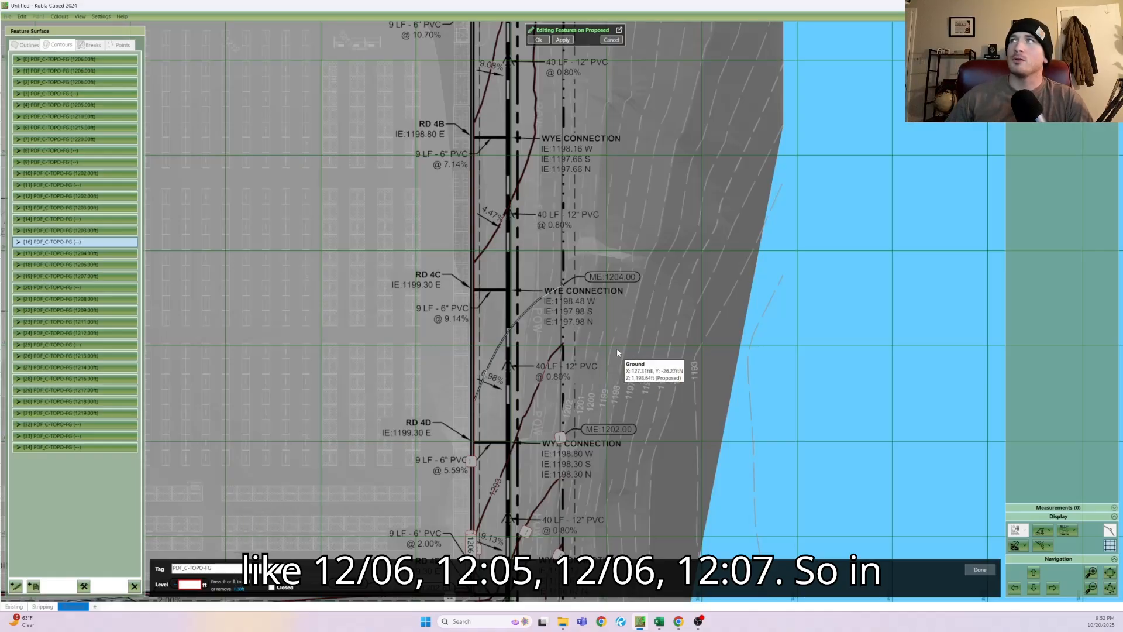
click(191, 585)
text(21)
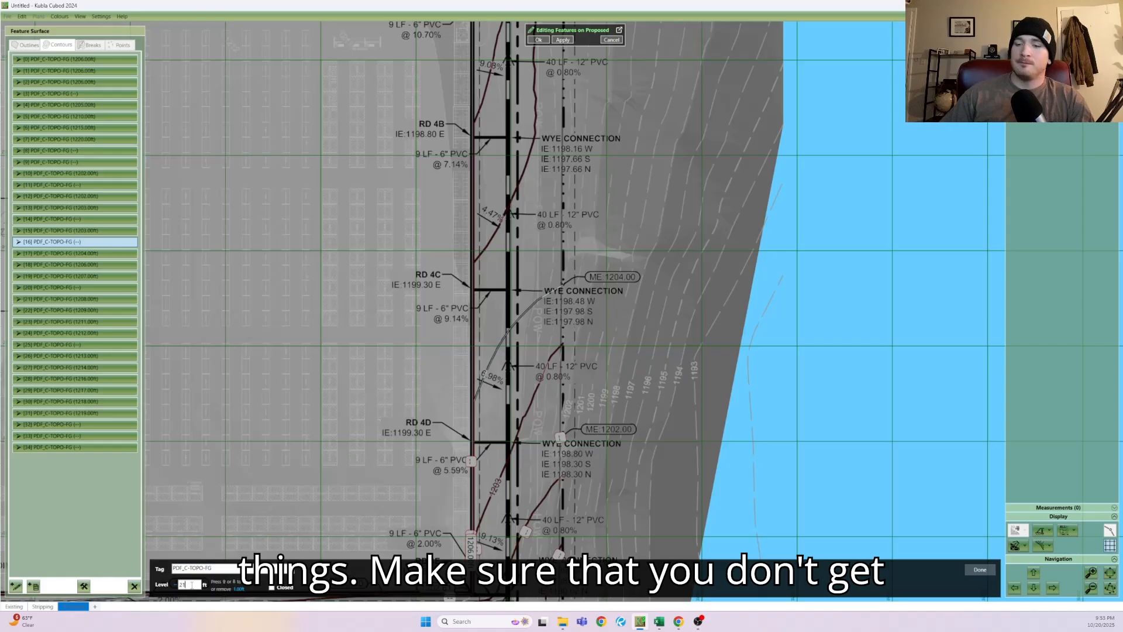
text(1204)
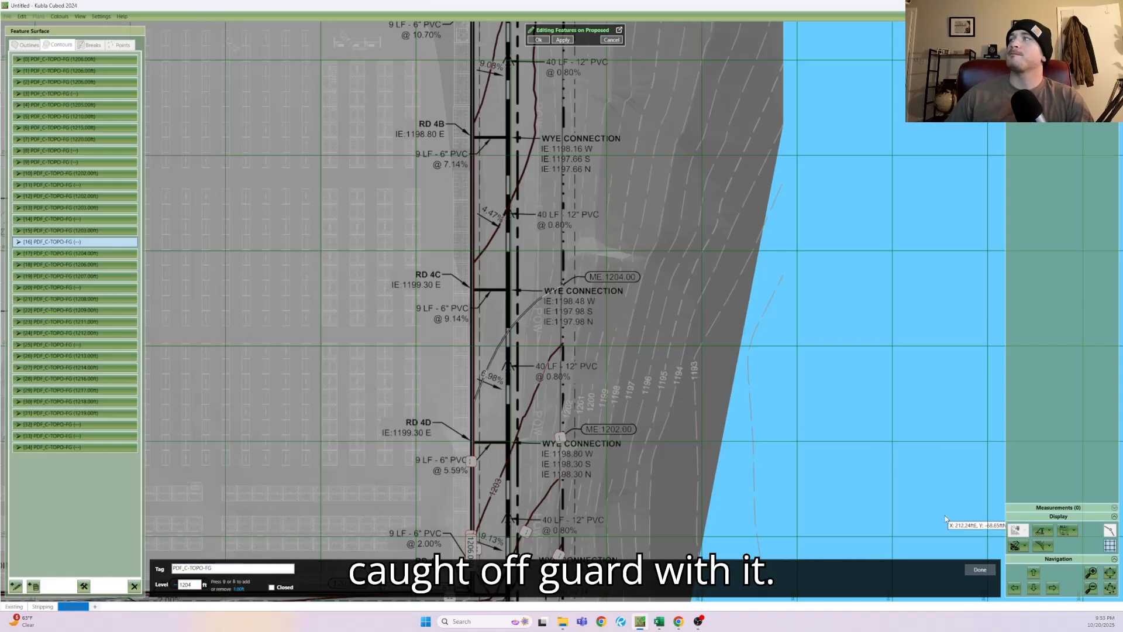
click(976, 573)
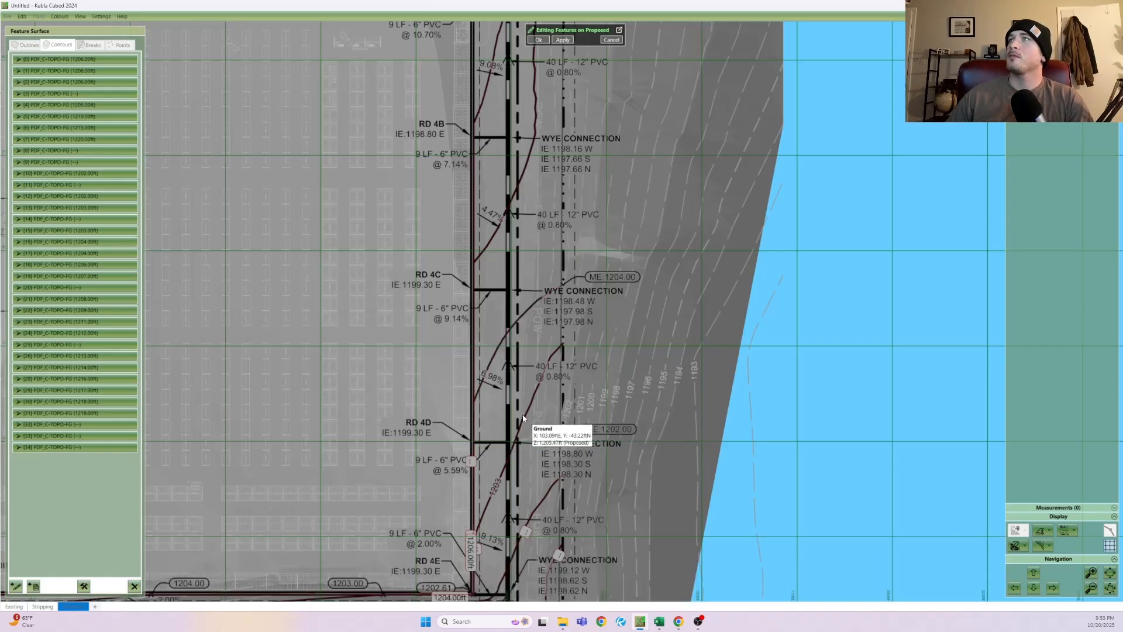
- Set the level of the next contour to the south, passing east of RD 4D, to 1203 ft
click(185, 585)
text(12)
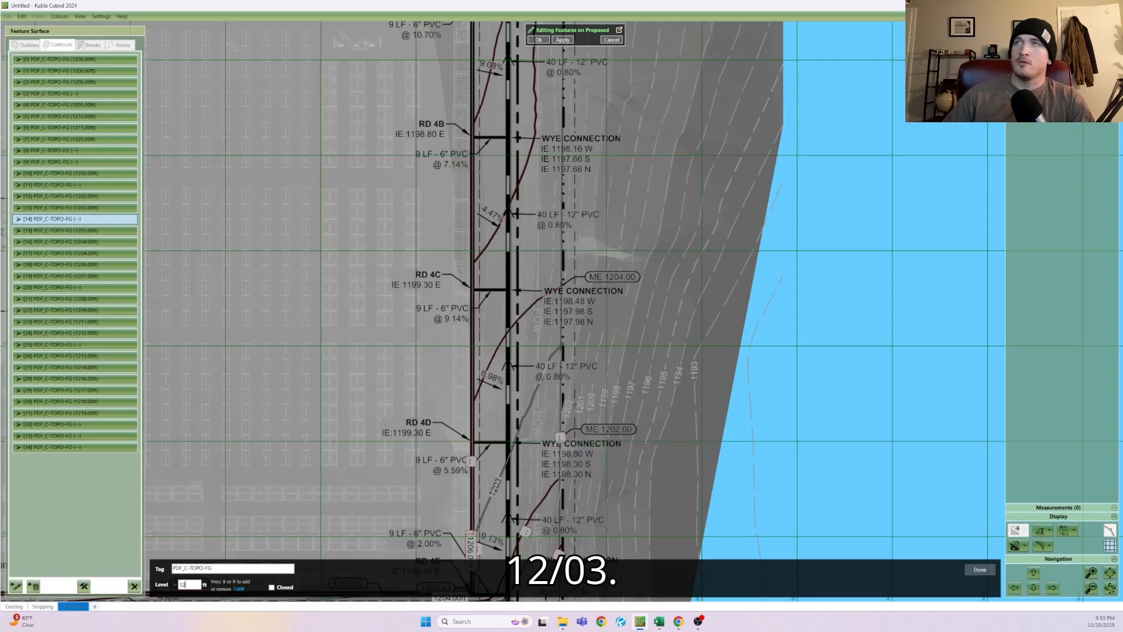
text(03)
key(Return)
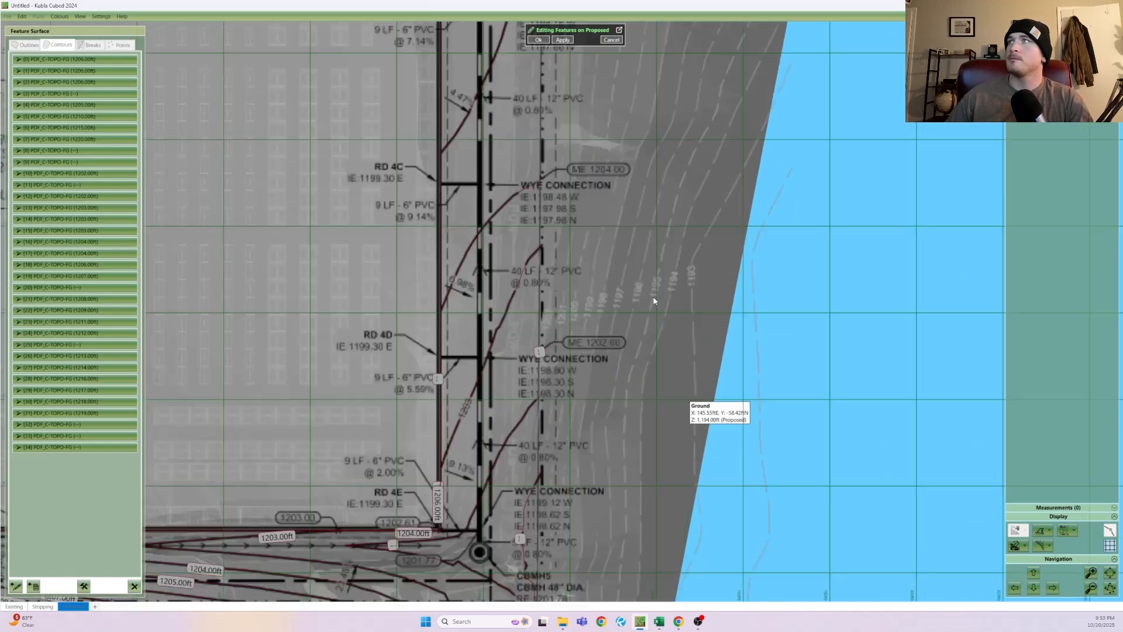
- Delete the stray contour fragment near the ME:1202.00 label east of the building
click(545, 427)
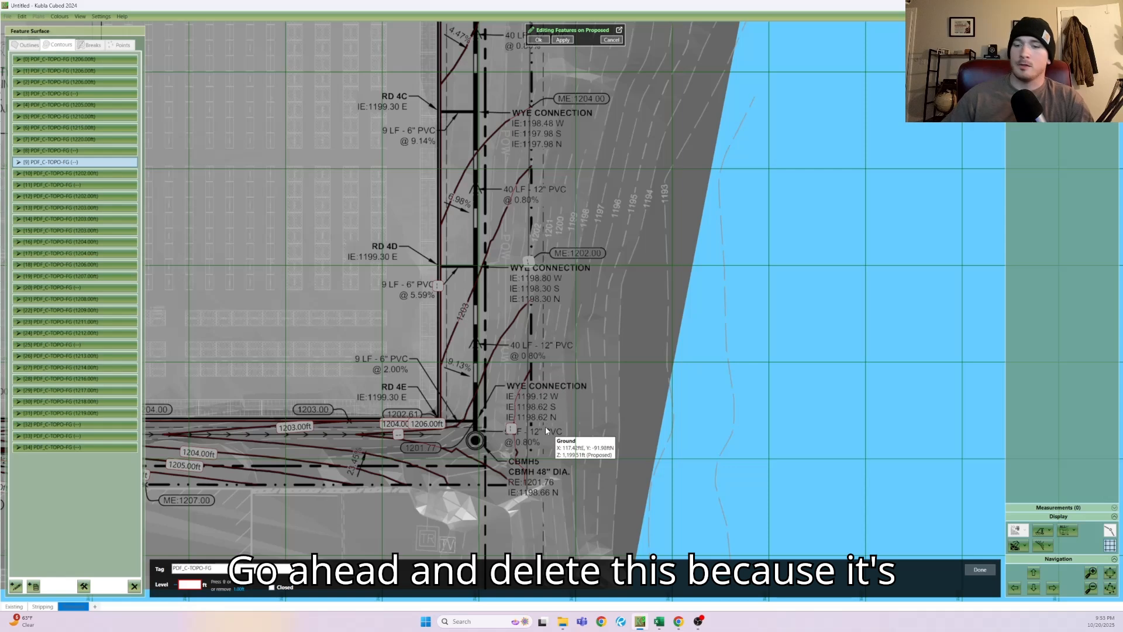
key(Delete)
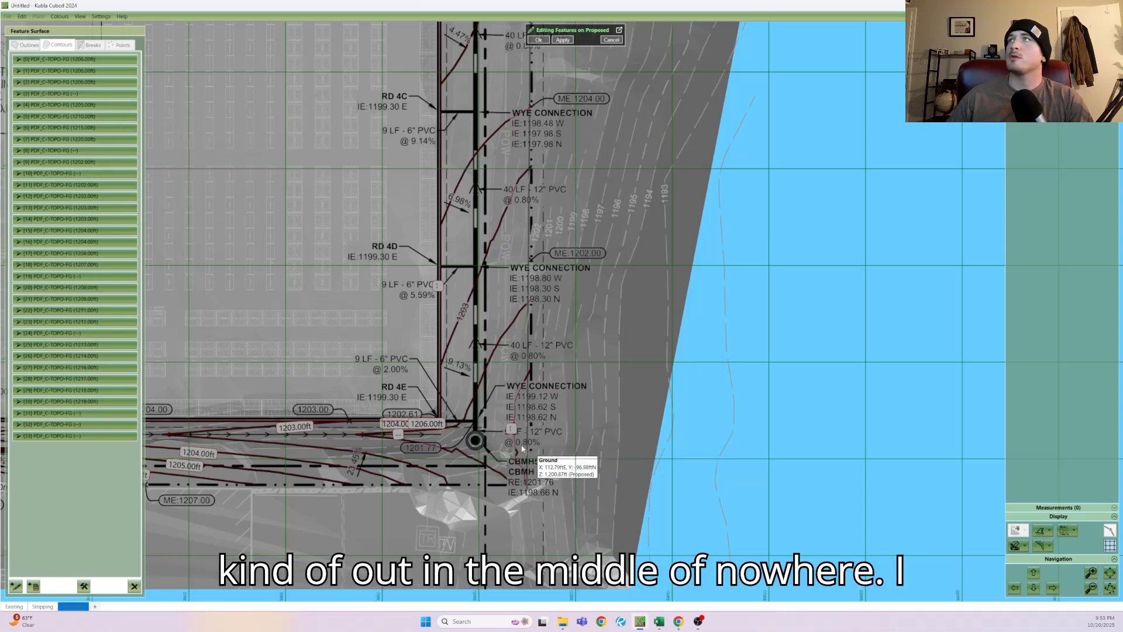
click(515, 438)
key(Delete)
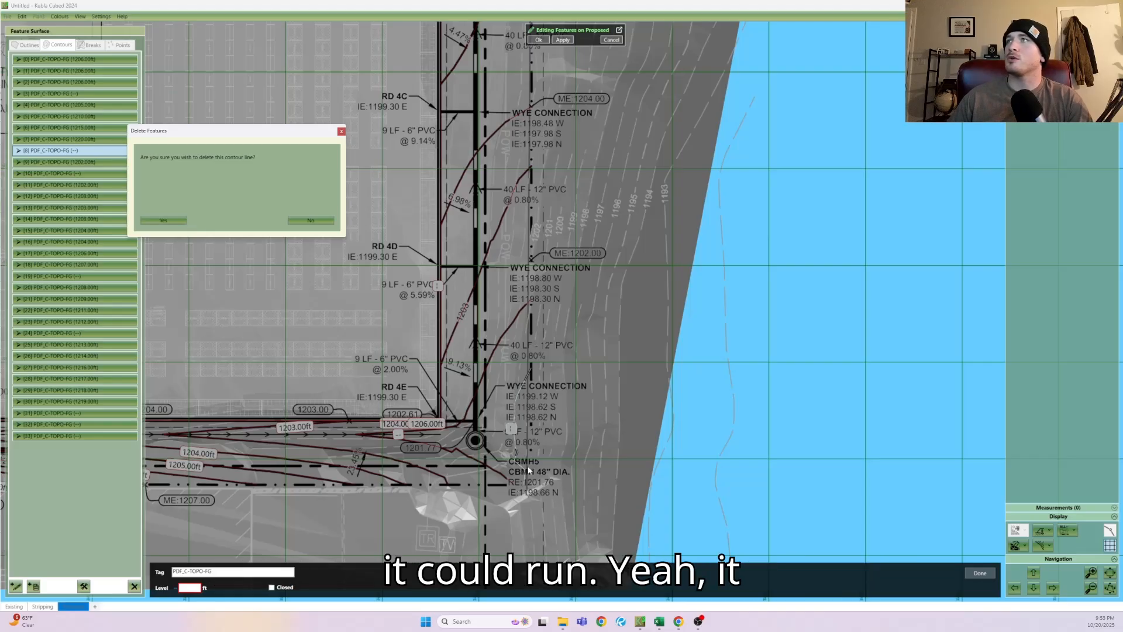
click(341, 132)
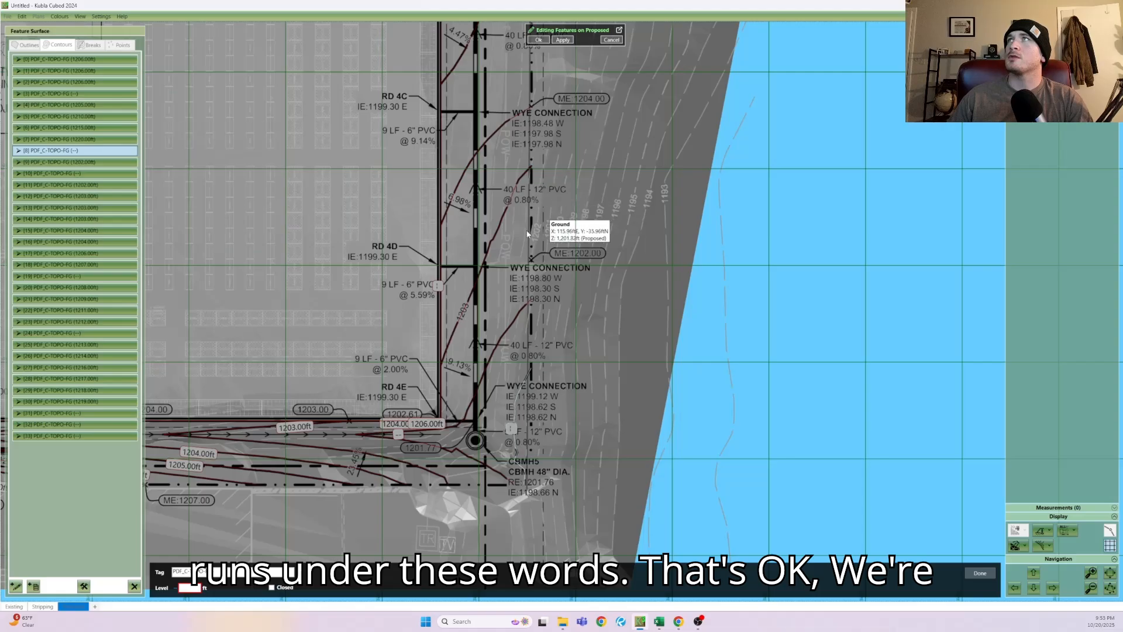
- Check the 1204 and 1203 ft contours east of the building, and set the next contour to the south to 1202 ft
click(462, 181)
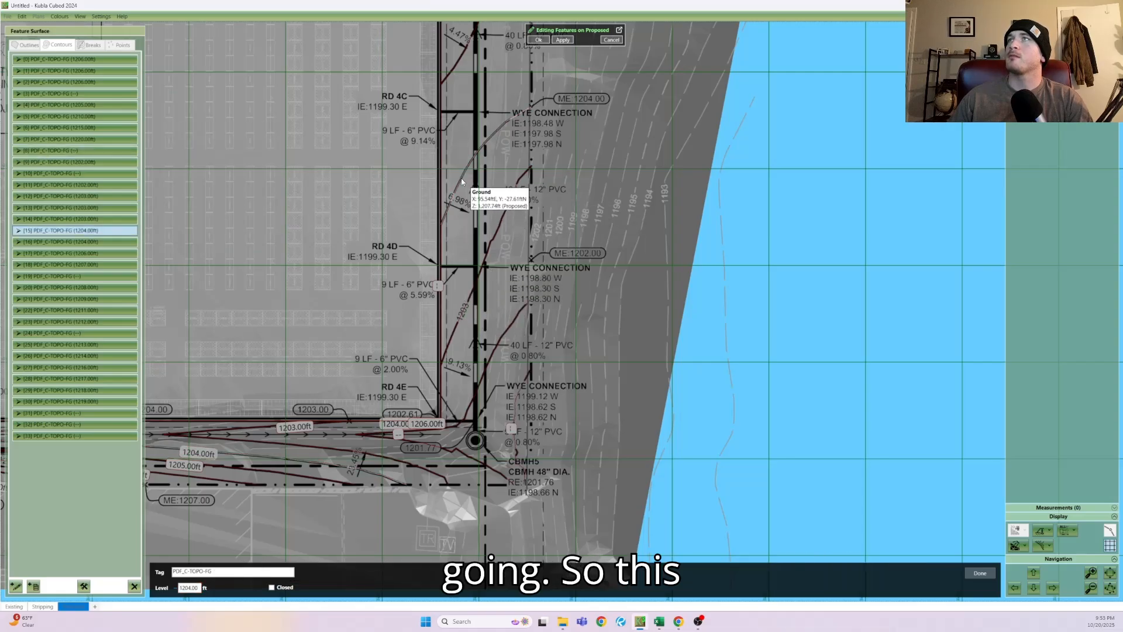
click(475, 286)
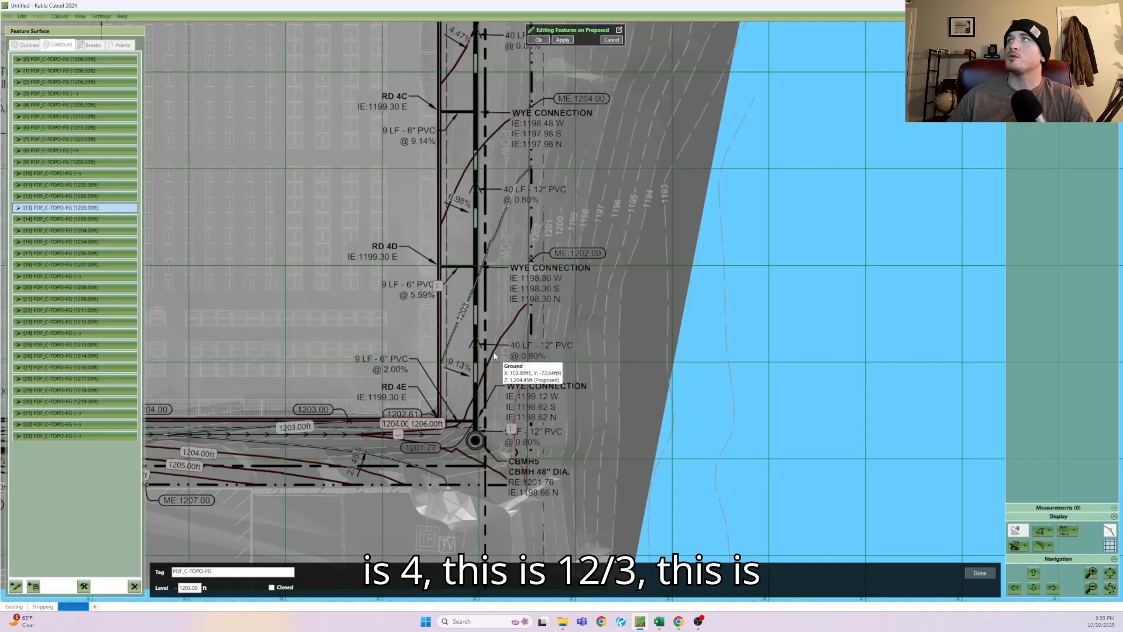
click(405, 457)
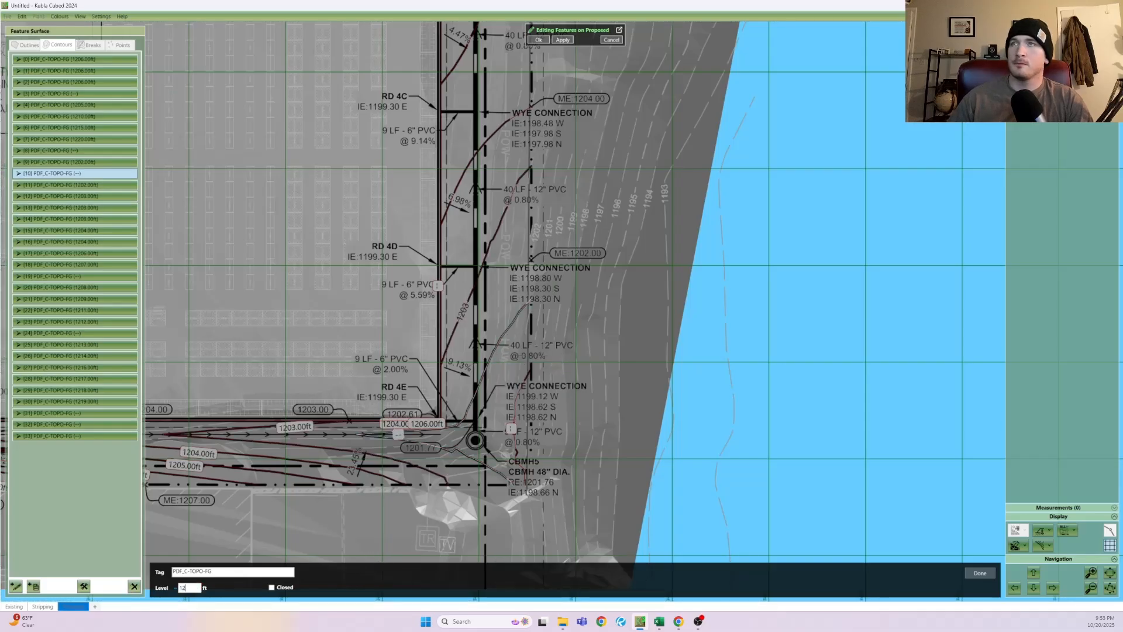
click(989, 573)
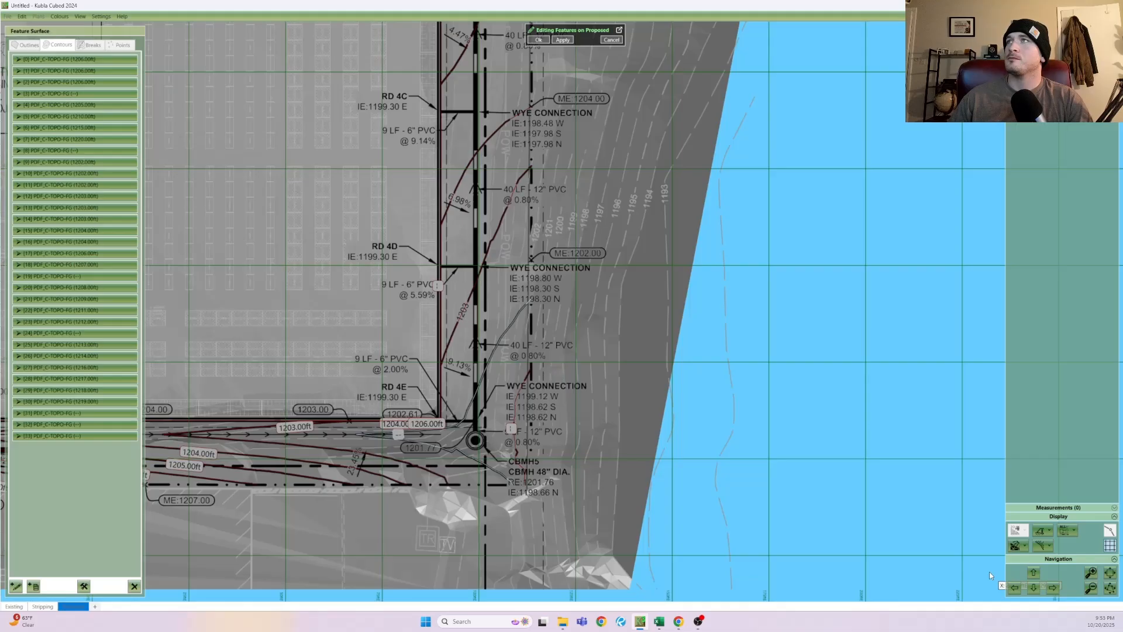
- Set the level of the remaining contour near the southernmost wye connection, just northeast of CBMH5, to 1201 ft
click(515, 430)
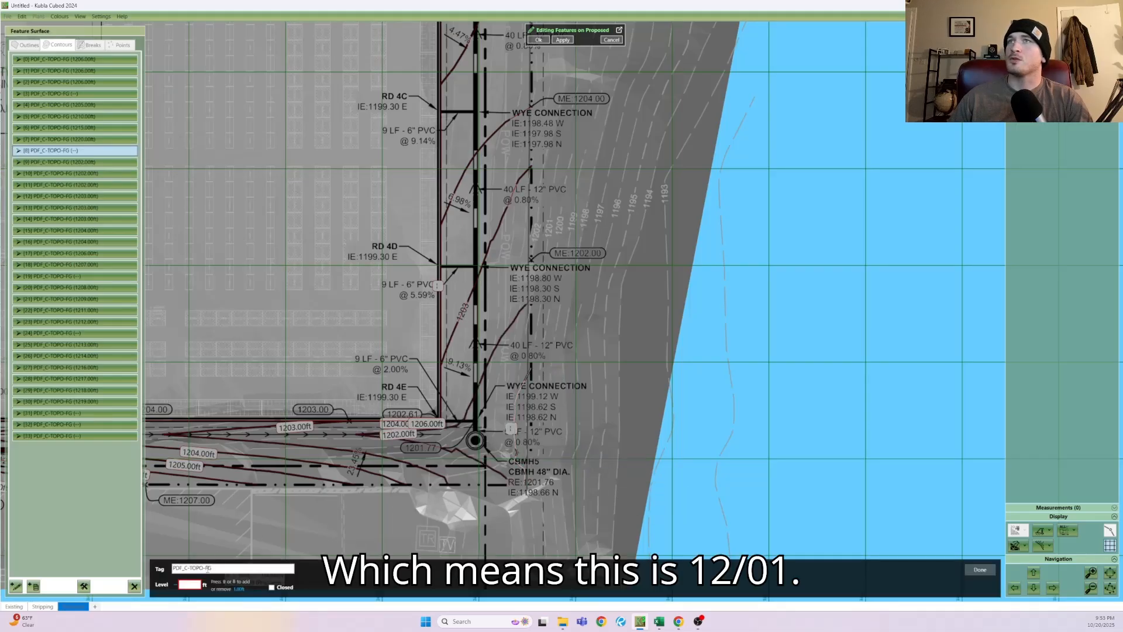
text(1201)
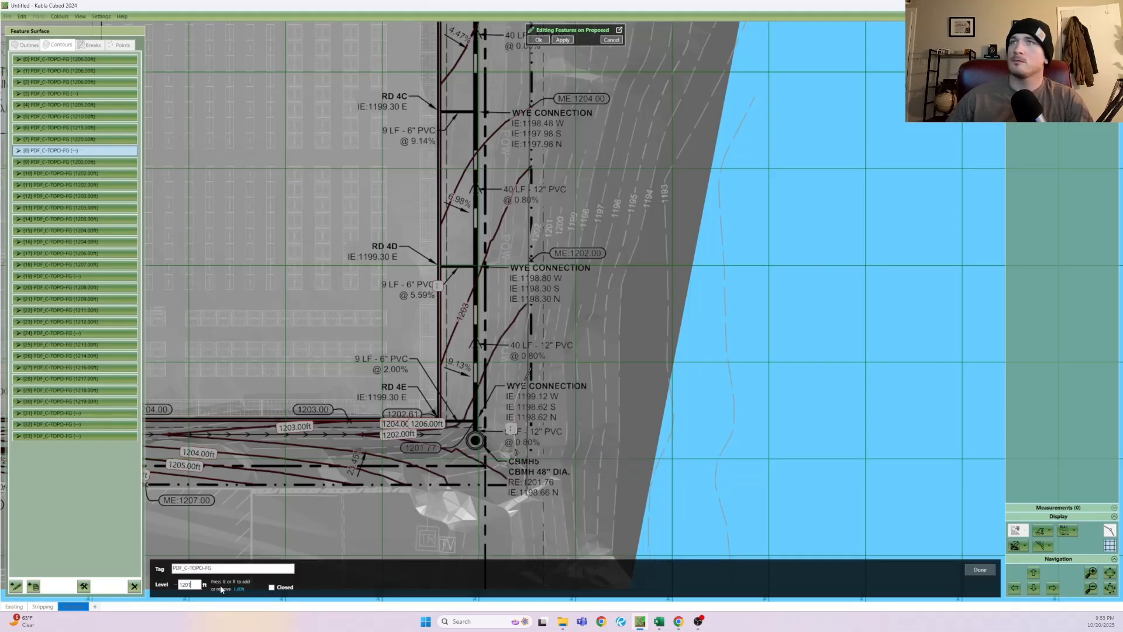
click(980, 569)
scroll(545, 434, up, 2)
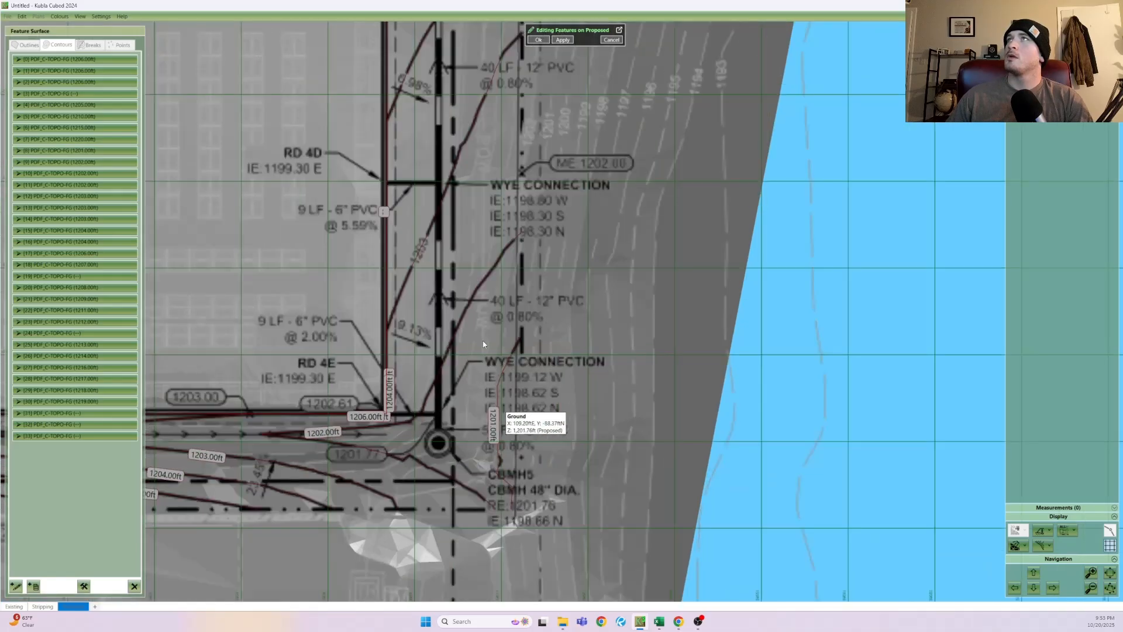
- Delete the stray contour fragment on the building's east wall beside the 9 LF - 6" PVC @ 5.59% label
click(389, 218)
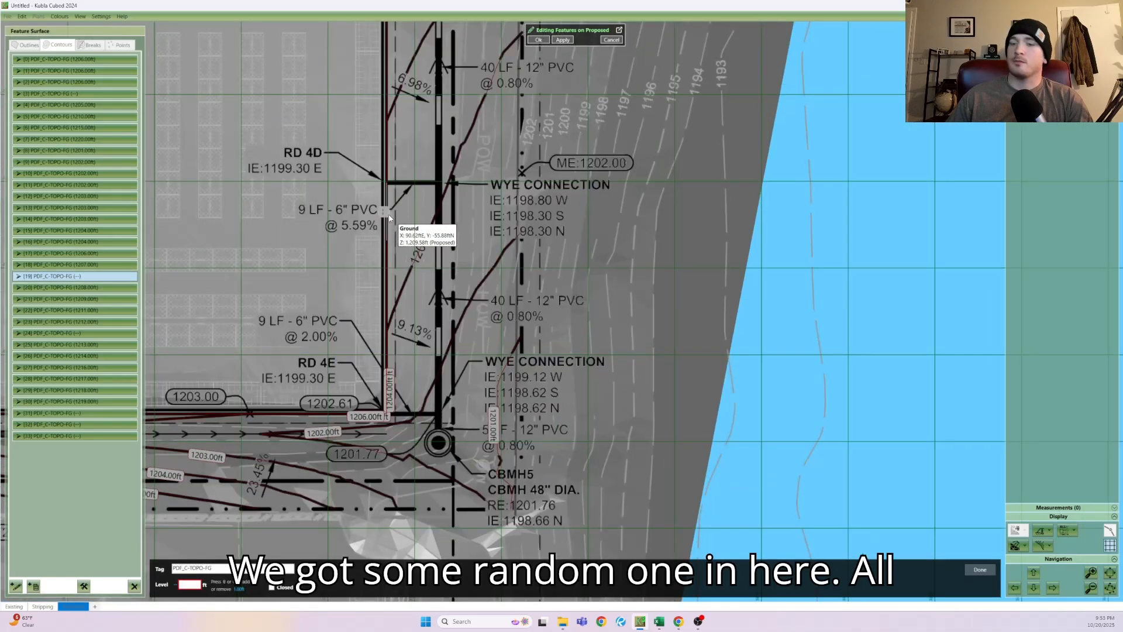
key(Delete)
click(192, 243)
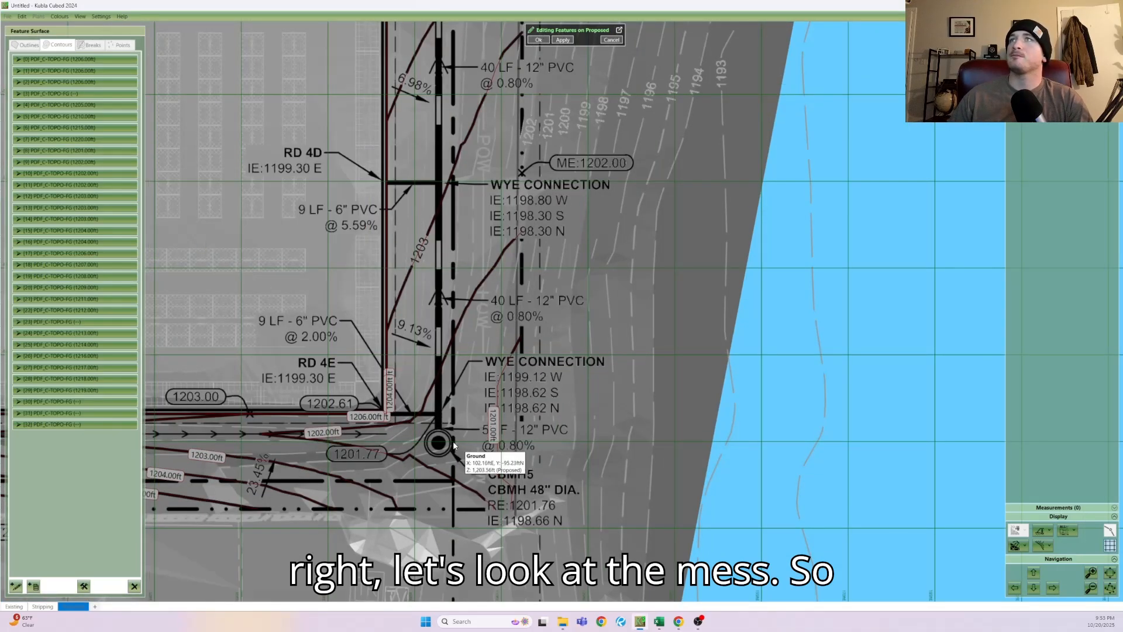
- Examine the stacked contours at the building's southeast corner near RD 4E
middle_drag(426, 444, 542, 443)
scroll(478, 414, up, 10)
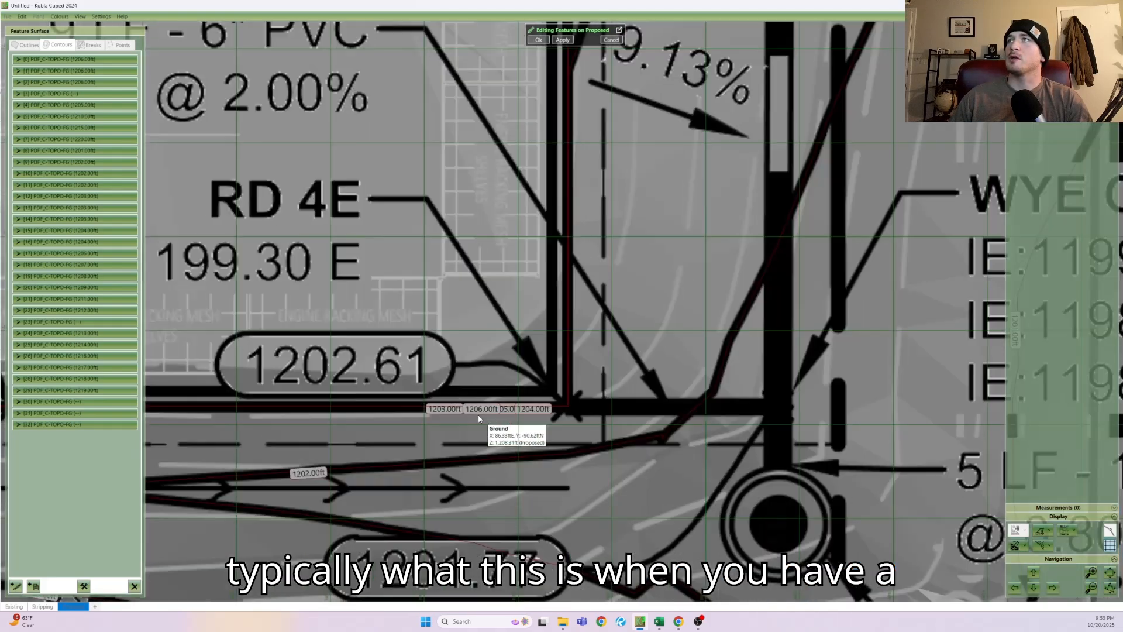
scroll(647, 421, down, 5)
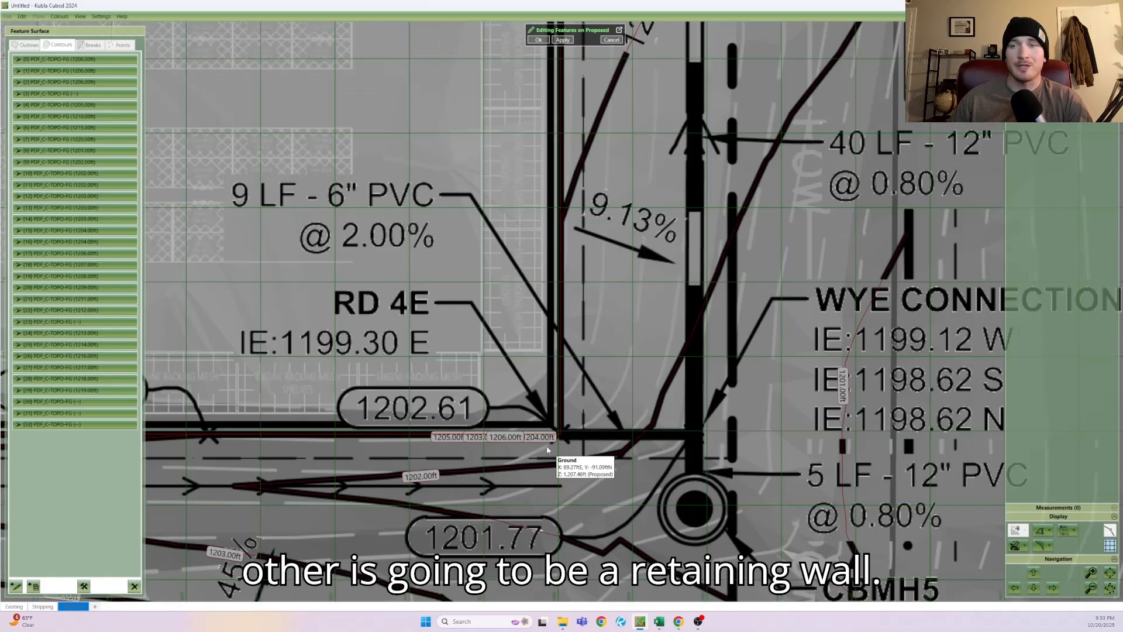
scroll(548, 450, down, 4)
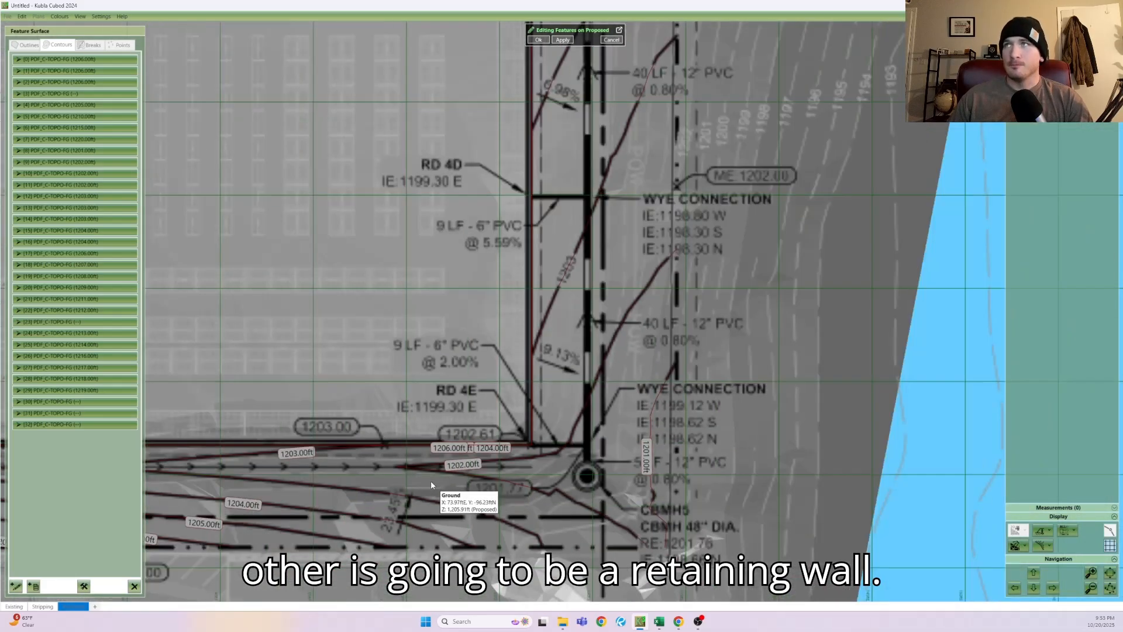
scroll(543, 476, up, 2)
scroll(518, 480, down, 3)
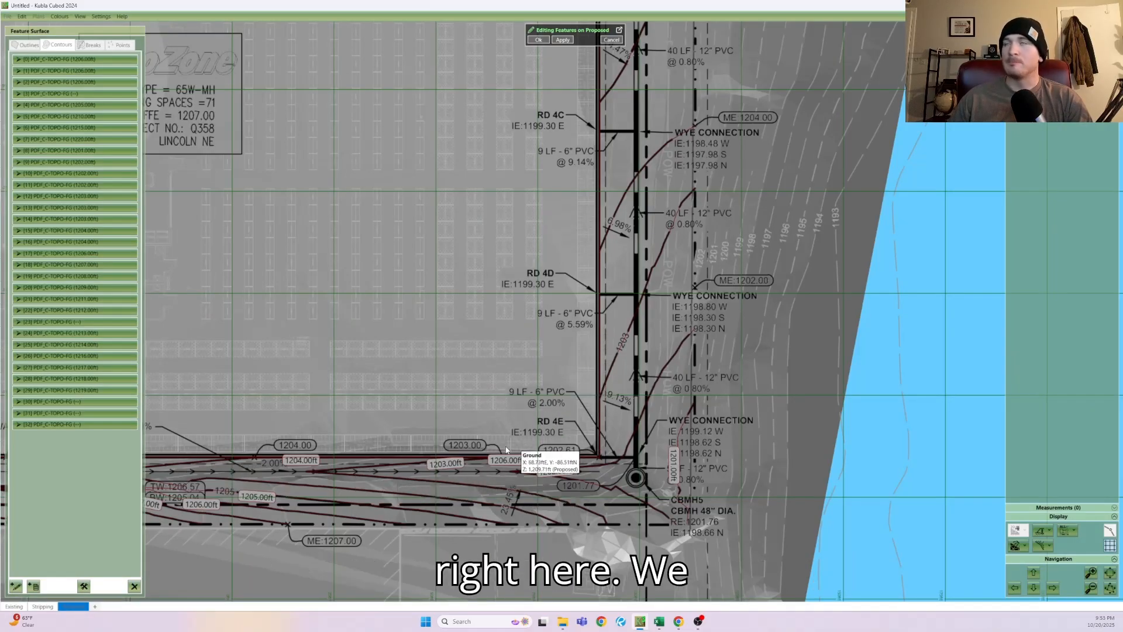
- Delete the stray contour fragment near the ME:1212.00 label southwest of the building
scroll(498, 448, down, 3)
middle_drag(458, 501, 601, 443)
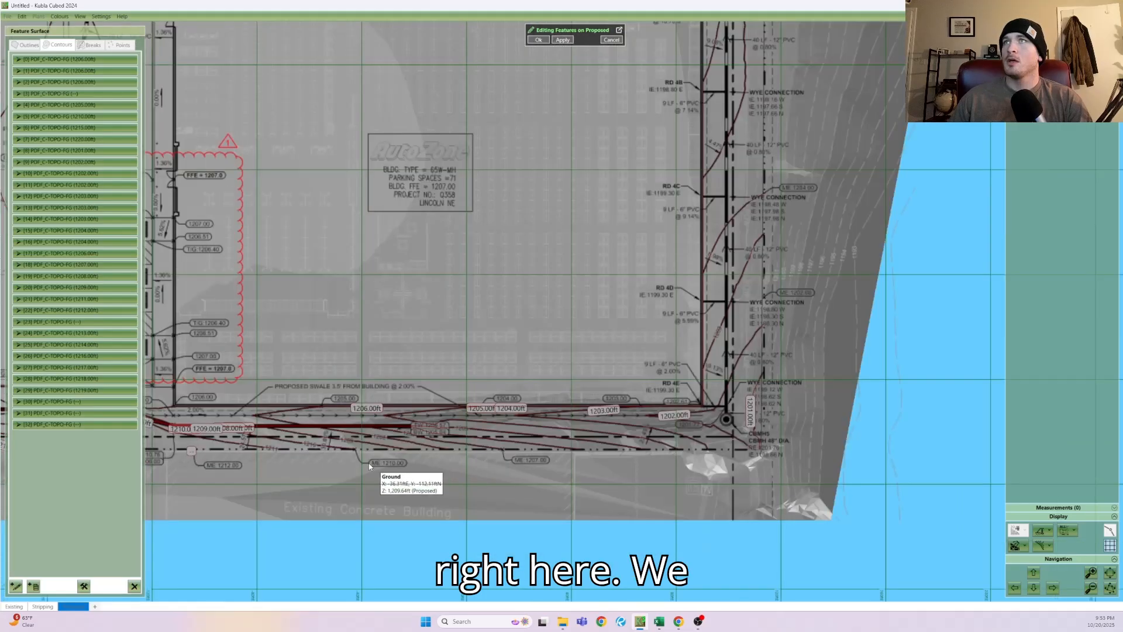
click(193, 451)
key(Delete)
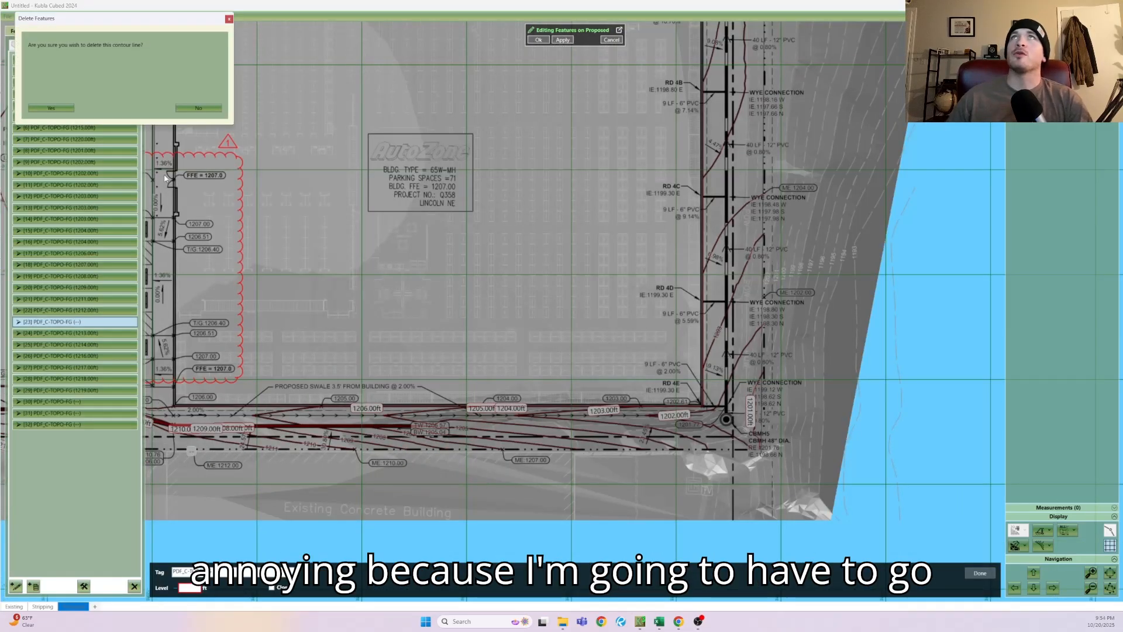
click(52, 108)
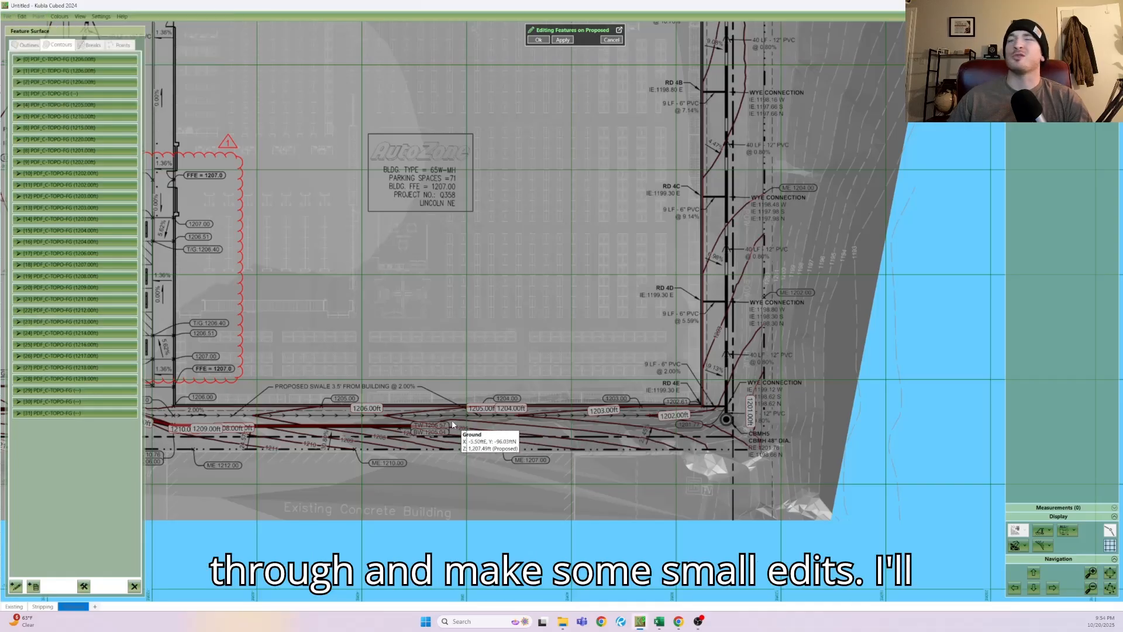
- Move the 1206 ft contour slightly south along the building's south wall to separate it from the 1205 ft contour
scroll(455, 421, up, 5)
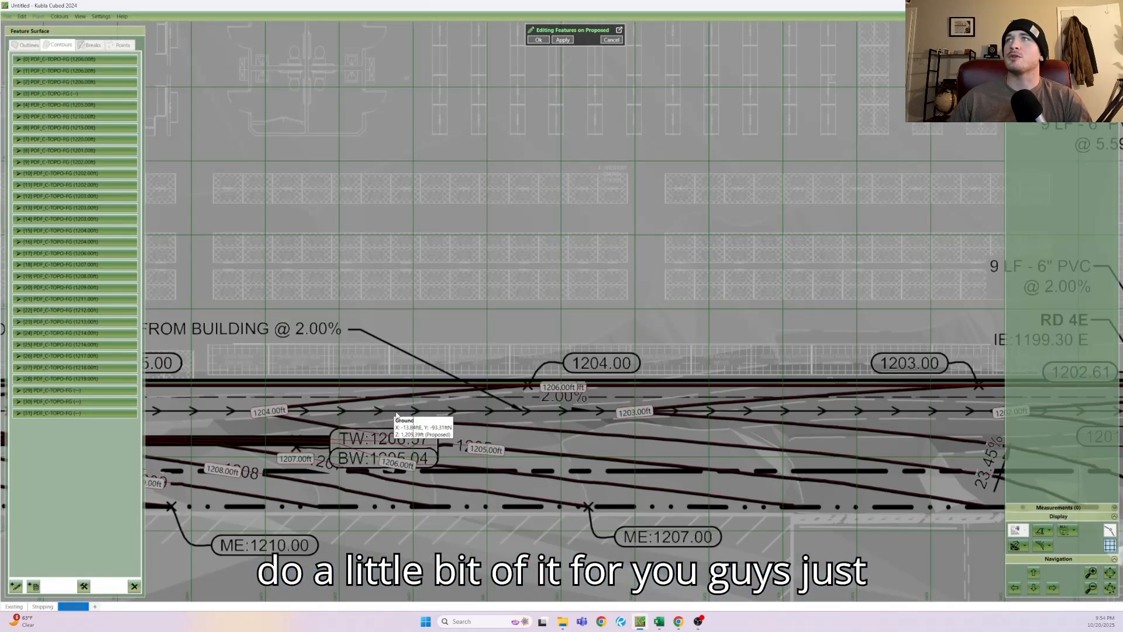
scroll(465, 430, up, 6)
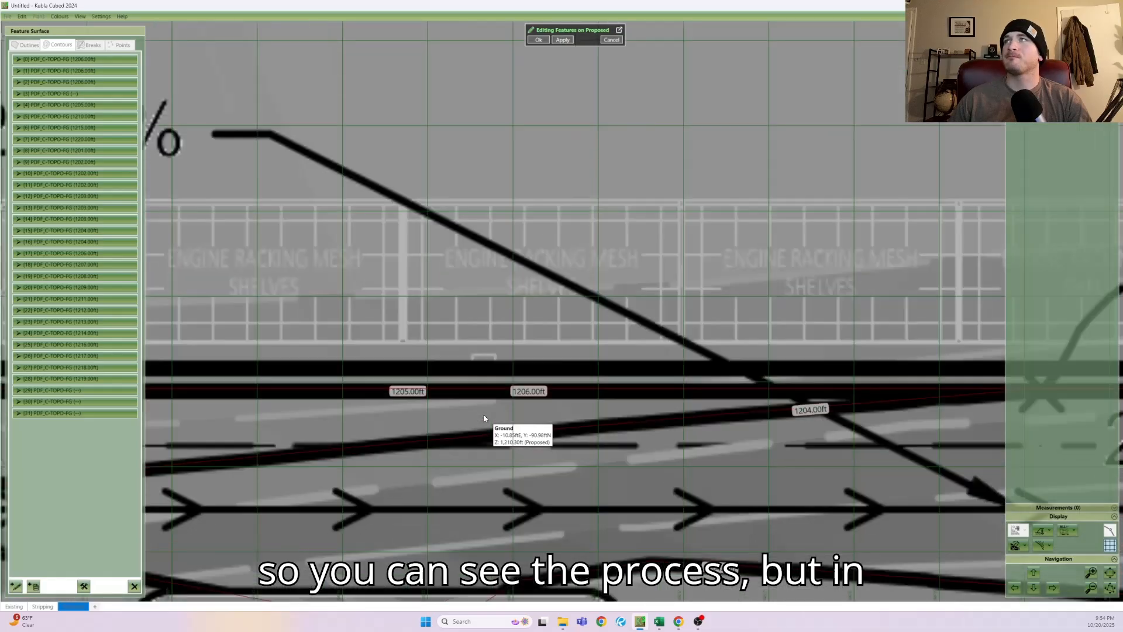
scroll(483, 413, up, 6)
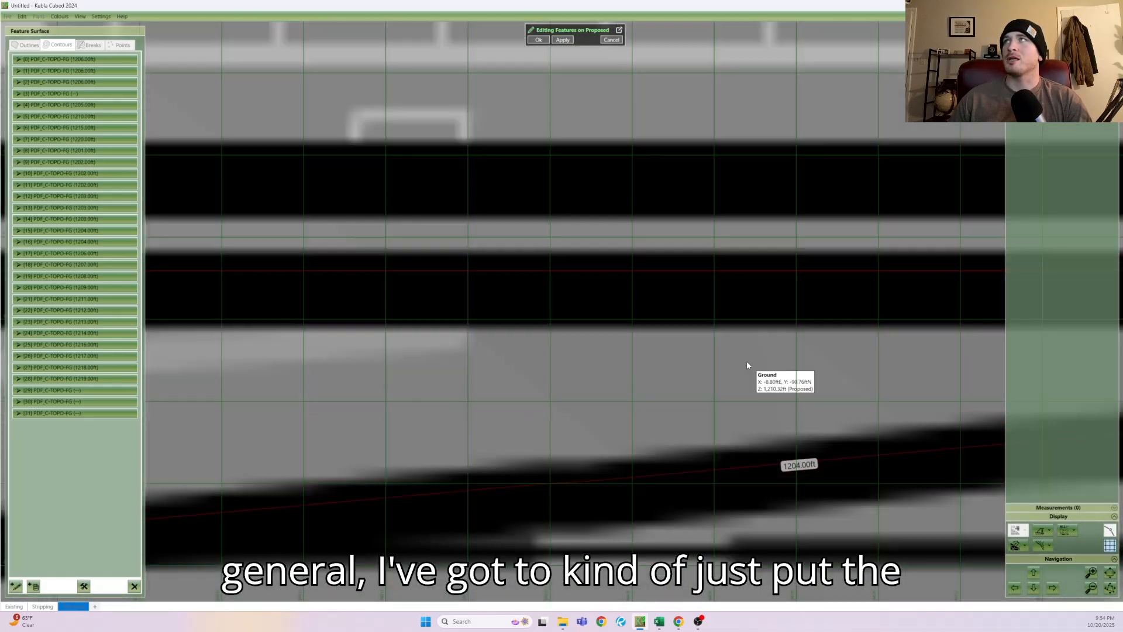
scroll(367, 376, down, 3)
scroll(338, 321, up, 3)
click(260, 284)
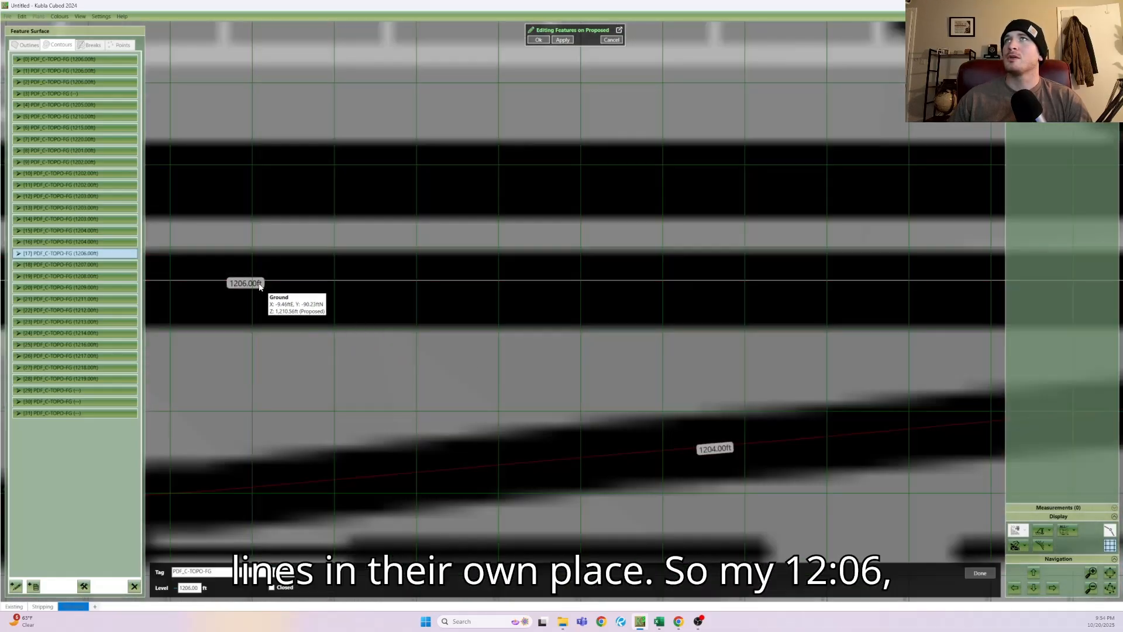
drag(259, 286, 265, 276)
click(265, 283)
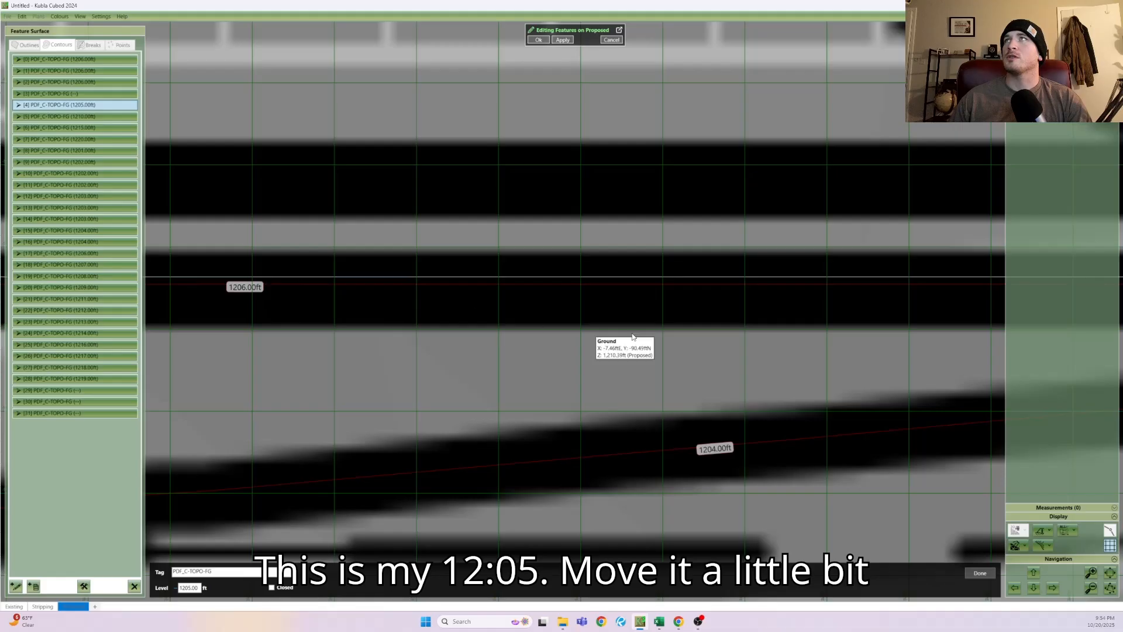
- Follow the overlapping contours east along the south wall and check the level of the one joining at the 1204.00 spot
middle_drag(648, 339, 426, 340)
middle_drag(761, 356, 389, 349)
middle_drag(828, 356, 430, 352)
middle_drag(847, 351, 384, 365)
mouse_move(846, 373)
middle_down()
mouse_move(427, 375)
mouse_move(773, 377)
mouse_move(699, 377)
middle_up()
scroll(656, 372, up, 1)
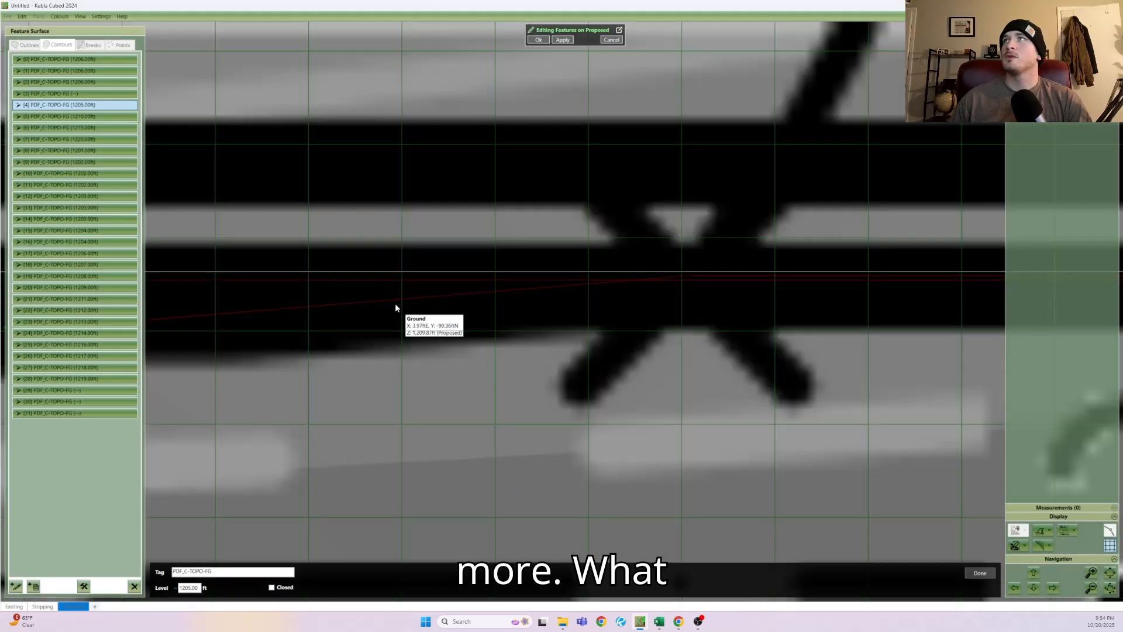
click(393, 301)
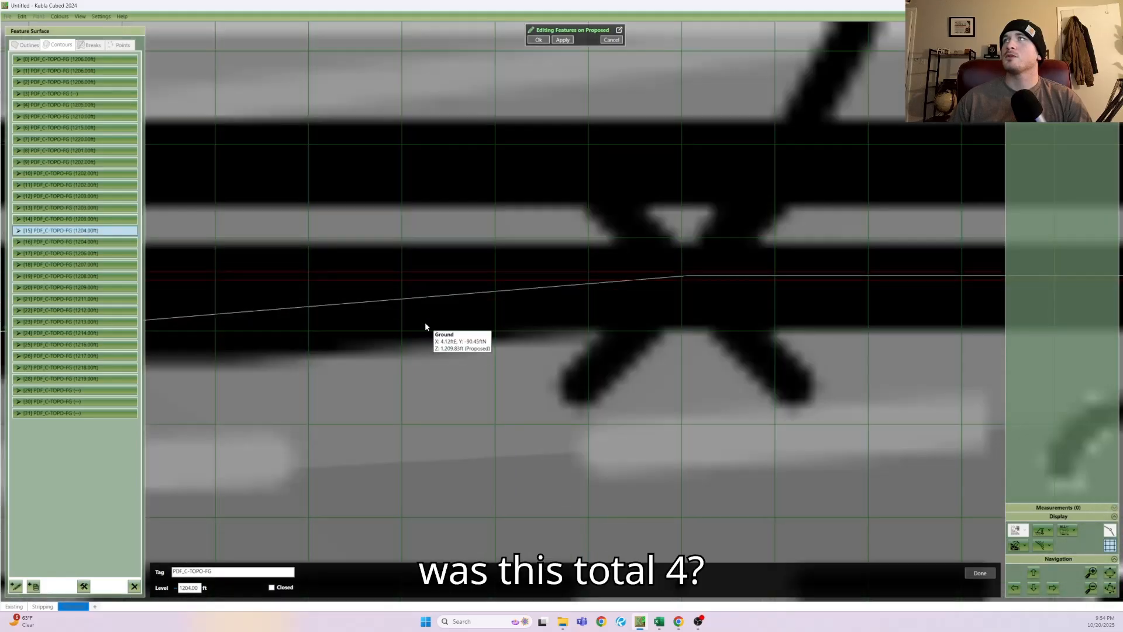
- Examine the paths of the 1204 and 1205 ft contours around the TW:1206.57 label to work out their order from the wall
scroll(474, 334, down, 4)
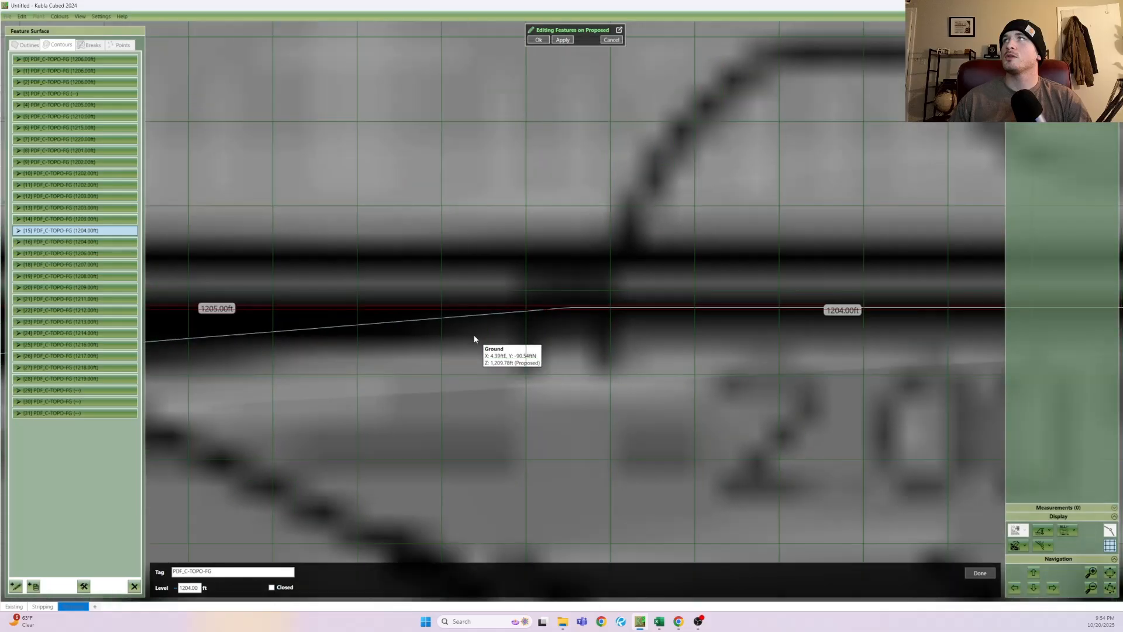
scroll(486, 448, down, 3)
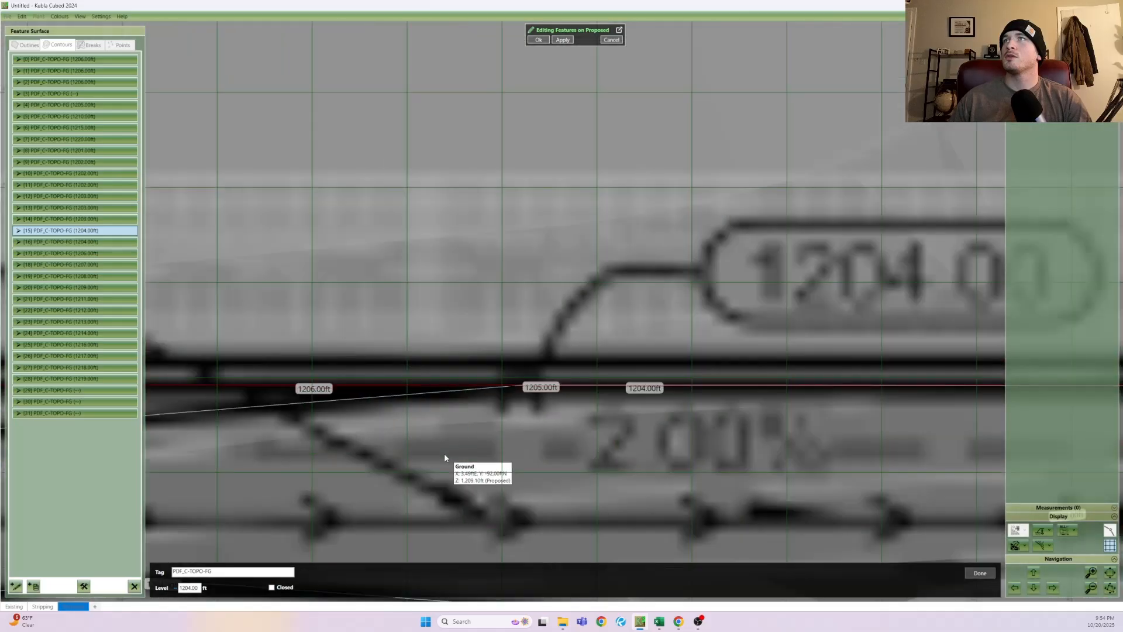
scroll(444, 454, down, 3)
middle_drag(404, 466, 492, 395)
scroll(488, 402, down, 1)
scroll(486, 408, down, 3)
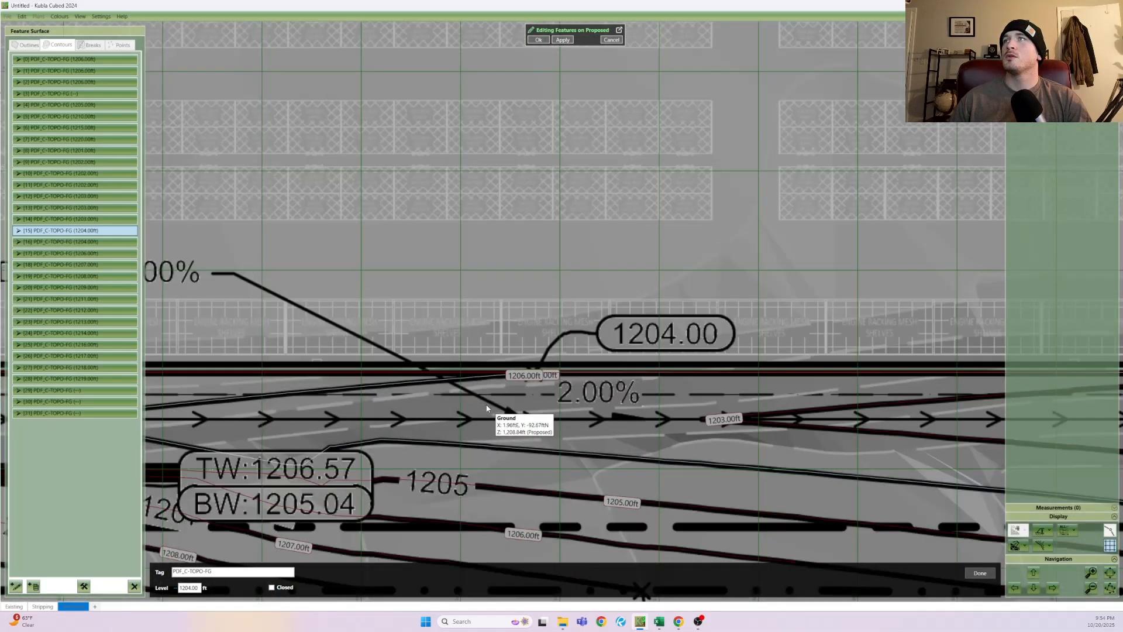
scroll(359, 472, down, 2)
middle_drag(359, 472, 526, 460)
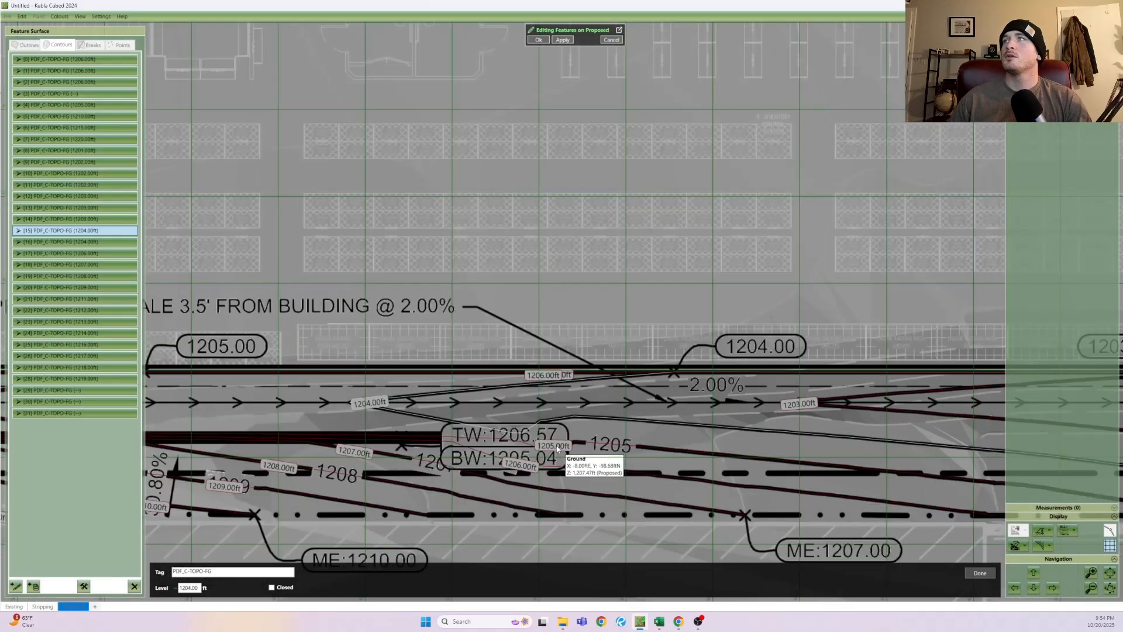
click(557, 448)
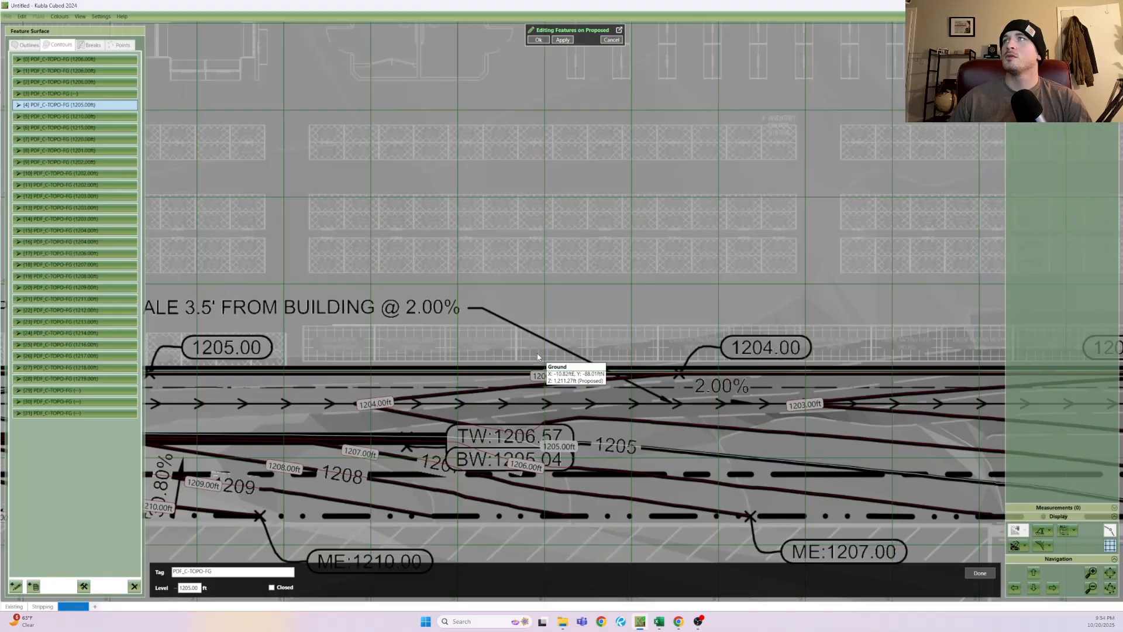
- Reorder the stacked contours along the south wall by moving the 1206 ft line north and the 1205 ft line just below it
scroll(538, 357, up, 5)
click(388, 457)
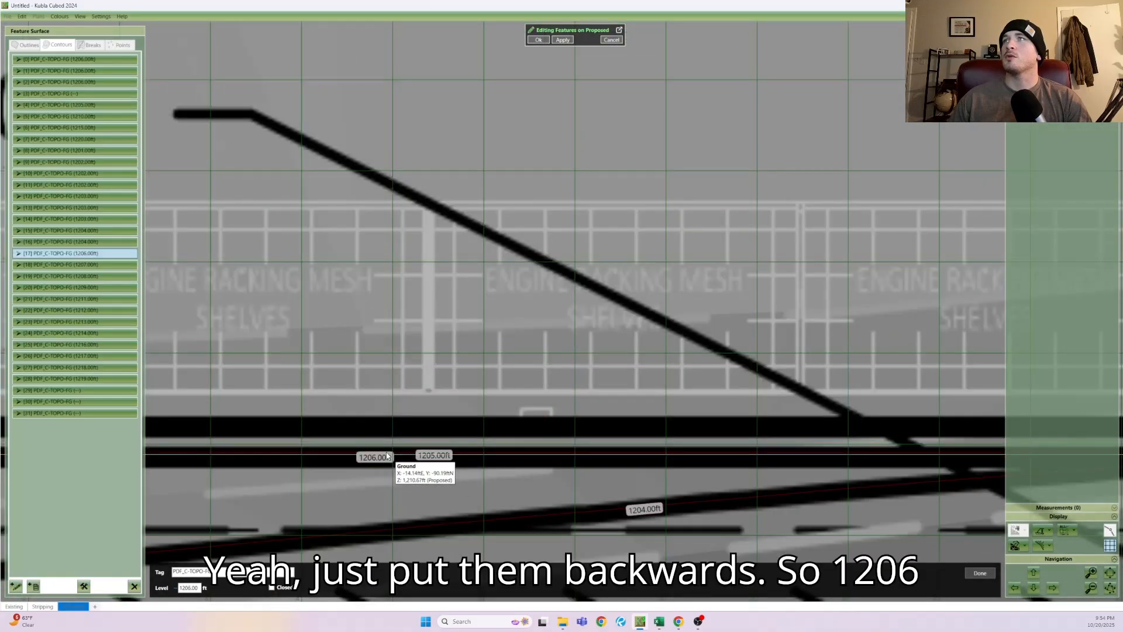
drag(387, 455, 382, 450)
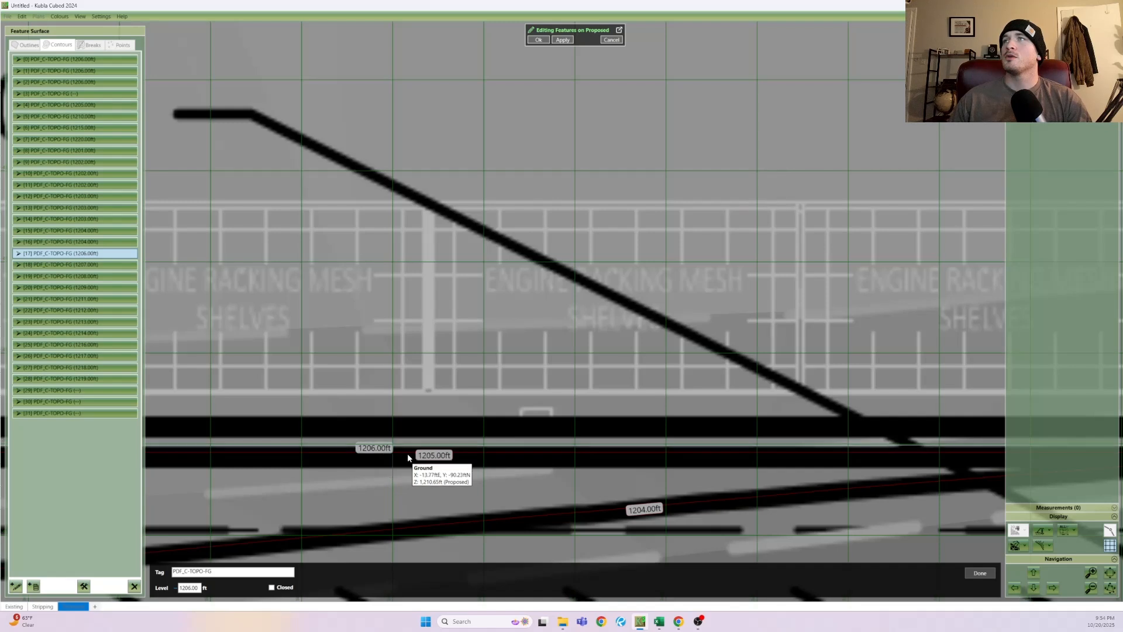
click(421, 458)
drag(423, 457, 423, 452)
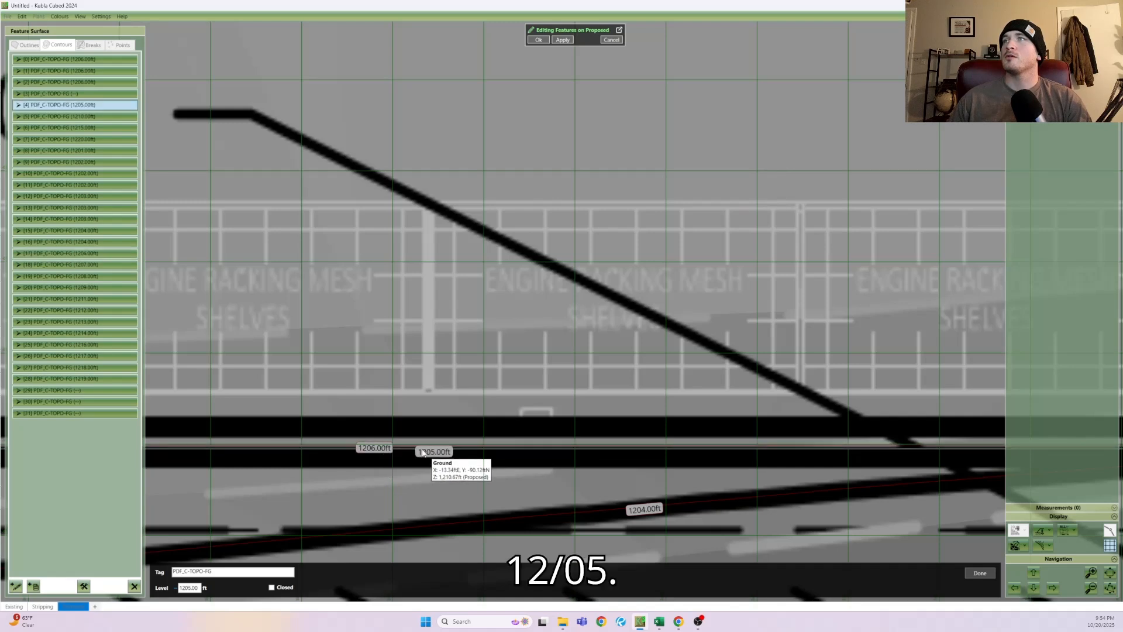
- Move the 1204 ft contour slightly north near the 1204.00 spot, keeping it just south of the 1205 ft contour
scroll(296, 457, up, 5)
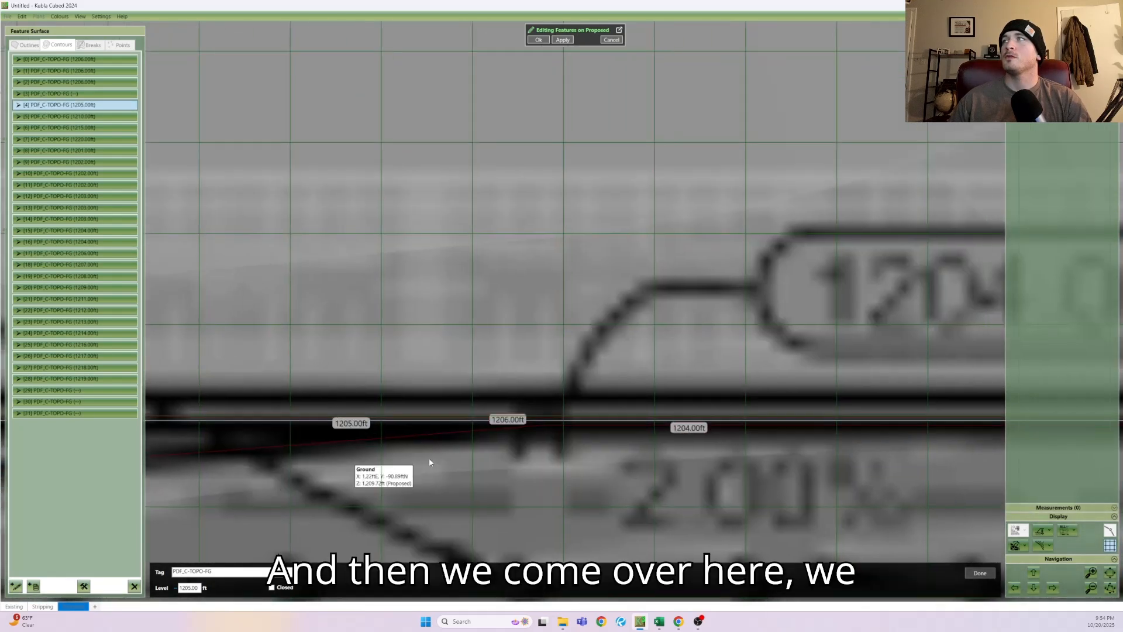
scroll(690, 438, up, 3)
click(675, 420)
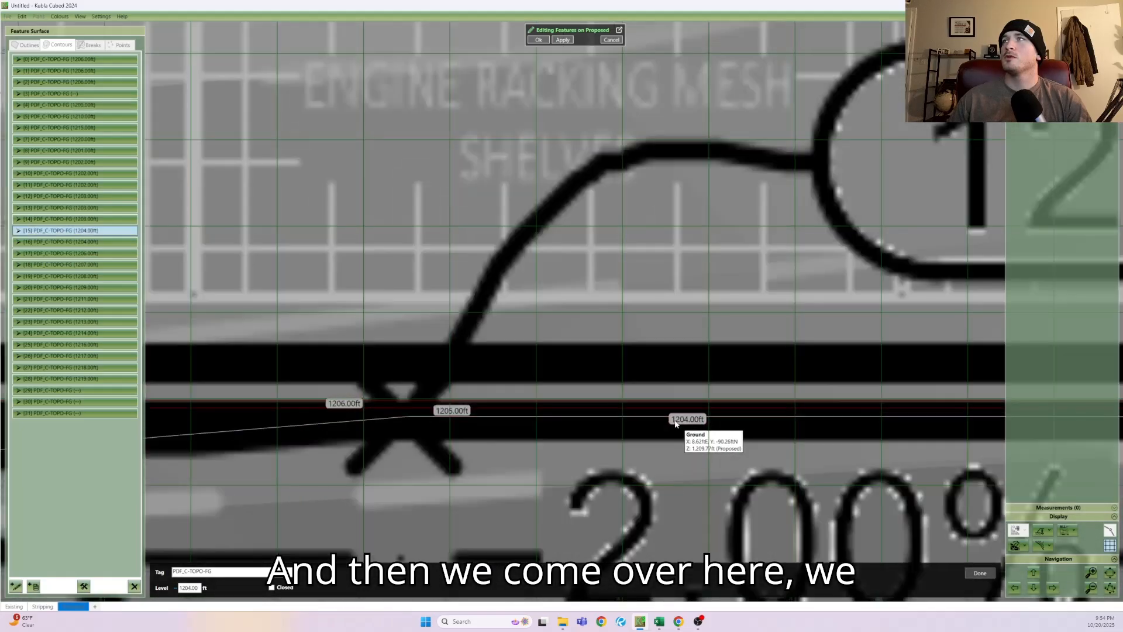
drag(675, 421, 675, 418)
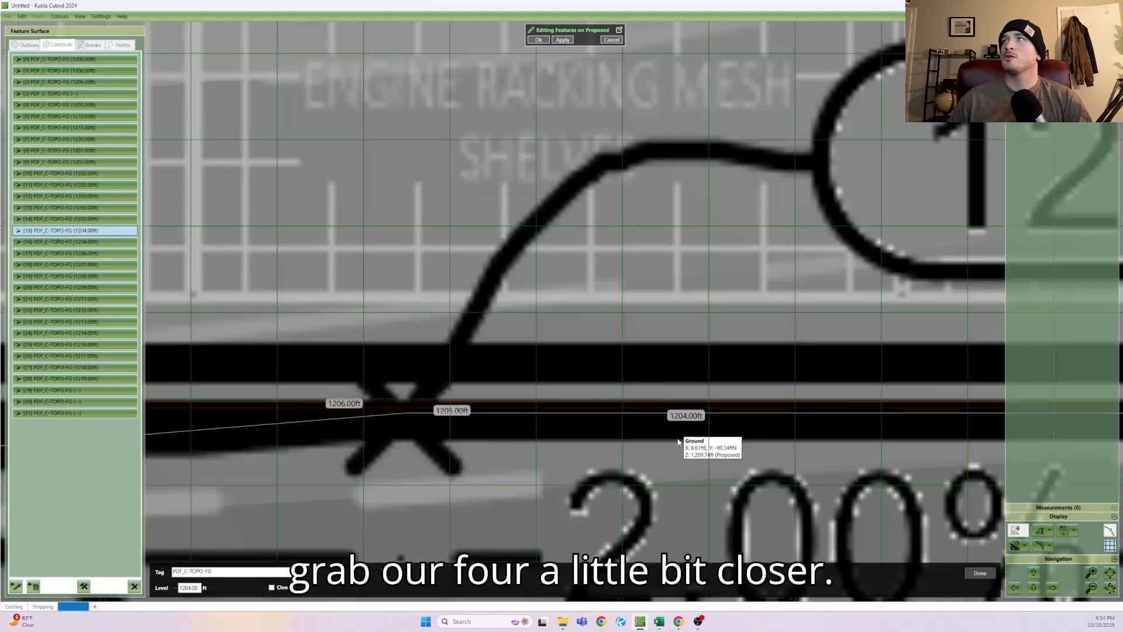
- Follow the stacked 1206, 1205 and 1204 ft contours east along the south wall and examine where the 1203 ft contour joins at the 1203.00 spot
middle_drag(737, 482, 380, 461)
scroll(699, 465, down, 4)
middle_drag(783, 478, 282, 461)
middle_drag(655, 469, 268, 450)
middle_drag(740, 452, 335, 441)
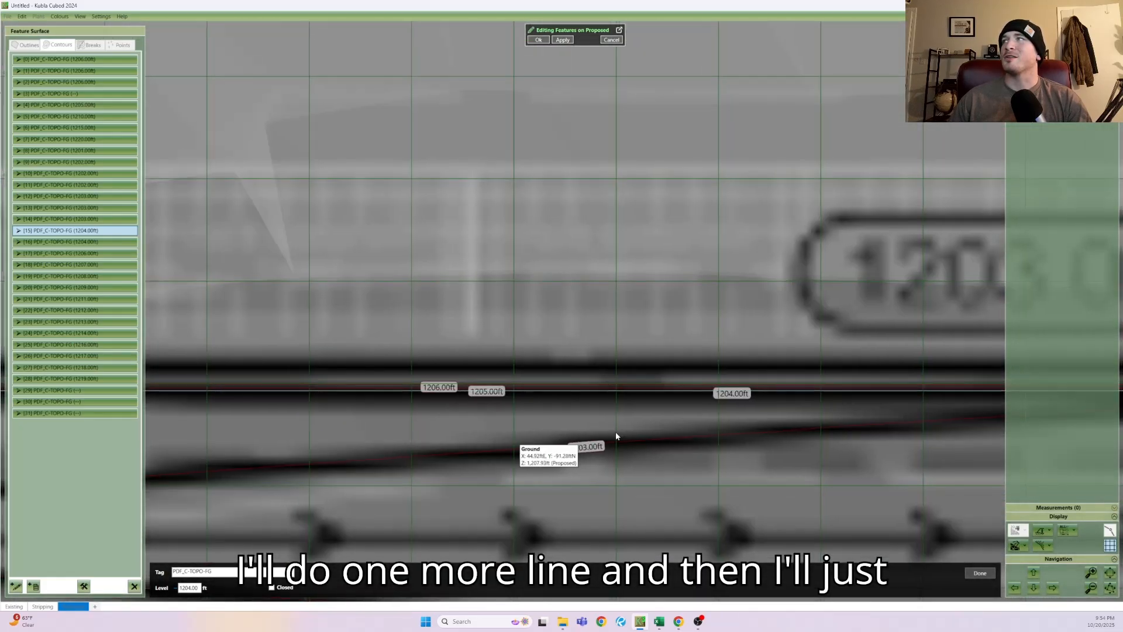
middle_drag(639, 437, 240, 434)
middle_drag(787, 427, 381, 443)
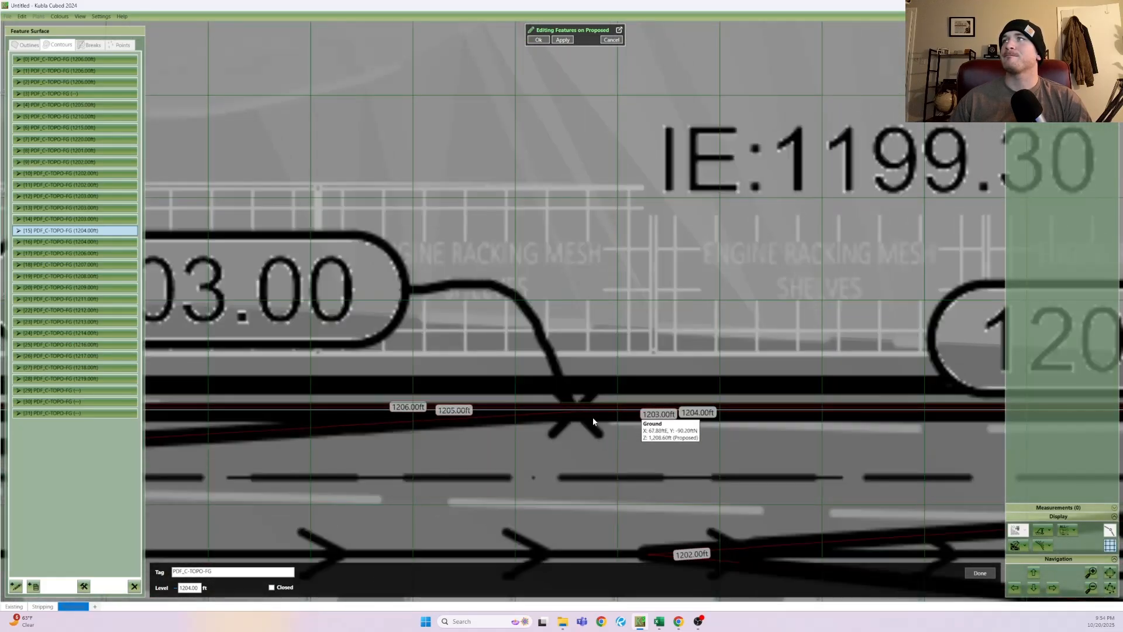
scroll(588, 419, up, 3)
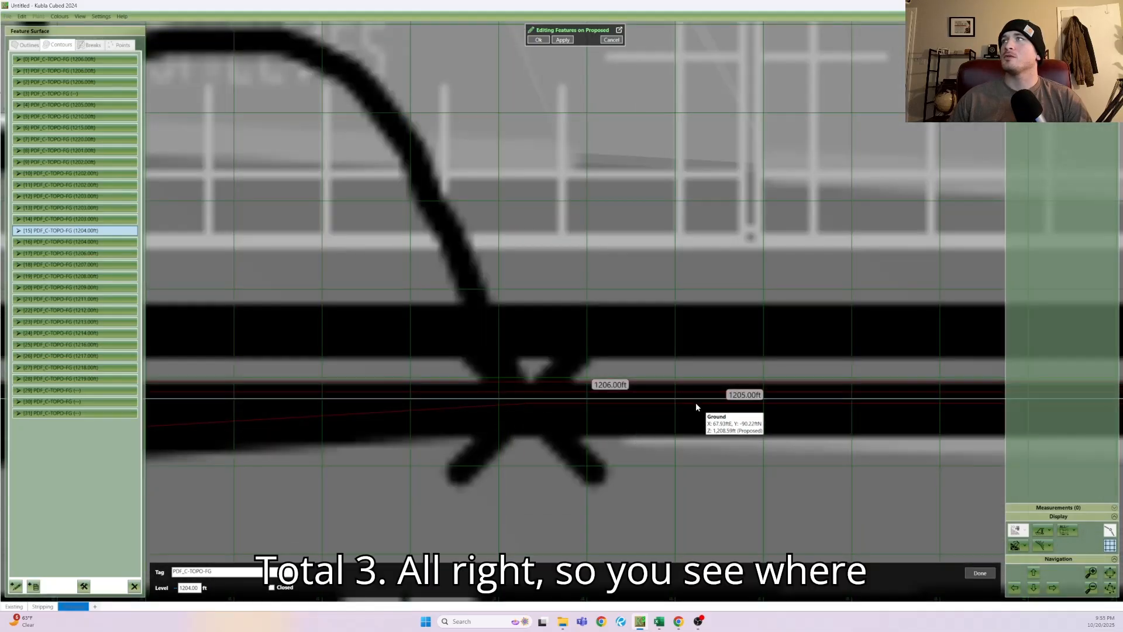
click(696, 404)
scroll(728, 447, up, 2)
scroll(725, 446, down, 2)
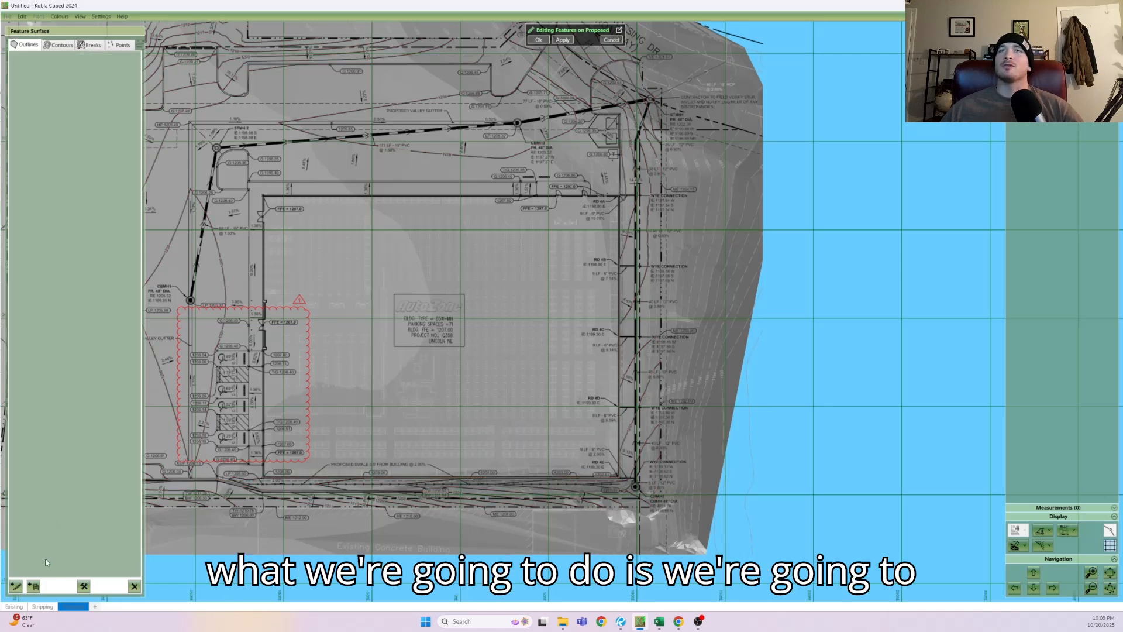
- Generate an automatic outline around the proposed contours and try to confirm the feature edits to check for data conflicts
click(16, 587)
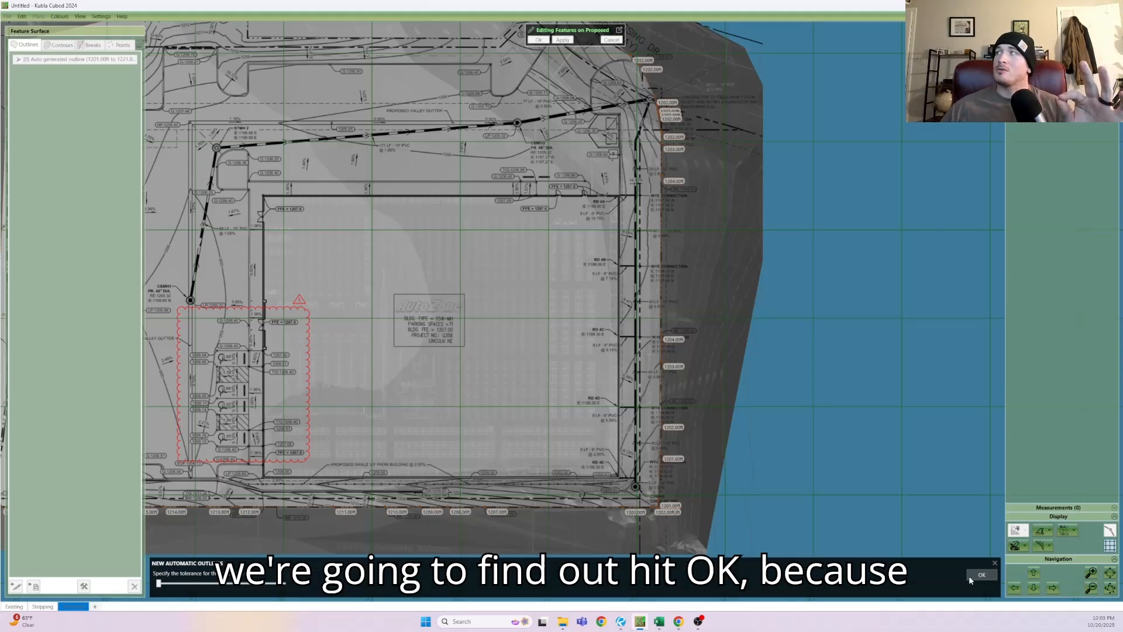
click(981, 575)
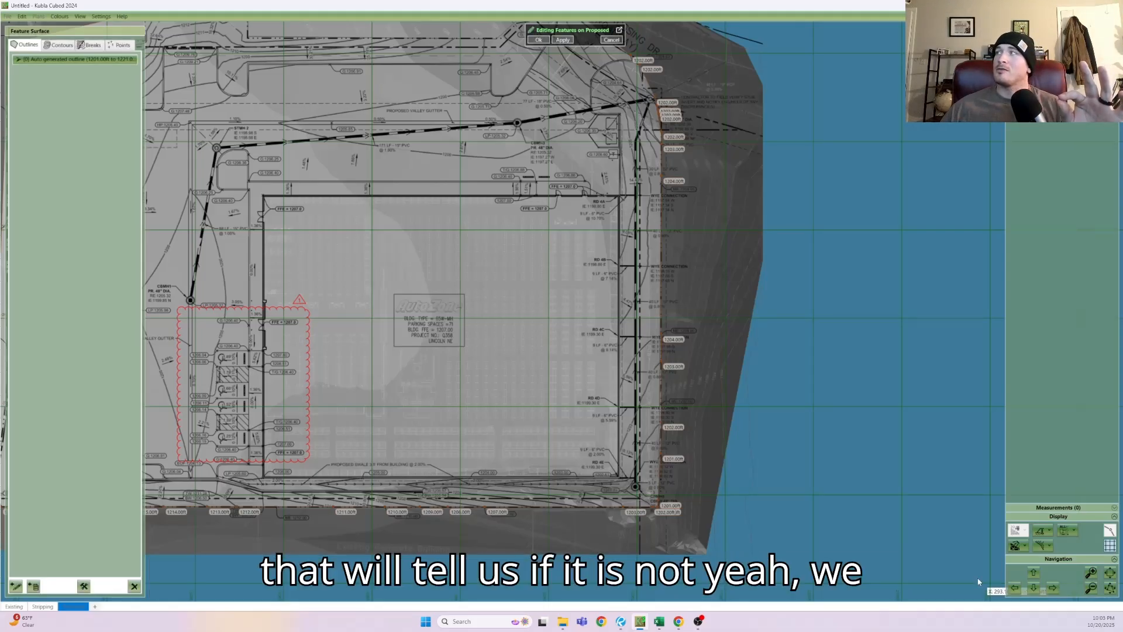
click(538, 41)
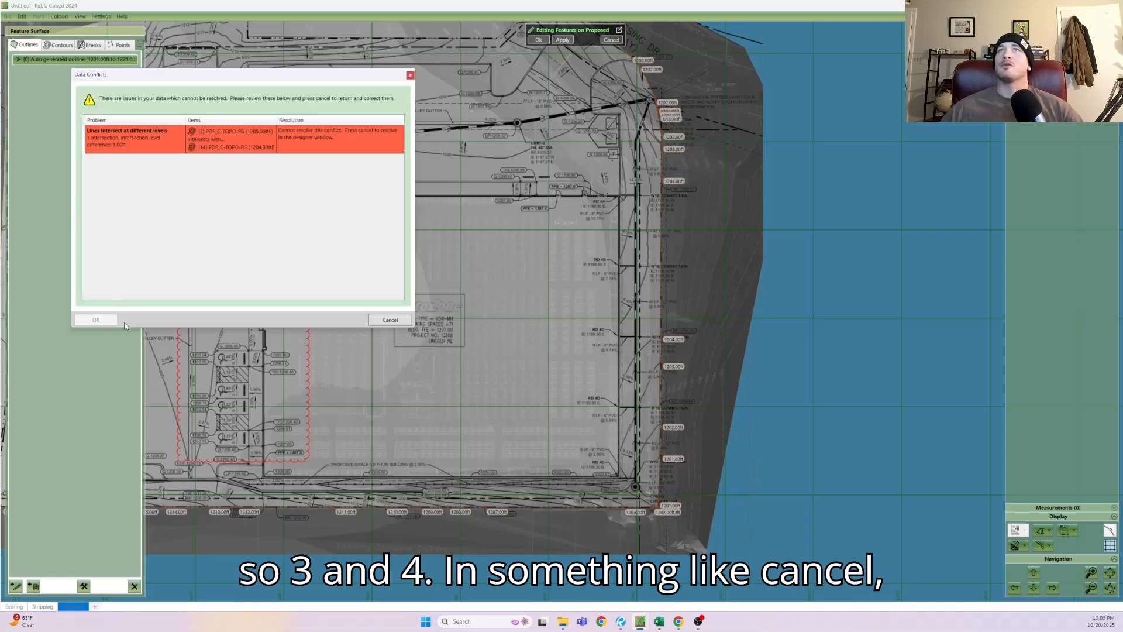
click(390, 320)
- Delete the auto-generated outline from the proposed surface
click(63, 59)
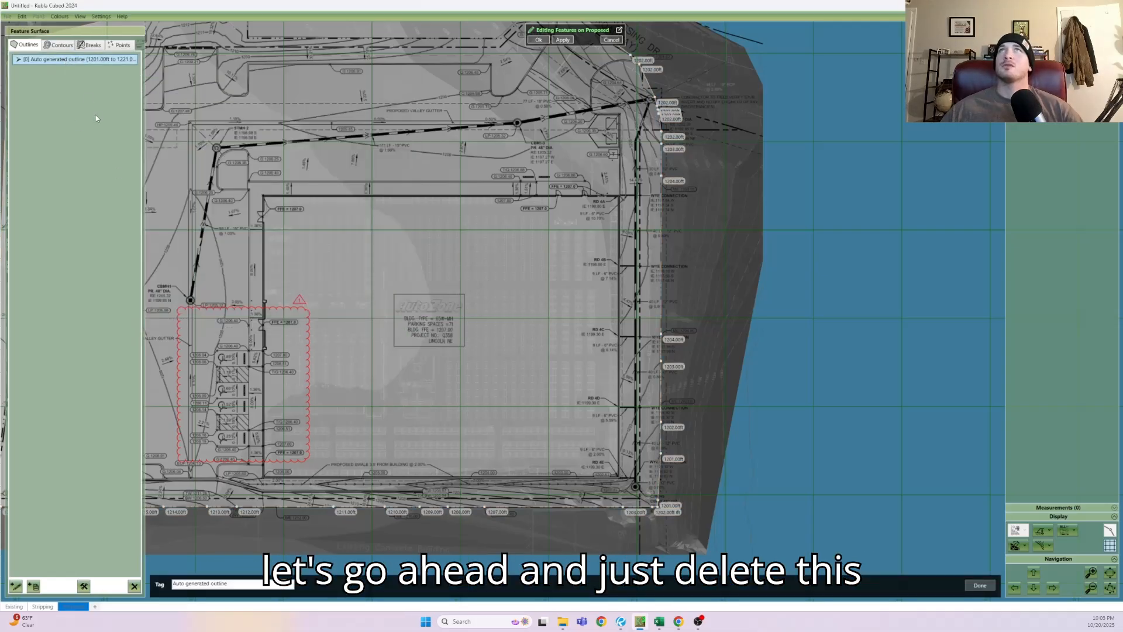
key(Delete)
click(130, 186)
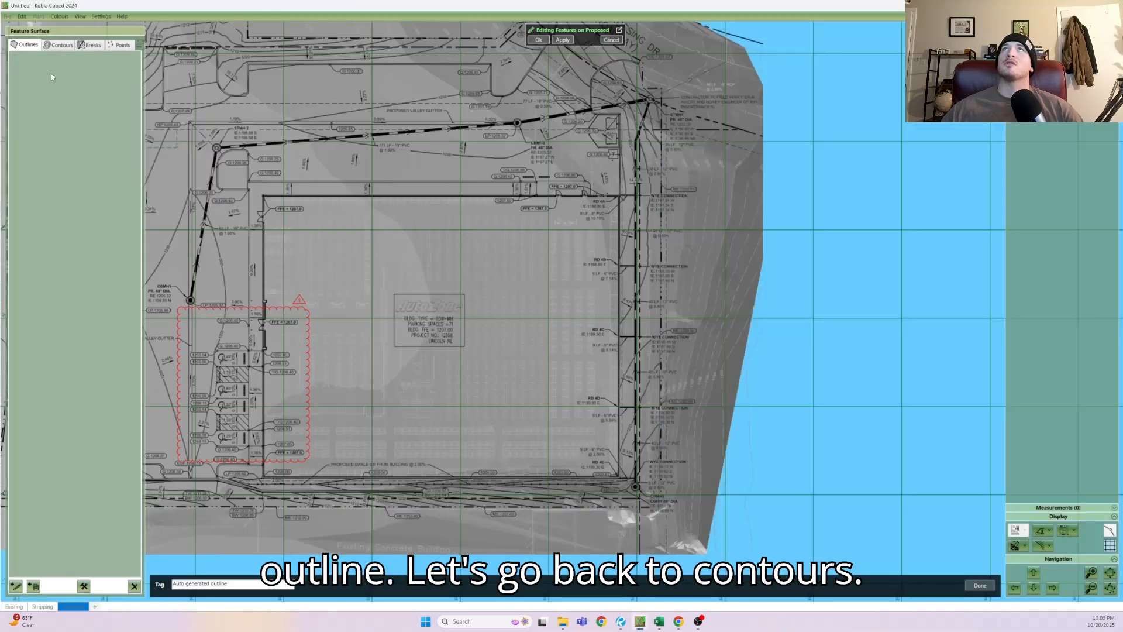
- Select the conflicting 1205 ft contour, number 3 in the contour list, and trace it along the south wall past the 1204.00 spot for crossings
click(54, 46)
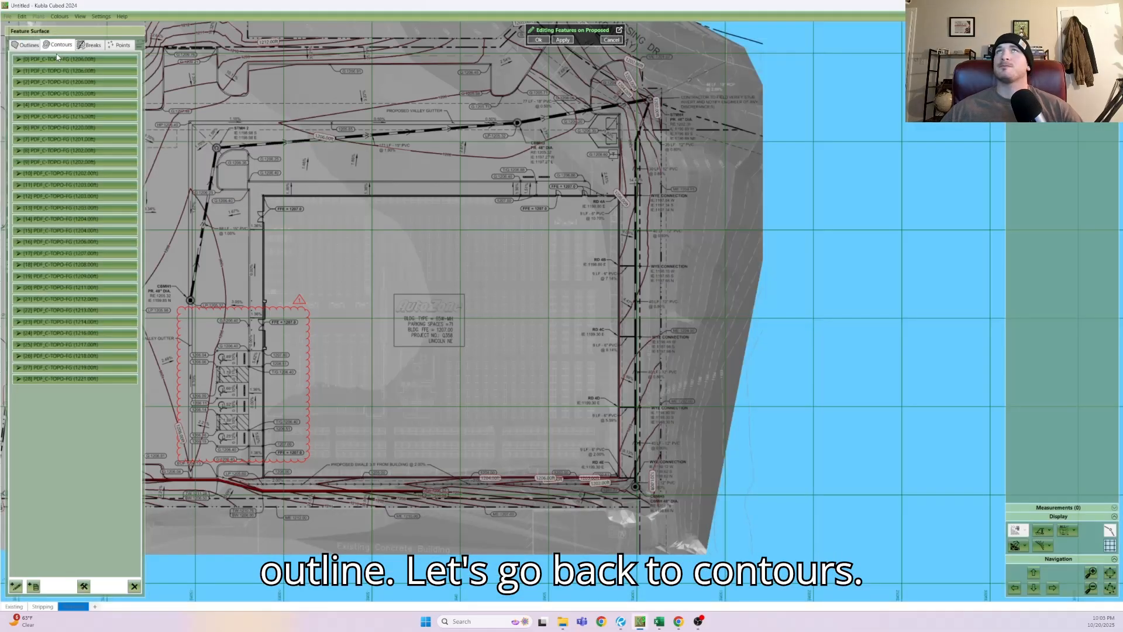
click(57, 95)
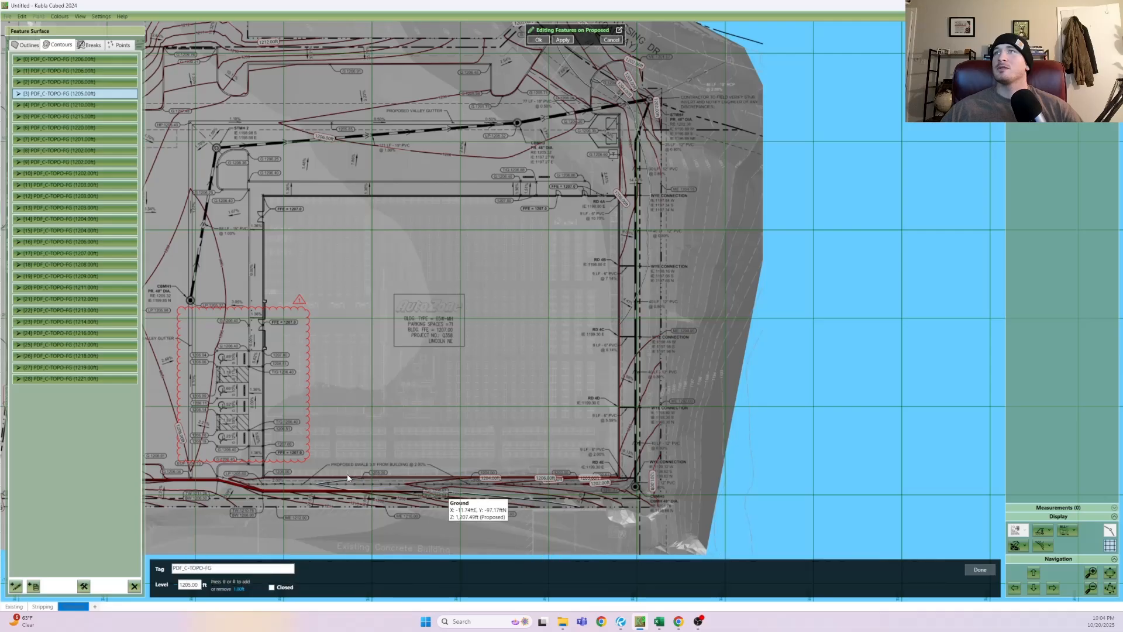
scroll(347, 478, up, 6)
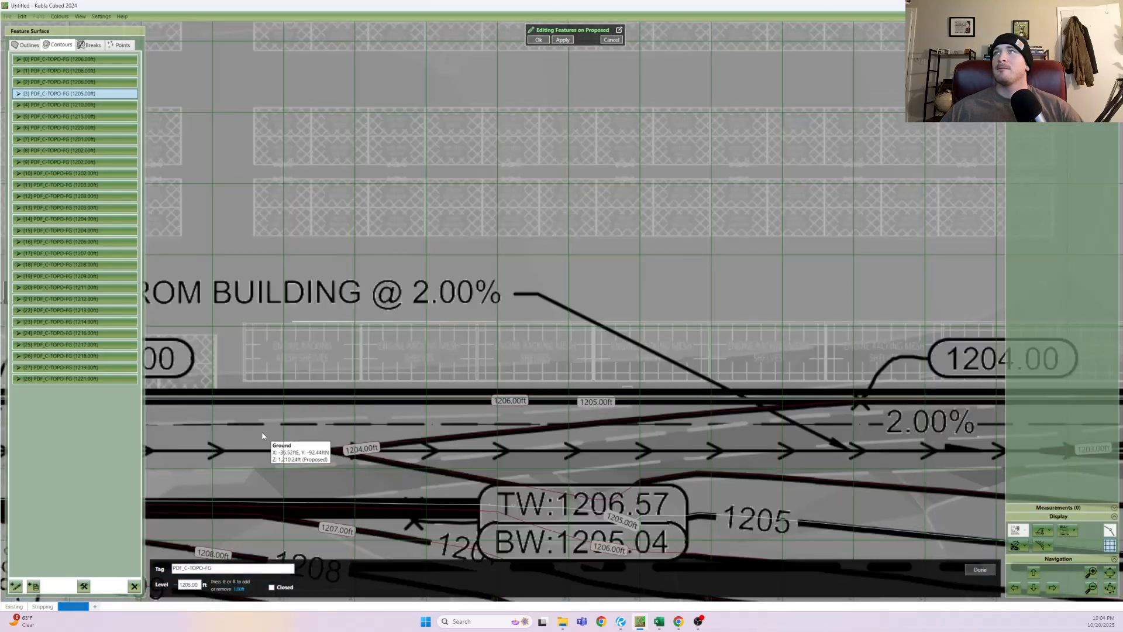
mouse_move(262, 436)
middle_down()
mouse_move(438, 455)
mouse_move(315, 438)
middle_up()
scroll(378, 450, up, 6)
middle_drag(839, 451, 398, 439)
middle_drag(877, 437, 530, 452)
scroll(860, 443, down, 1)
middle_drag(921, 457, 281, 461)
middle_drag(842, 447, 443, 445)
scroll(674, 427, up, 5)
middle_drag(957, 460, 282, 427)
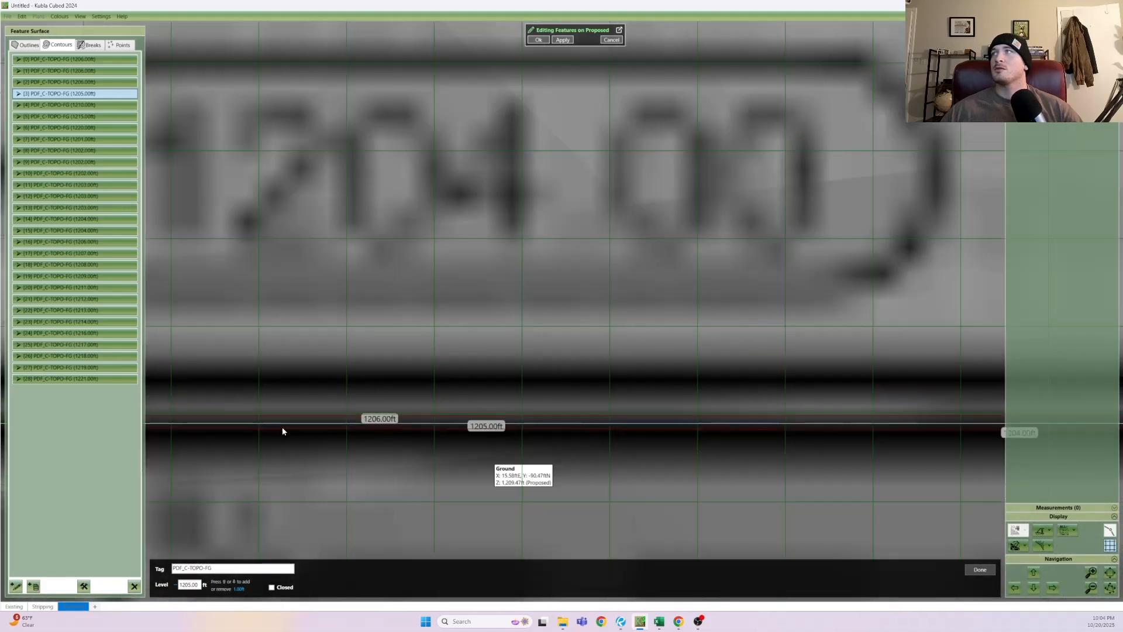
- Trace the 1205 ft contour east past the 1203.00 and 1202.61 spots and around the building's southeast corner to find its intersection with the 1204 ft contour
scroll(387, 427, down, 2)
mouse_move(782, 425)
middle_down()
mouse_move(248, 418)
mouse_move(306, 450)
middle_up()
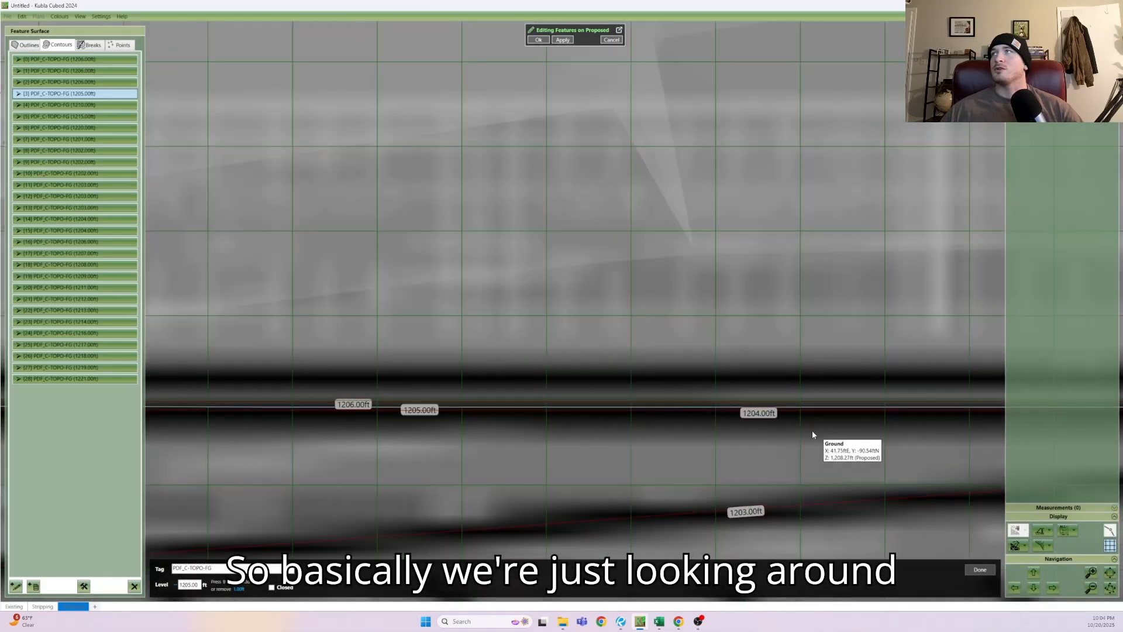
middle_drag(812, 435, 252, 466)
middle_drag(860, 461, 237, 457)
middle_drag(731, 459, 239, 459)
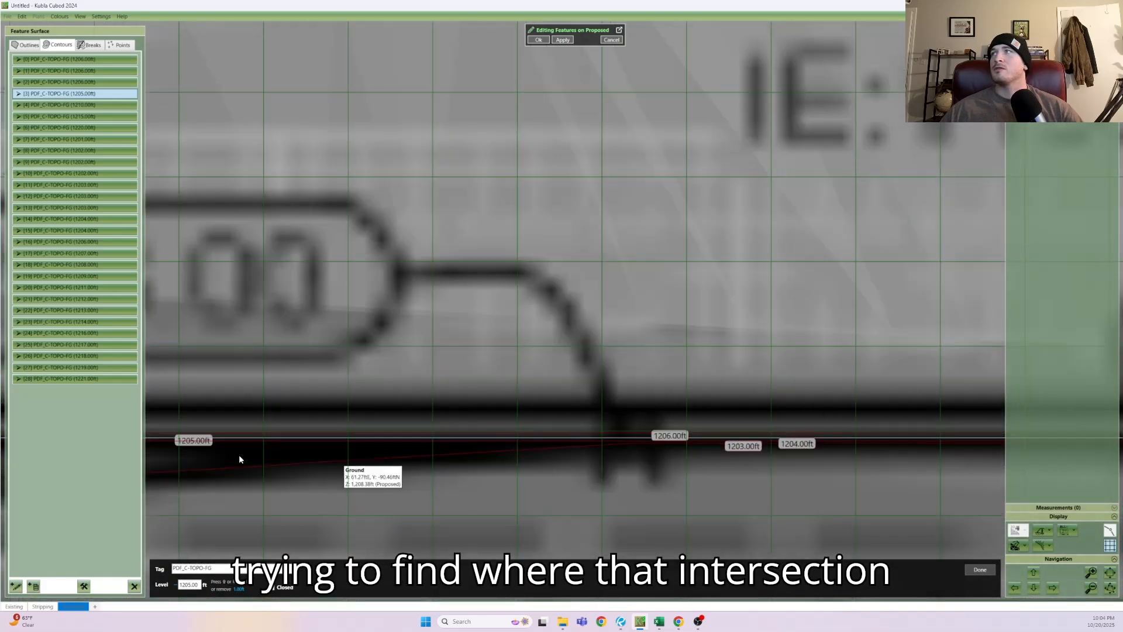
middle_drag(792, 473, 153, 482)
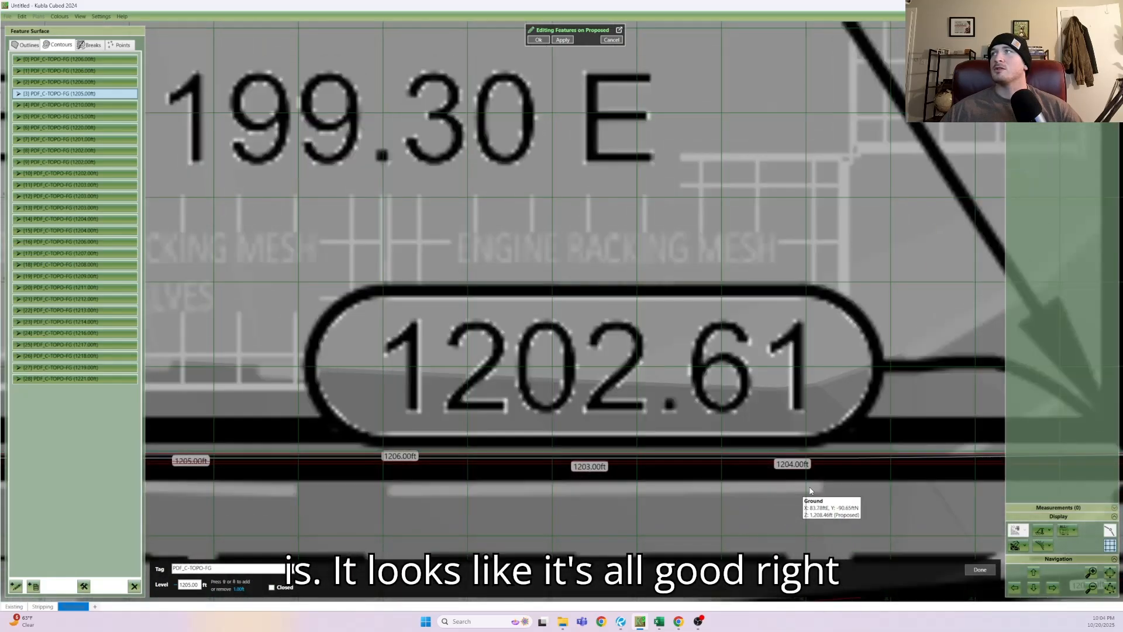
middle_drag(810, 490, 234, 492)
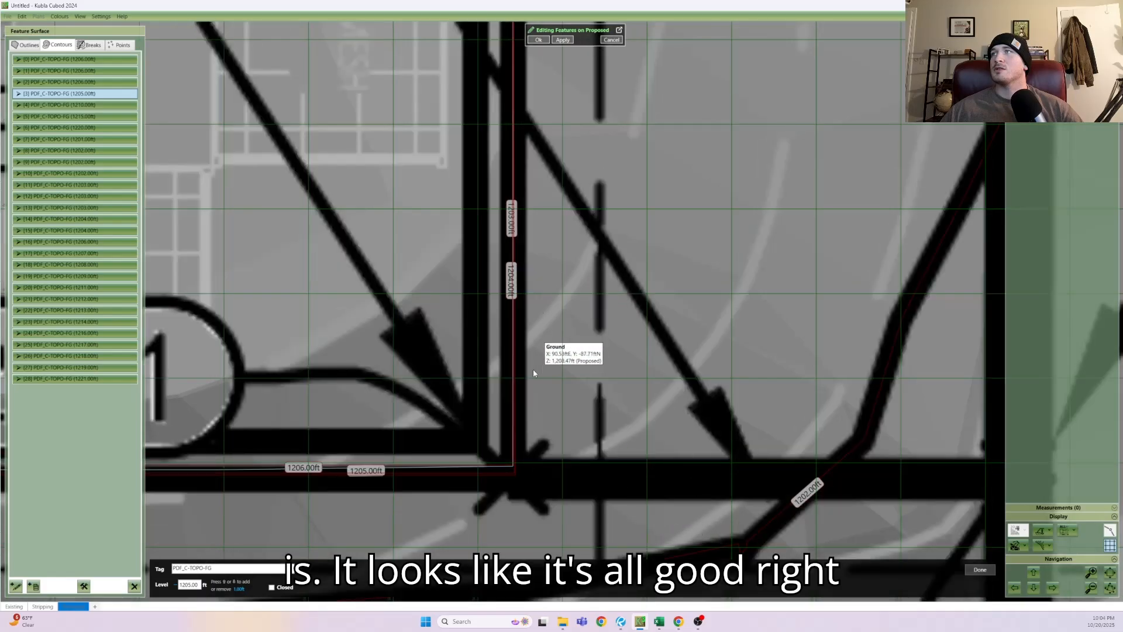
scroll(512, 437, up, 5)
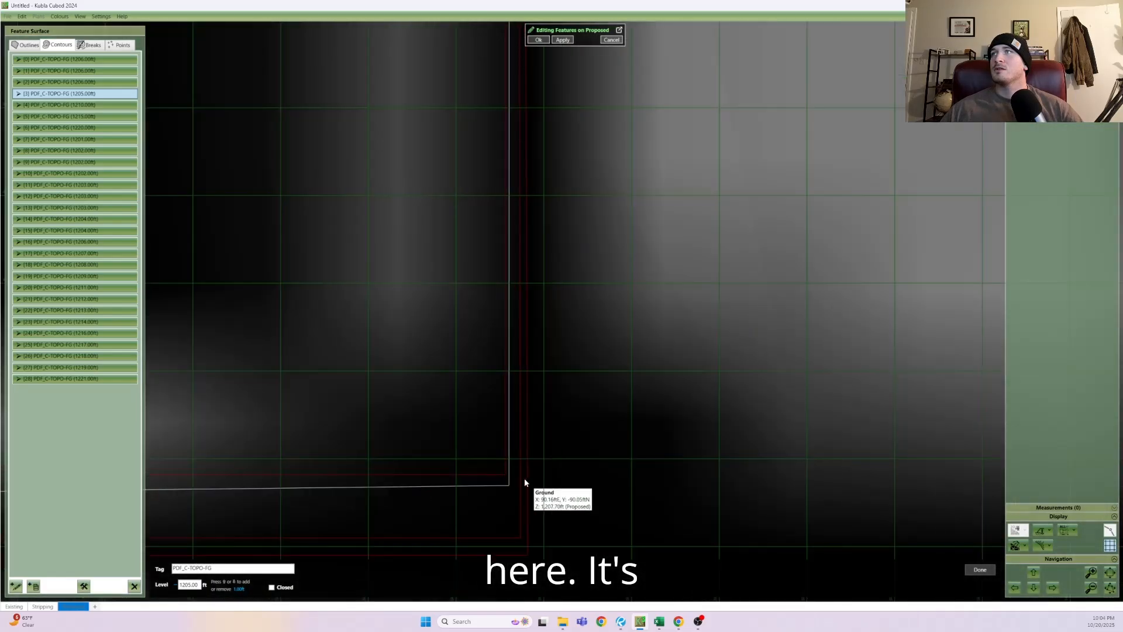
scroll(524, 479, down, 4)
middle_drag(571, 191, 592, 506)
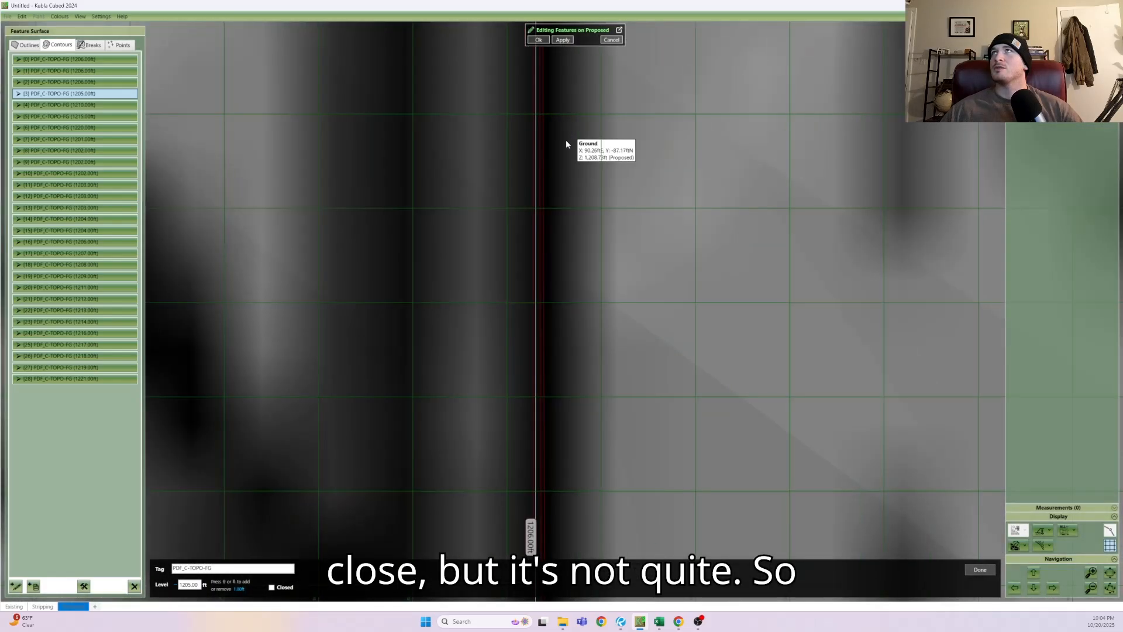
- Follow the 1205 ft contour north along the building's east wall and check it for overlaps with neighbouring contours
middle_drag(566, 141, 615, 458)
scroll(585, 216, down, 1)
middle_drag(581, 220, 523, 406)
middle_drag(543, 151, 515, 415)
middle_drag(528, 176, 553, 428)
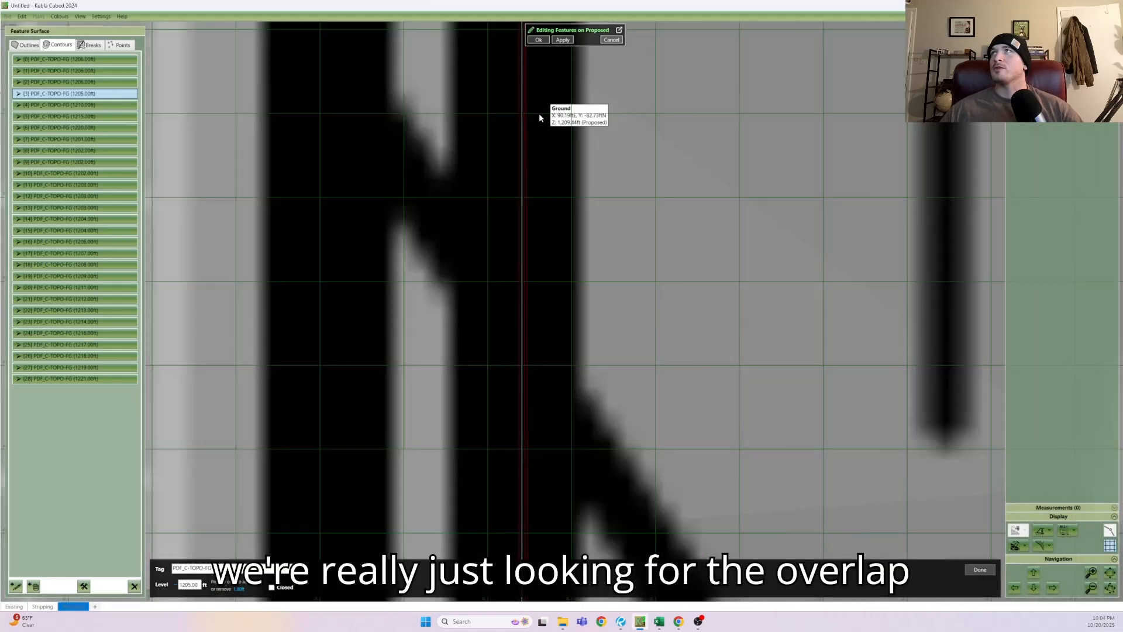
middle_drag(538, 113, 541, 360)
middle_drag(535, 148, 538, 412)
middle_drag(559, 178, 547, 347)
middle_drag(525, 158, 531, 380)
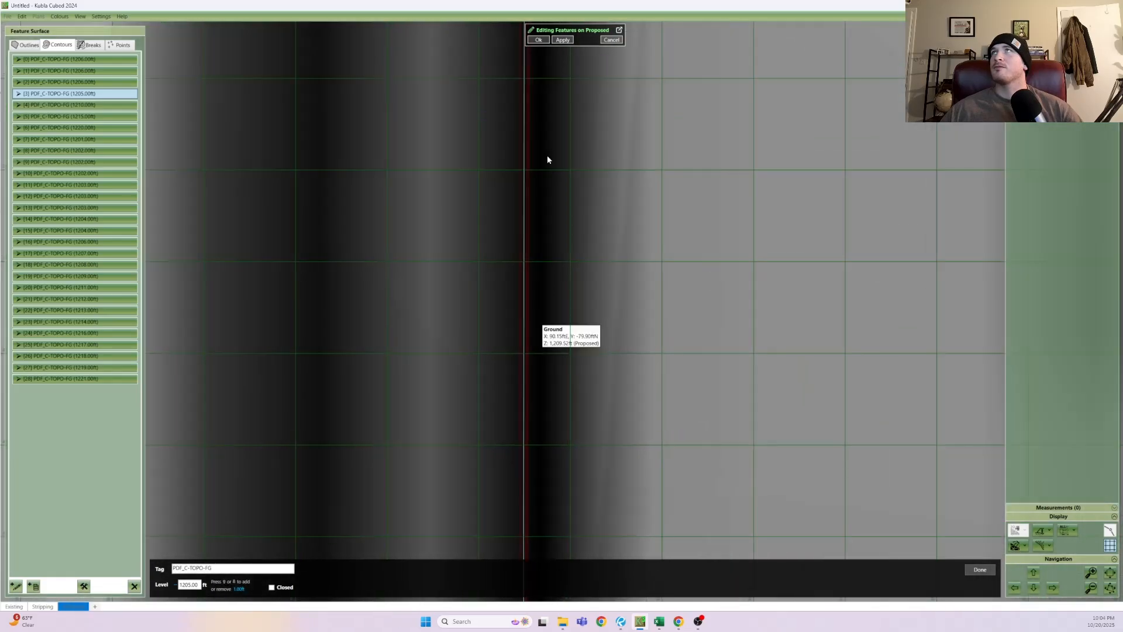
scroll(533, 111, down, 3)
scroll(523, 130, up, 5)
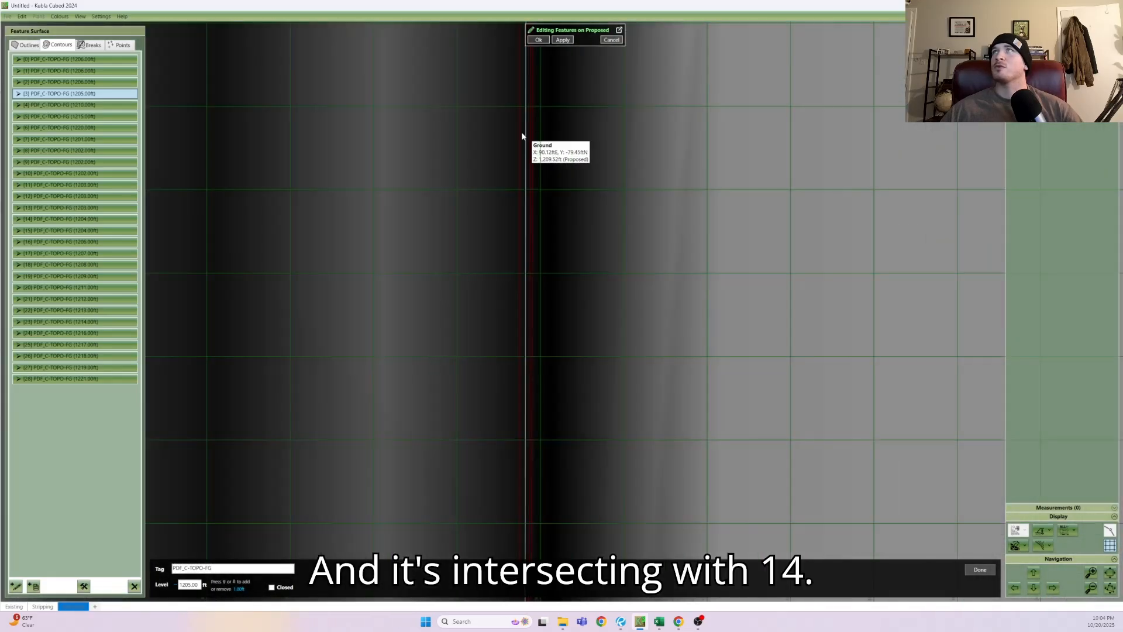
- Select the closely spaced contours at the east wall one after another to identify them, ending with the 1204 ft contour [14]
click(519, 138)
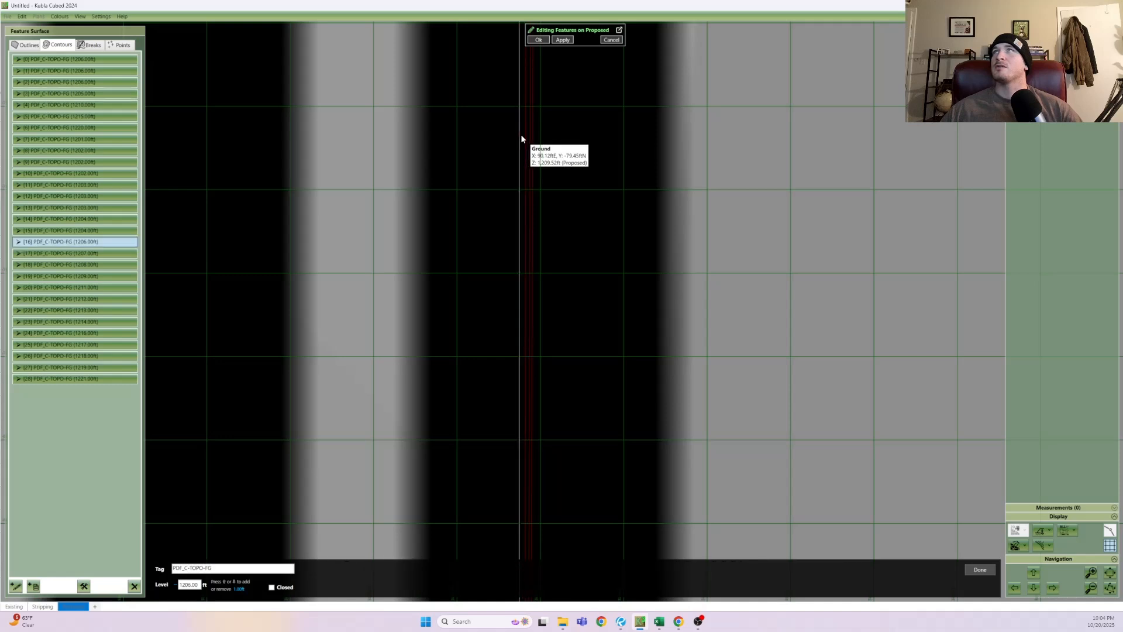
click(524, 139)
click(530, 140)
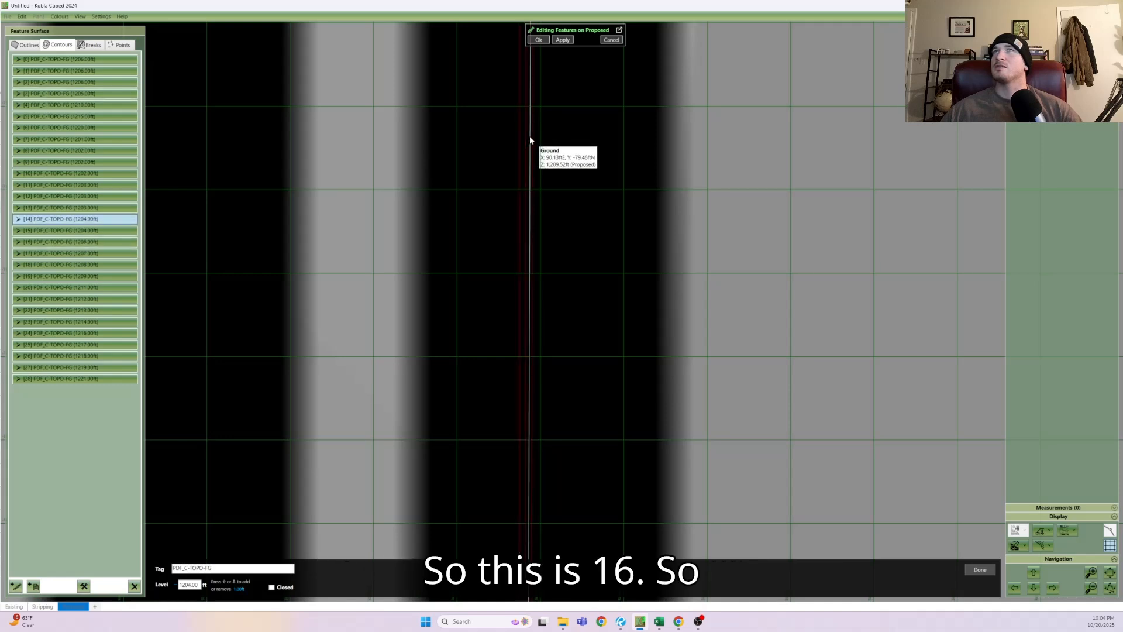
scroll(579, 329, down, 2)
middle_drag(584, 332, 543, 65)
scroll(505, 318, up, 3)
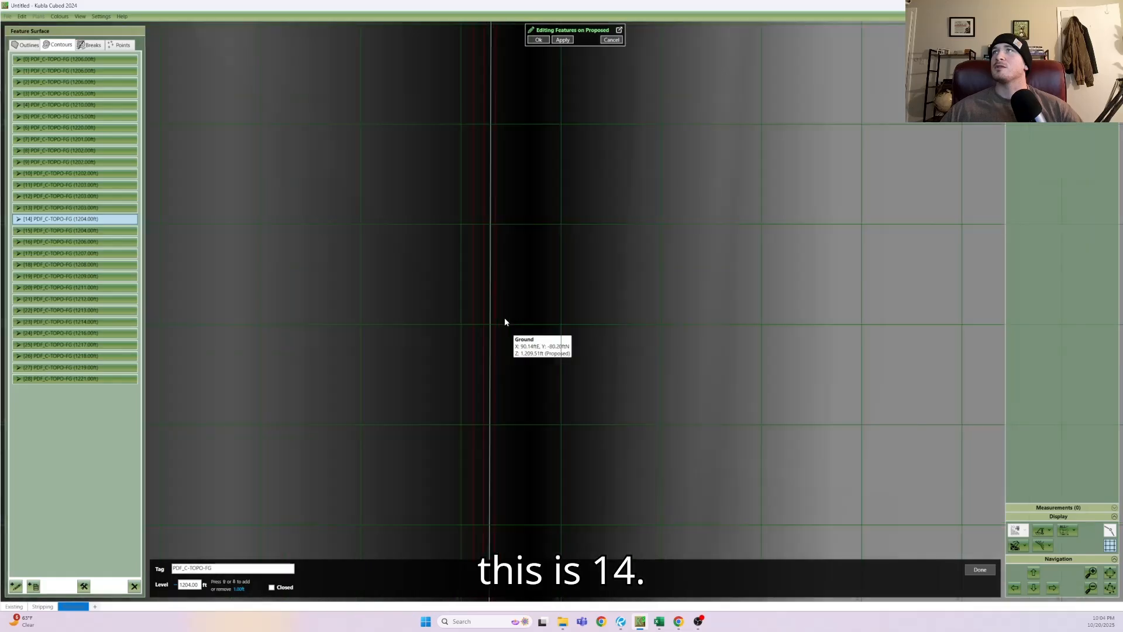
- Trace the 1204 ft contour south along the building's east wall and check for crossings with adjacent contours
middle_drag(504, 452, 480, 174)
middle_drag(505, 512, 468, 157)
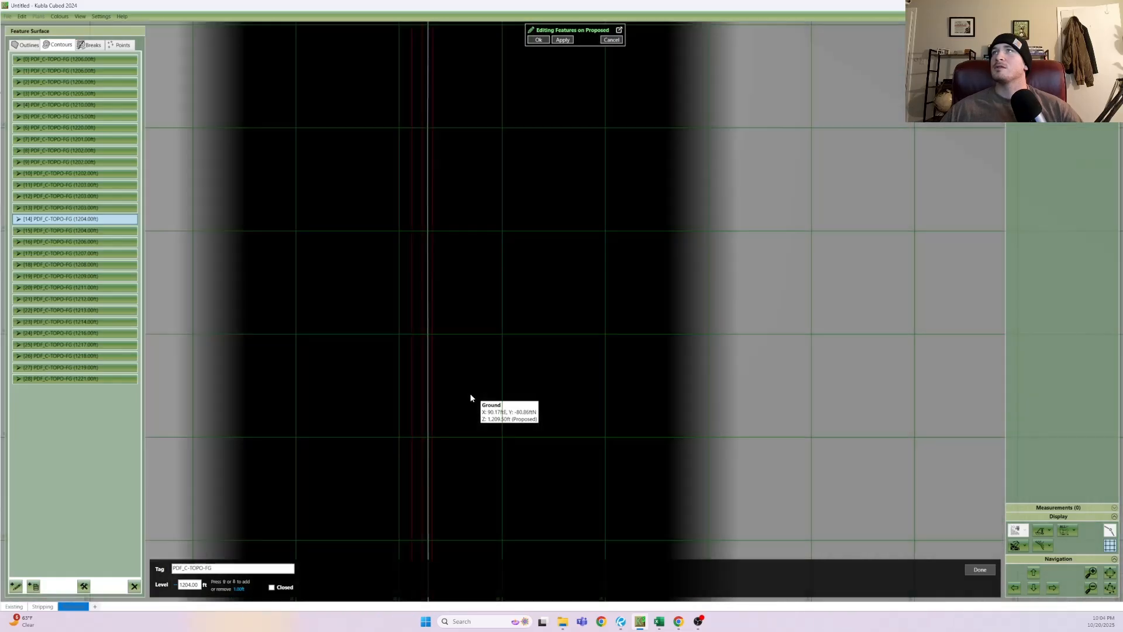
scroll(474, 436, down, 2)
middle_drag(474, 459, 440, 139)
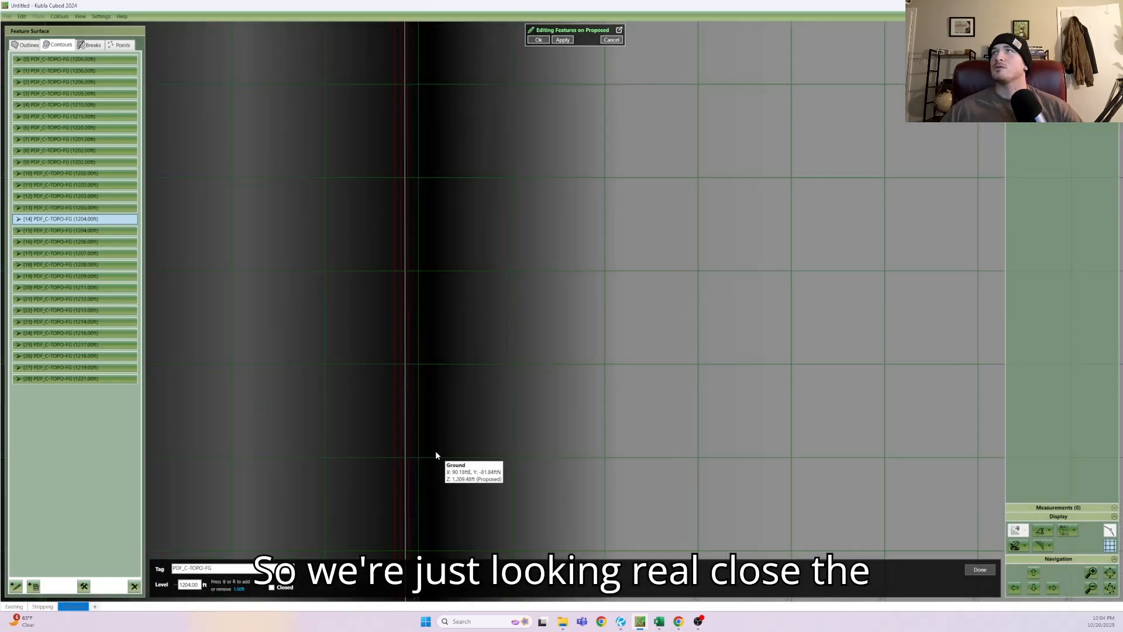
middle_drag(435, 454, 461, 183)
middle_drag(454, 479, 457, 220)
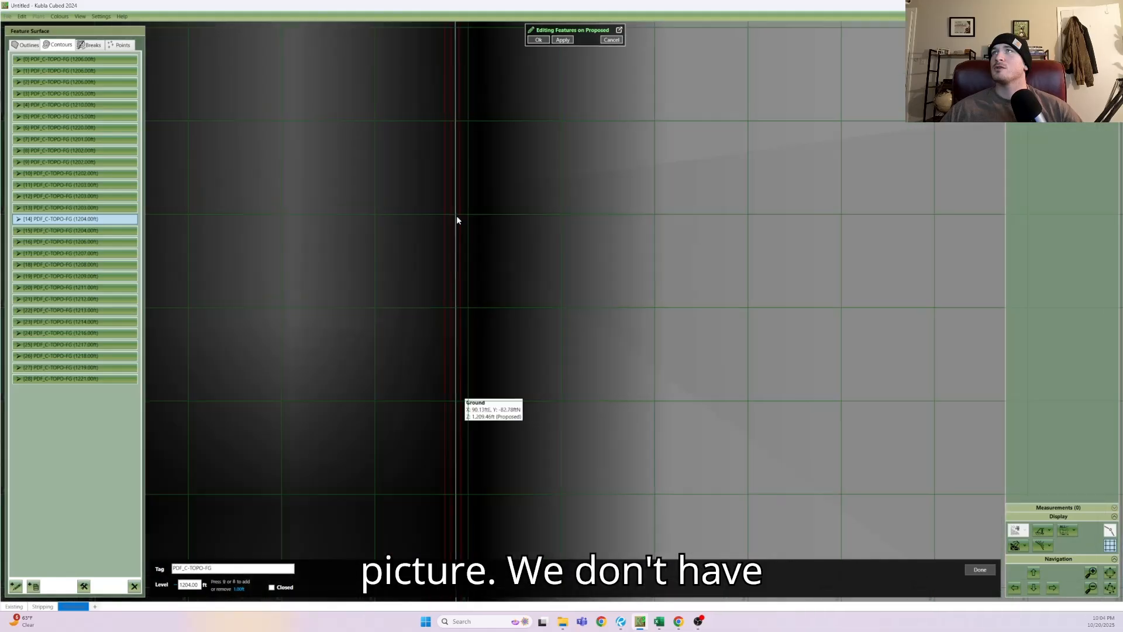
middle_drag(468, 436, 436, 181)
middle_drag(456, 426, 467, 283)
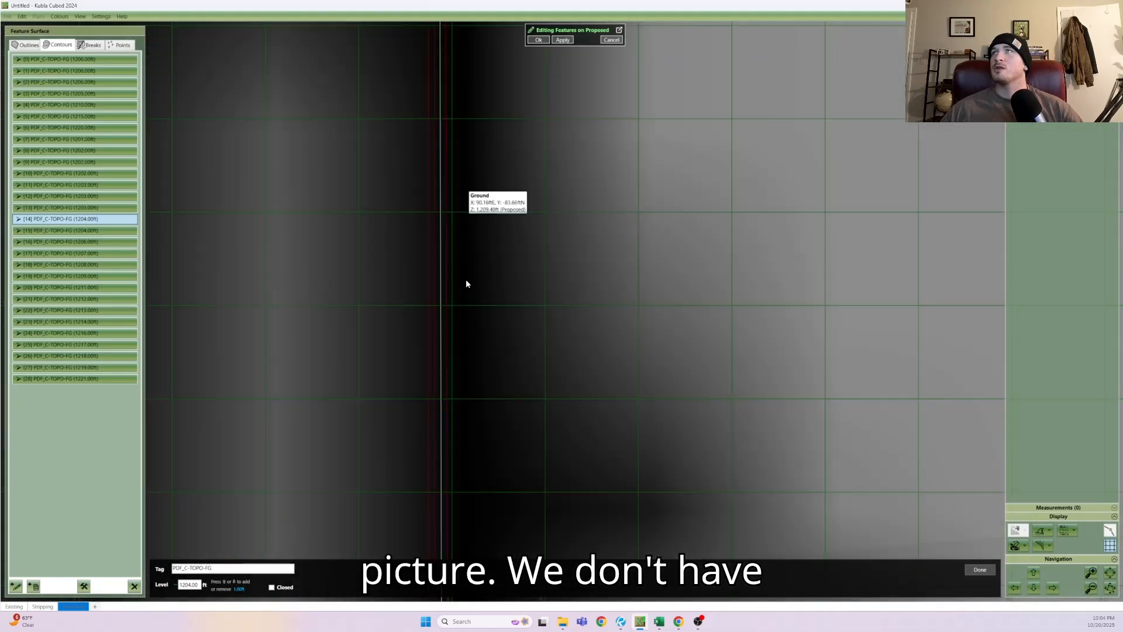
scroll(476, 437, down, 3)
middle_drag(483, 469, 462, 178)
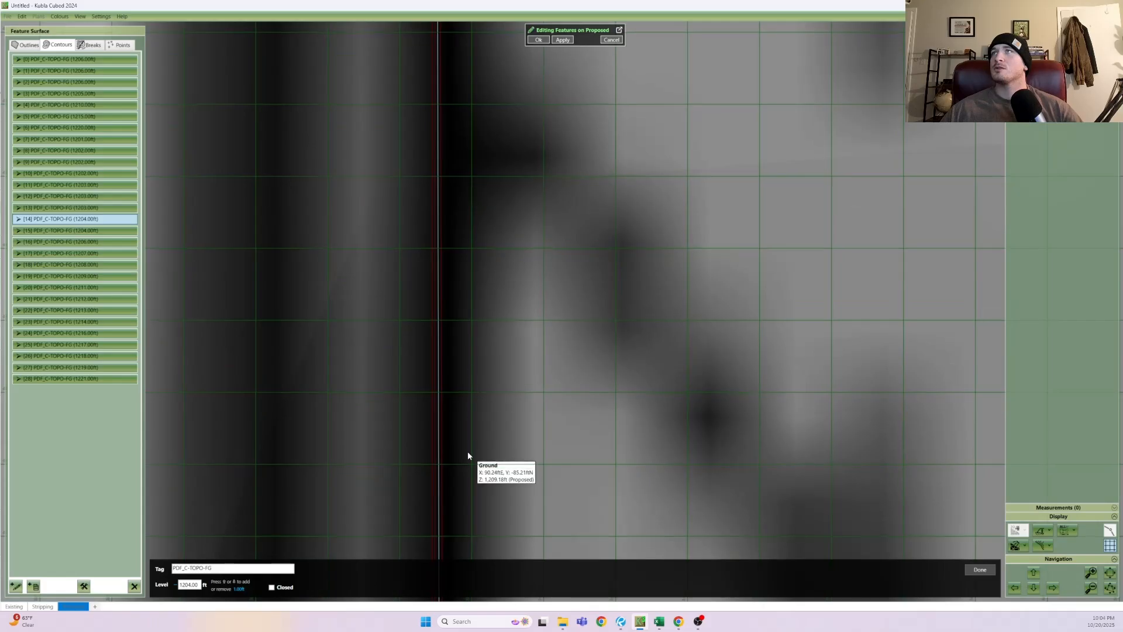
middle_drag(468, 455, 447, 150)
middle_drag(454, 466, 446, 205)
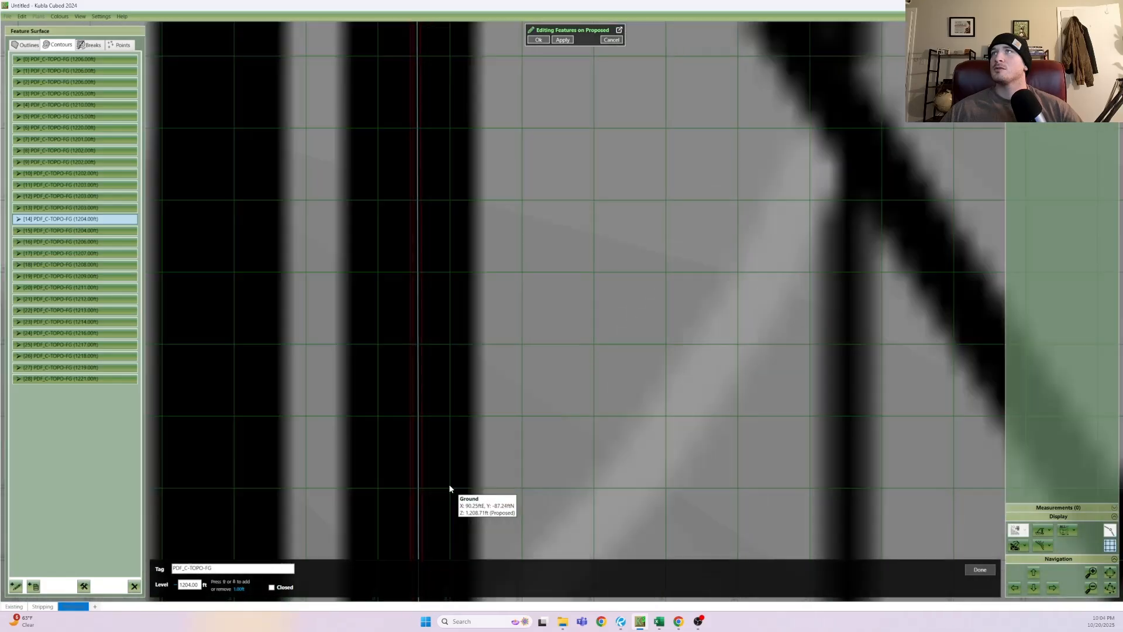
middle_drag(449, 489, 447, 222)
middle_drag(446, 487, 427, 205)
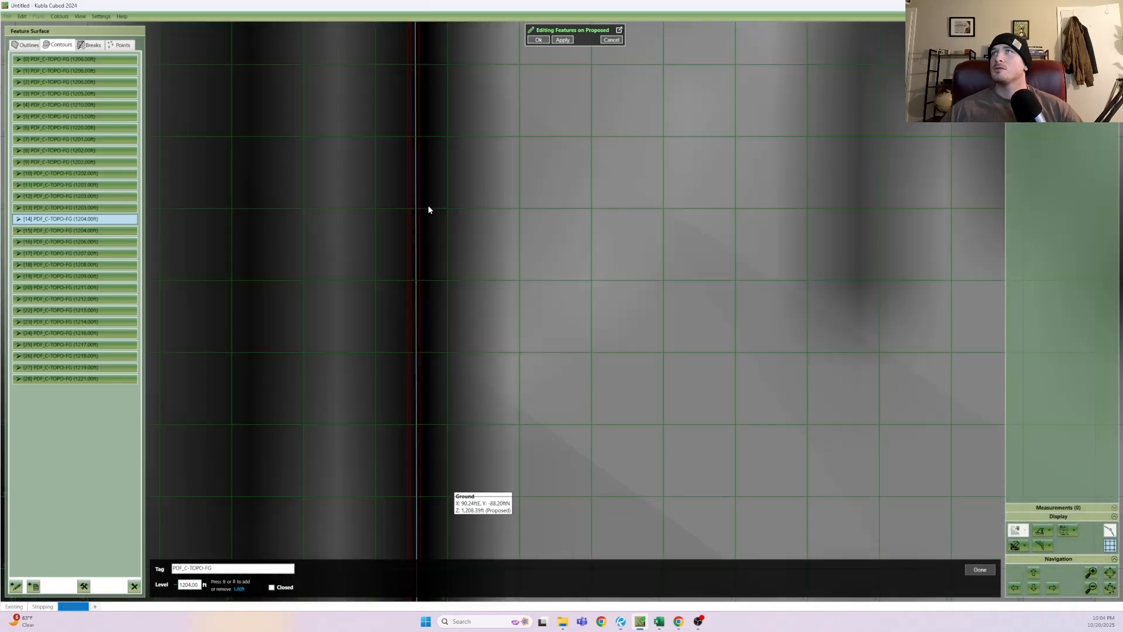
middle_drag(430, 474, 413, 215)
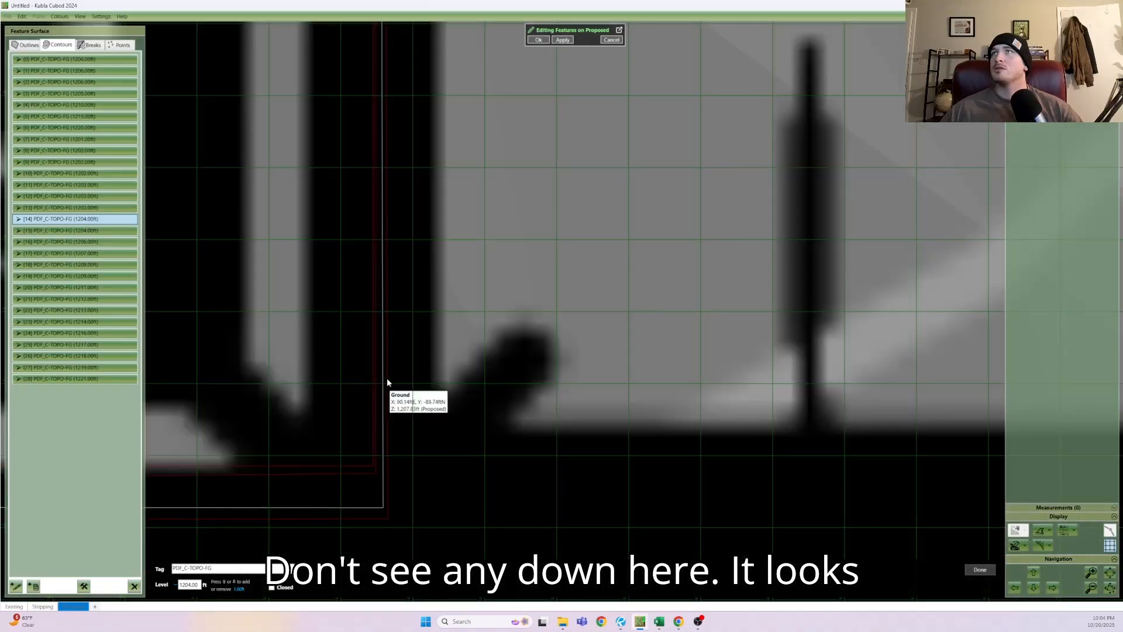
- Inspect the stacked contours at the building's southeast corner and along its south wall for intersections
scroll(395, 385, up, 1)
scroll(391, 375, down, 8)
scroll(340, 402, down, 1)
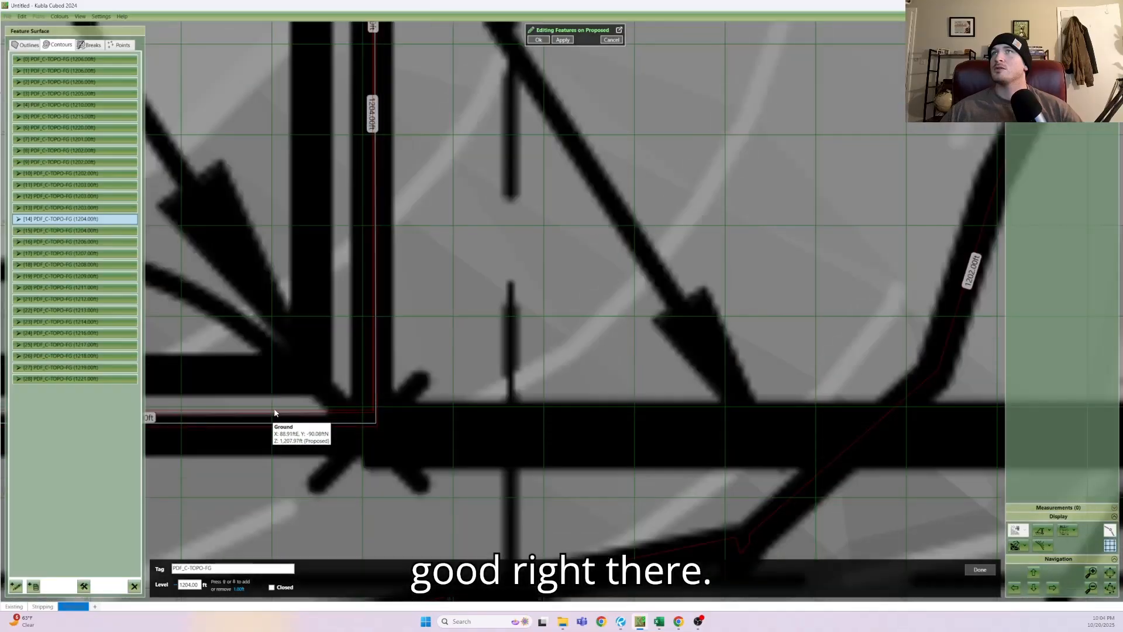
middle_drag(261, 415, 711, 409)
middle_drag(273, 439, 774, 448)
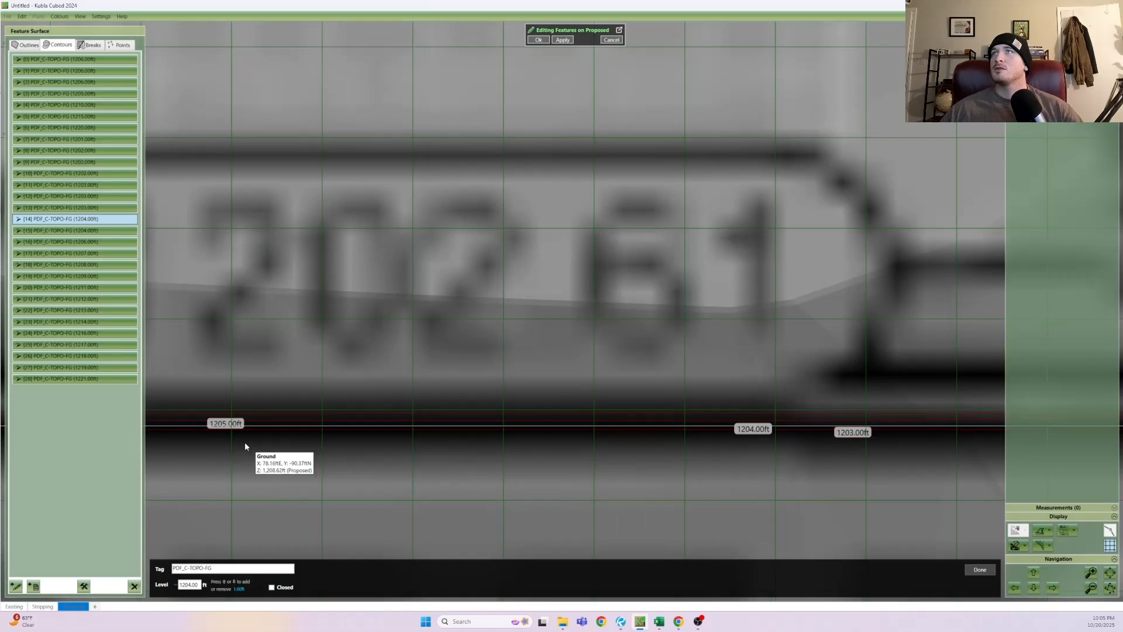
middle_drag(249, 449, 751, 468)
scroll(220, 484, down, 1)
middle_drag(219, 480, 729, 476)
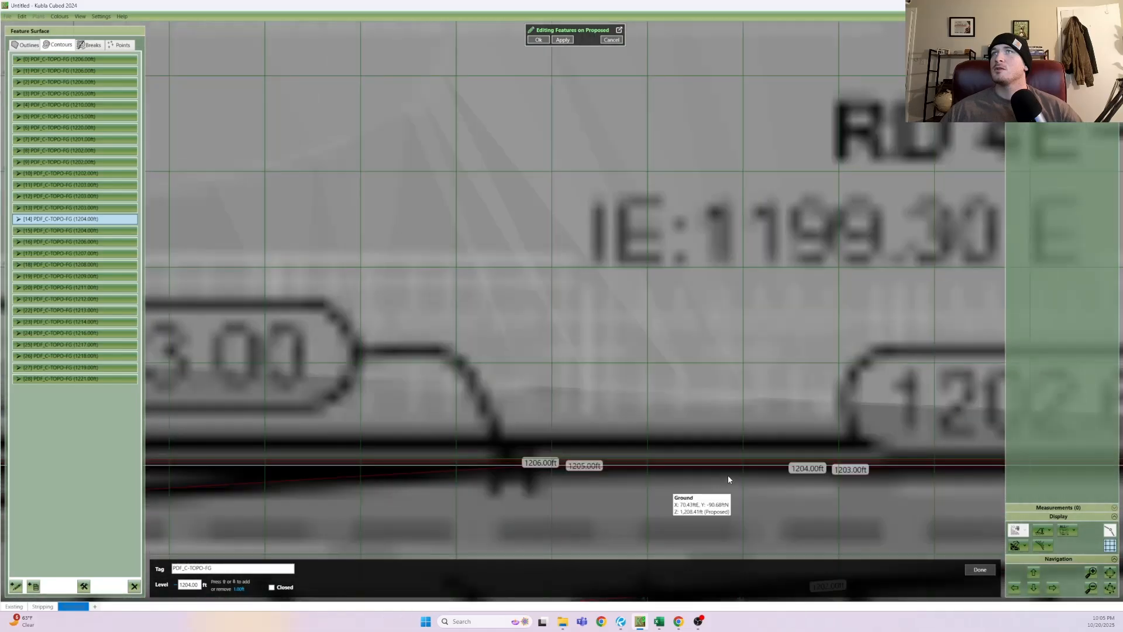
scroll(669, 485, up, 1)
middle_drag(815, 470, 123, 451)
scroll(745, 185, down, 1)
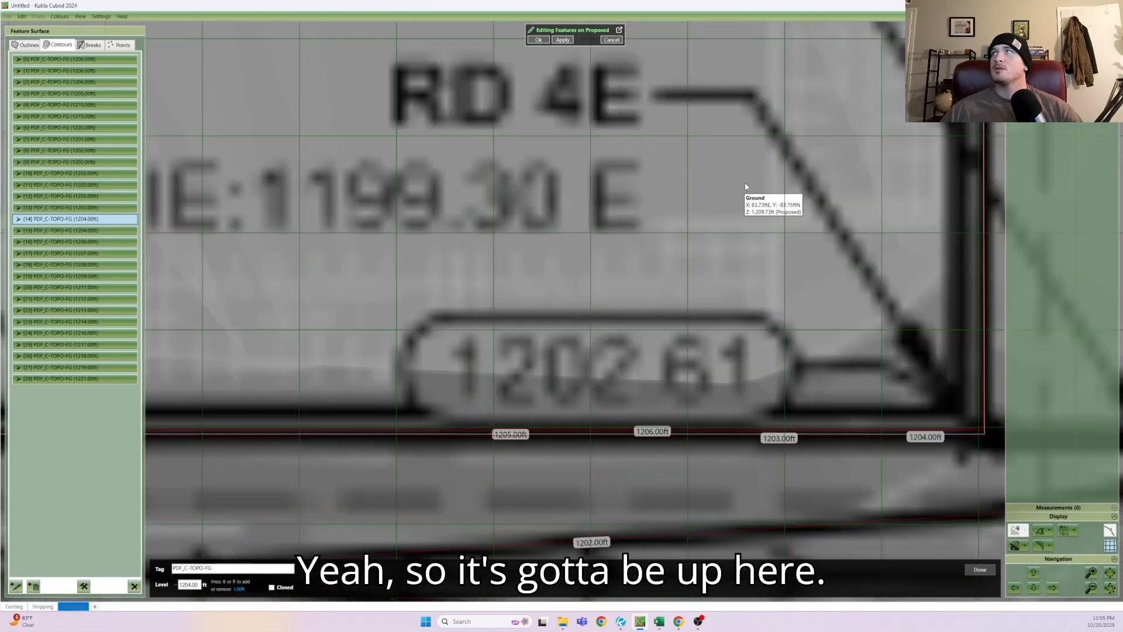
- Inspect the 1204 ft contour from where it joins the east wall near the 6.98% slope arrow, looking for the overlap
scroll(812, 174, down, 1)
middle_drag(853, 131, 644, 354)
scroll(644, 354, down, 3)
middle_drag(808, 163, 667, 513)
scroll(667, 509, down, 1)
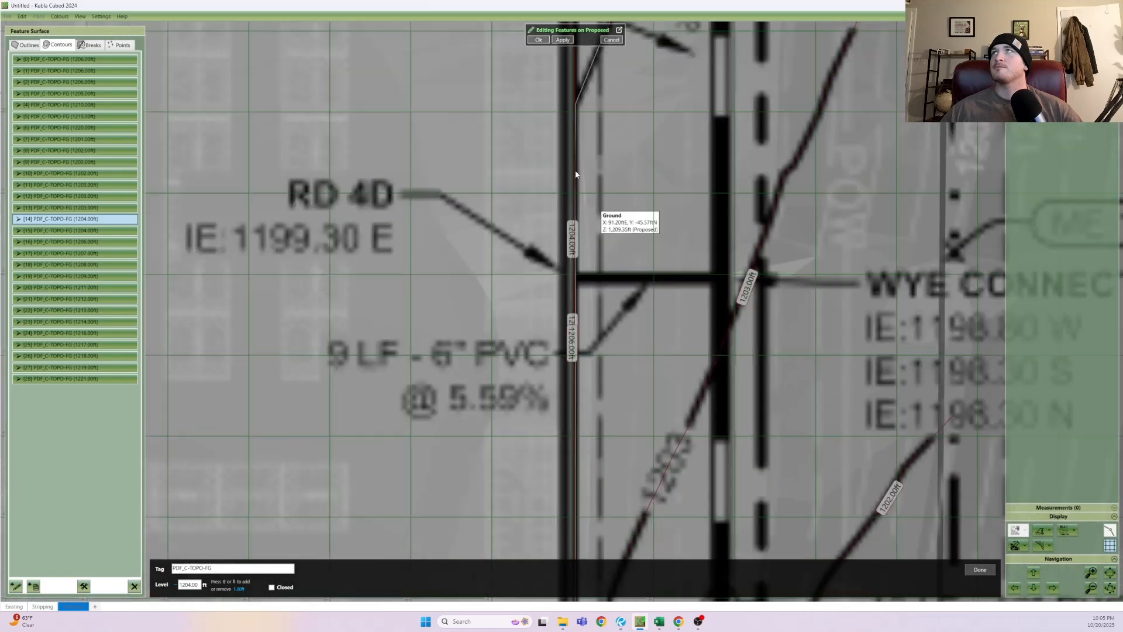
middle_drag(571, 148, 545, 490)
scroll(559, 432, up, 4)
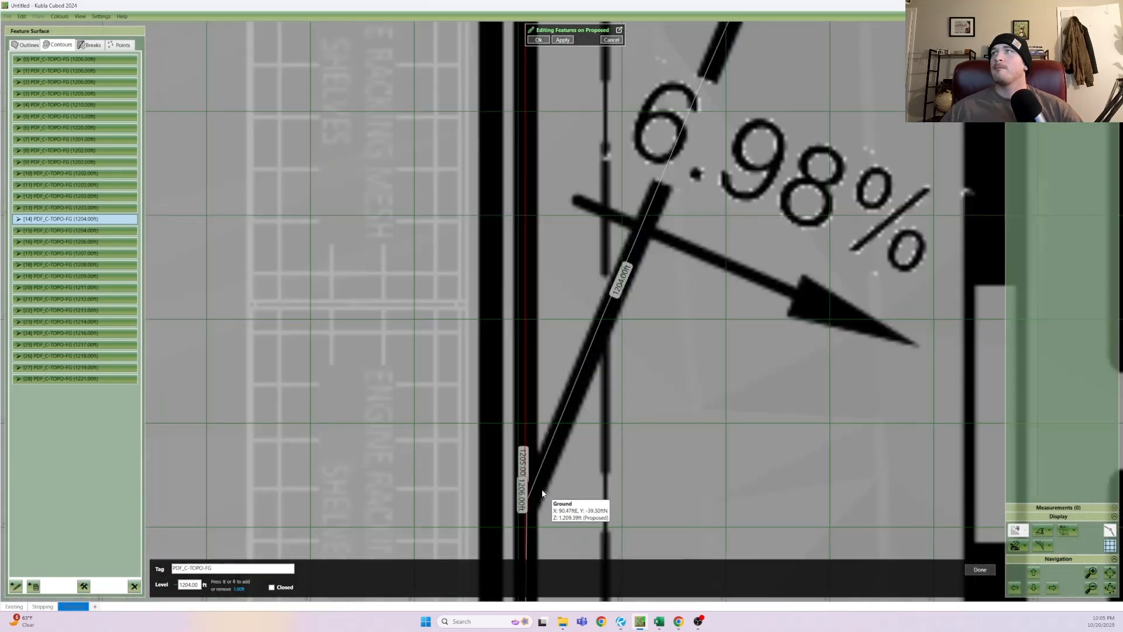
scroll(539, 490, up, 4)
scroll(505, 525, up, 4)
middle_drag(486, 346, 484, 259)
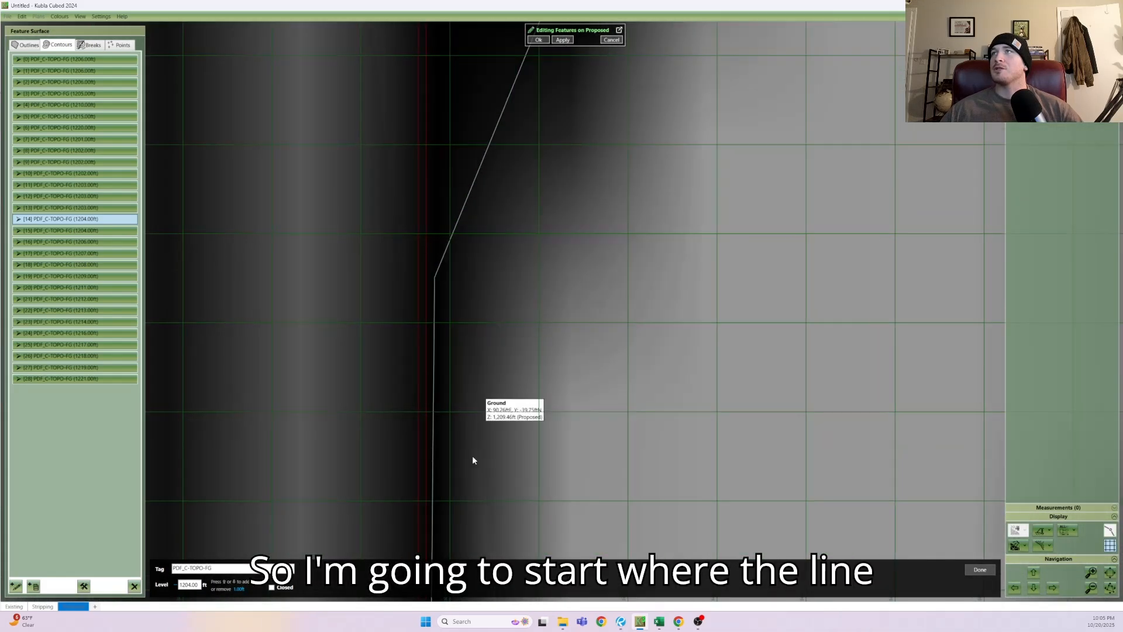
middle_drag(472, 455, 440, 173)
middle_drag(448, 499, 451, 246)
middle_drag(442, 477, 434, 309)
scroll(419, 351, up, 4)
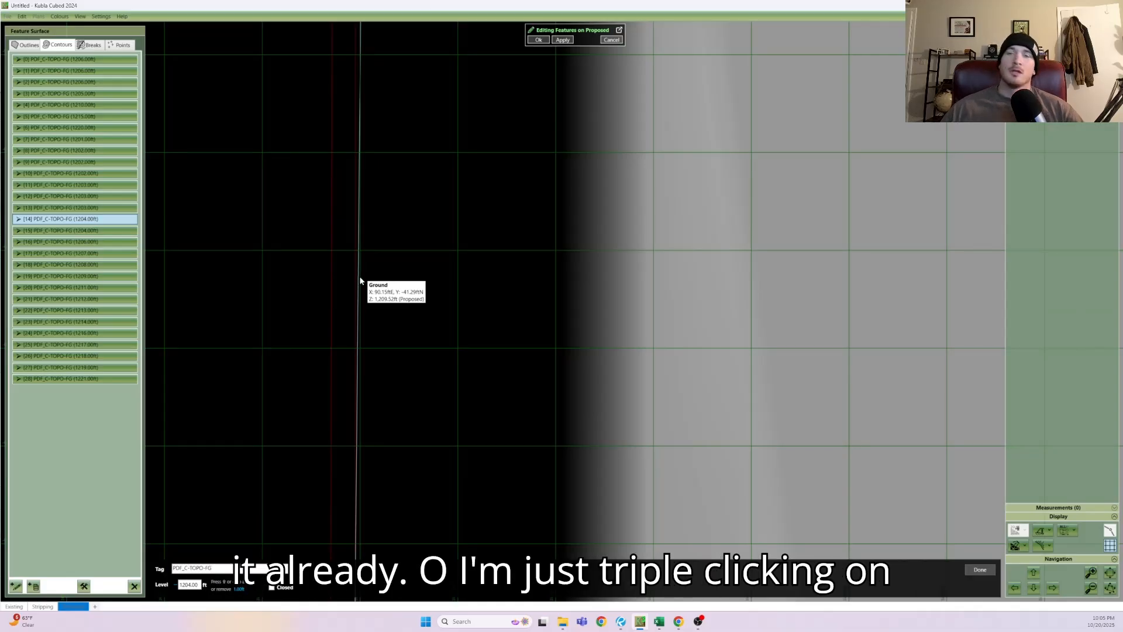
- Shift the 1204 ft contour's segment just south of its bend at the east wall slightly east, to X 90.18 and 90.15
triple_click(361, 221)
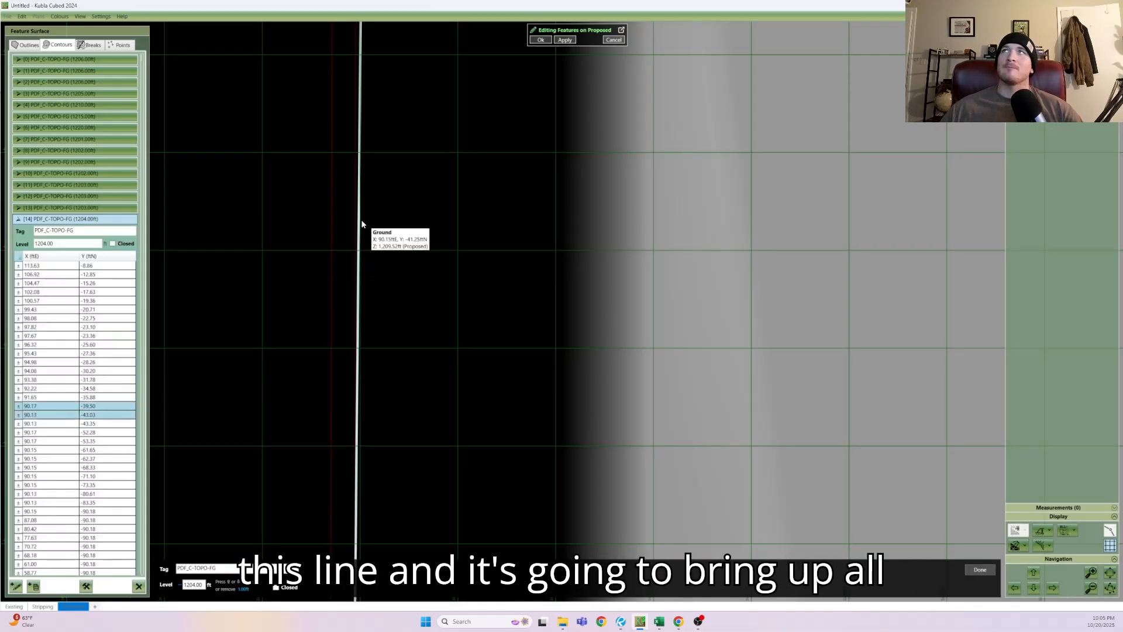
scroll(413, 462, down, 1)
middle_drag(384, 240, 382, 226)
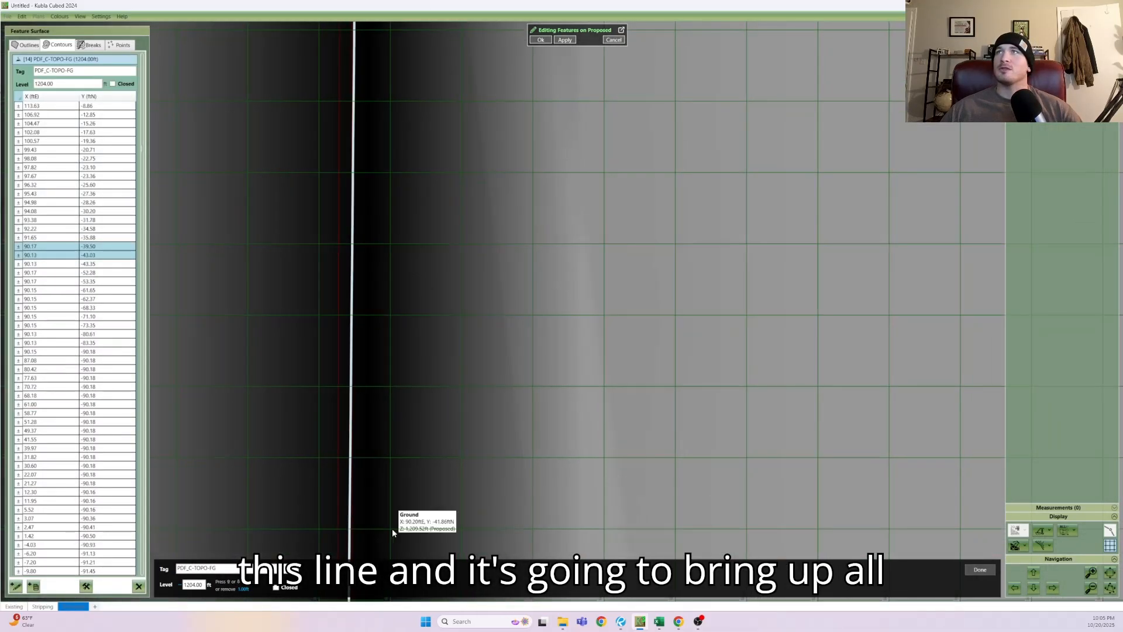
middle_drag(392, 528, 374, 281)
middle_drag(391, 475, 381, 394)
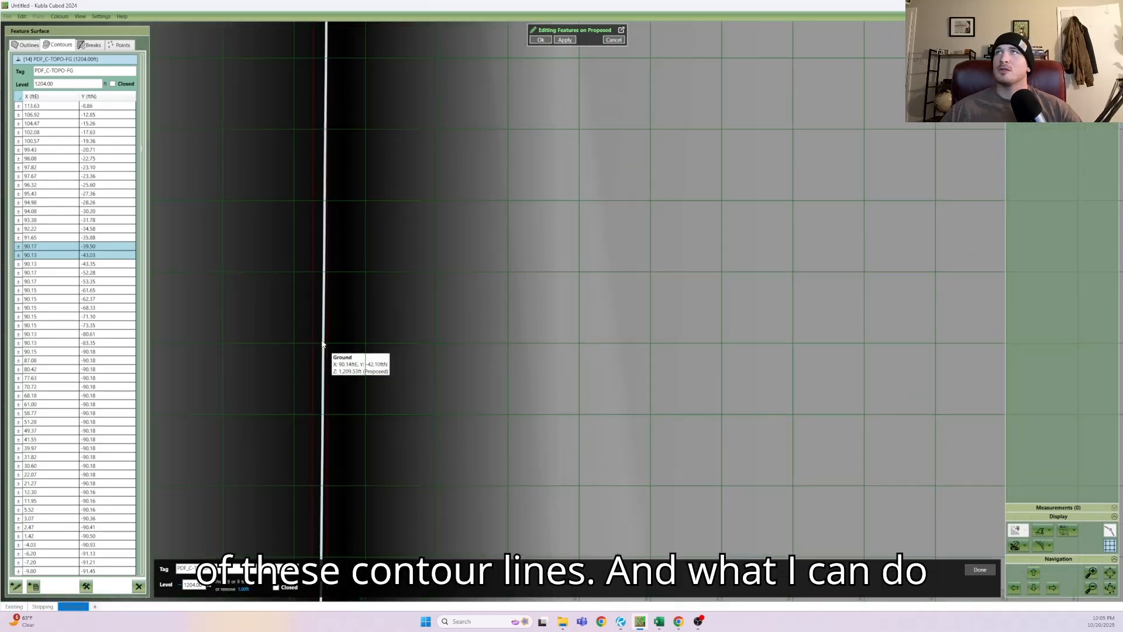
scroll(326, 350, up, 1)
drag(328, 349, 351, 349)
- Move the shifted segment's southern vertex, at Y -43.03, slightly farther east to X 90.16
scroll(403, 499, down, 4)
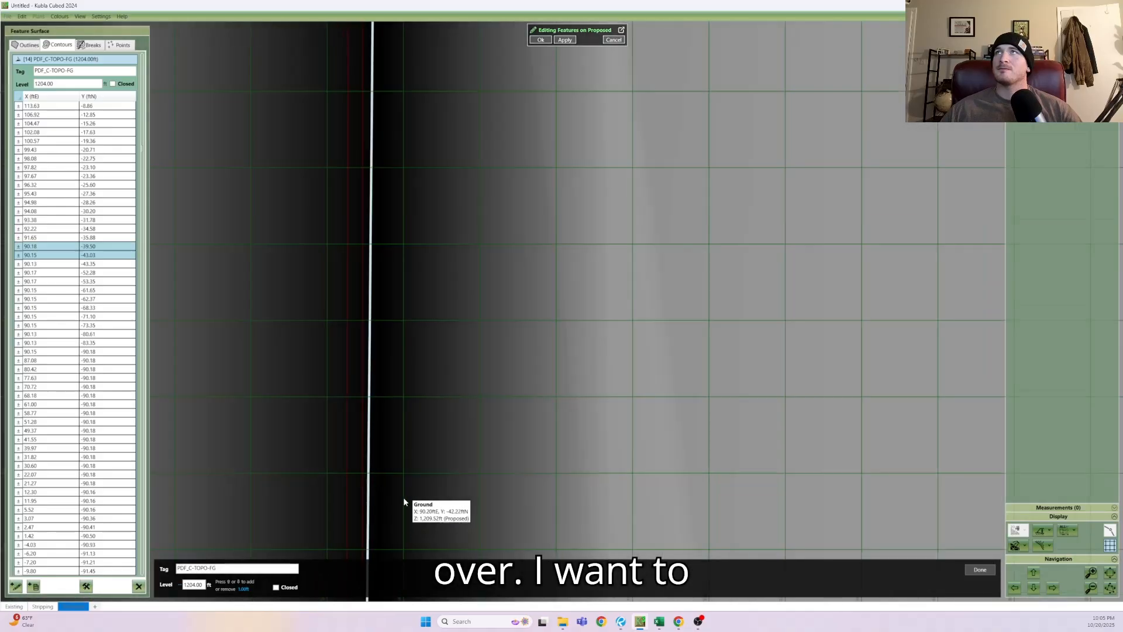
middle_drag(408, 507, 379, 186)
middle_drag(382, 516, 367, 211)
scroll(326, 462, up, 1)
scroll(325, 463, up, 3)
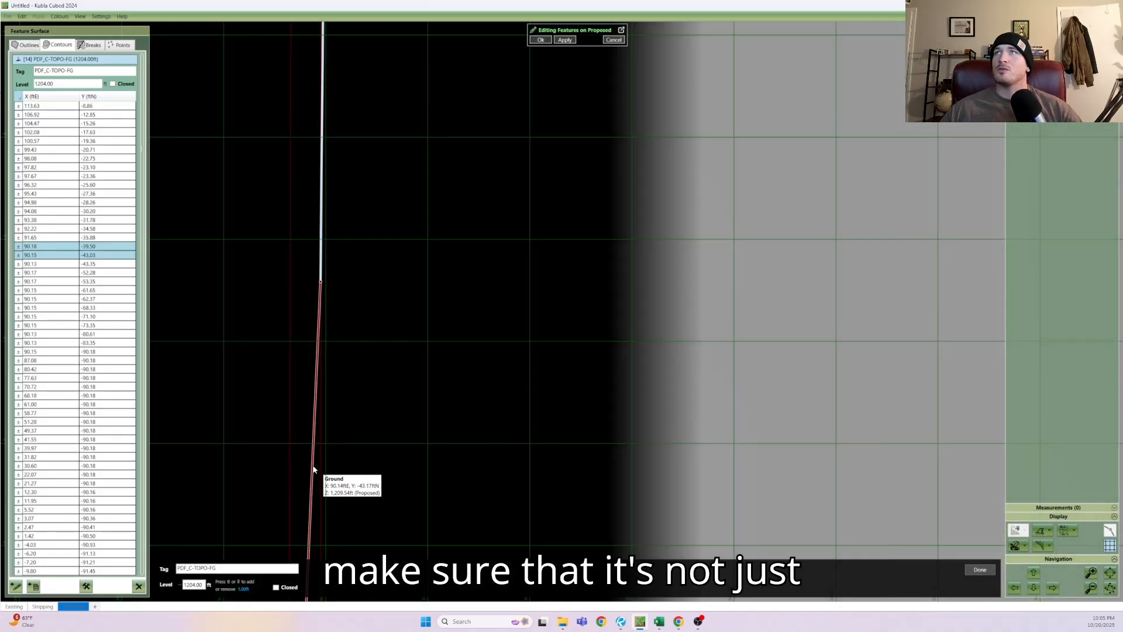
drag(321, 283, 336, 283)
- Move the next vertex south on the 1204 ft contour east to about X 90.16, Y -43.34
scroll(364, 436, down, 3)
scroll(377, 489, down, 4)
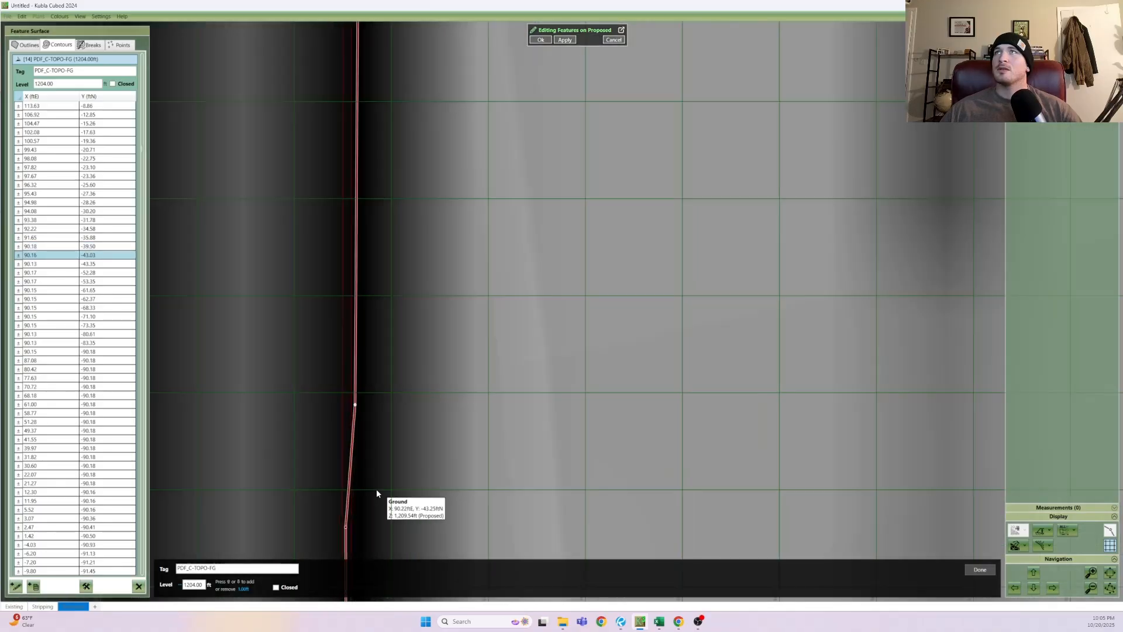
middle_drag(376, 489, 356, 211)
scroll(346, 248, up, 3)
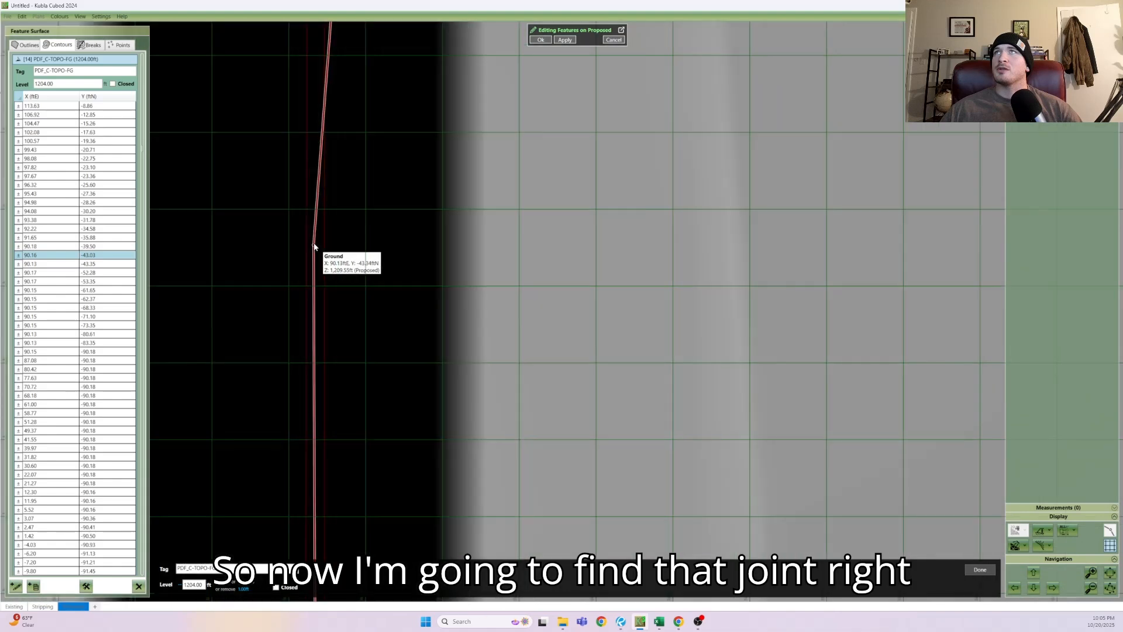
drag(316, 245, 334, 244)
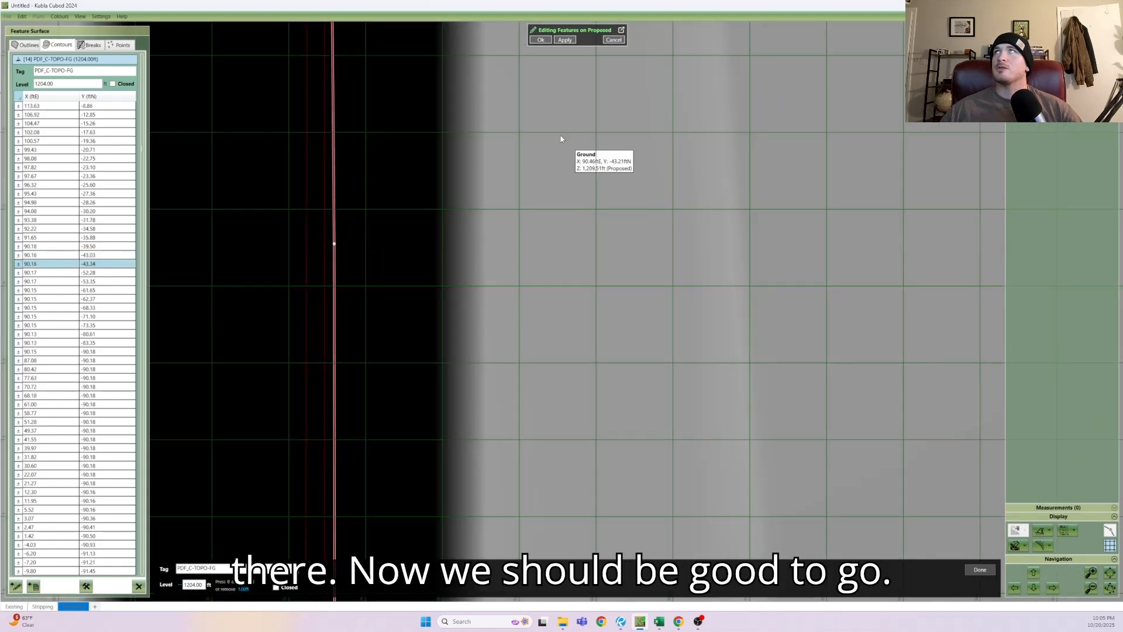
- Generate an automatic outline for the proposed feature surface and accept the surface edits
click(78, 47)
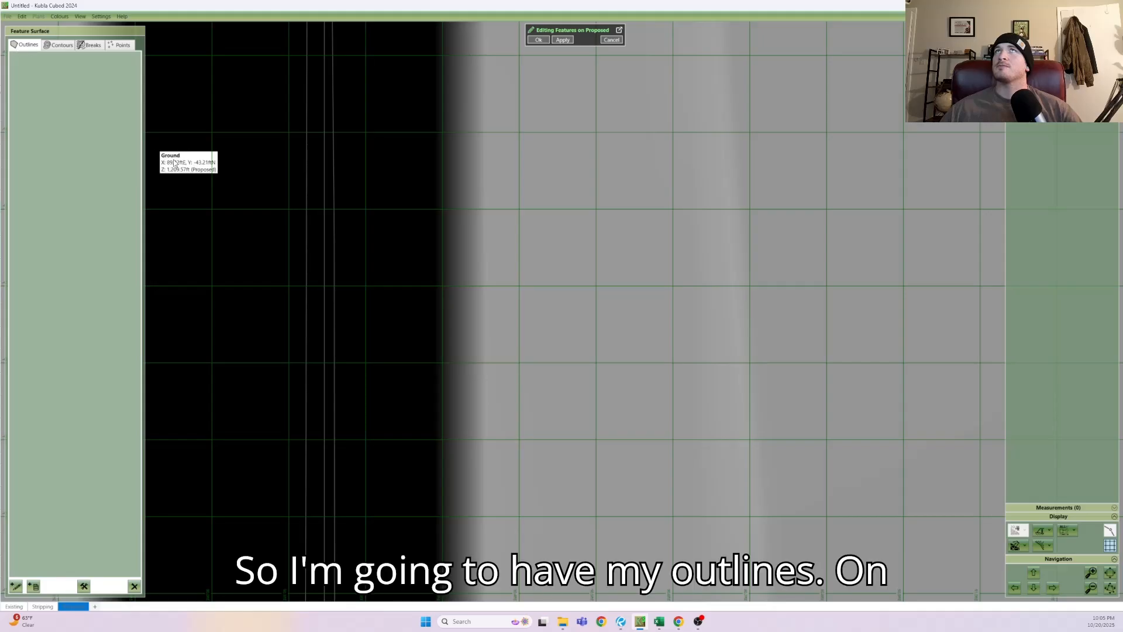
scroll(304, 256, down, 10)
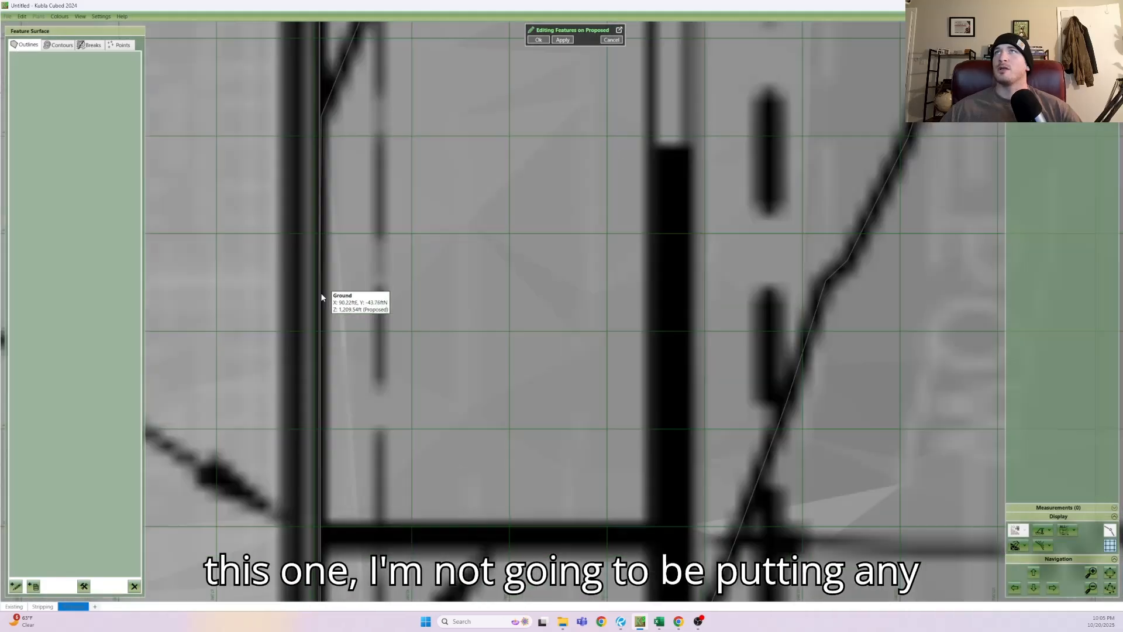
scroll(320, 297, down, 10)
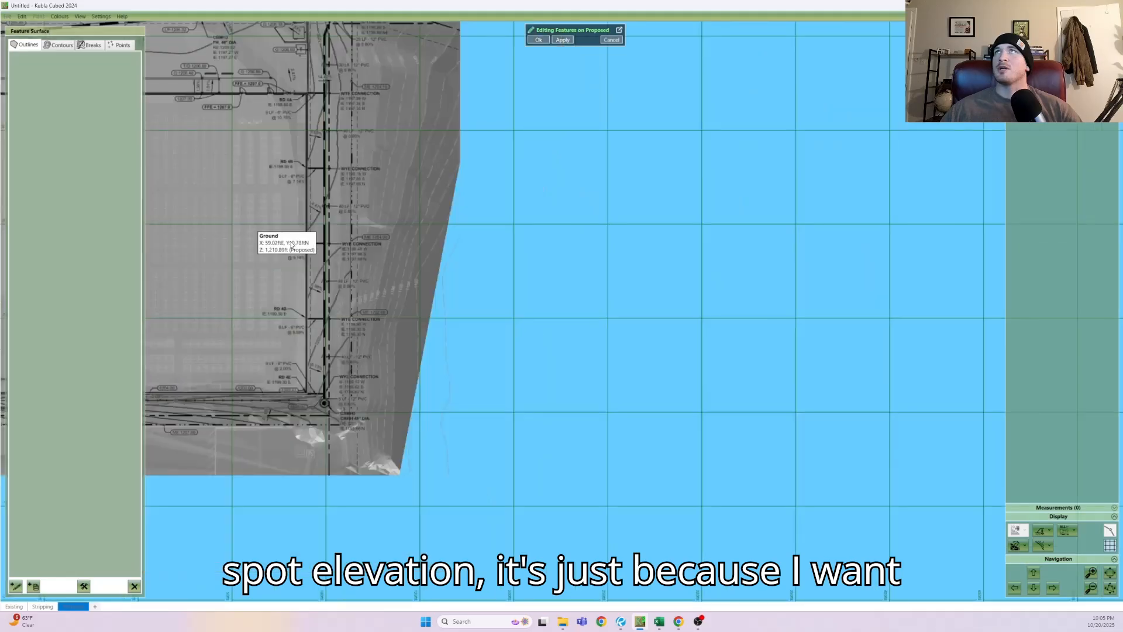
middle_drag(292, 246, 633, 427)
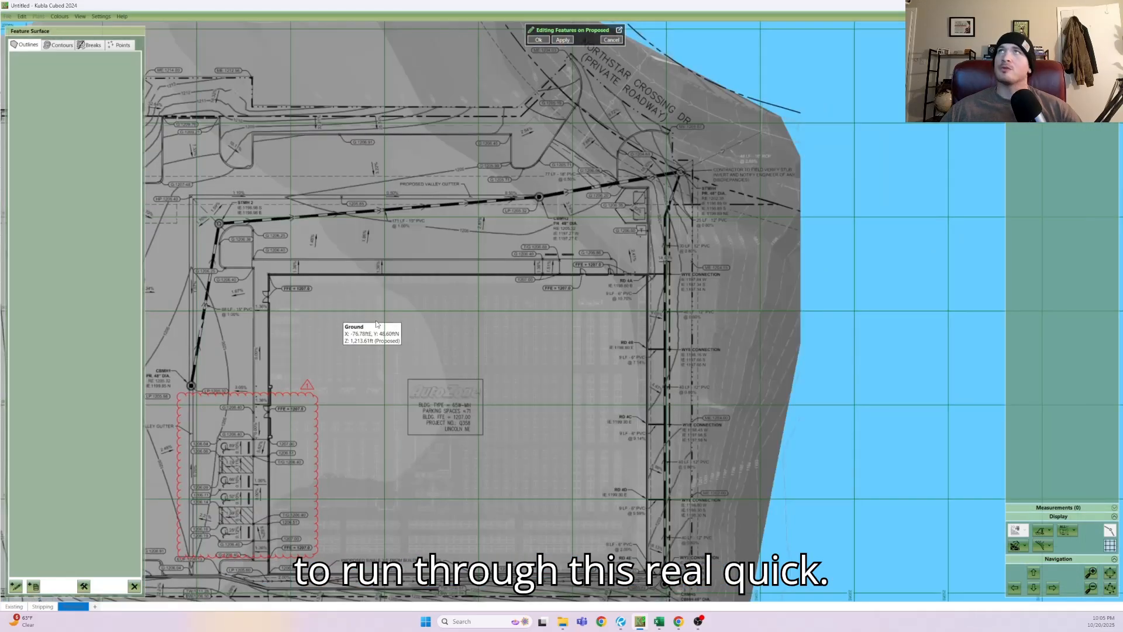
middle_drag(474, 343, 629, 369)
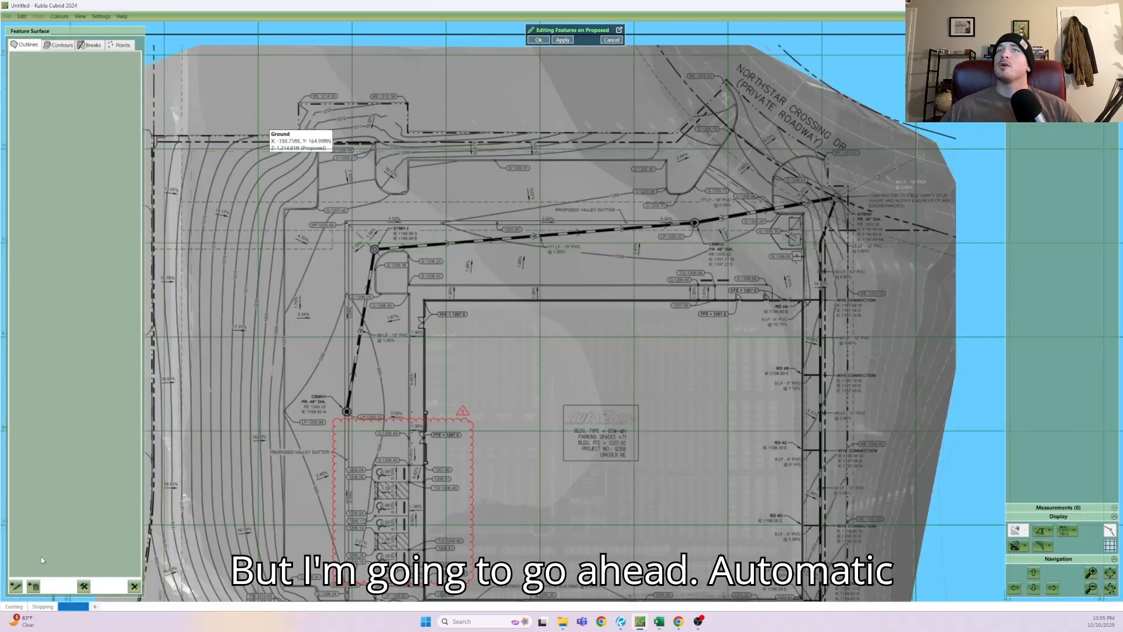
click(16, 585)
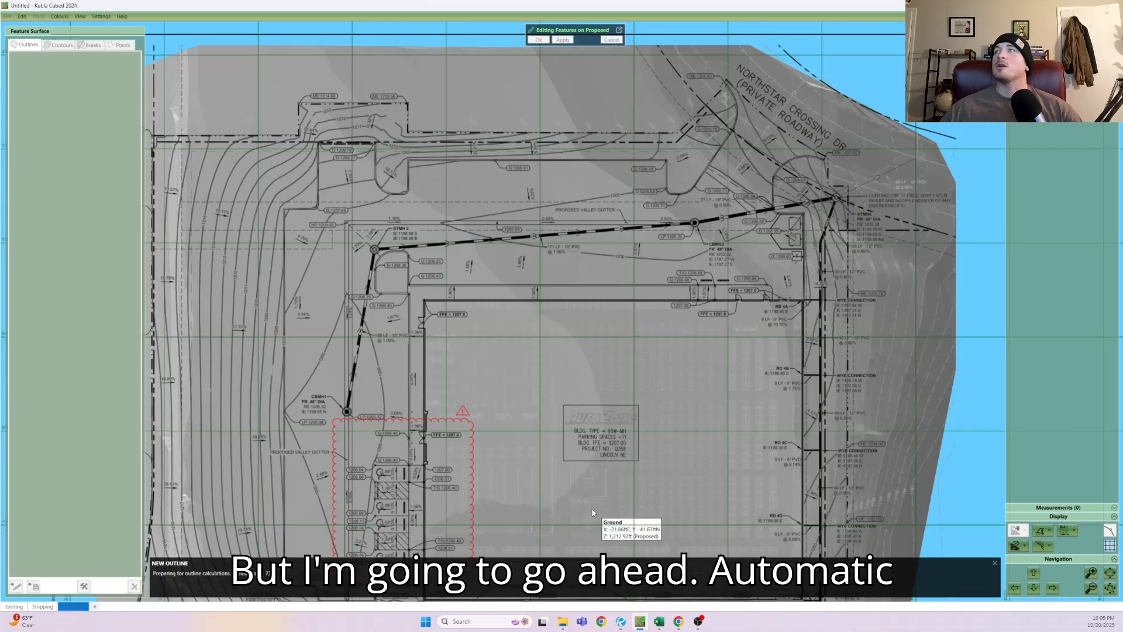
click(981, 575)
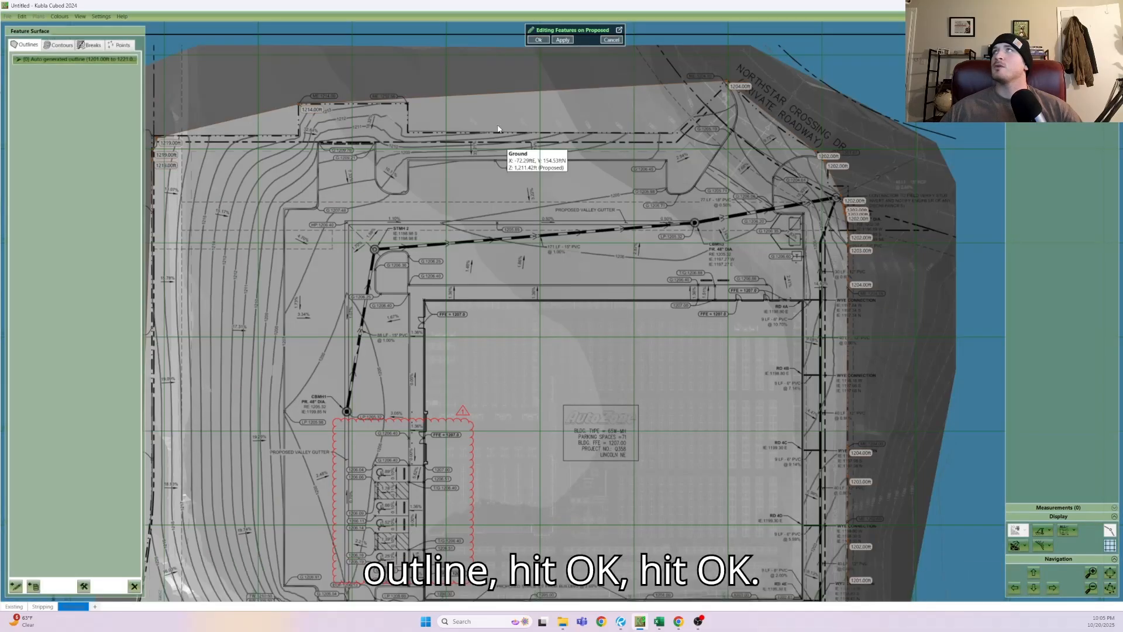
click(538, 40)
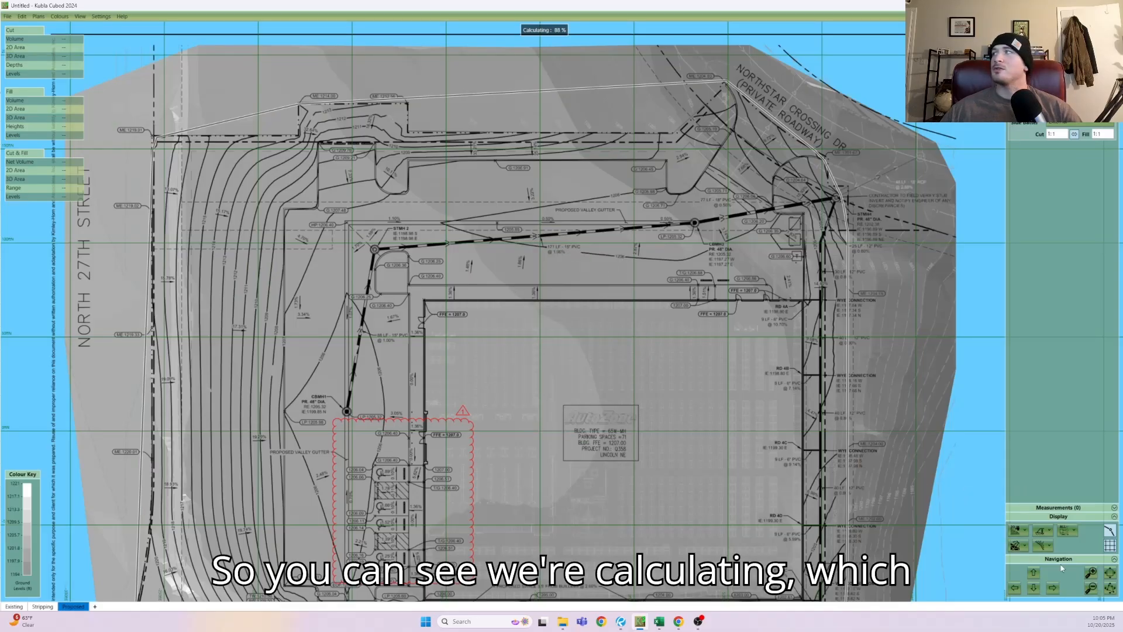
click(1110, 573)
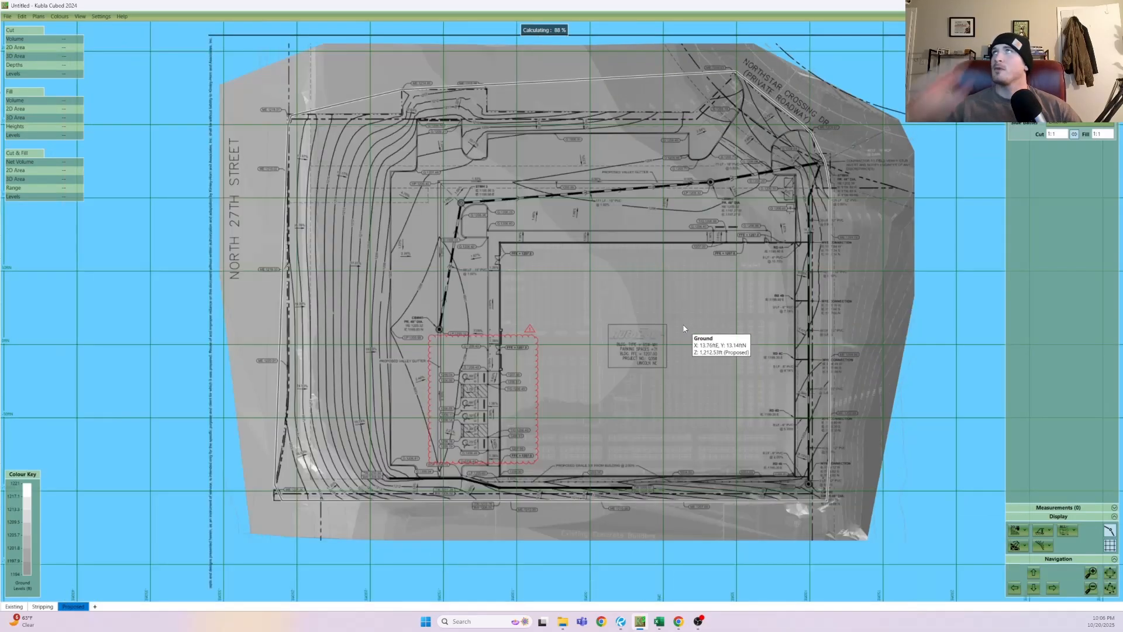
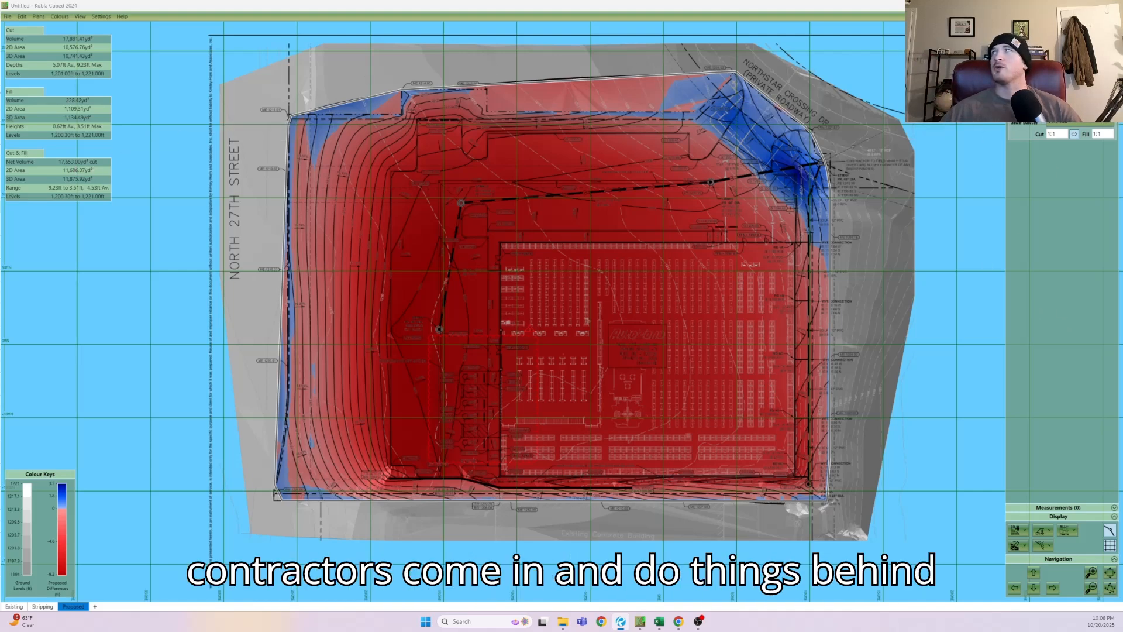
- Add a Reduce feature and start its outline along the heavy-duty asphalt's south edge, from about X -167.96 to X -138.11 at Y -90
click(1032, 73)
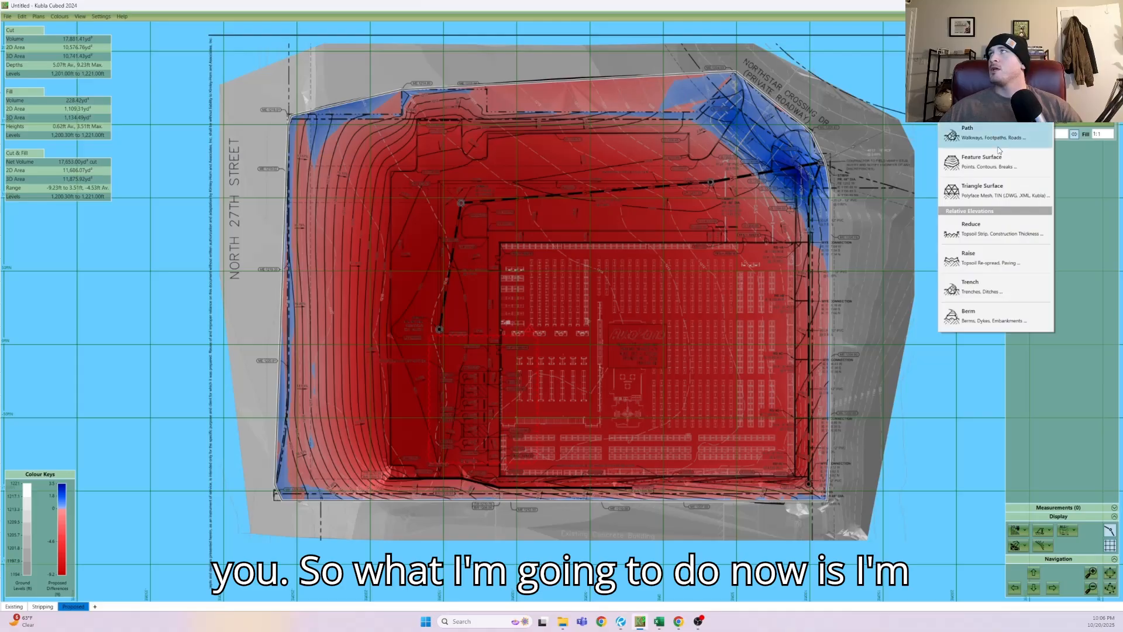
click(984, 226)
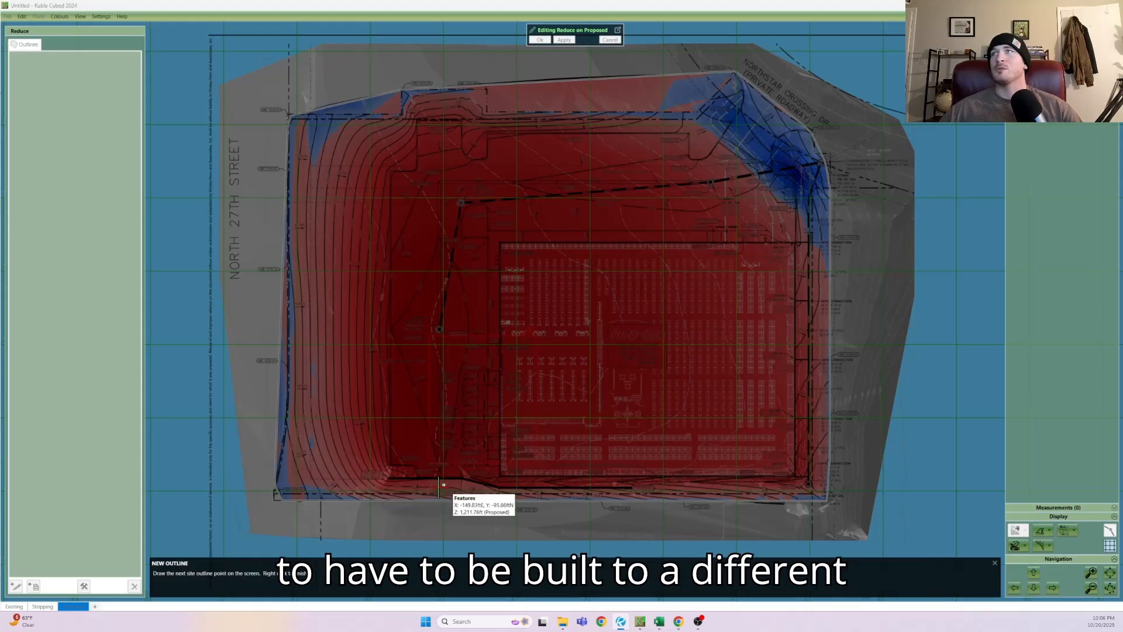
scroll(439, 485, up, 1)
scroll(417, 481, up, 2)
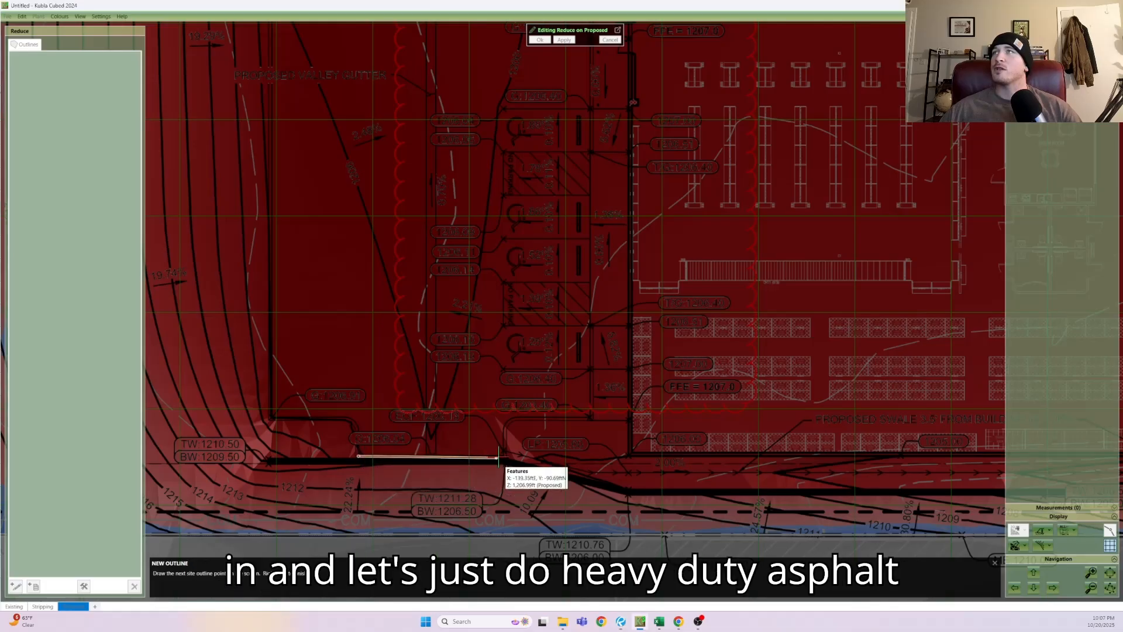
click(504, 456)
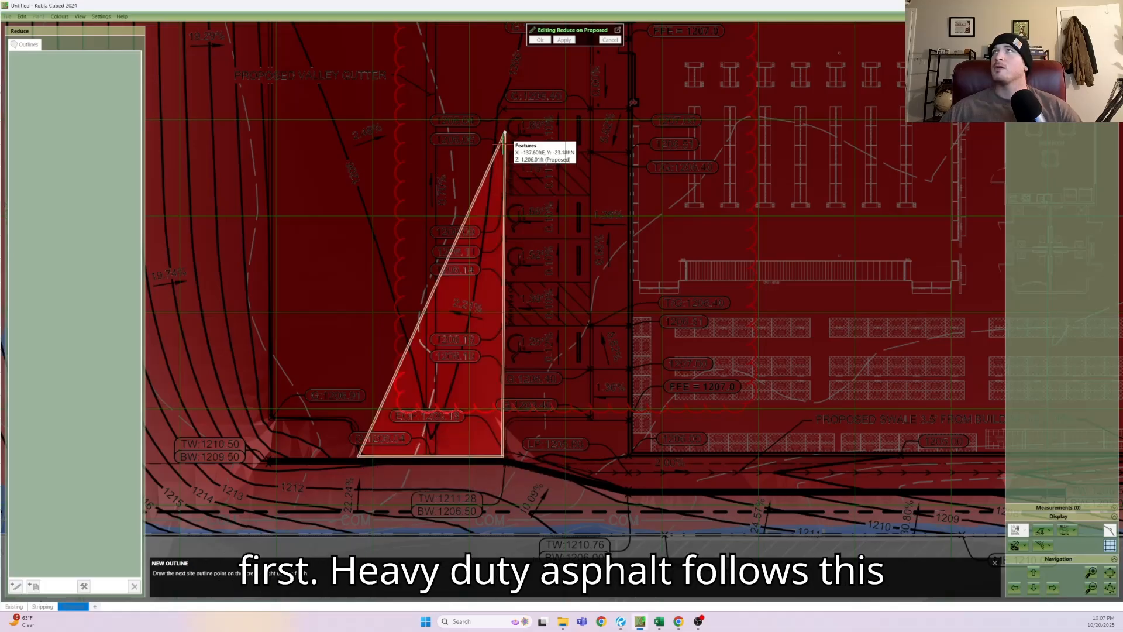
- Trace the Reduce outline north past the parking stalls and around the curved curb beside STMH 2, to about X -121.76, Y 95.88
middle_drag(504, 145, 505, 394)
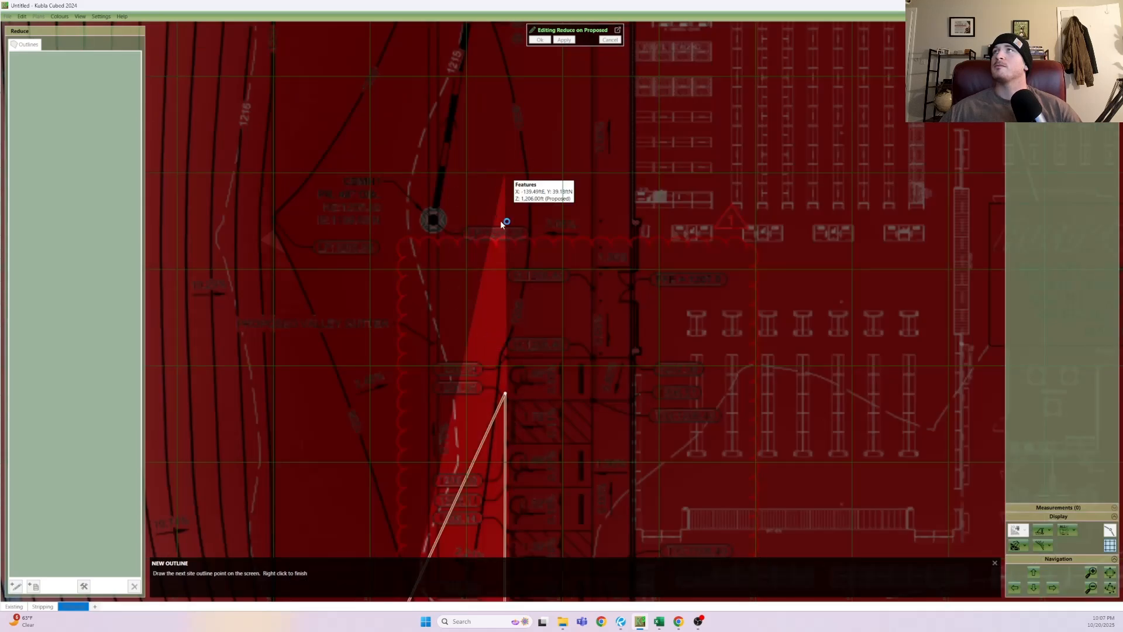
middle_drag(500, 208, 504, 476)
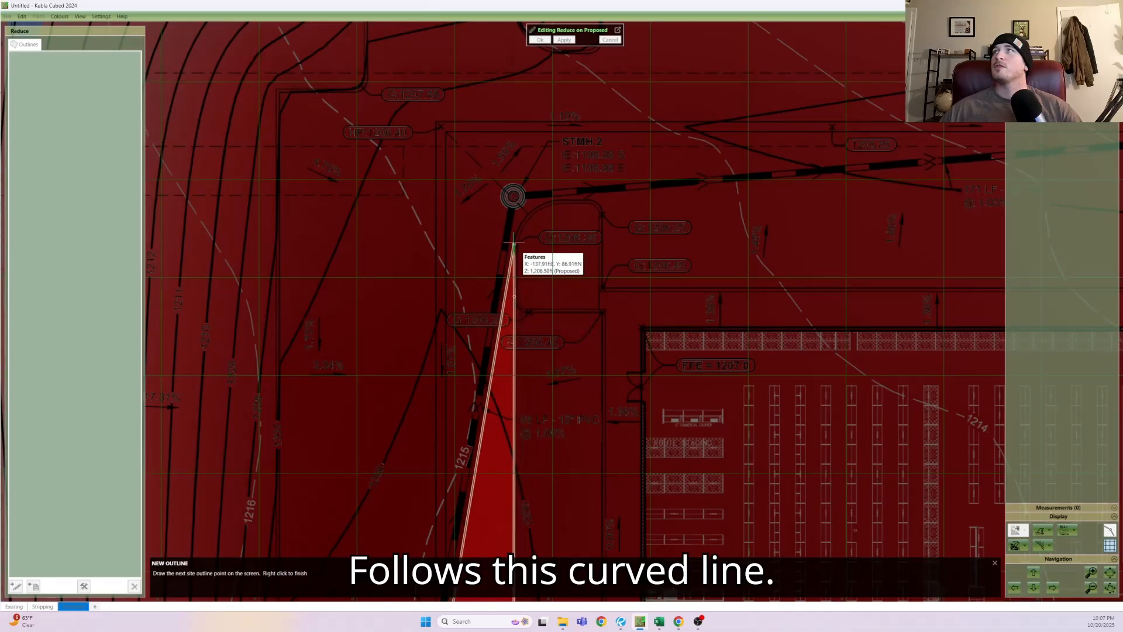
click(518, 224)
click(536, 204)
click(555, 200)
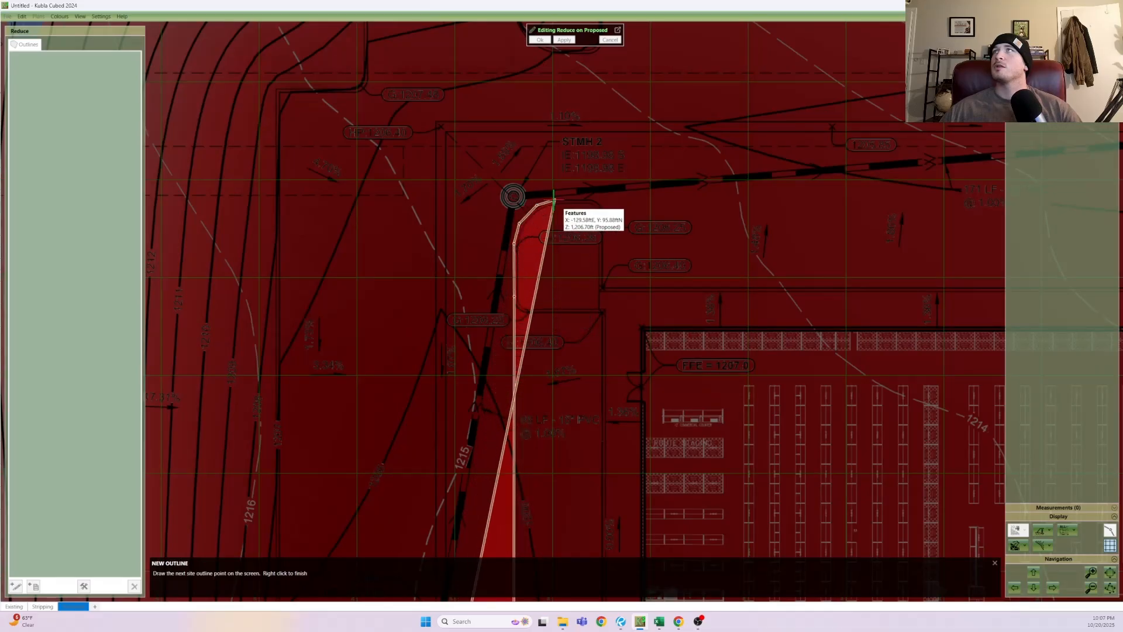
click(592, 200)
- Extend the outline east along the drive's south side to about X 17.76, Y 94.88, and north to the curb at about Y 126.32
middle_drag(802, 219, 316, 225)
middle_drag(754, 240, 279, 247)
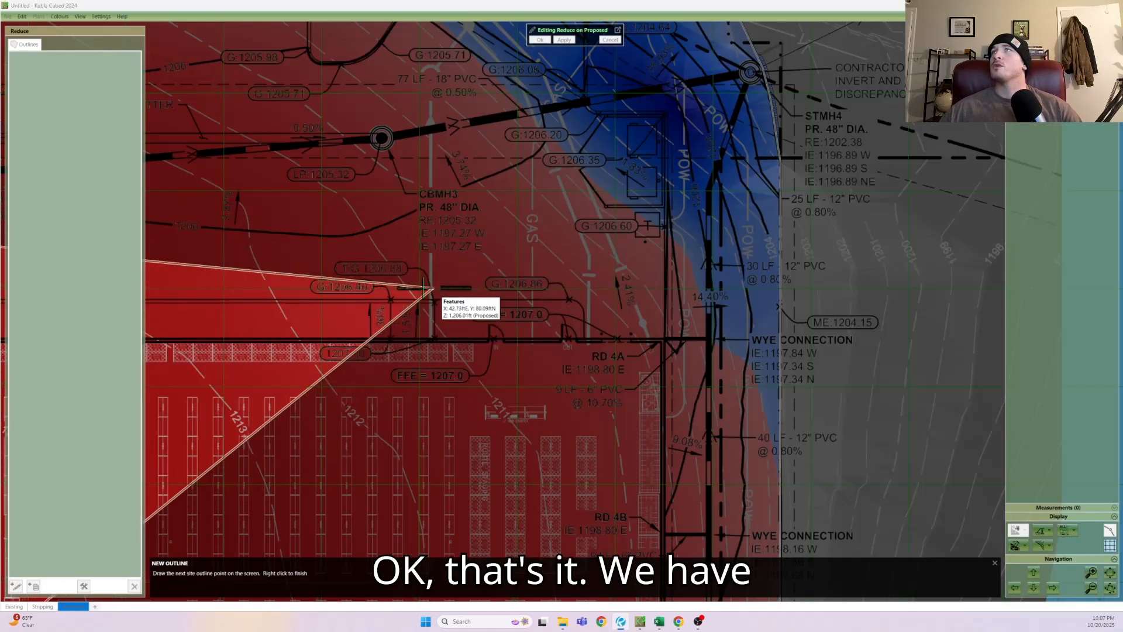
click(310, 215)
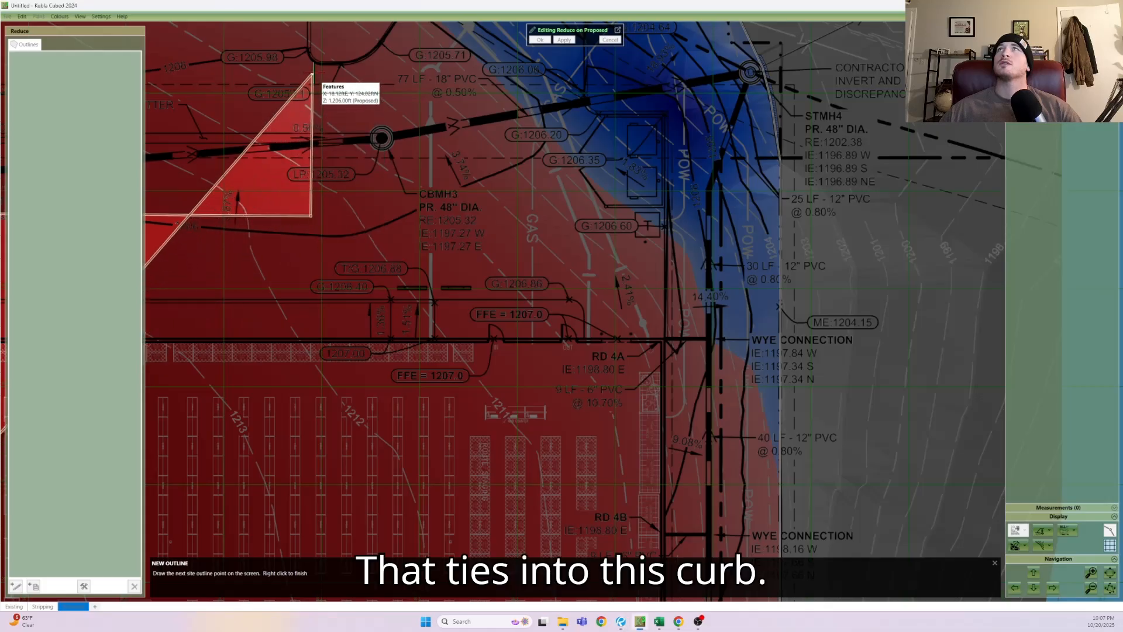
click(313, 62)
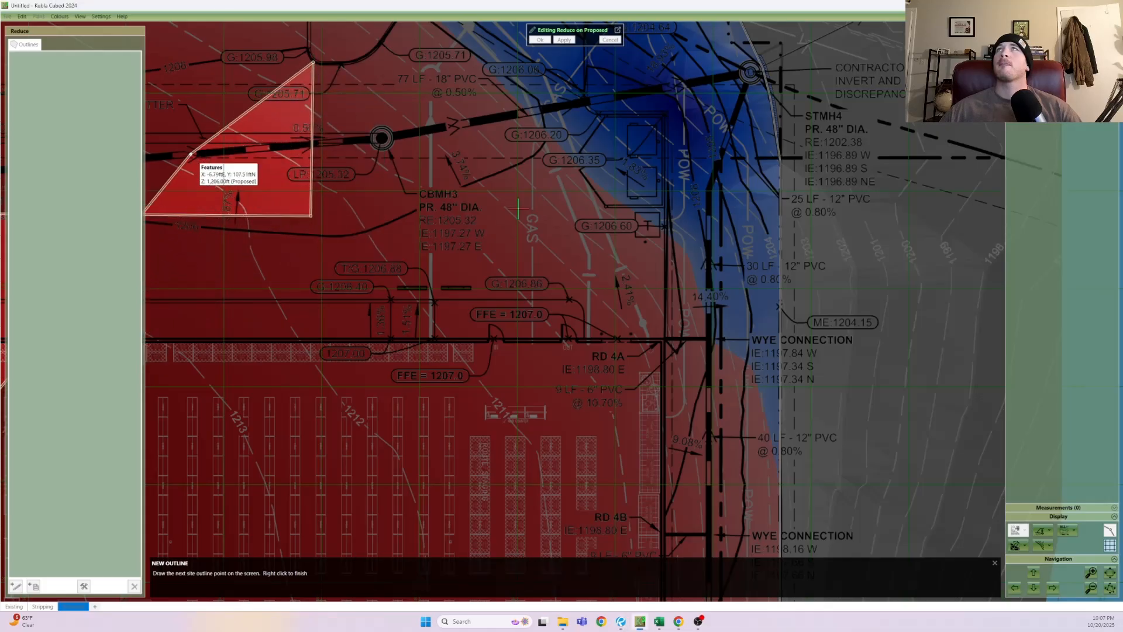
- Bring the outline back west along the north curb, around the curb return and across the north end of the secondary parking area
middle_drag(192, 155, 622, 282)
middle_drag(238, 280, 560, 292)
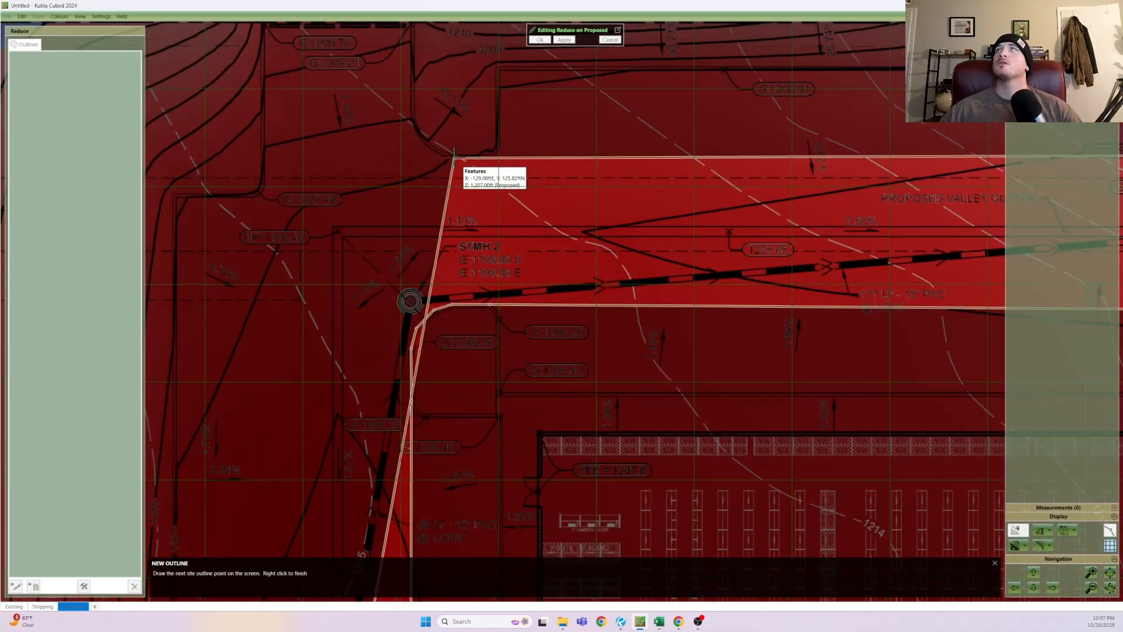
click(454, 157)
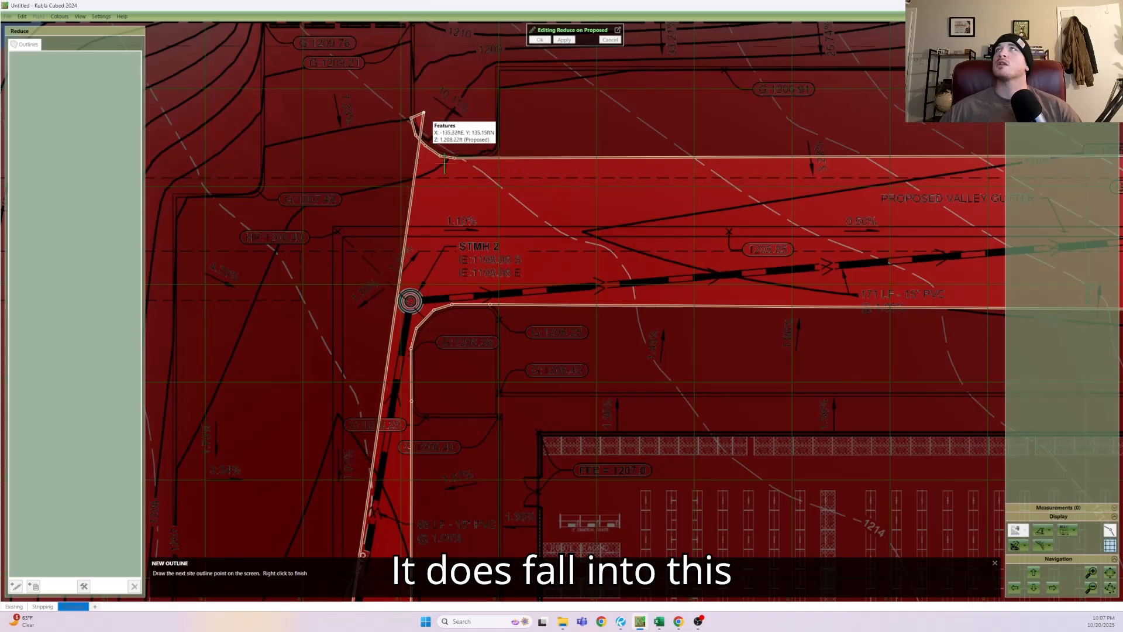
middle_drag(409, 119, 446, 201)
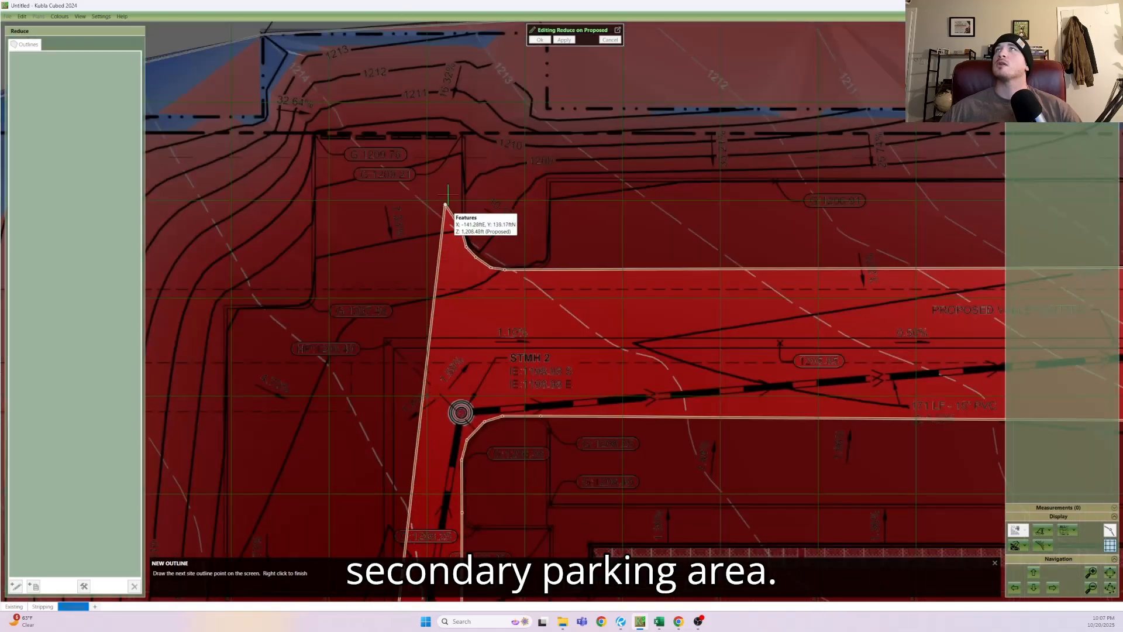
click(461, 134)
click(316, 134)
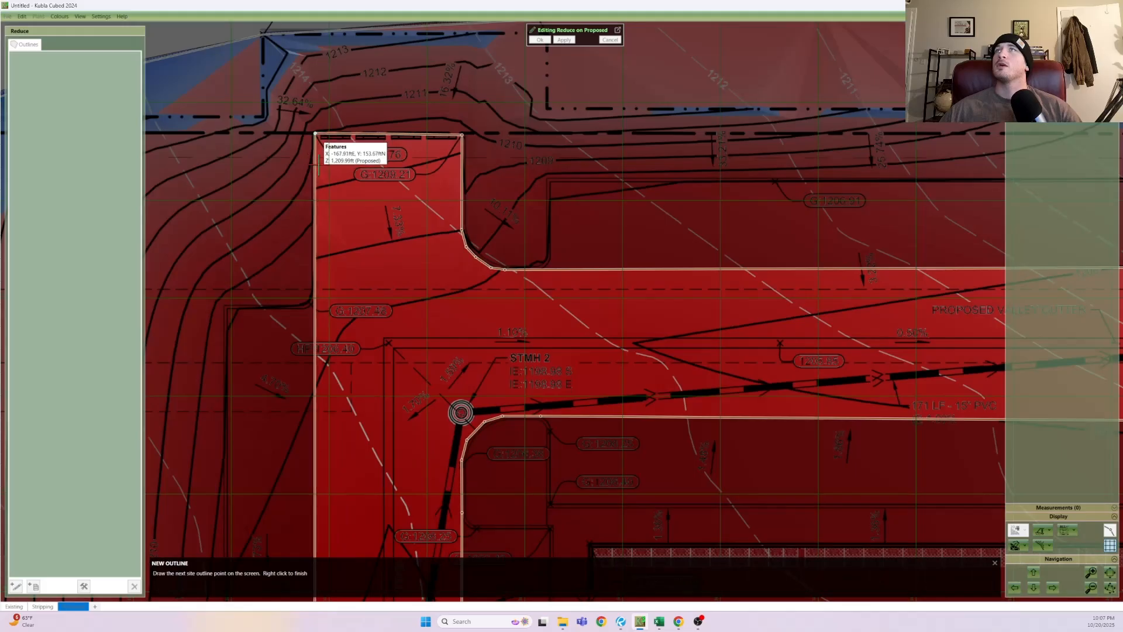
- Trace the secondary parking area's west side south and around its lower corner, to about X -168.27, Y 118.49
click(317, 297)
click(314, 305)
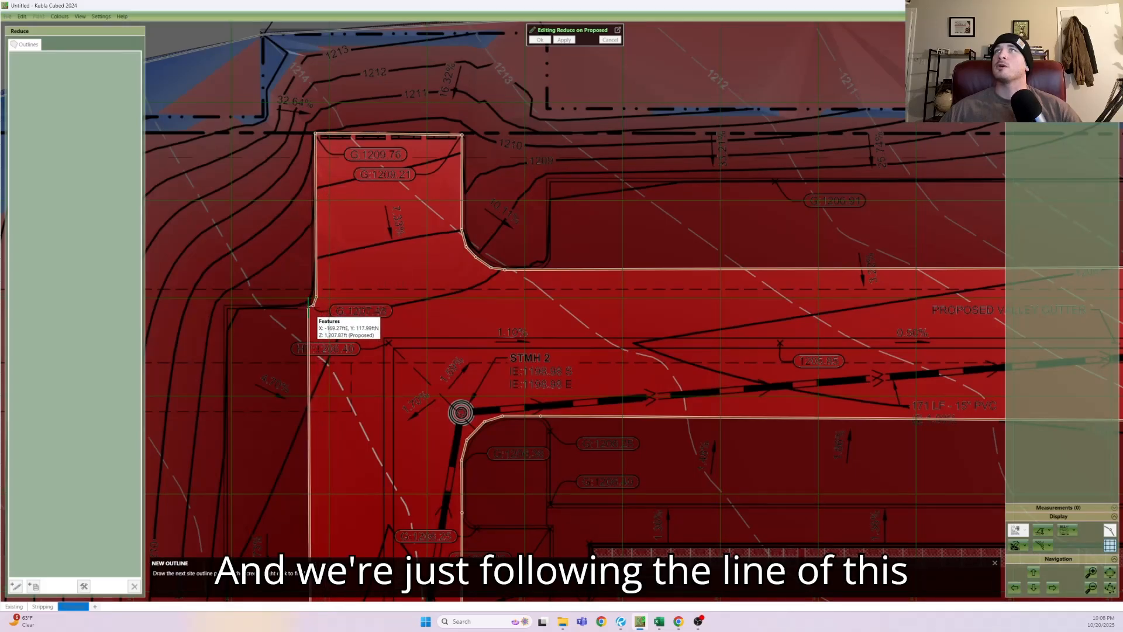
click(308, 308)
click(303, 310)
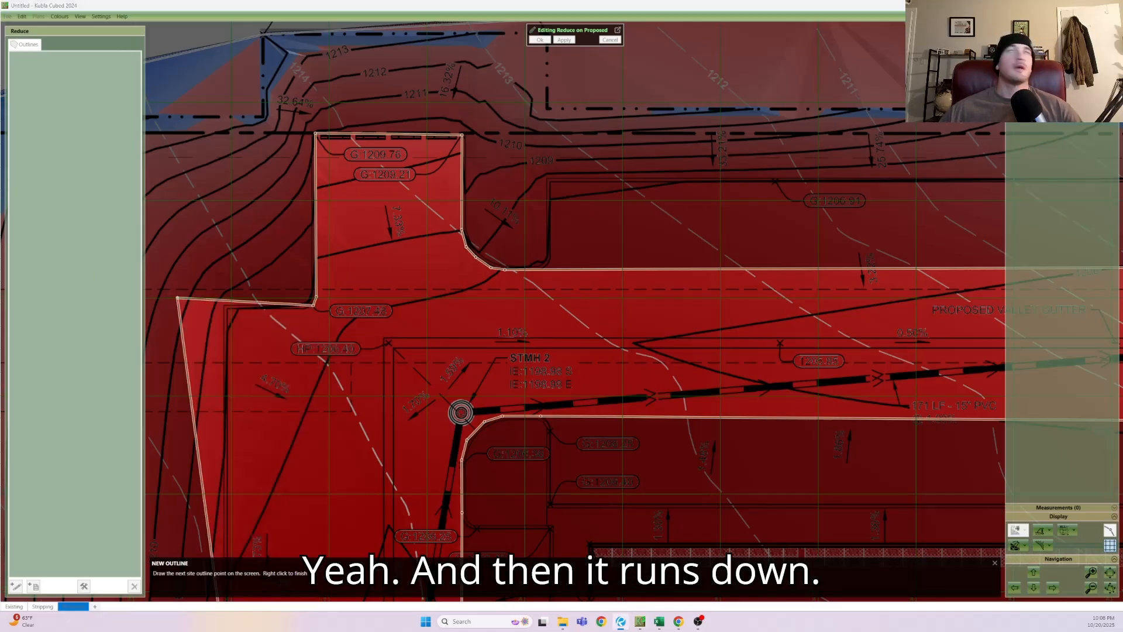
- Run the outline south along the drive's west edge, round the corner curb to close it, and finish the Reduce feature without a tag
middle_drag(381, 461, 278, 134)
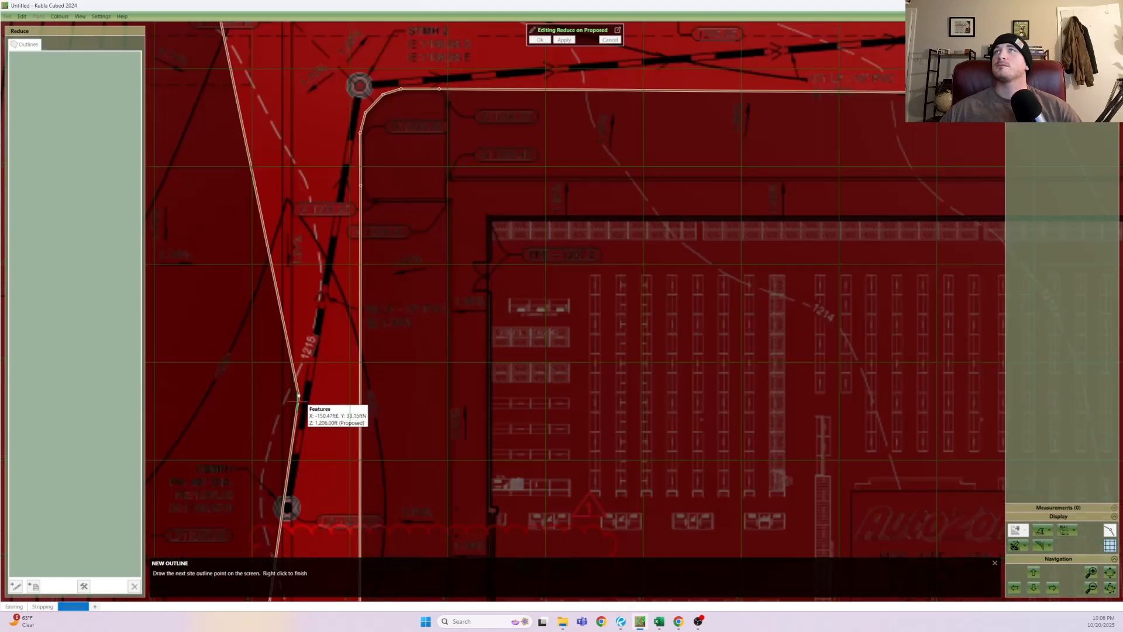
middle_drag(270, 448, 380, 199)
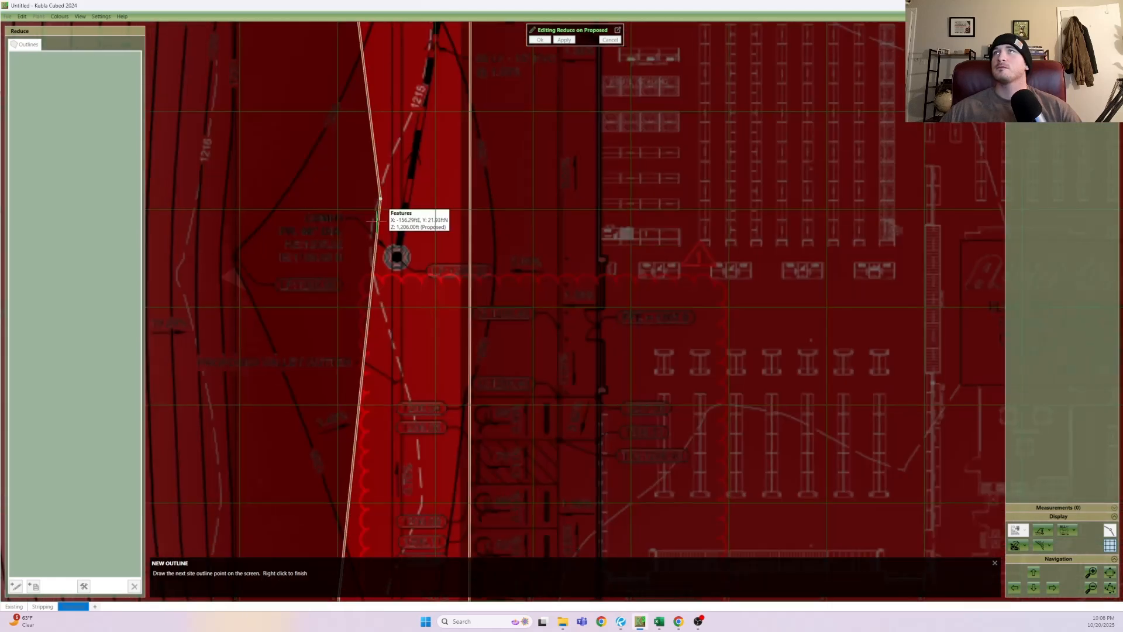
middle_drag(362, 454, 361, 241)
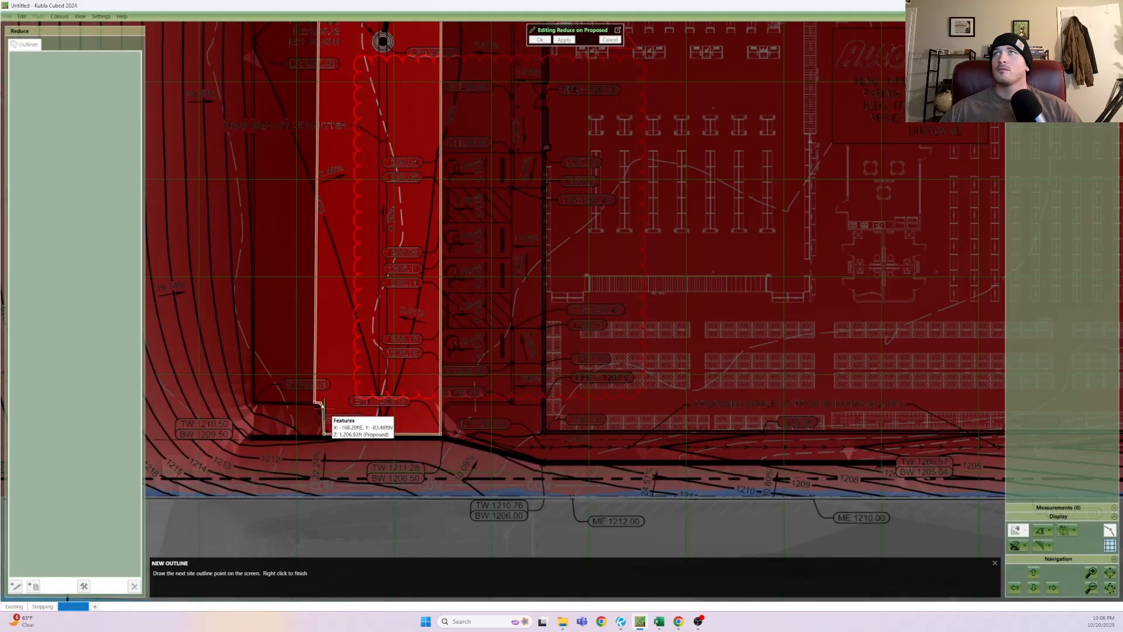
right_click(329, 439)
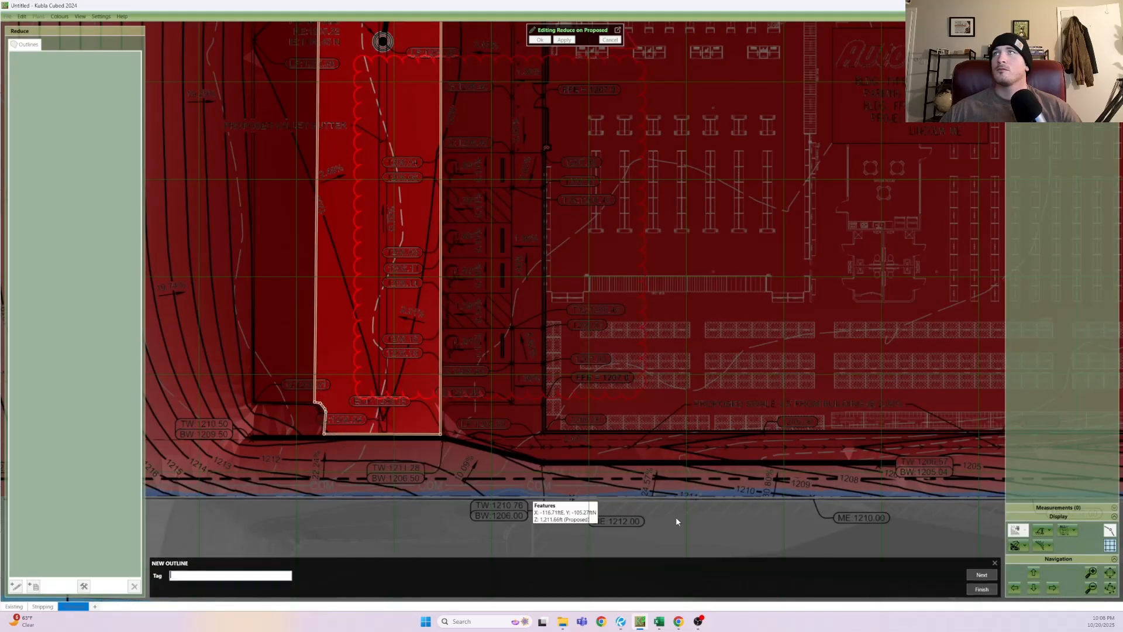
click(977, 590)
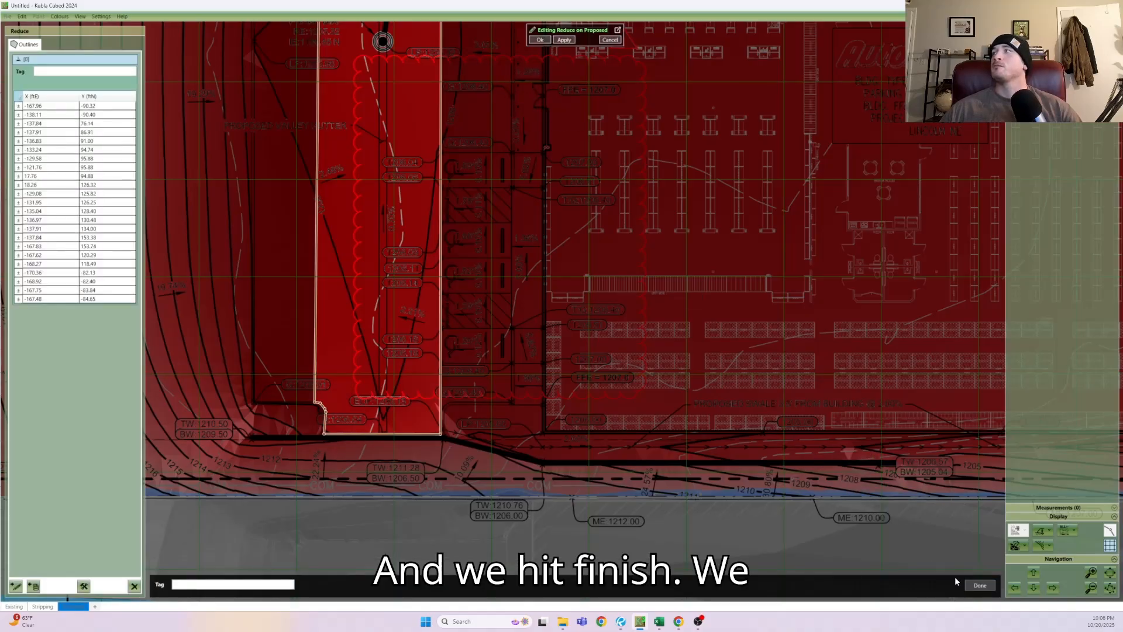
click(539, 40)
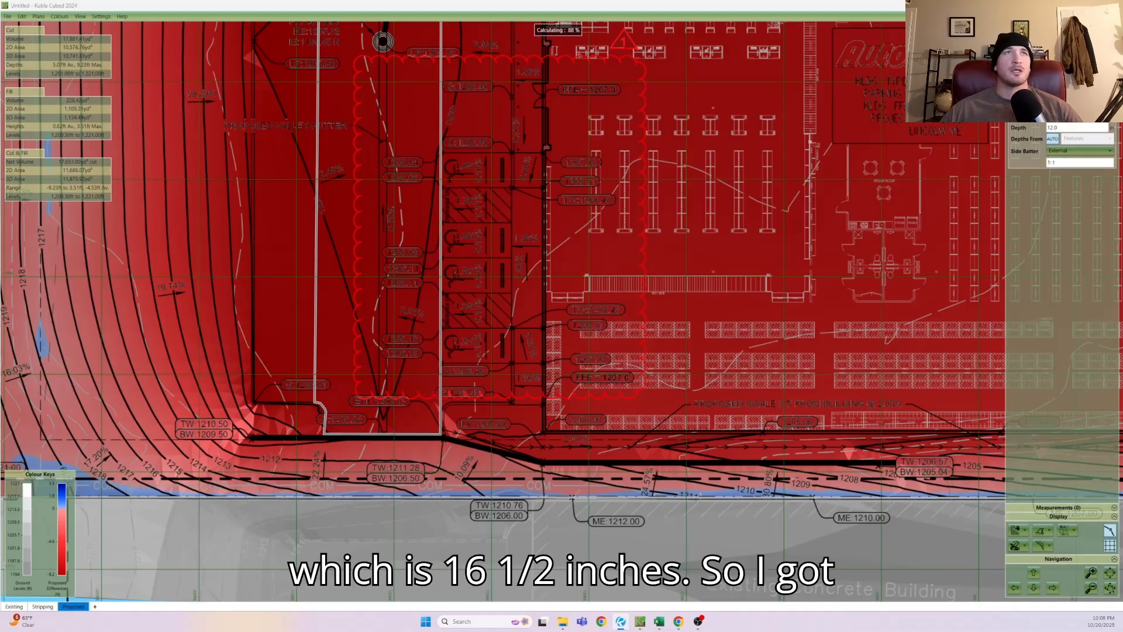
- Set the Reduce feature's depth to 16.5 inches
double_click(1064, 127)
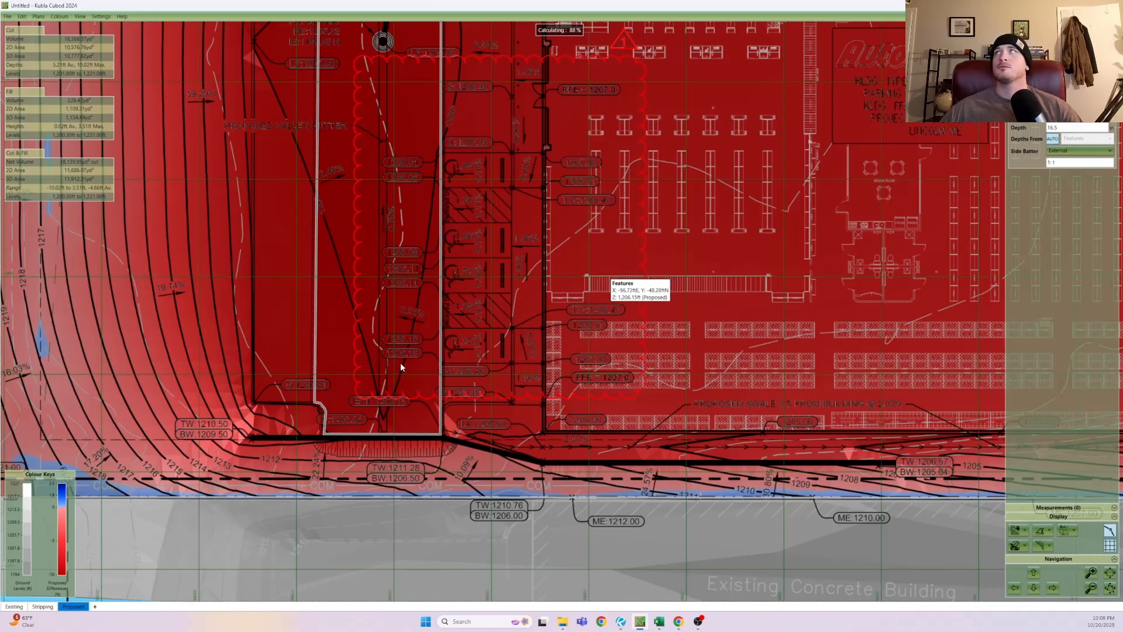
middle_drag(603, 267, 402, 363)
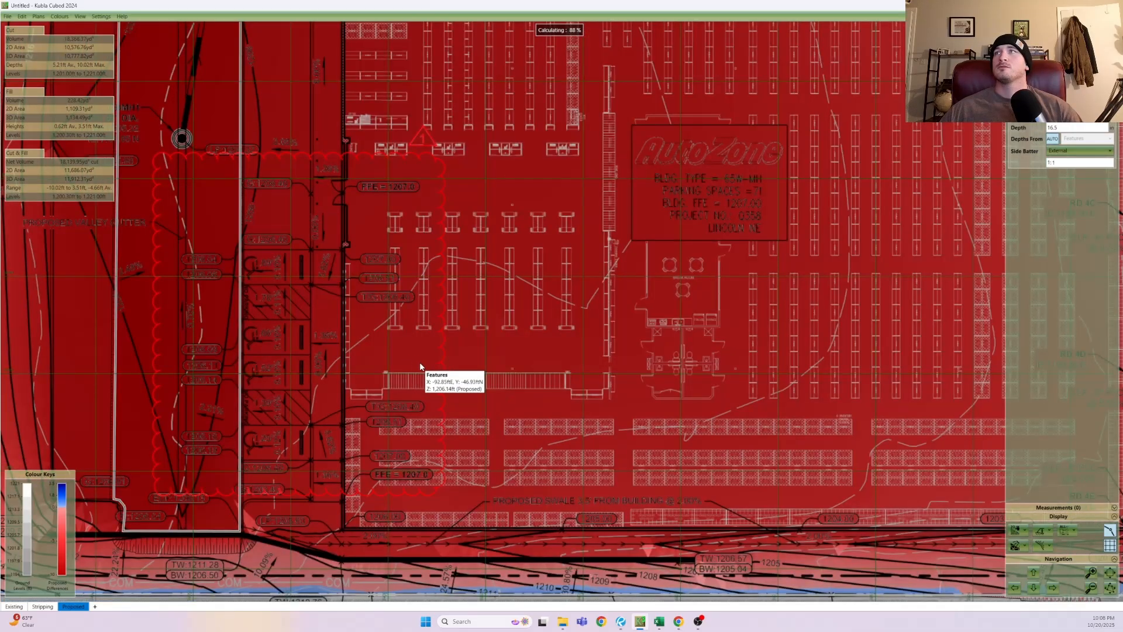
scroll(419, 364, down, 3)
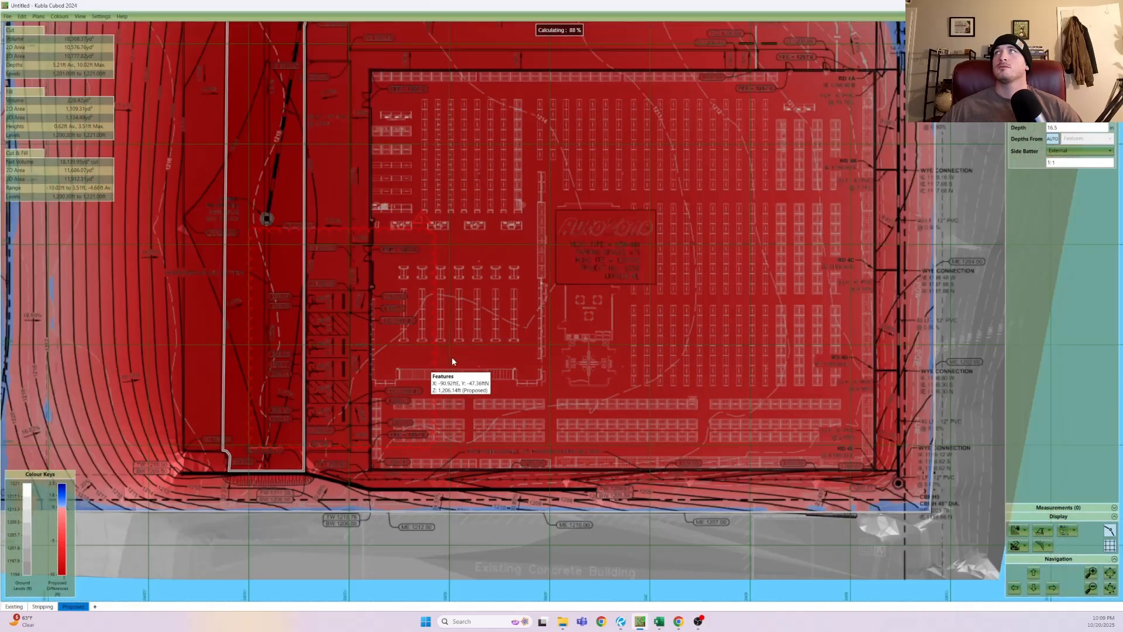
middle_drag(476, 351, 444, 357)
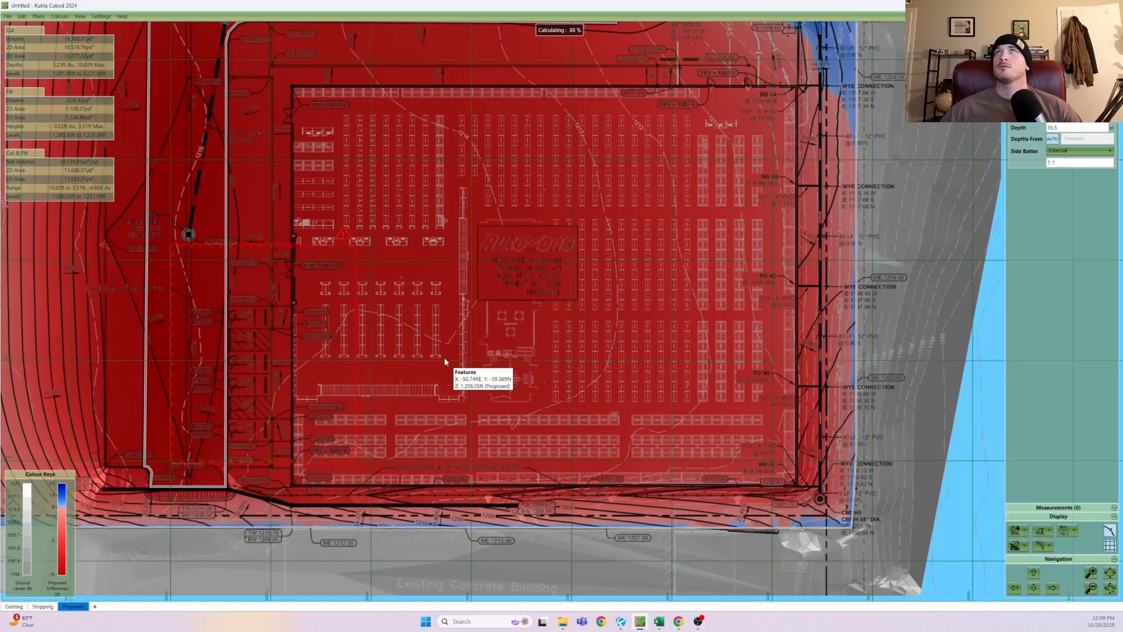
scroll(444, 358, down, 1)
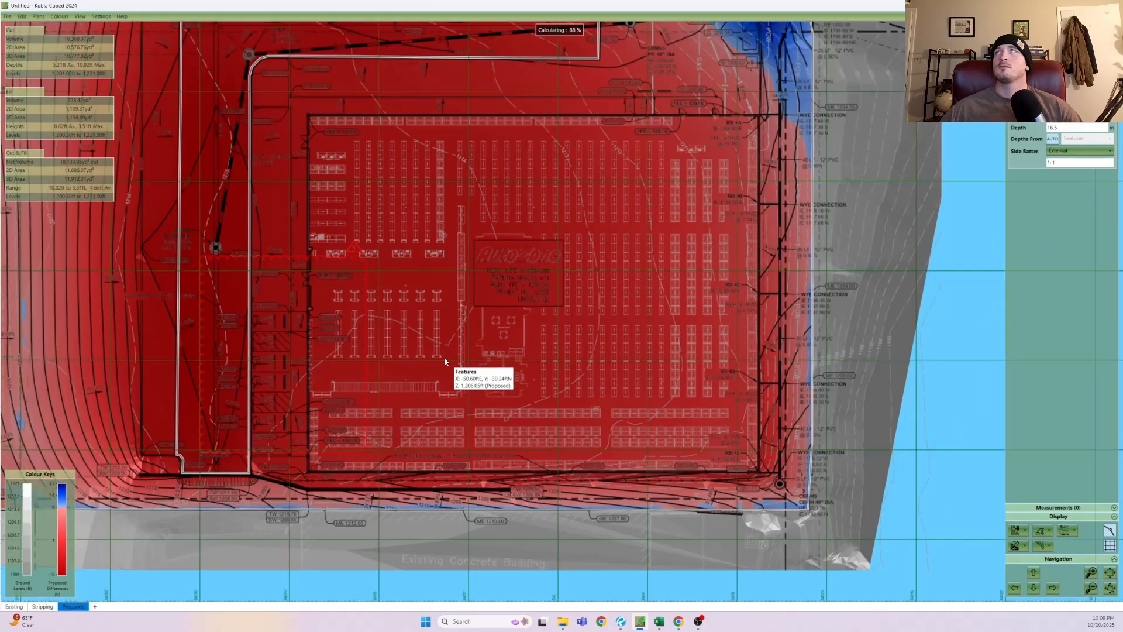
scroll(444, 357, down, 1)
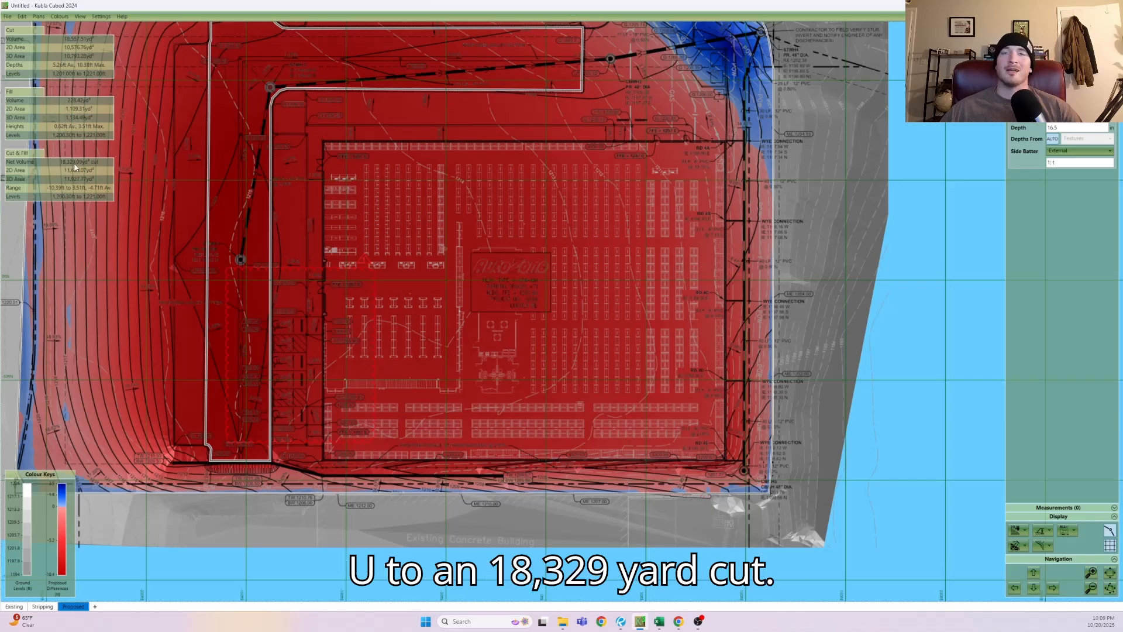
- Leave the Reduce feature, reopen the proposed feature surface for editing and collapse its expanded 1204.00 ft contour
click(1022, 31)
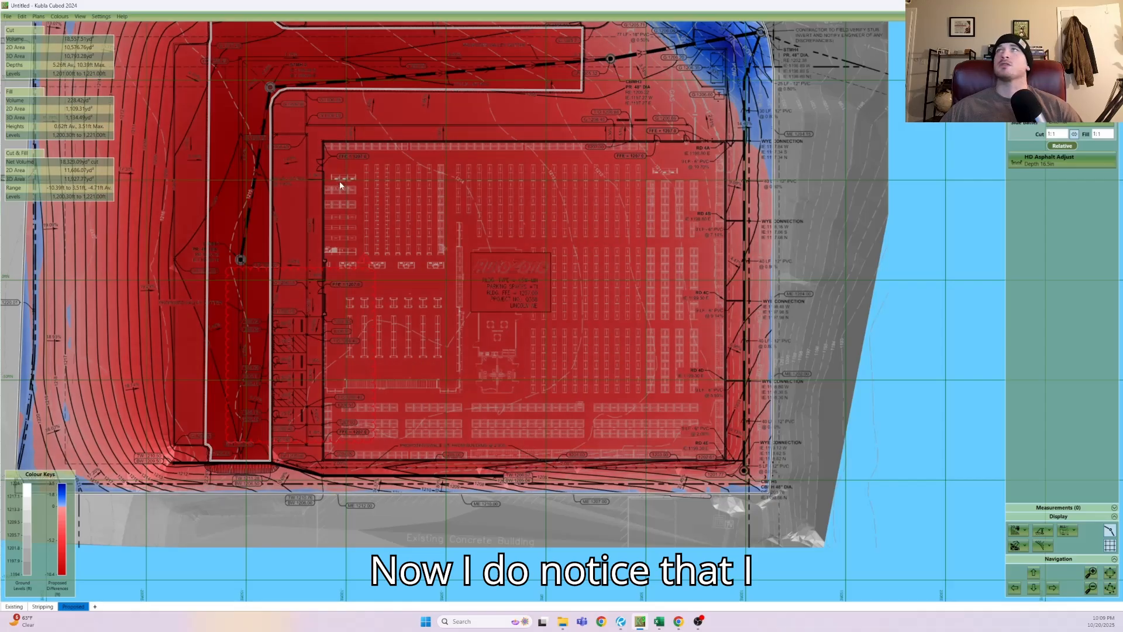
double_click(340, 185)
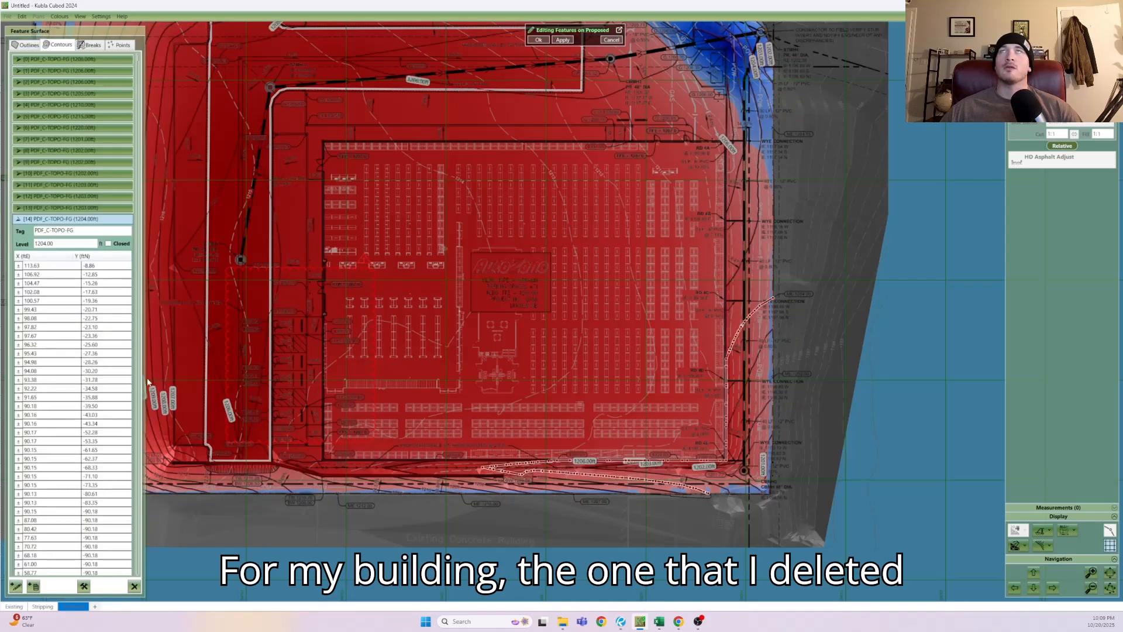
scroll(103, 369, down, 4)
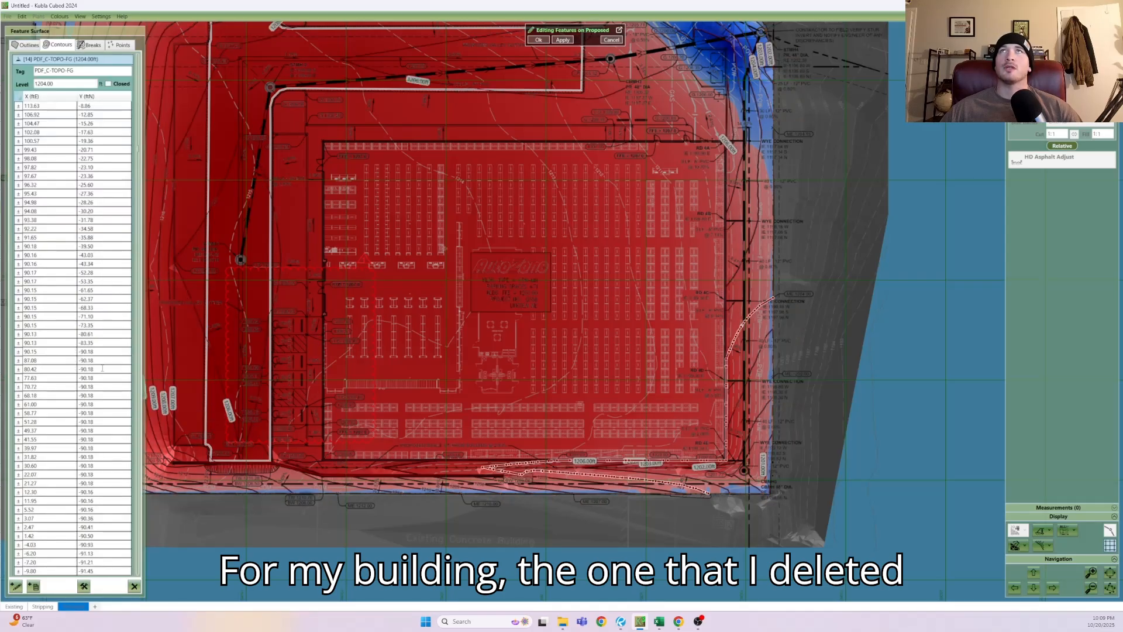
click(61, 60)
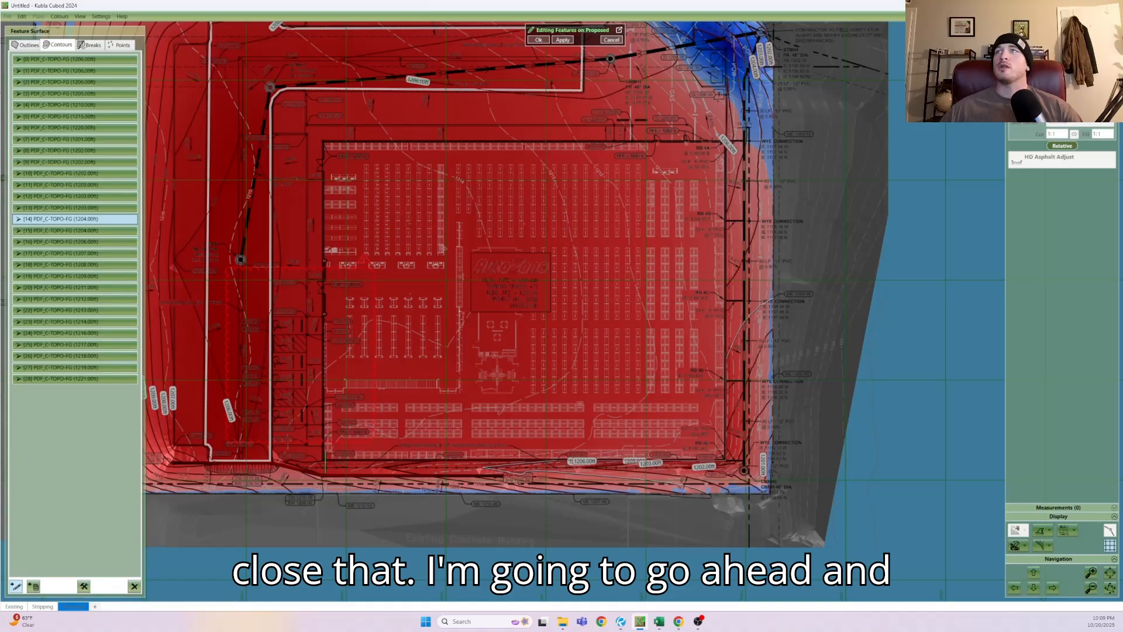
- Start a new contour line inside the building's southwest corner and run it along the south wall to the southeast corner, about X 89.25, Y -89.37
scroll(325, 462, up, 6)
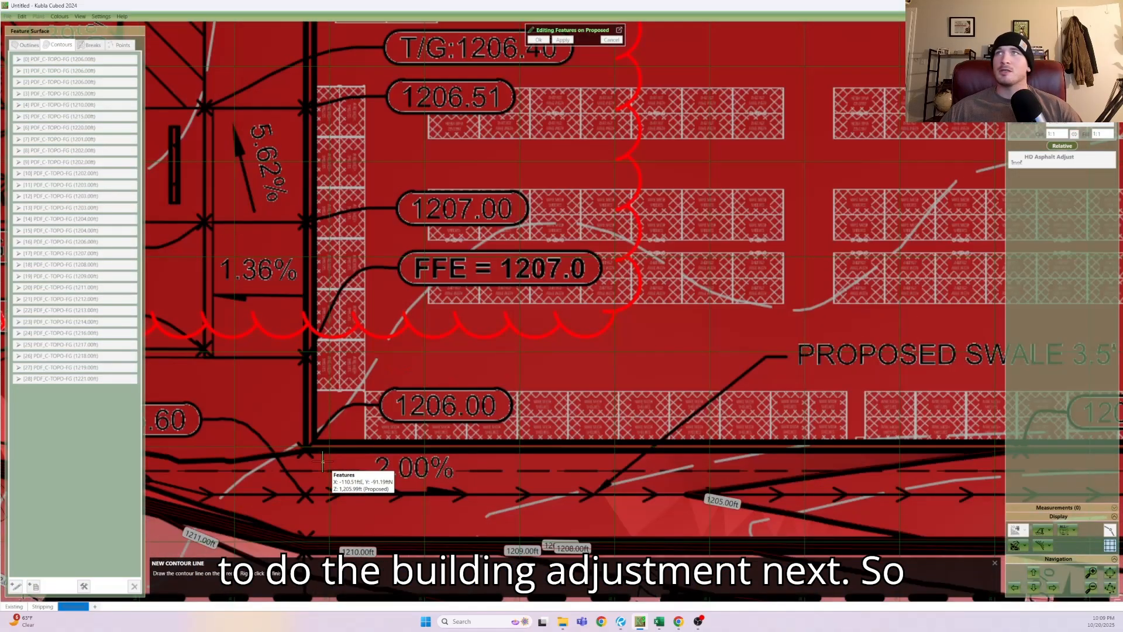
scroll(323, 460, up, 4)
click(309, 412)
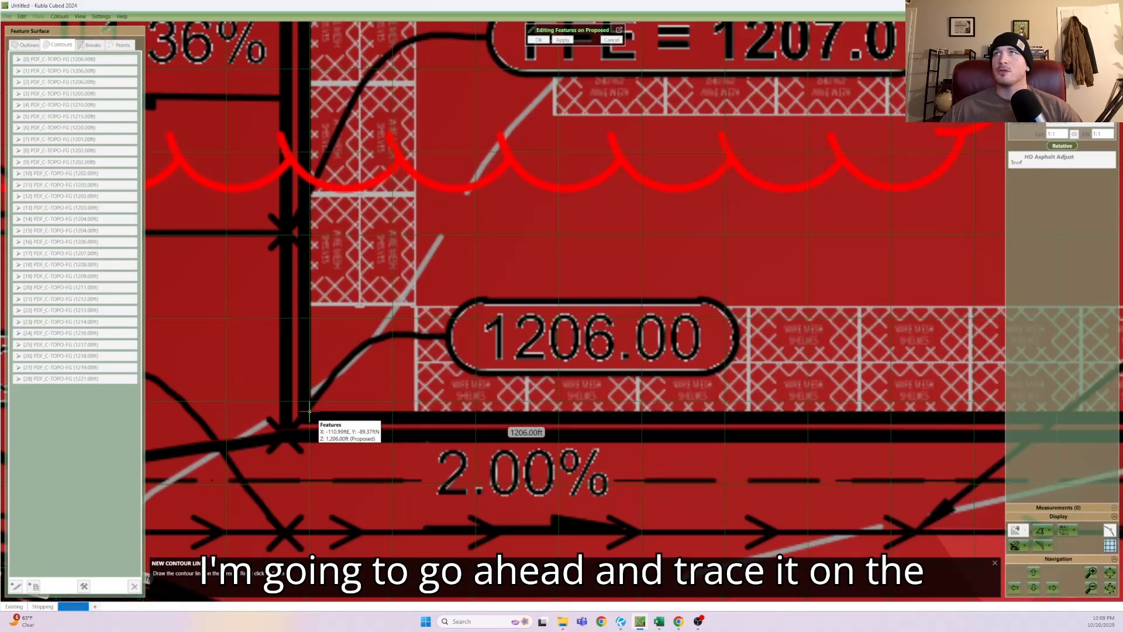
scroll(593, 477, down, 2)
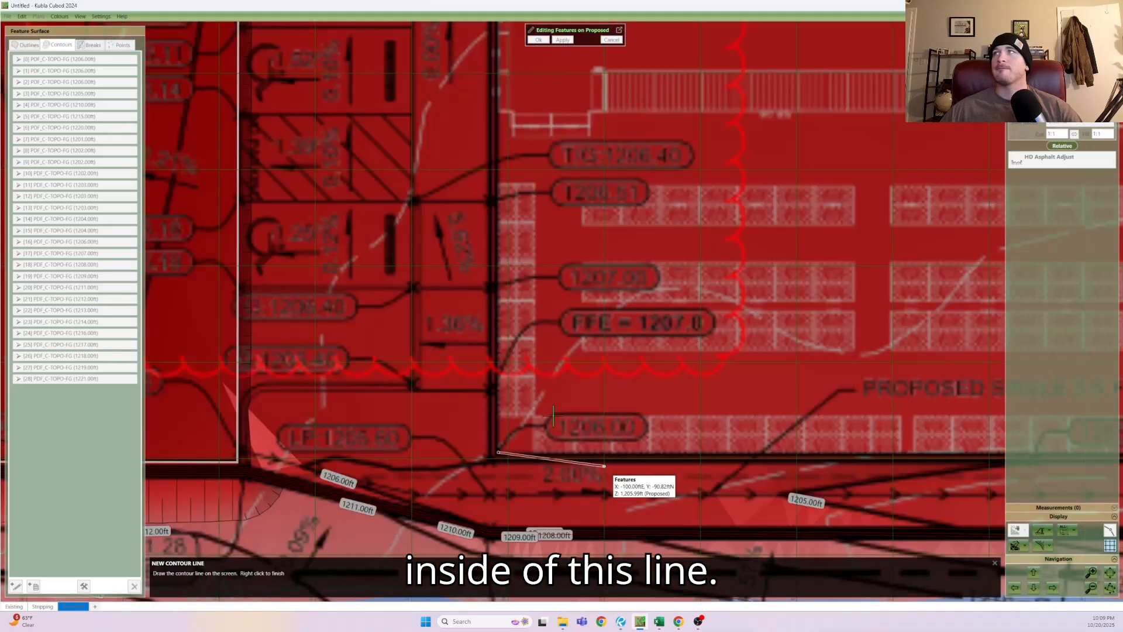
scroll(599, 471, down, 2)
scroll(605, 466, down, 1)
middle_drag(708, 421, 295, 415)
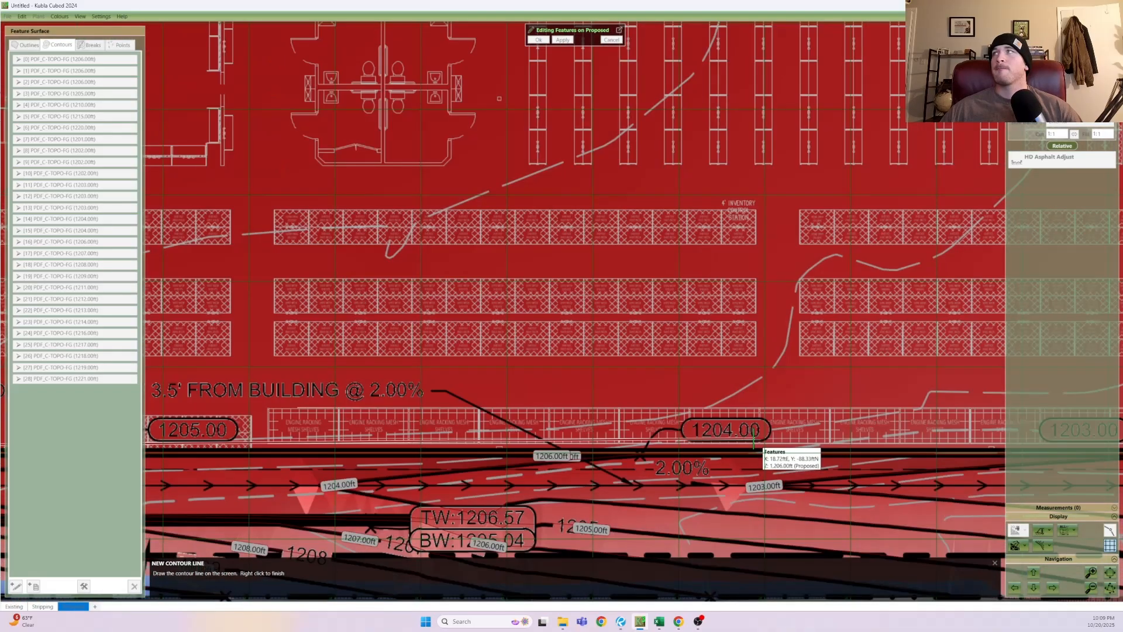
middle_drag(683, 428, 379, 394)
scroll(883, 408, up, 2)
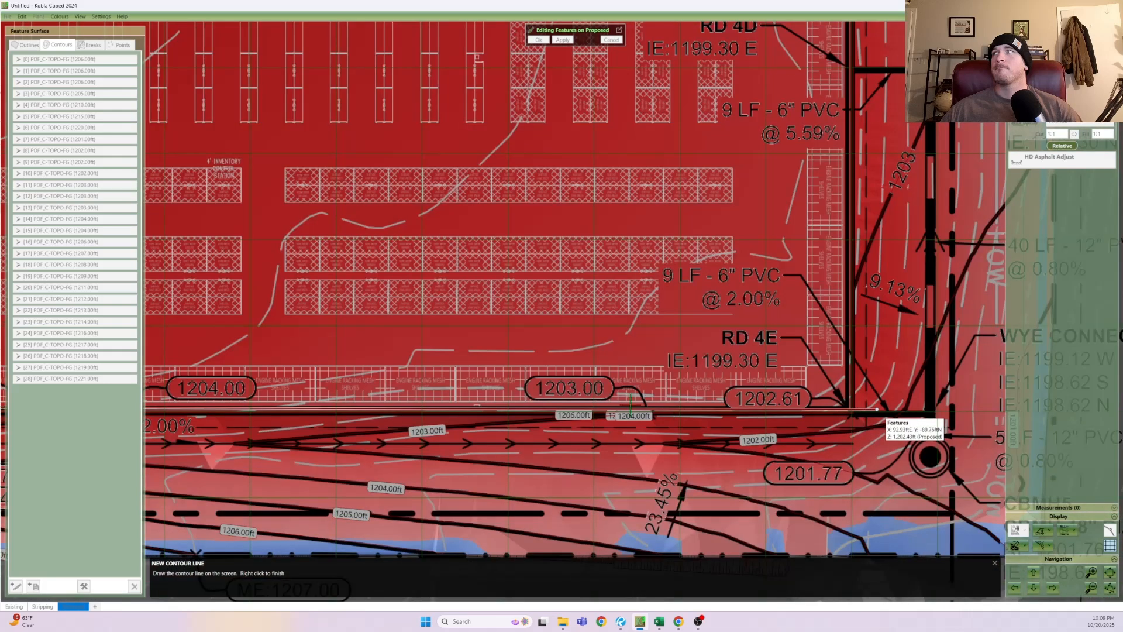
middle_drag(877, 410, 653, 403)
scroll(652, 403, up, 3)
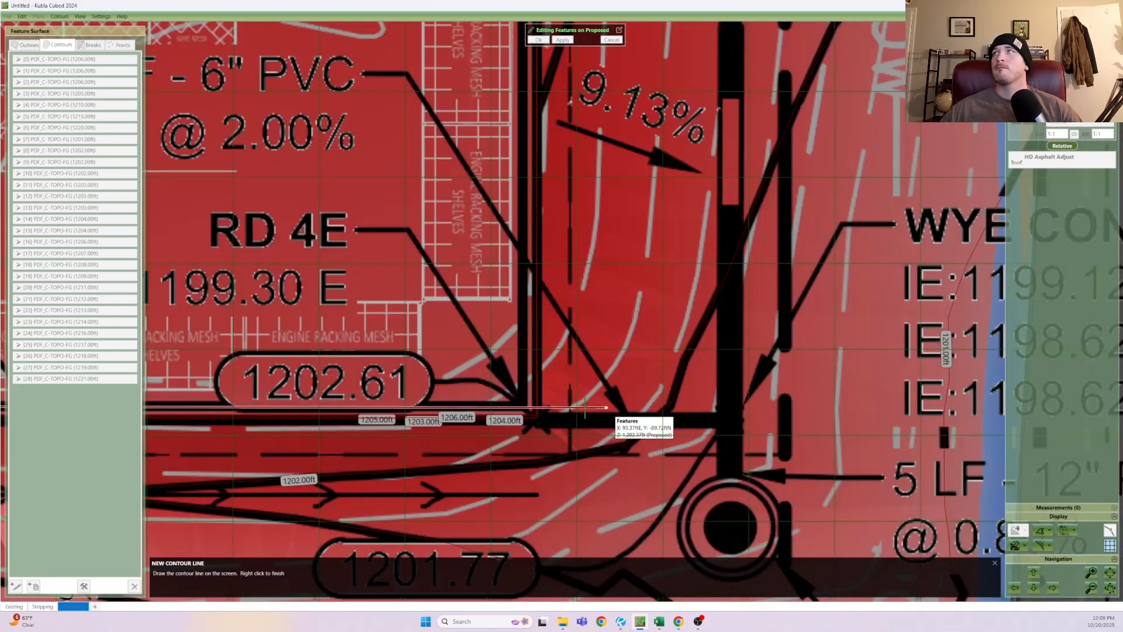
click(518, 400)
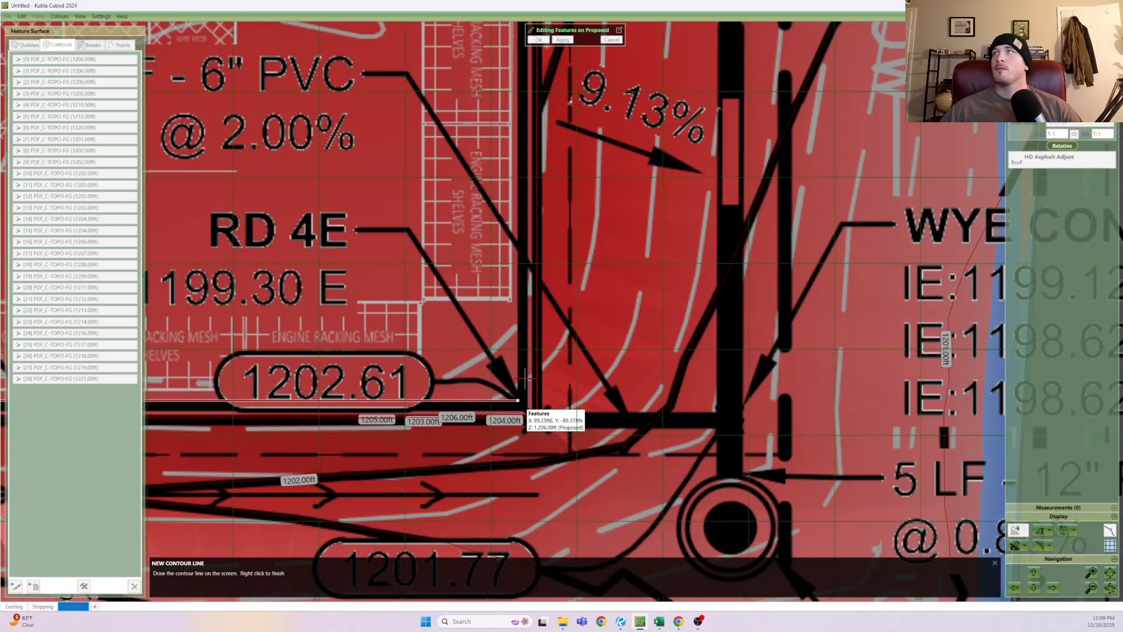
- Run the building contour north along the inside of the east wall to the northeast corner beside RD 4A
scroll(537, 349, down, 2)
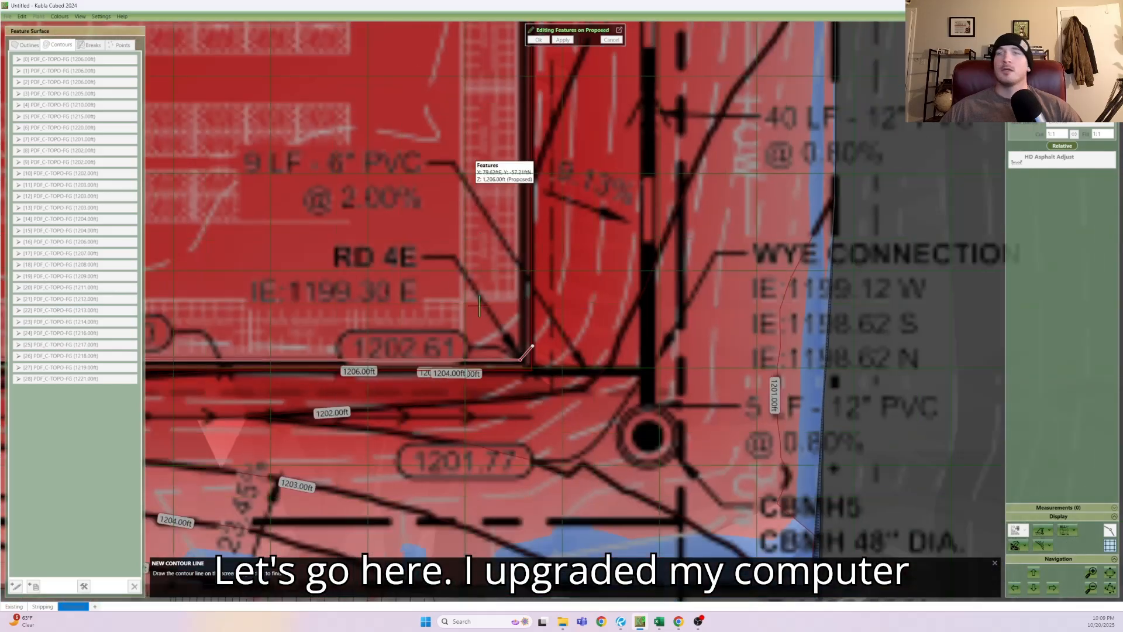
scroll(471, 117, down, 2)
scroll(466, 70, up, 1)
scroll(468, 73, up, 1)
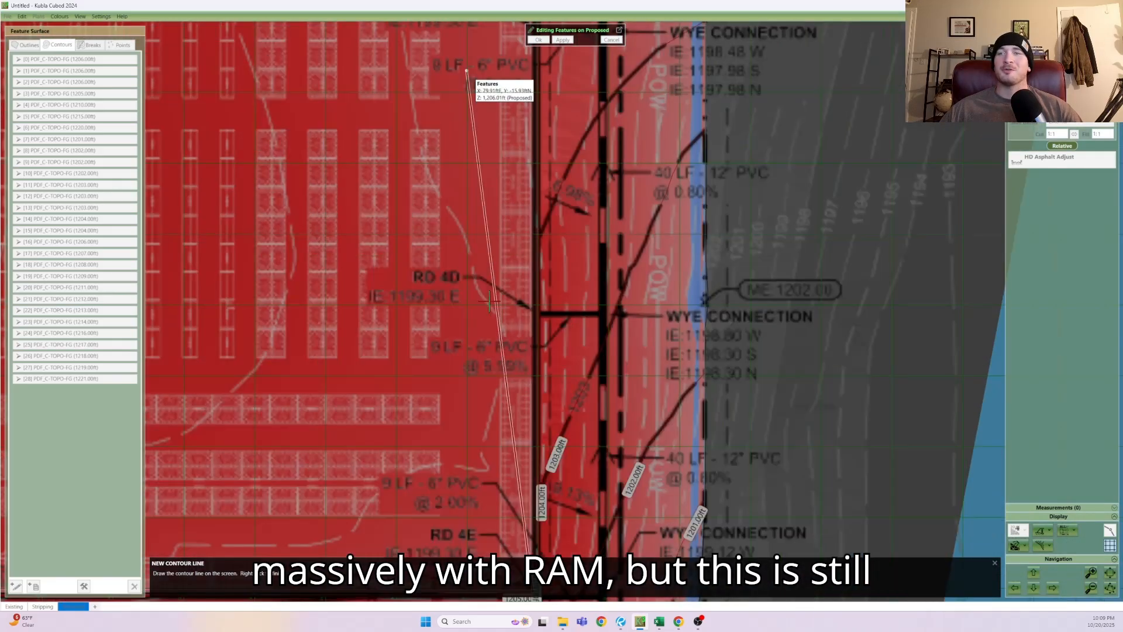
scroll(519, 186, up, 1)
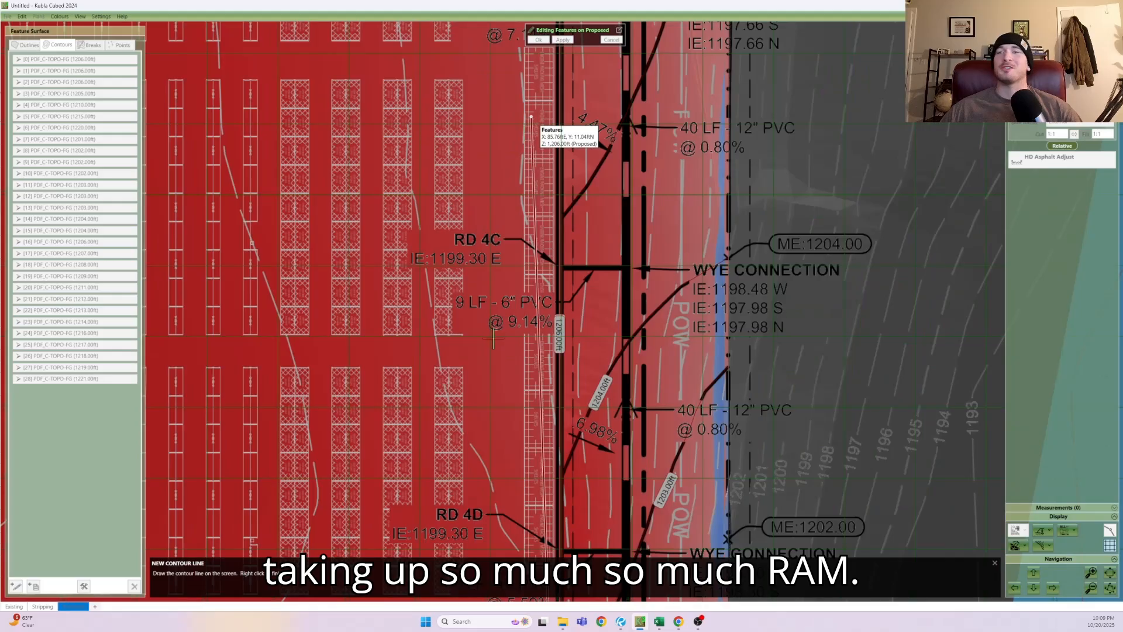
middle_drag(533, 112, 494, 335)
middle_drag(498, 169, 512, 433)
scroll(535, 187, up, 3)
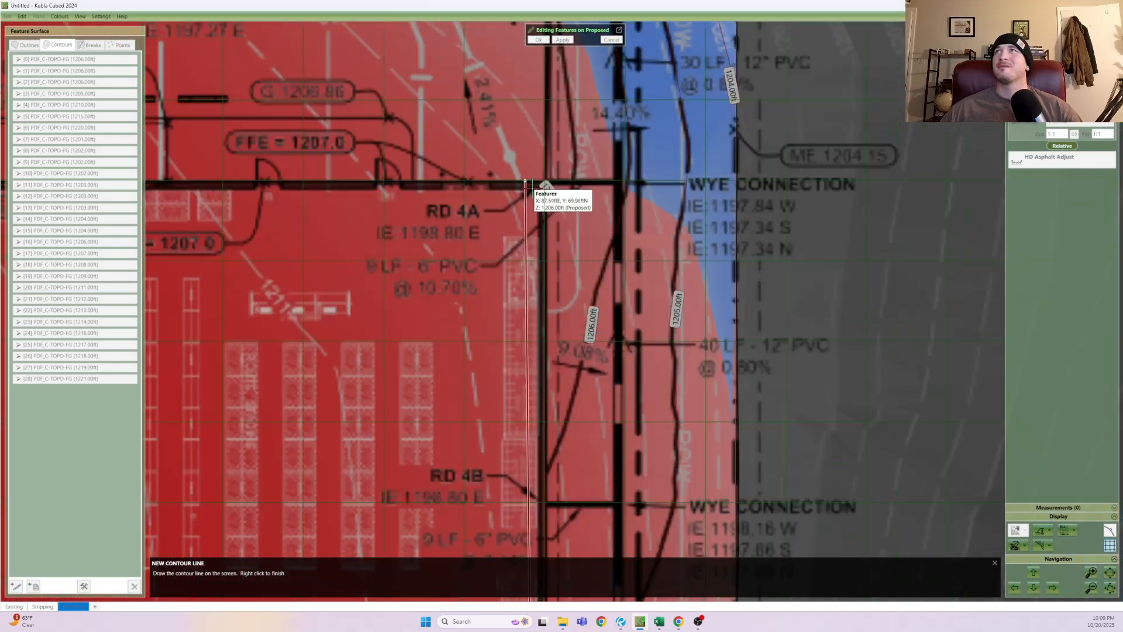
click(561, 190)
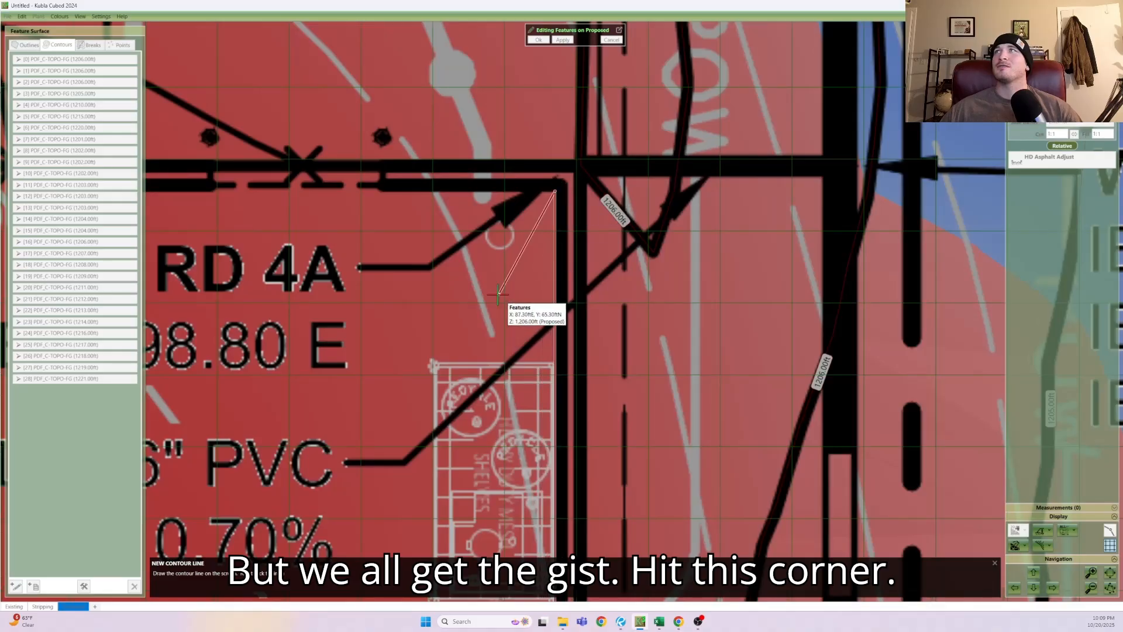
- Run the building contour west along the inside of the north wall to the northwest corner, about X -110.78, Y 68.74
scroll(488, 304, down, 2)
scroll(406, 331, down, 2)
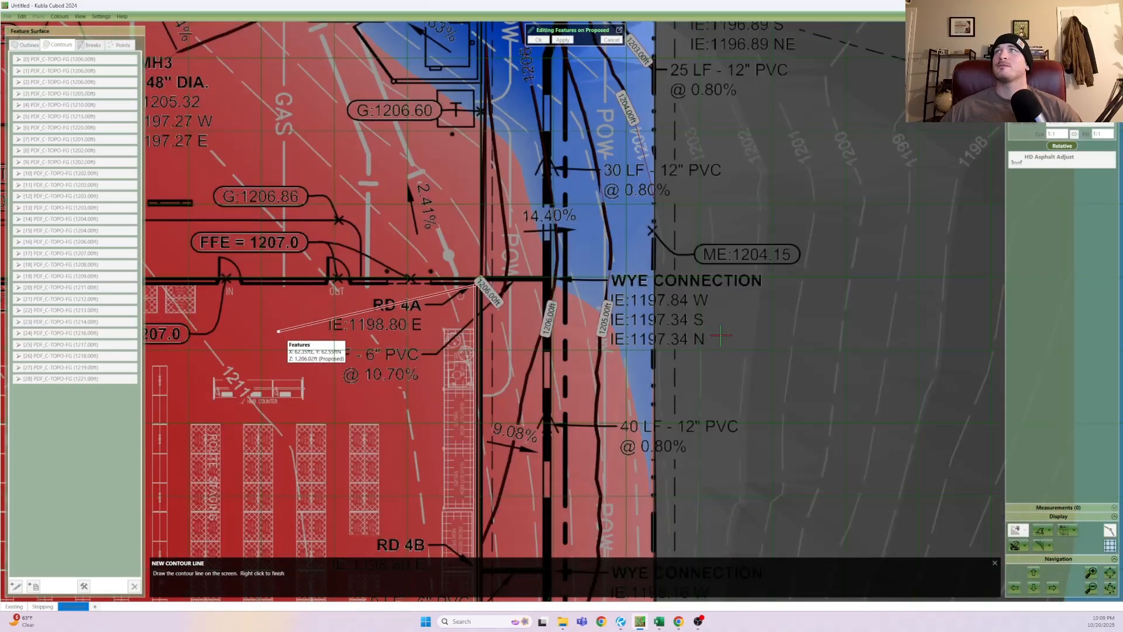
middle_drag(278, 331, 728, 337)
middle_drag(358, 312, 871, 314)
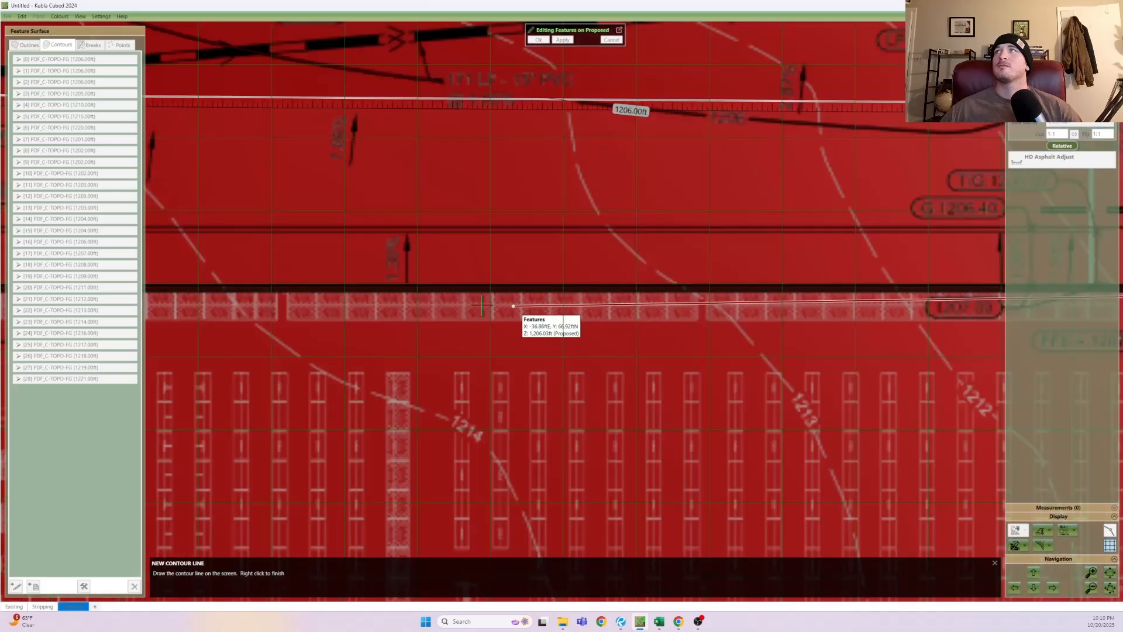
middle_drag(309, 307, 775, 351)
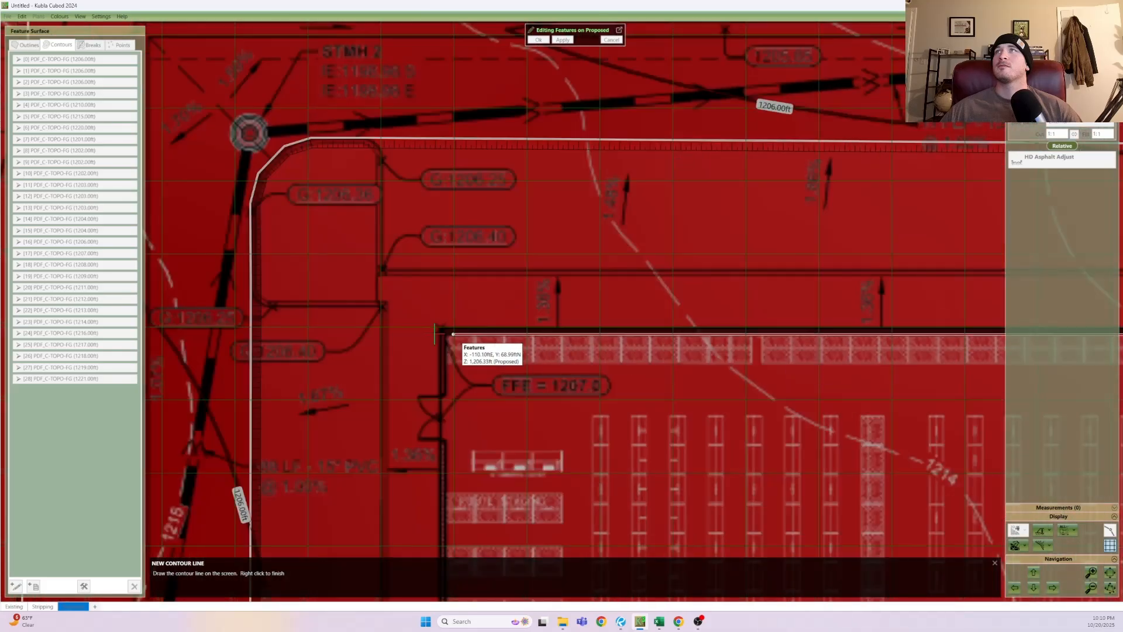
scroll(450, 336, up, 6)
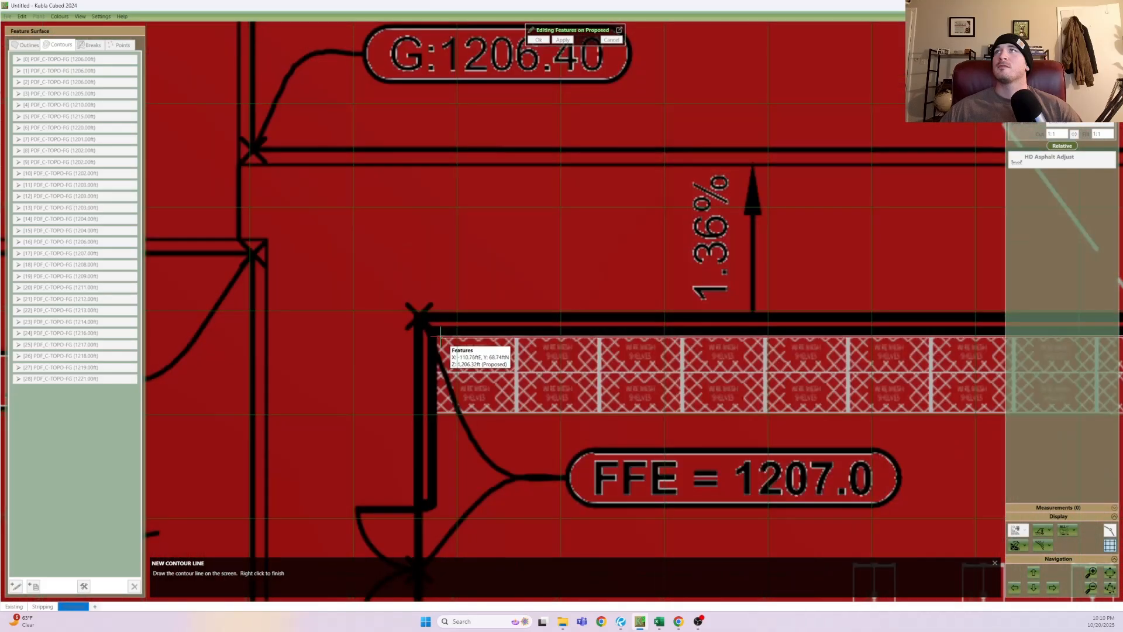
click(436, 335)
- Finish the building contour as a closed, untagged line at level 1207 ft and accept the feature surface edits
right_click(443, 413)
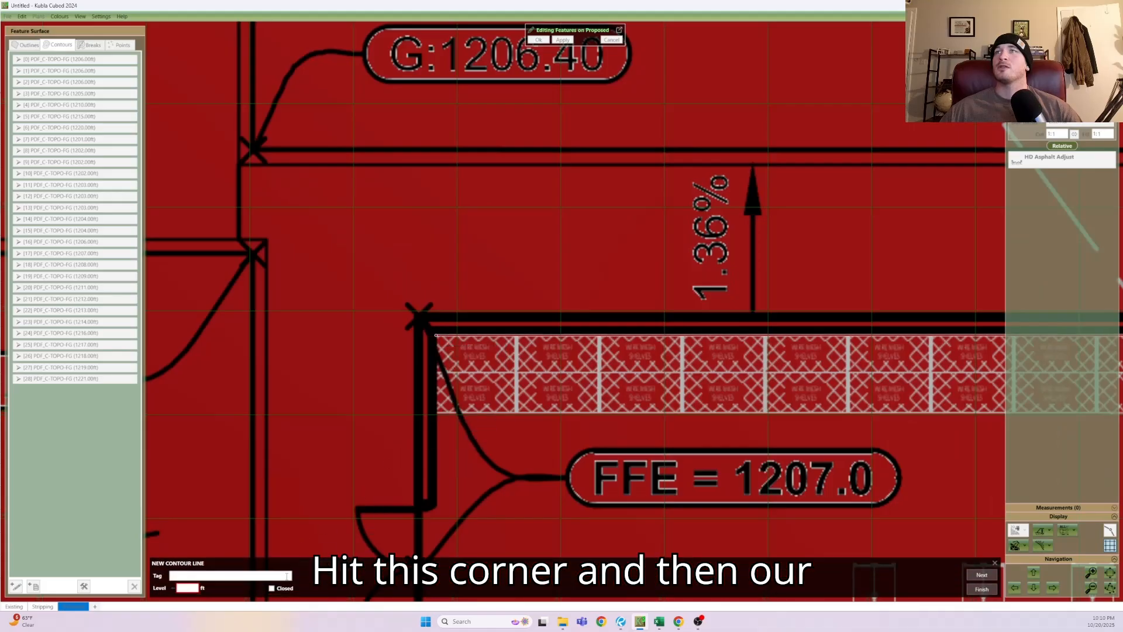
click(273, 588)
click(186, 588)
text(1207)
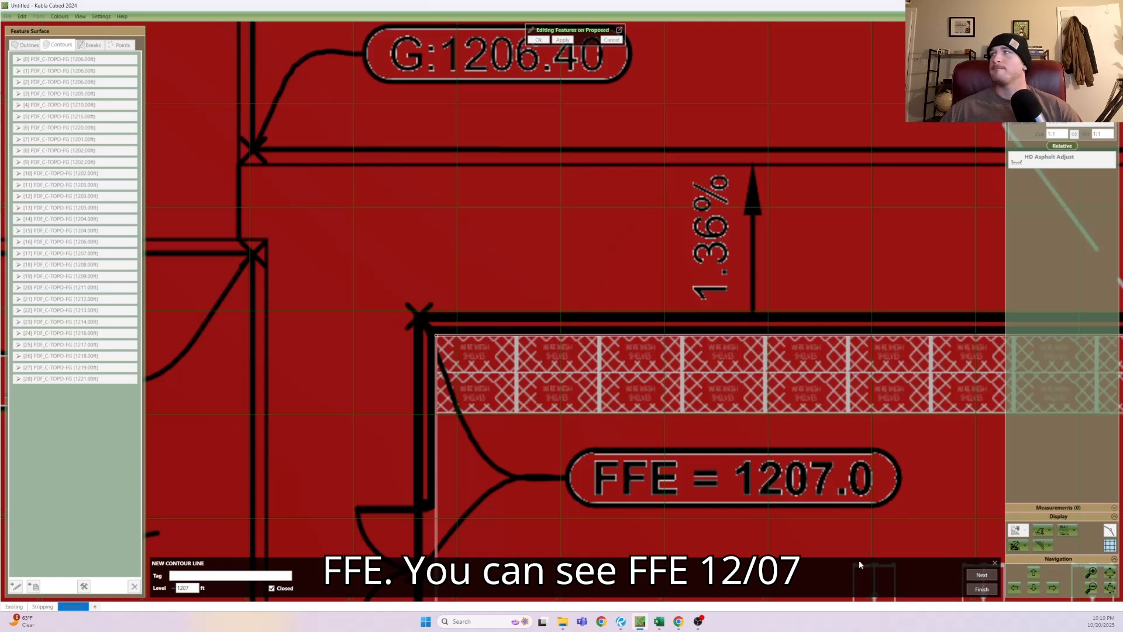
click(987, 591)
click(538, 41)
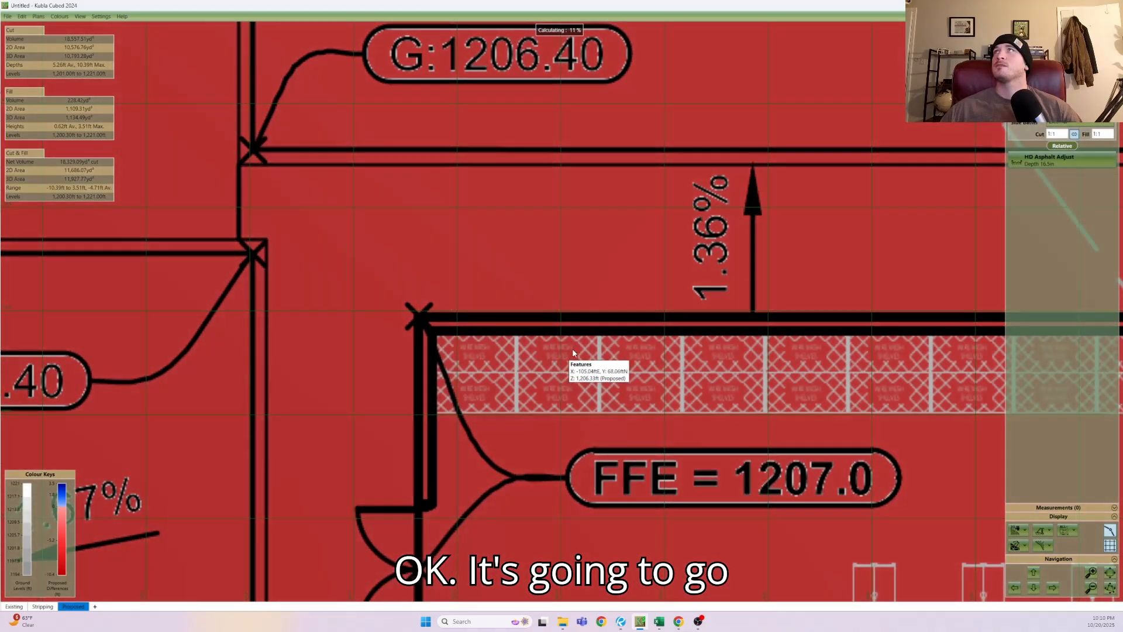
scroll(579, 354, down, 5)
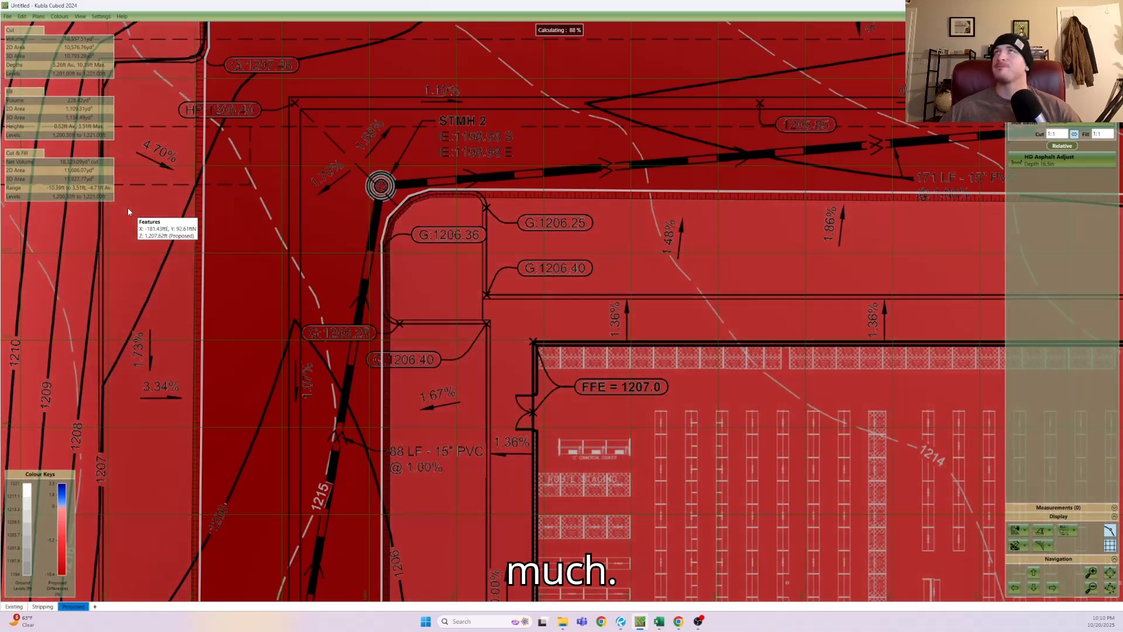
scroll(158, 247, down, 2)
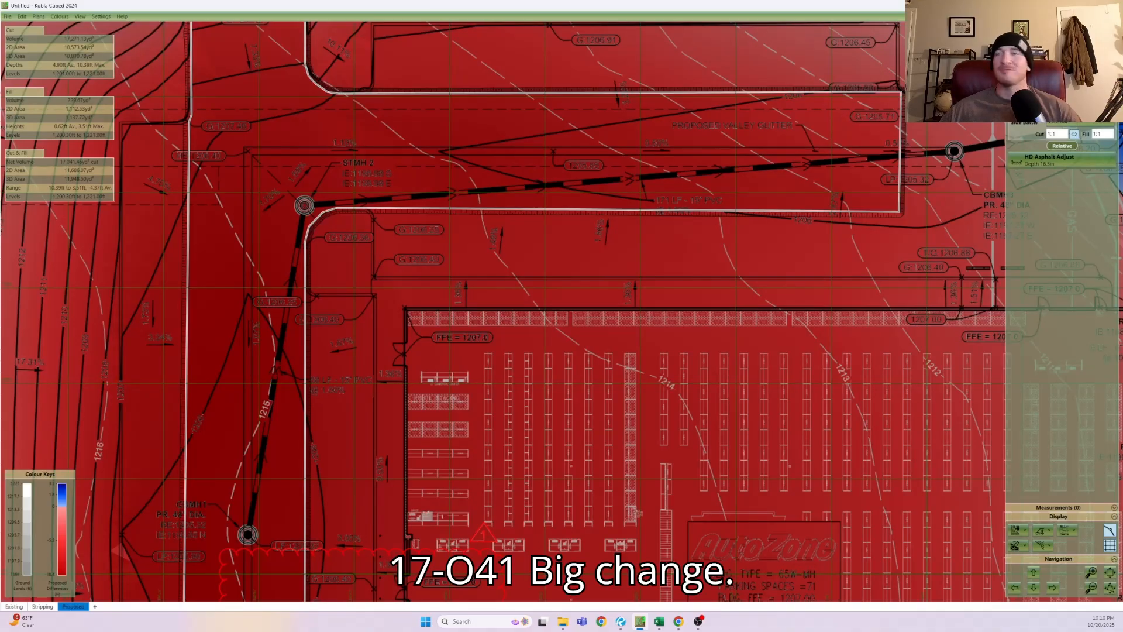
- Add another Reduce feature on the proposed surface and start its outline at the building's northwest corner, about X -111.37, Y 69.29
click(1032, 46)
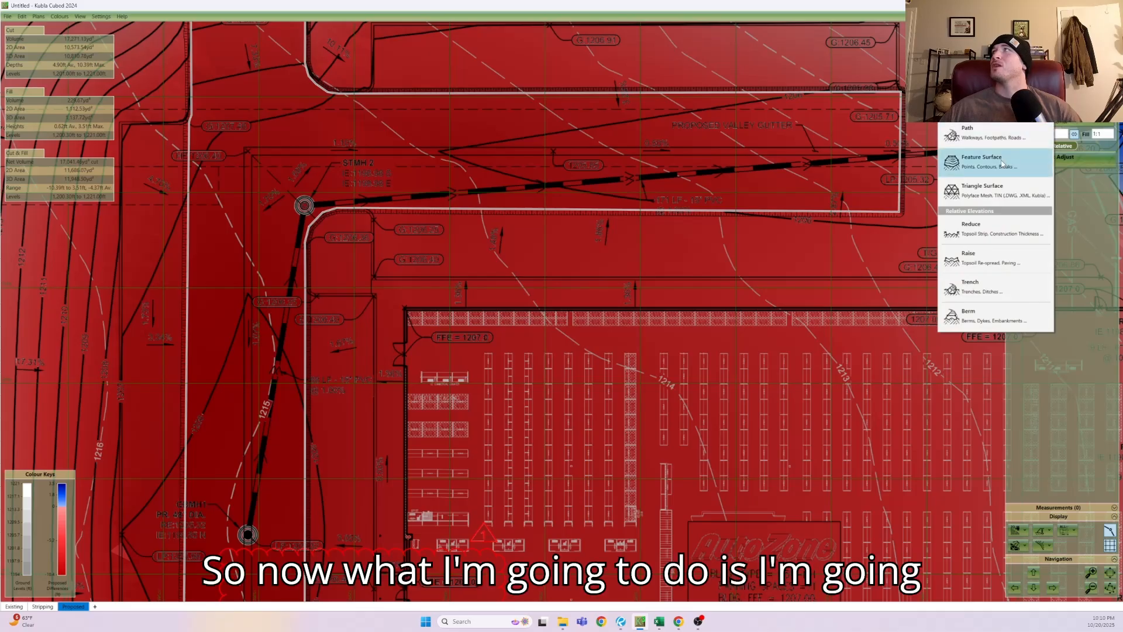
click(998, 229)
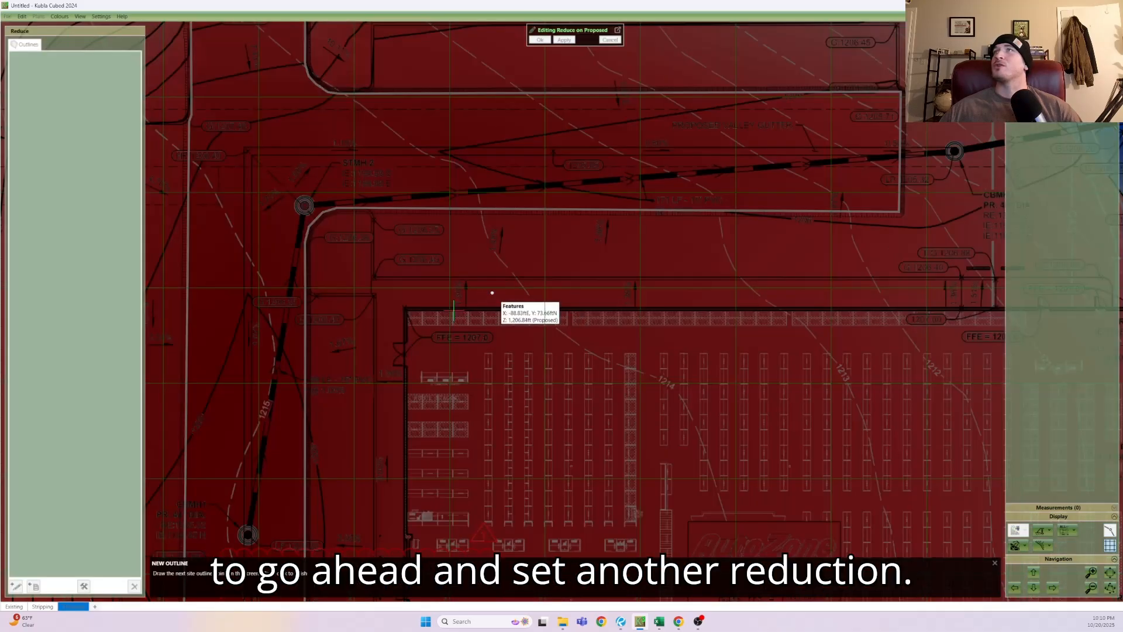
scroll(402, 329, up, 4)
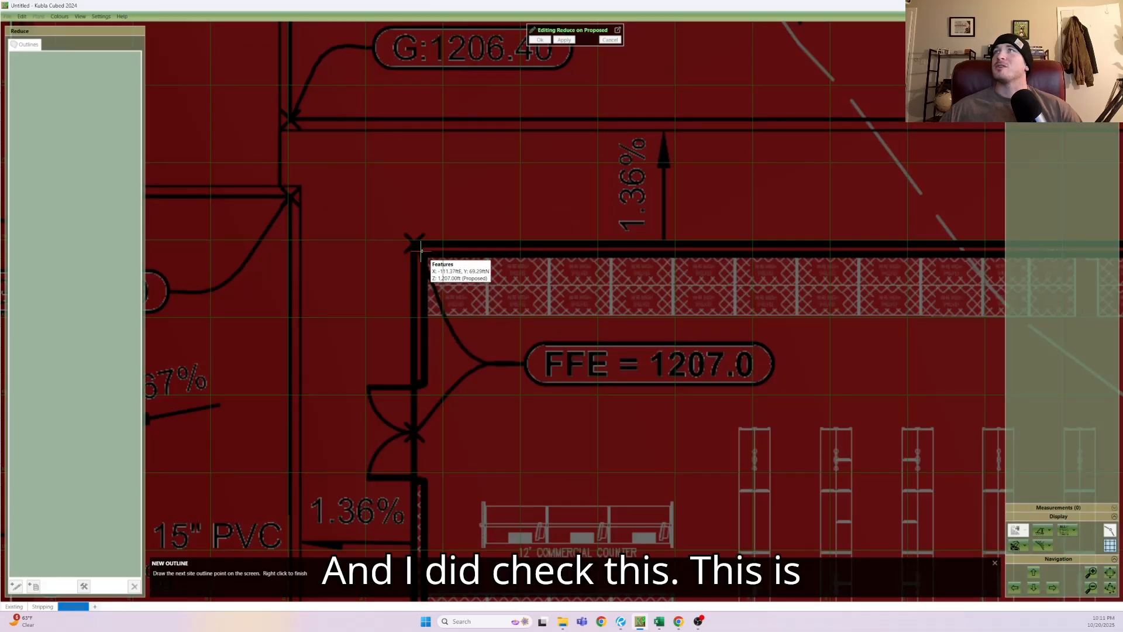
click(421, 252)
- Run the Reduce outline east along the building's north wall to the northeast corner beside RD 4A, about X 89.55, Y 69.25
click(648, 307)
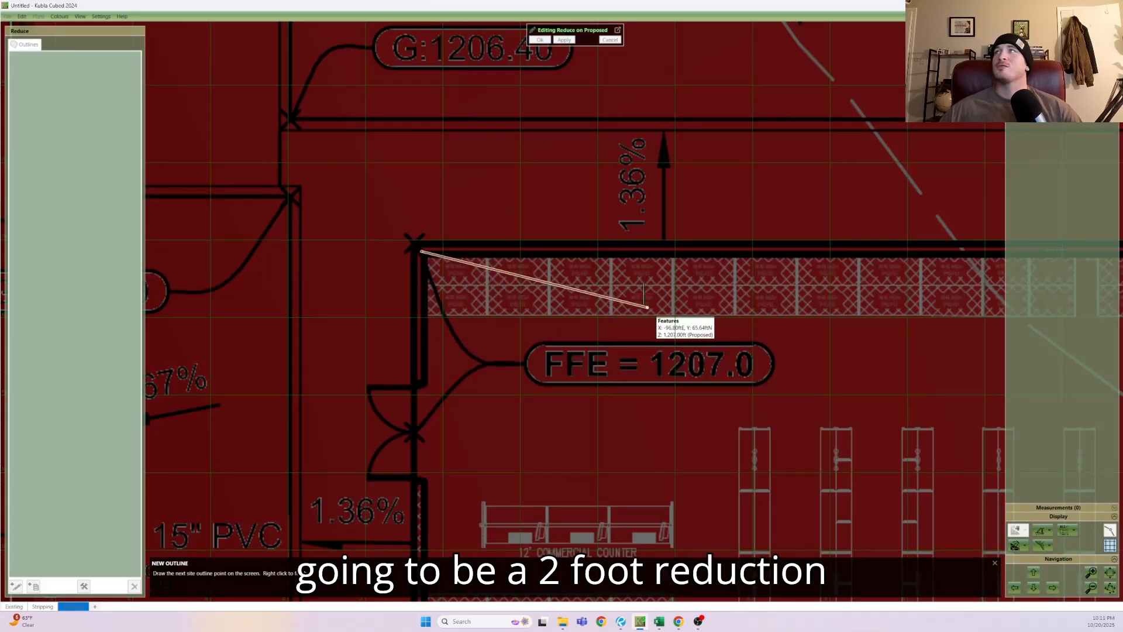
mouse_move(642, 294)
middle_down()
mouse_move(471, 325)
mouse_move(319, 323)
middle_up()
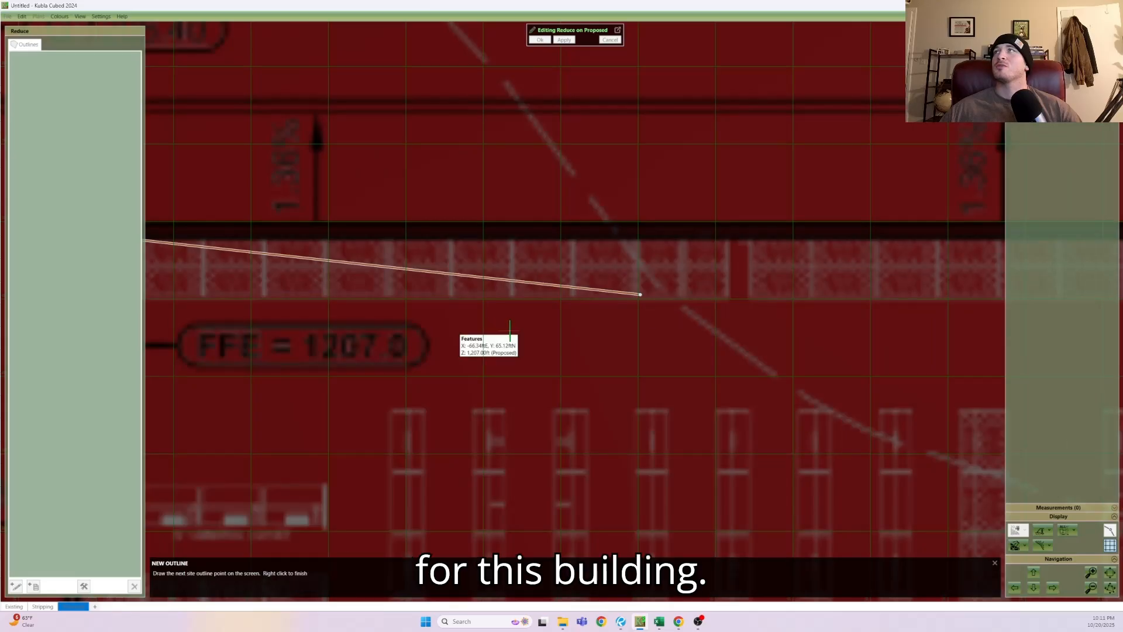
scroll(516, 331, down, 6)
scroll(661, 309, down, 1)
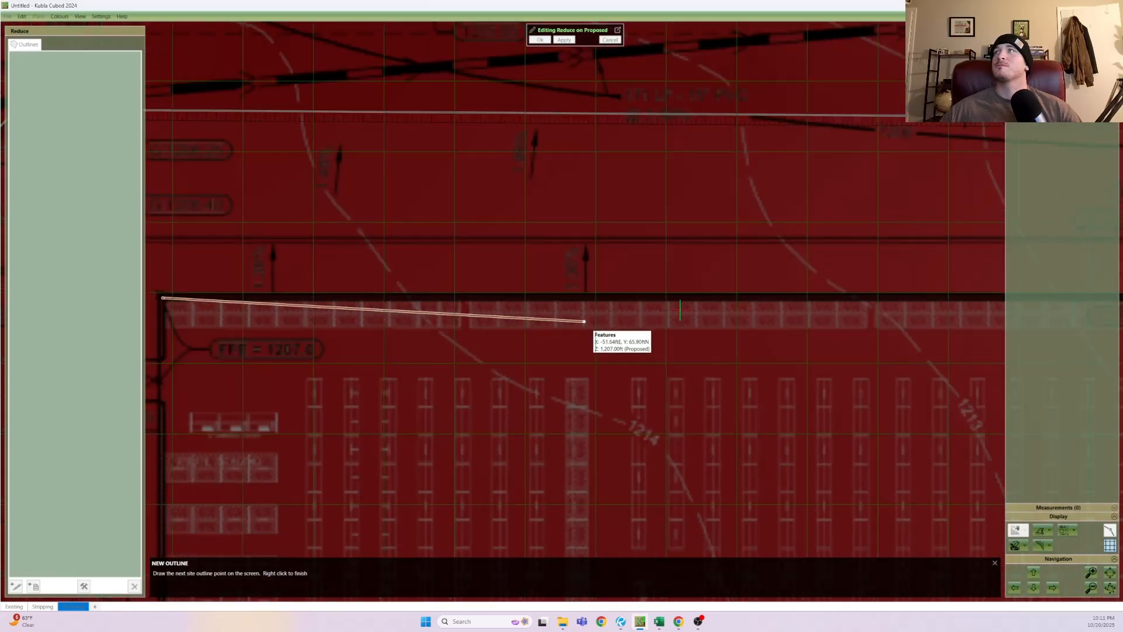
scroll(552, 306, down, 1)
scroll(724, 306, up, 3)
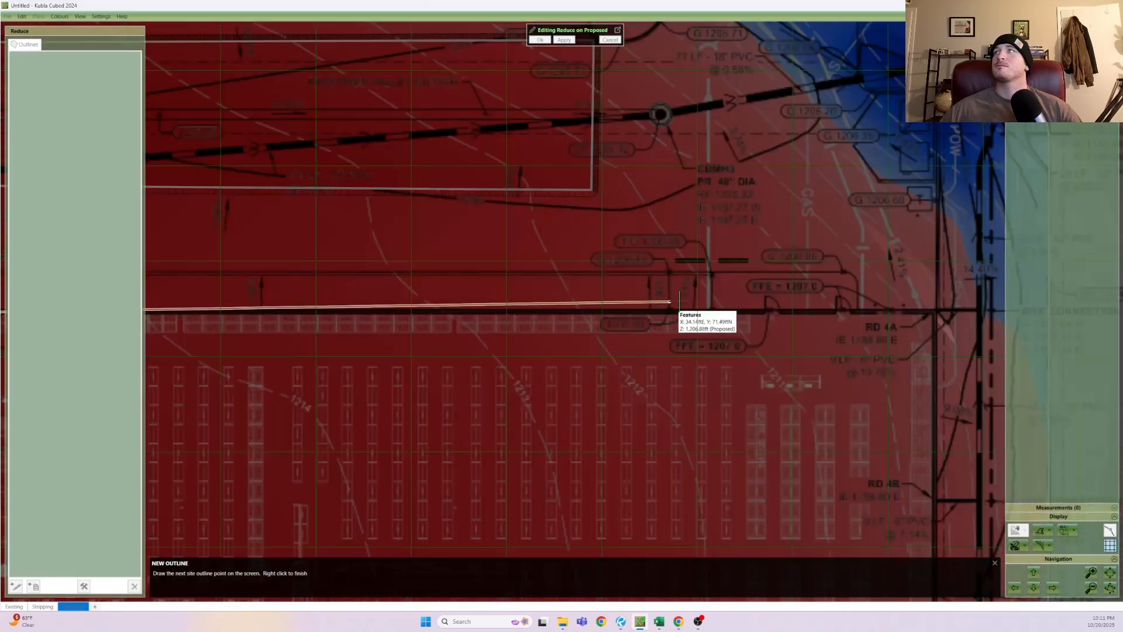
scroll(950, 316, up, 5)
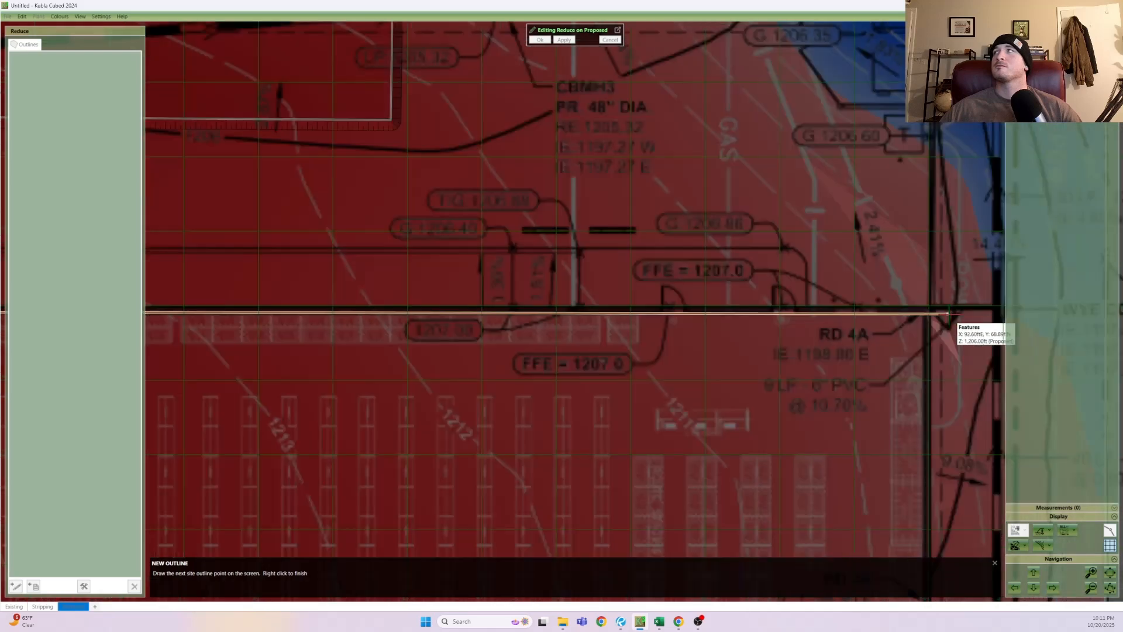
click(903, 309)
- Run the Reduce outline south along the building's east wall to the southeast corner beside RD 4E, about X 89.62, Y -89.79
scroll(886, 436, down, 1)
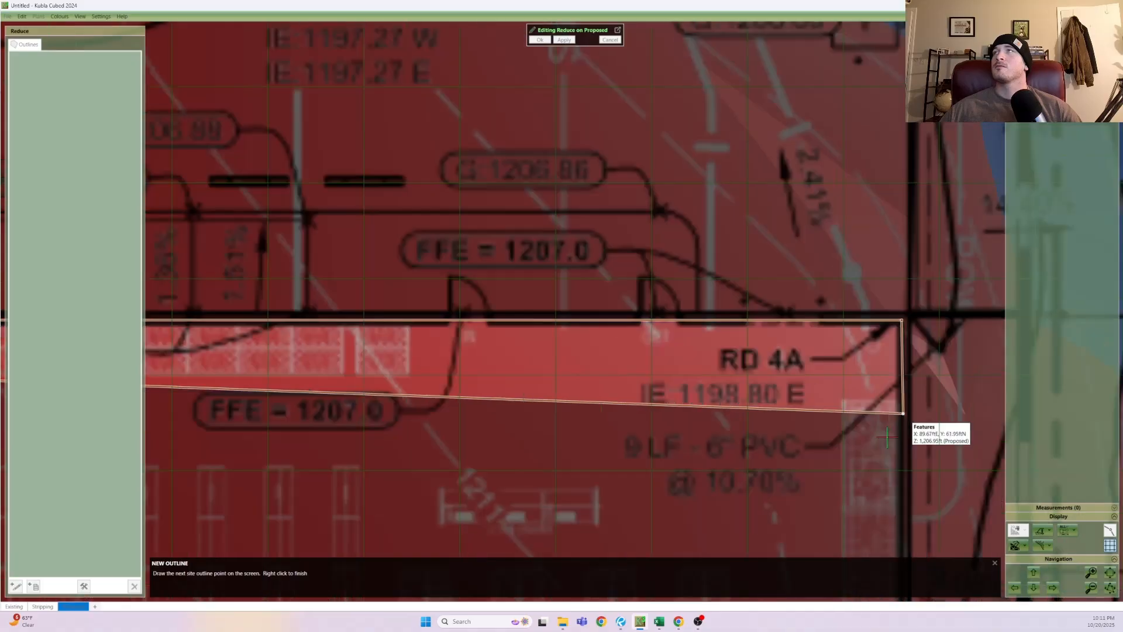
scroll(878, 452, down, 2)
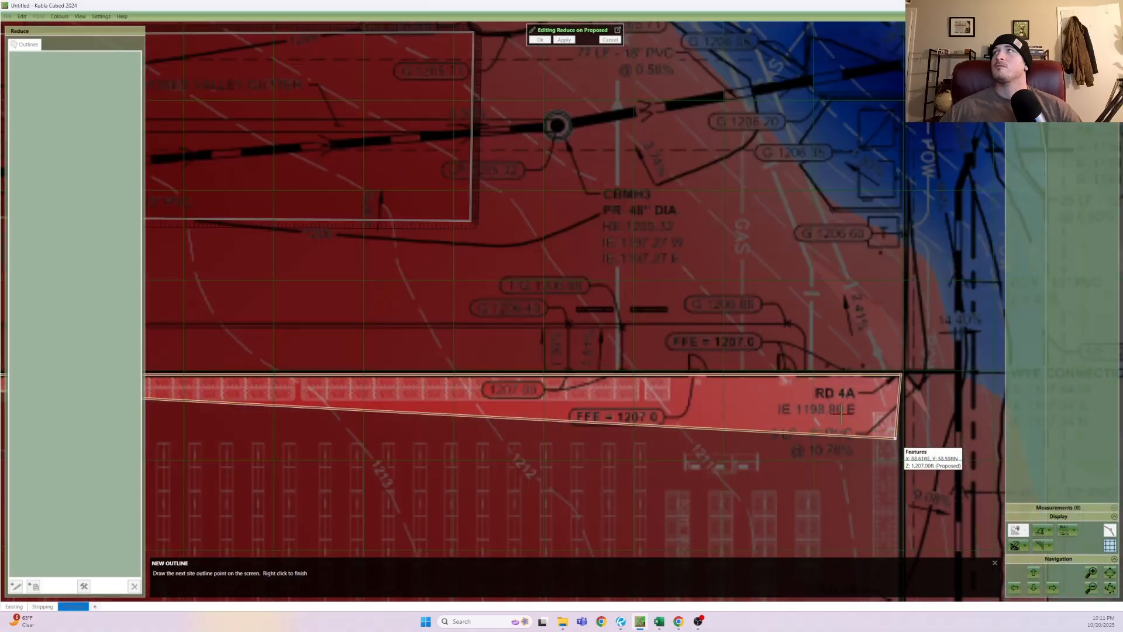
scroll(844, 474, down, 1)
scroll(847, 401, down, 1)
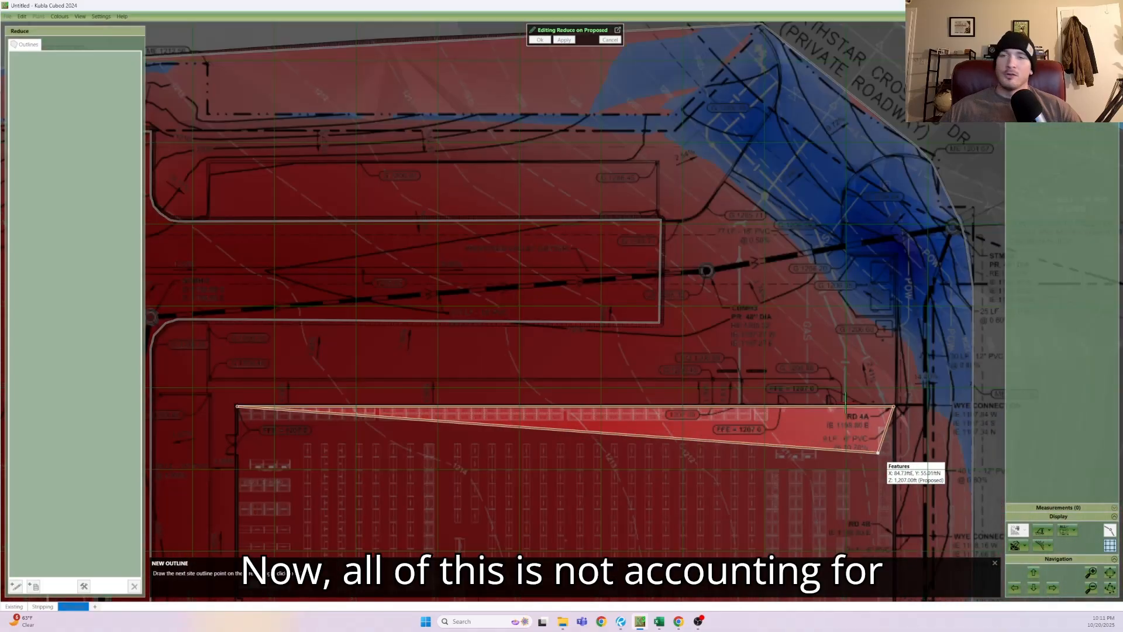
scroll(846, 405, up, 2)
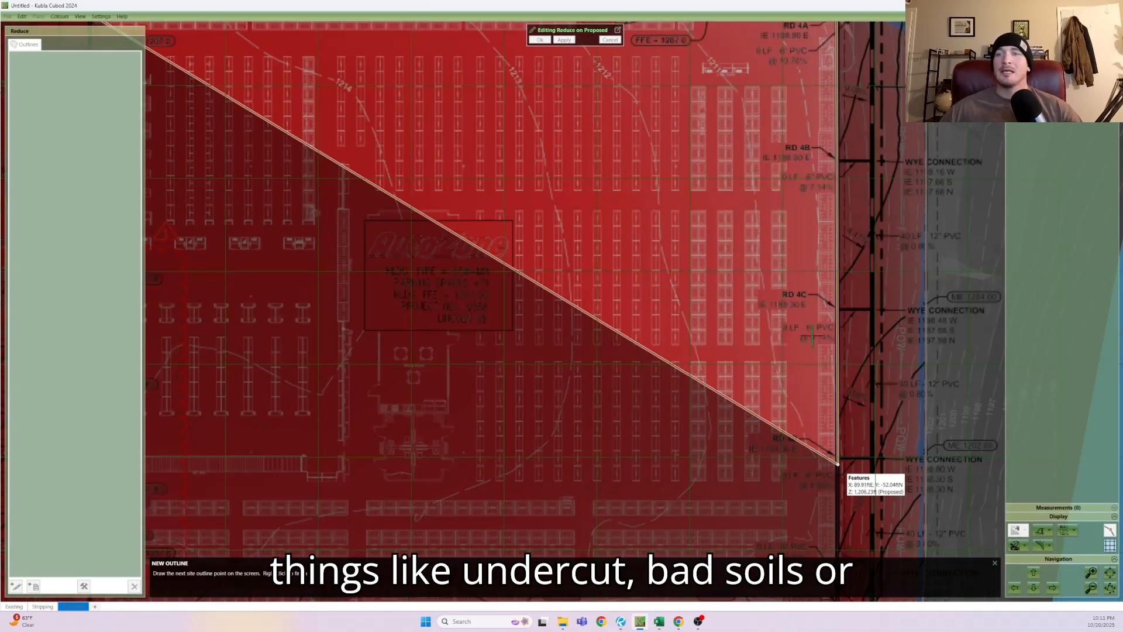
middle_drag(837, 467, 812, 336)
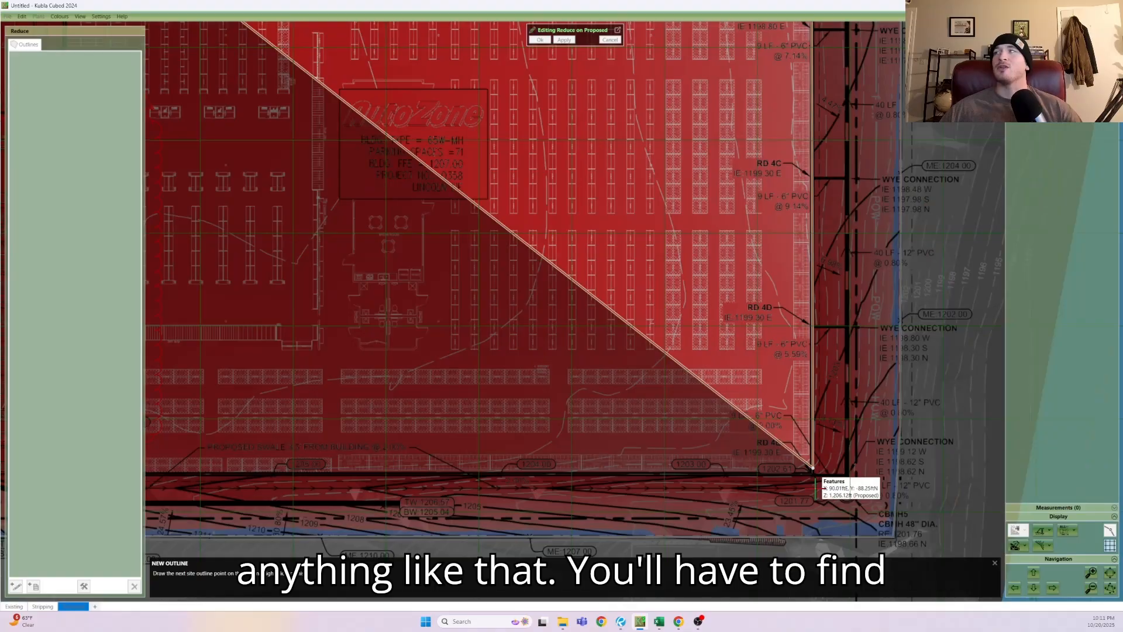
scroll(816, 474, up, 3)
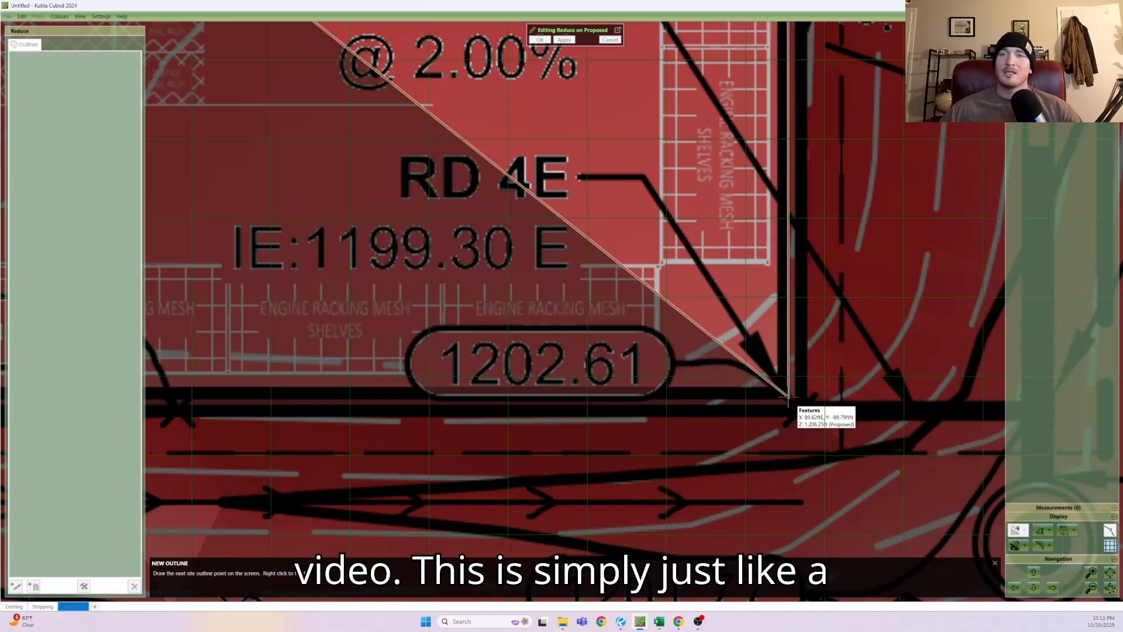
- Run the Reduce outline west along the building's south wall to the southwest corner, about X -111.22, Y -89.80
scroll(784, 404, down, 1)
scroll(771, 412, down, 3)
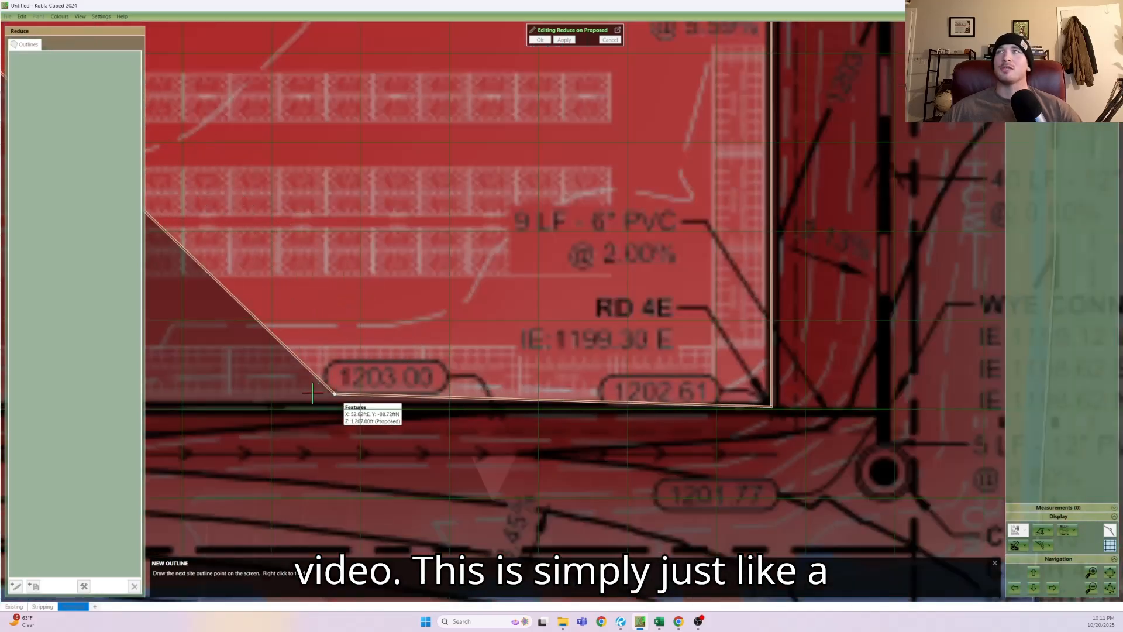
scroll(378, 400, up, 5)
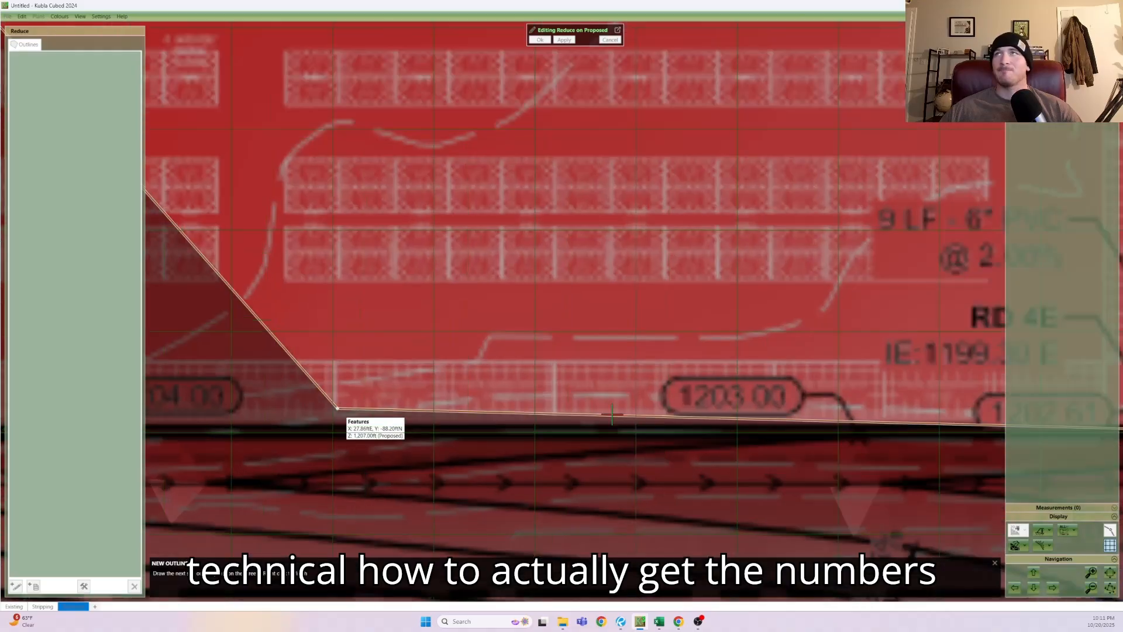
scroll(379, 400, down, 2)
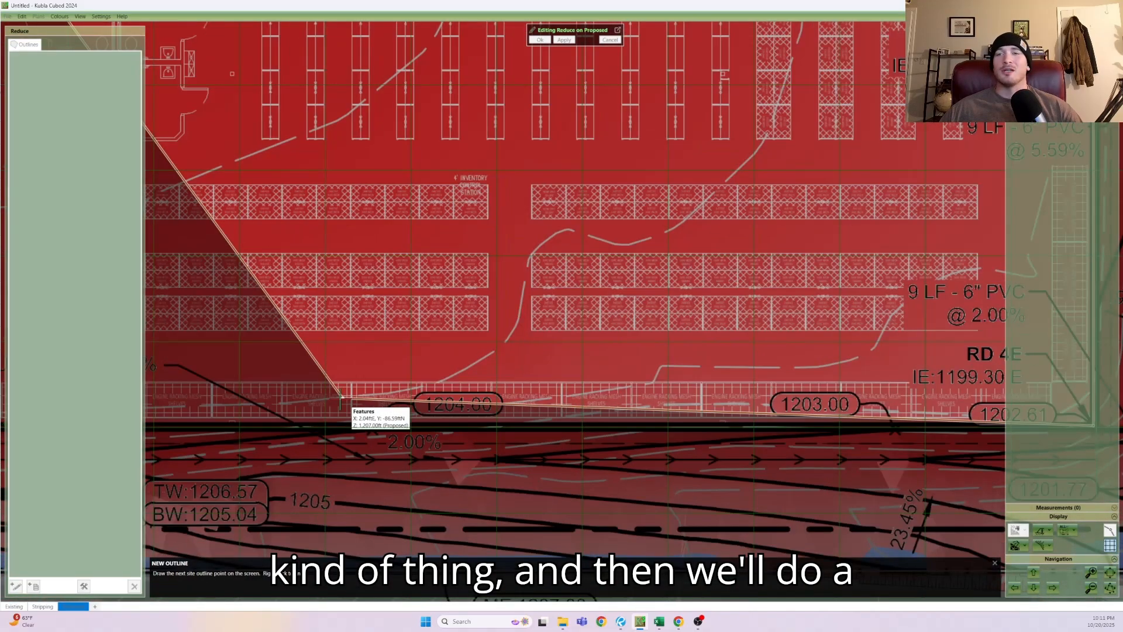
middle_drag(309, 408, 566, 409)
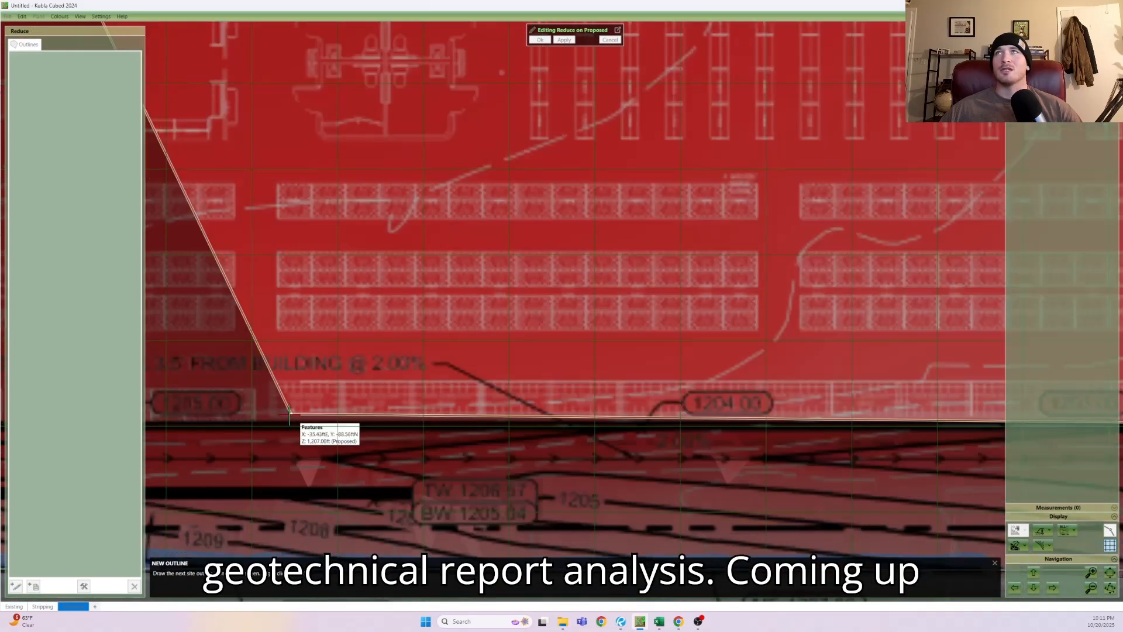
middle_drag(269, 414, 646, 443)
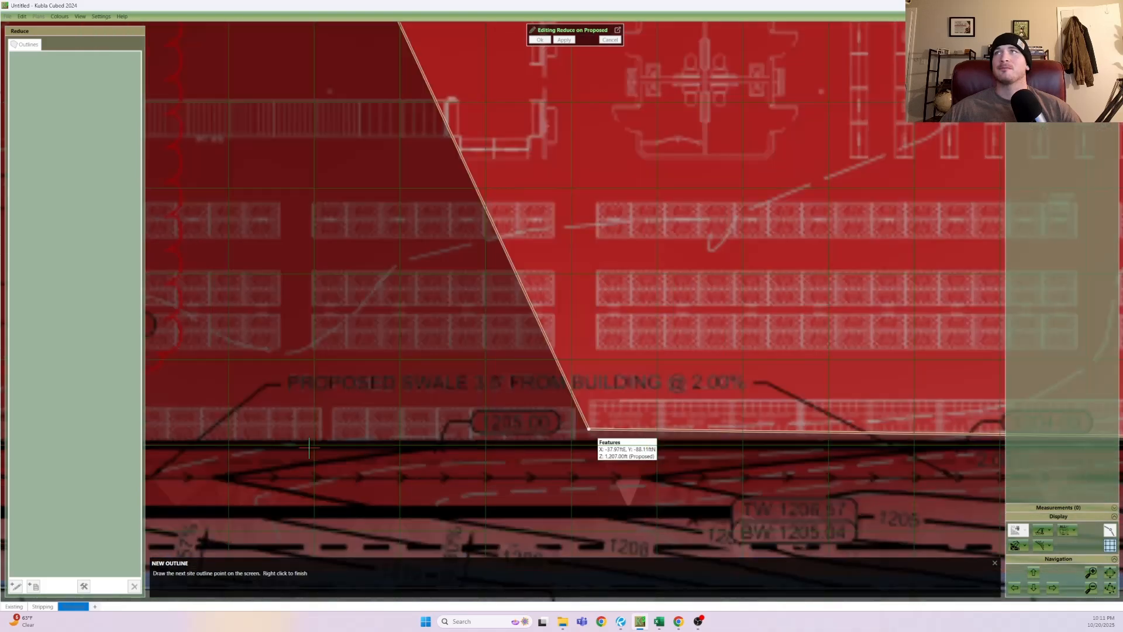
scroll(300, 447, down, 2)
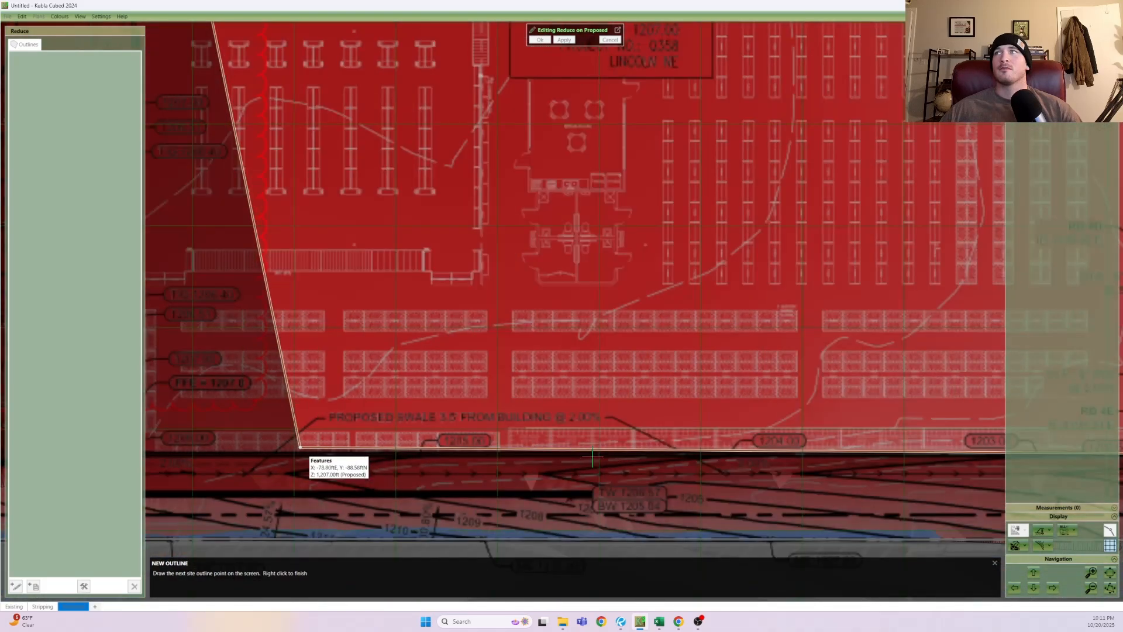
scroll(275, 448, up, 2)
middle_drag(270, 449, 499, 471)
scroll(498, 471, up, 3)
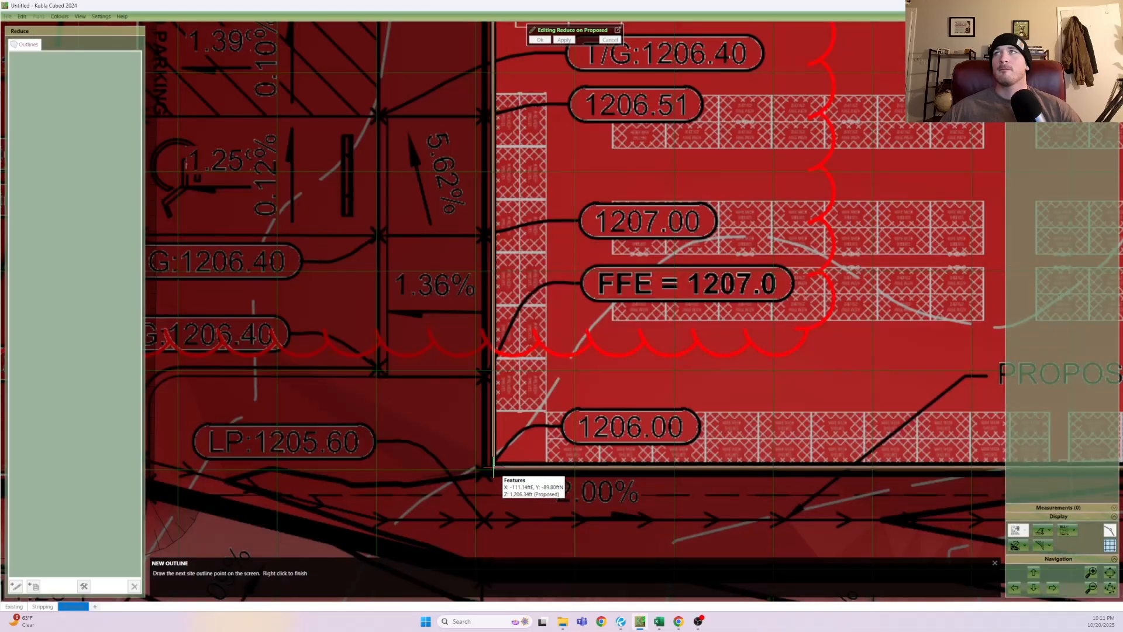
click(492, 467)
- Finish the building outline without a tag, accept the Reduce edits, and set the reduction depth to 24 in
right_click(493, 467)
click(973, 587)
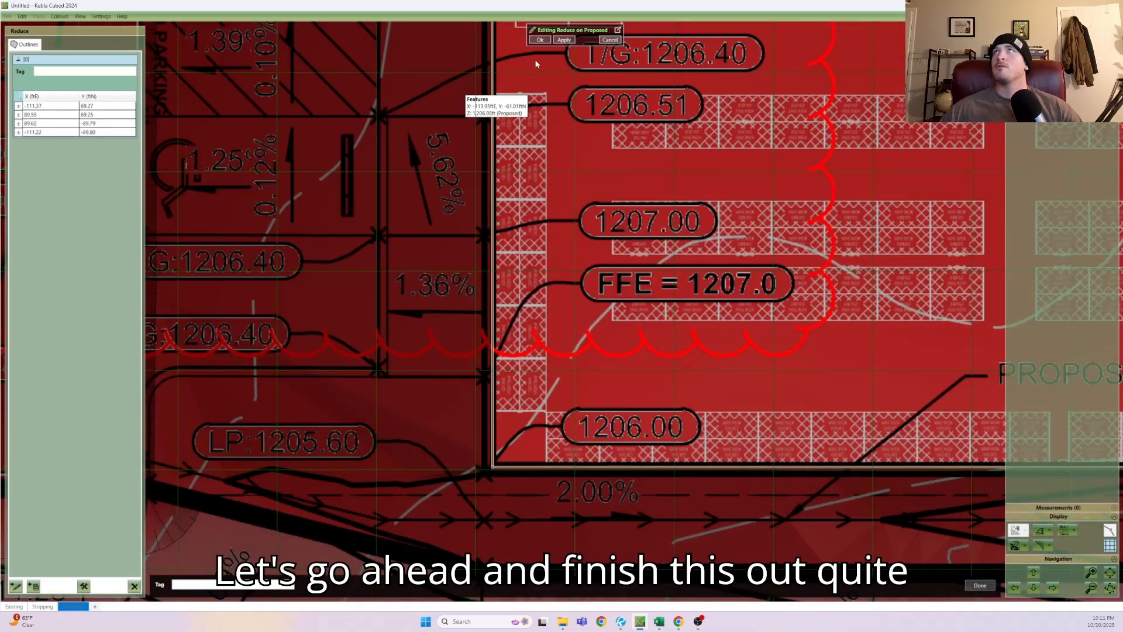
click(539, 40)
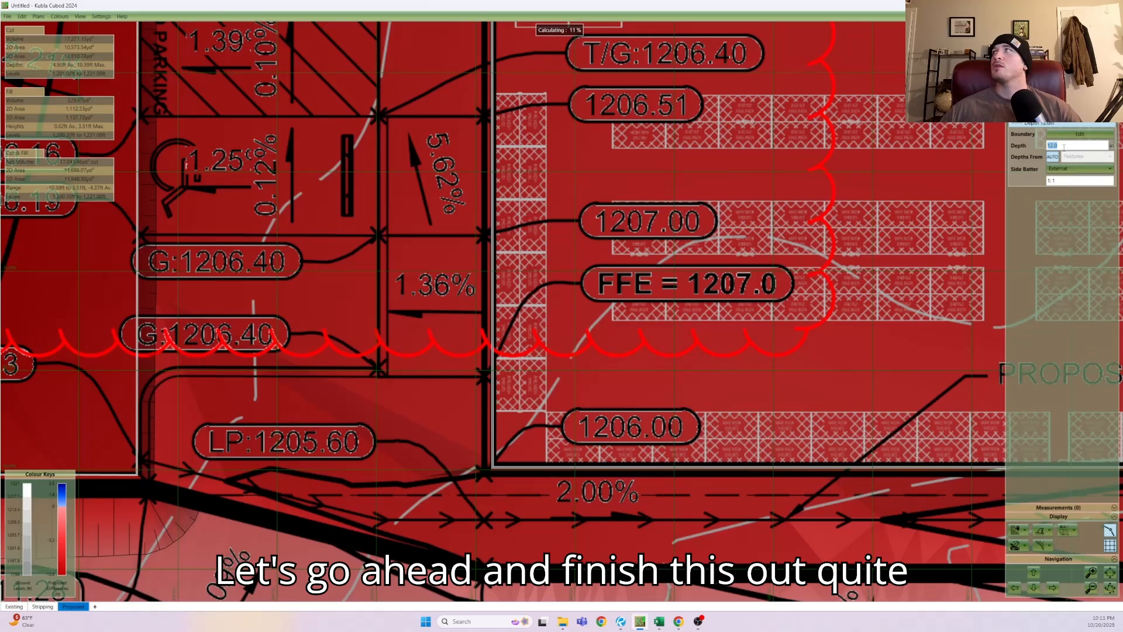
text(24)
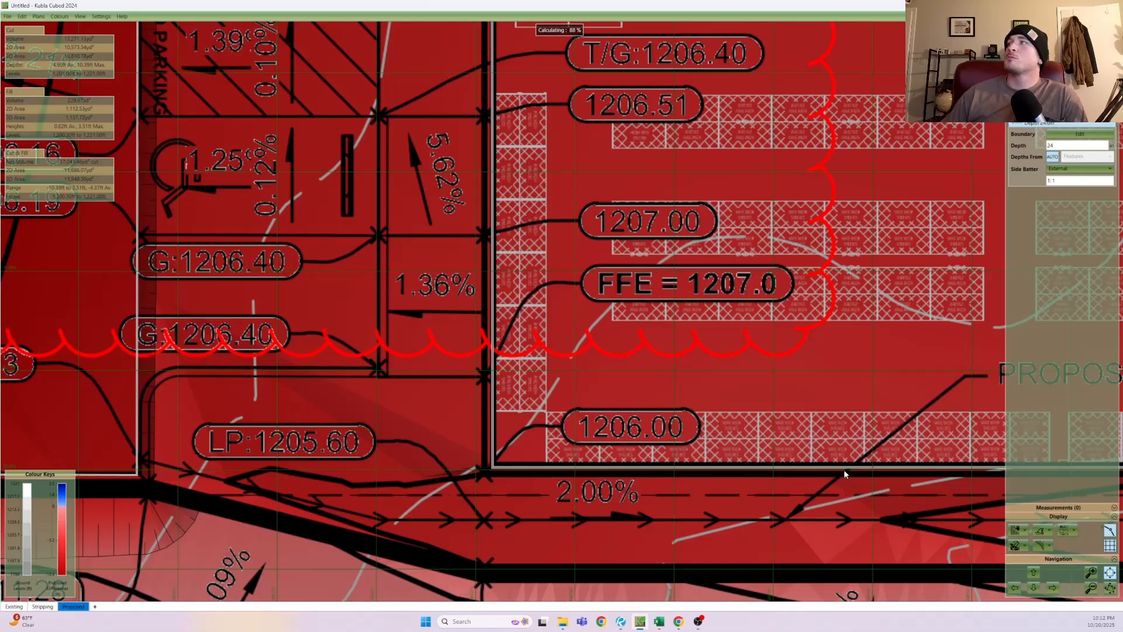
scroll(845, 473, down, 10)
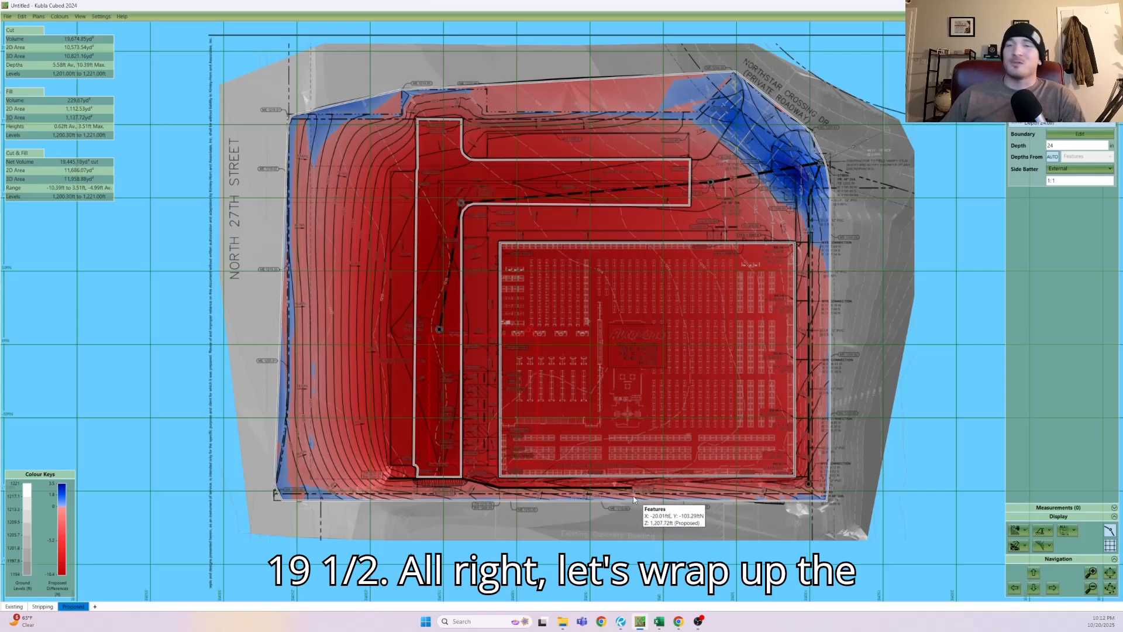
- Add another Reduce feature and start its outline at the south end of the heavy-duty asphalt's west edge, about X -170.85, Y -82.03
click(1019, 44)
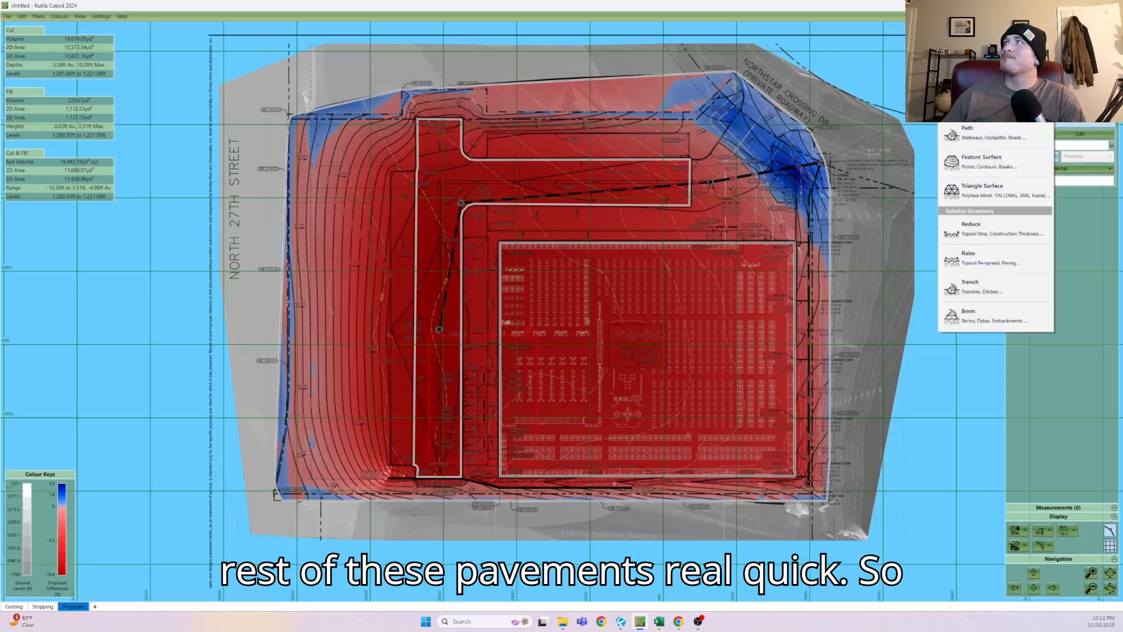
click(993, 234)
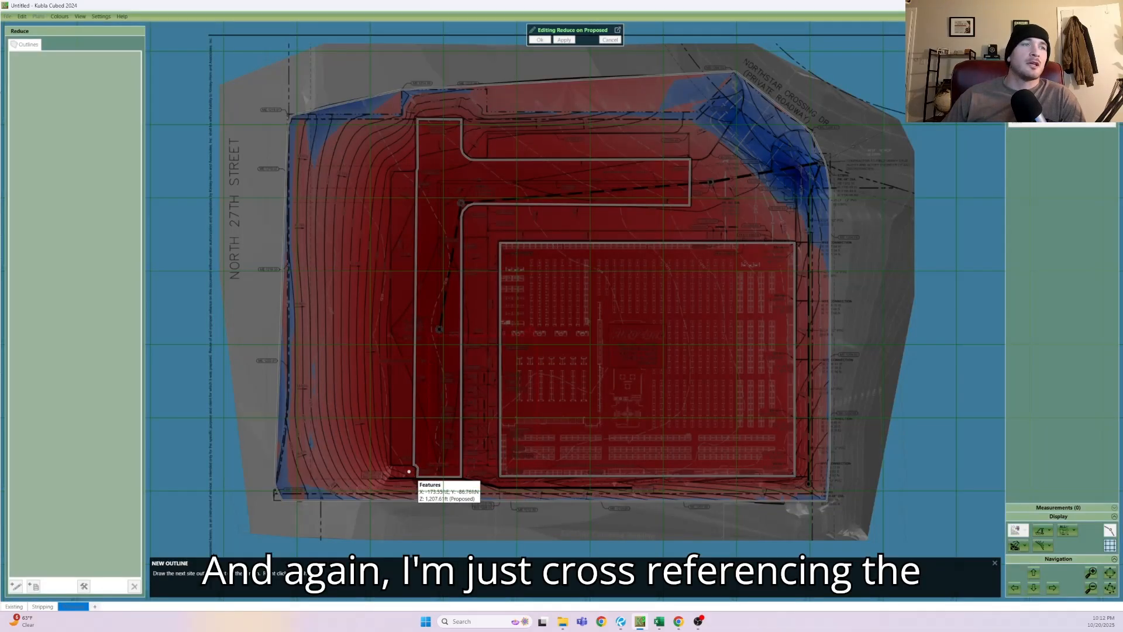
scroll(409, 471, up, 5)
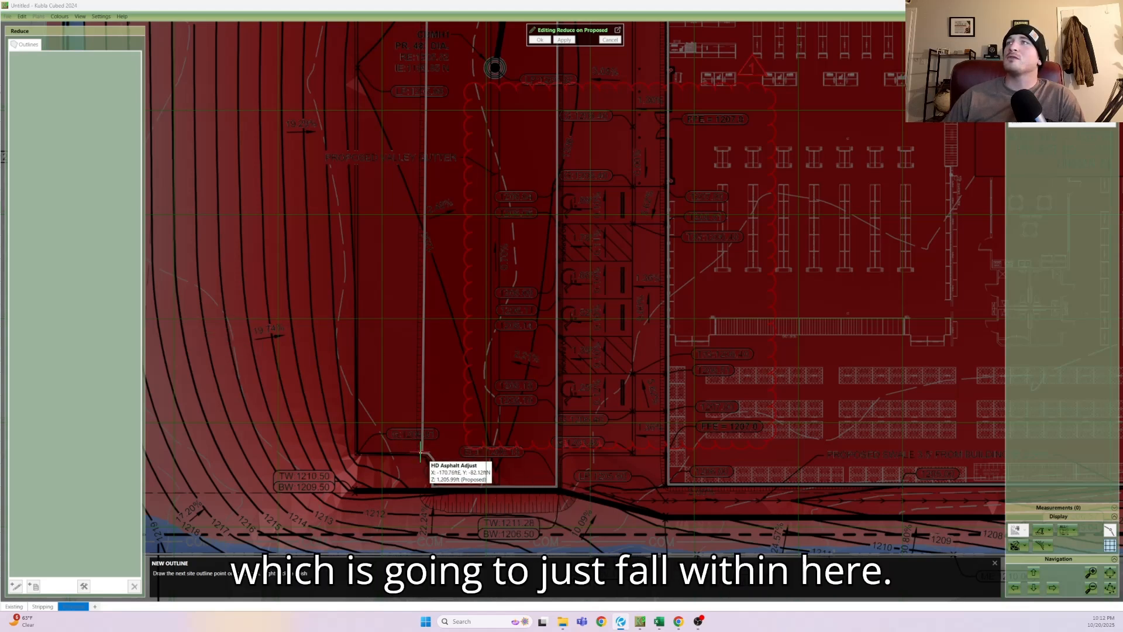
scroll(421, 453, up, 2)
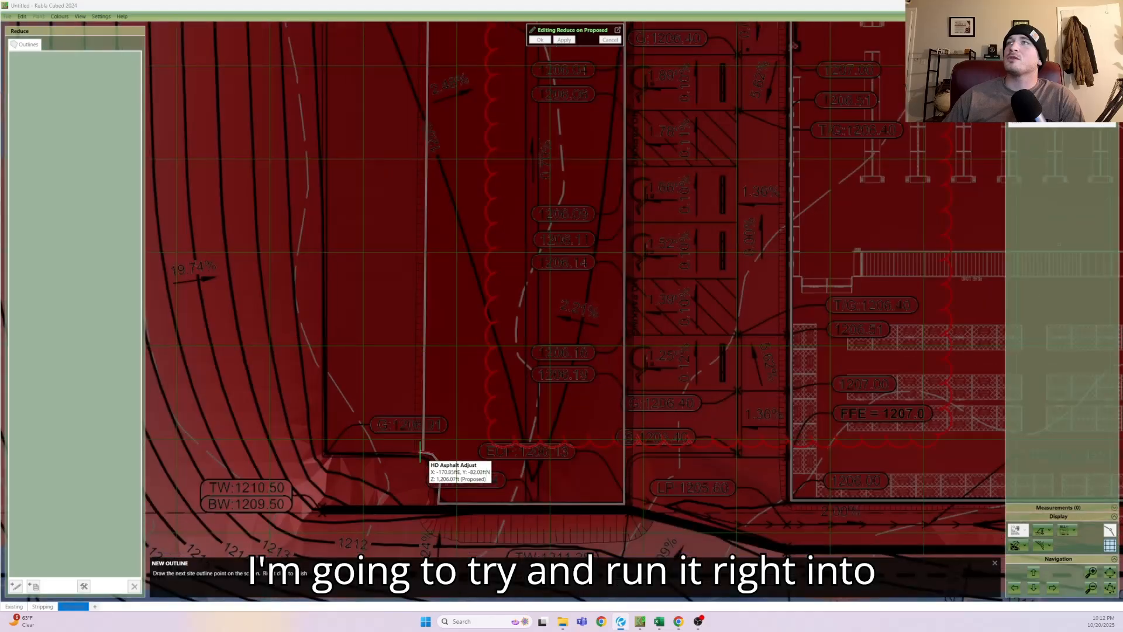
click(419, 452)
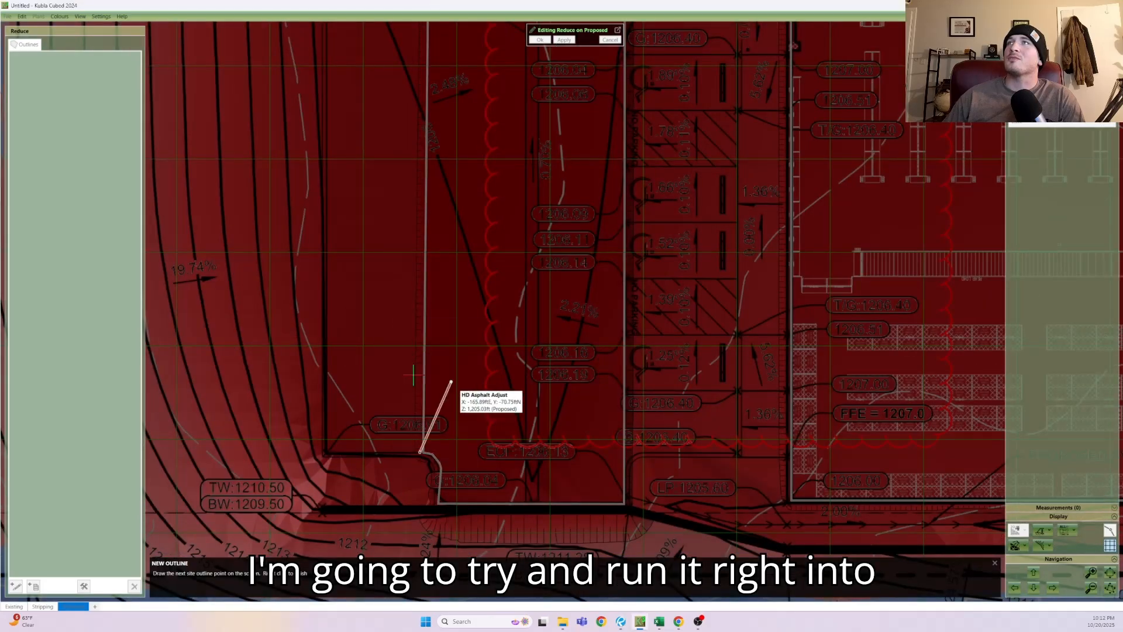
- Run the pavement outline north along the heavy-duty asphalt's west edge to the curb at its north end, about Y 118
middle_drag(407, 86, 389, 373)
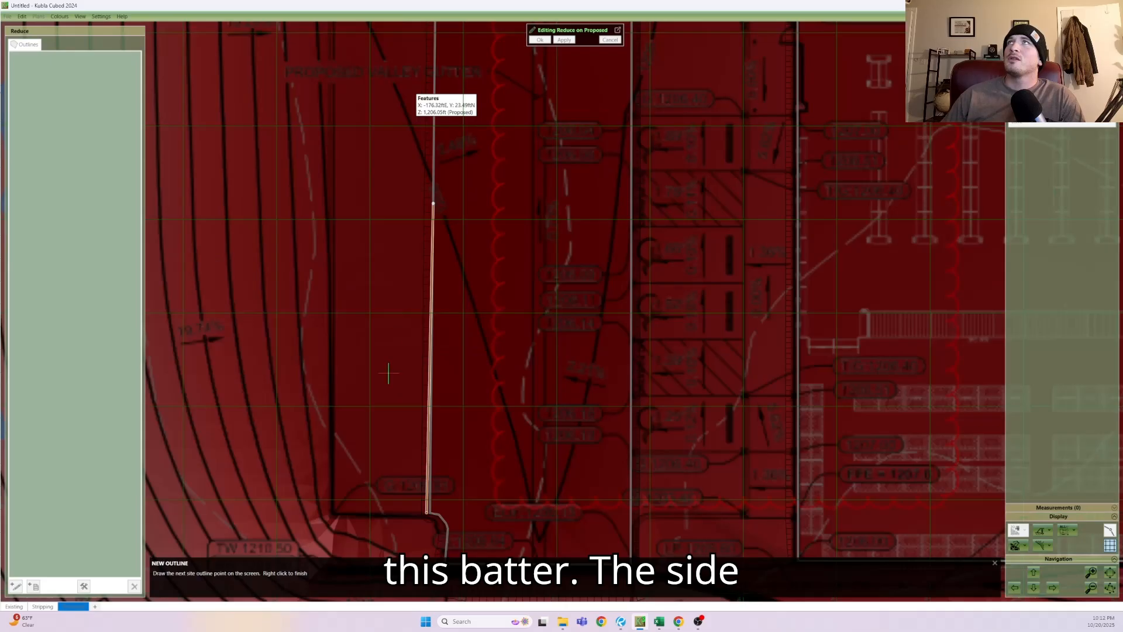
middle_drag(406, 96, 404, 384)
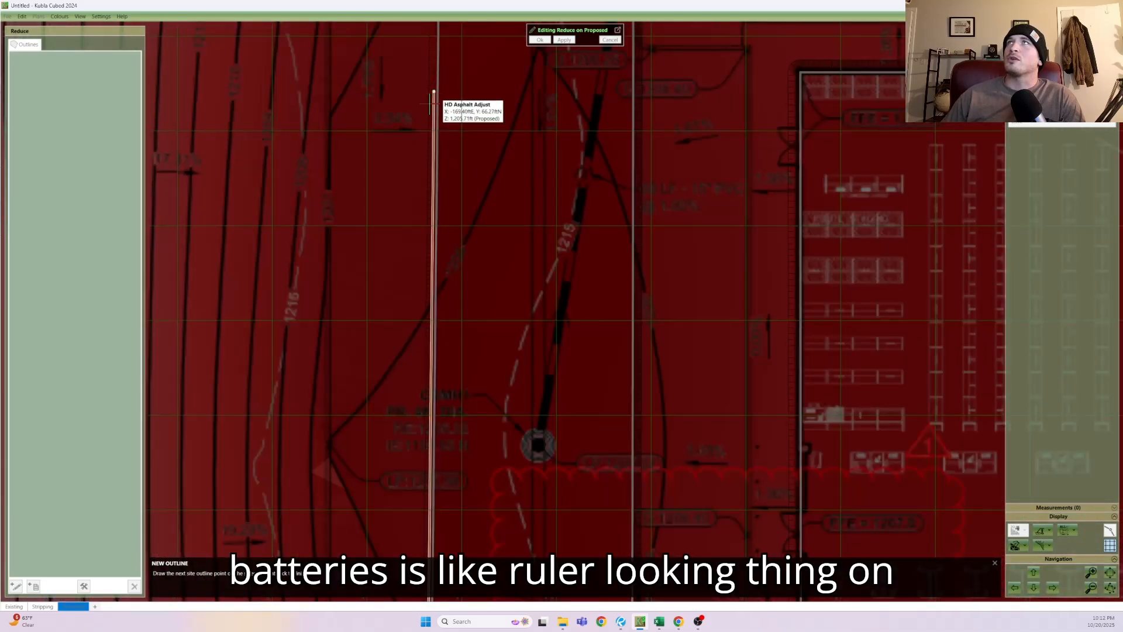
middle_drag(430, 104, 387, 424)
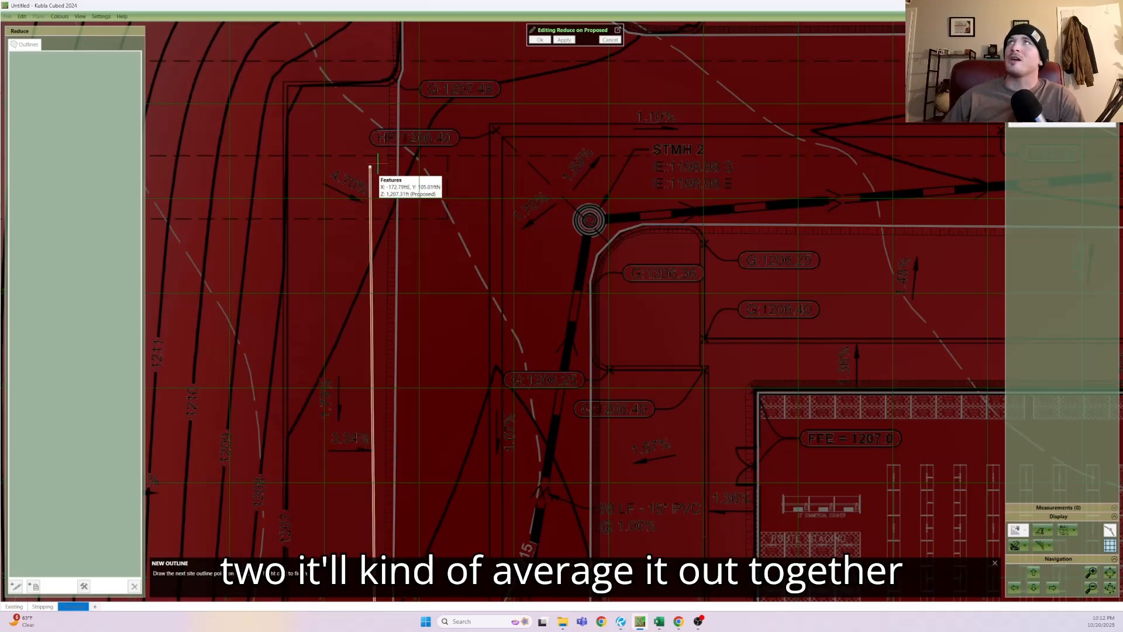
click(395, 83)
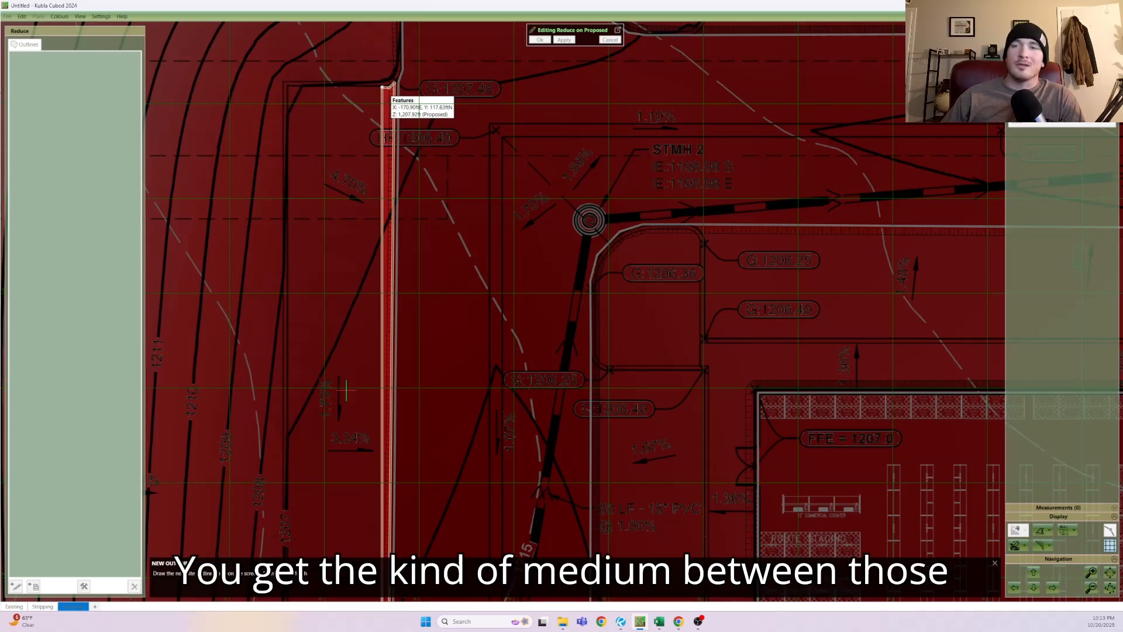
- Run the pavement outline down its west curb to the southwest corner, about X -186, Y -82, and close it without a tag
scroll(346, 393, down, 1)
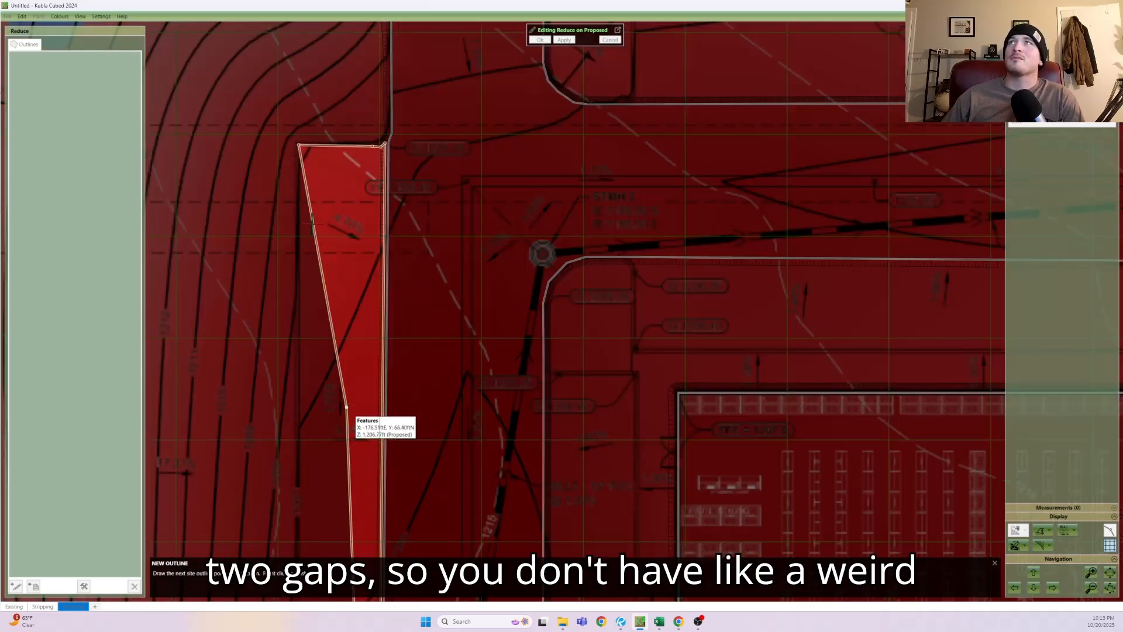
scroll(349, 462, down, 2)
middle_drag(352, 459, 334, 221)
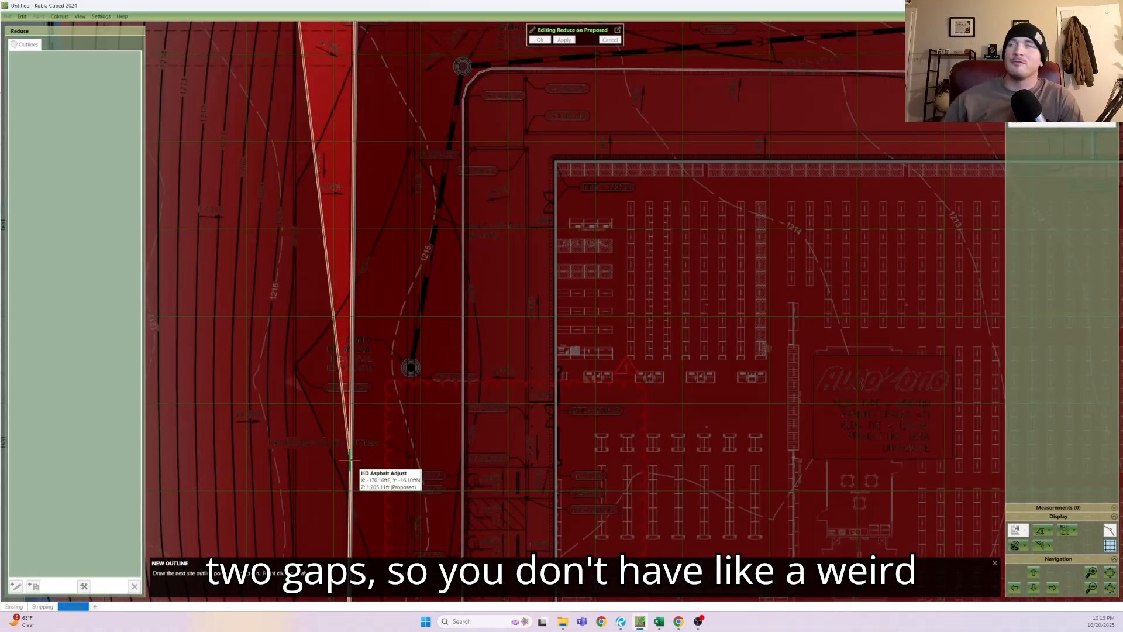
middle_drag(305, 531, 319, 297)
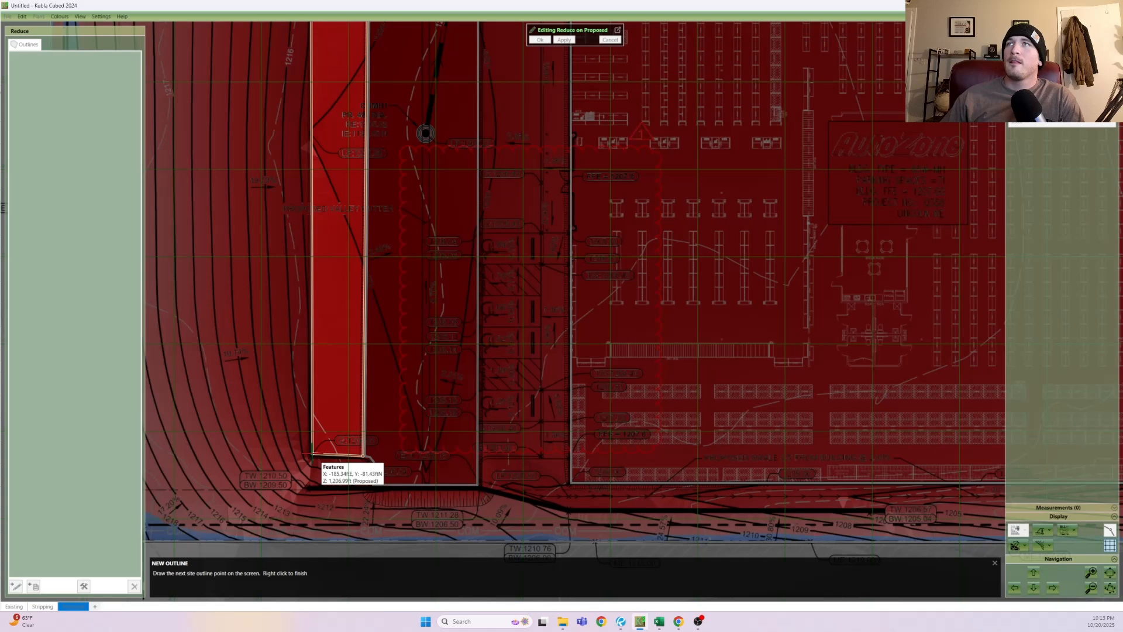
scroll(312, 454, up, 3)
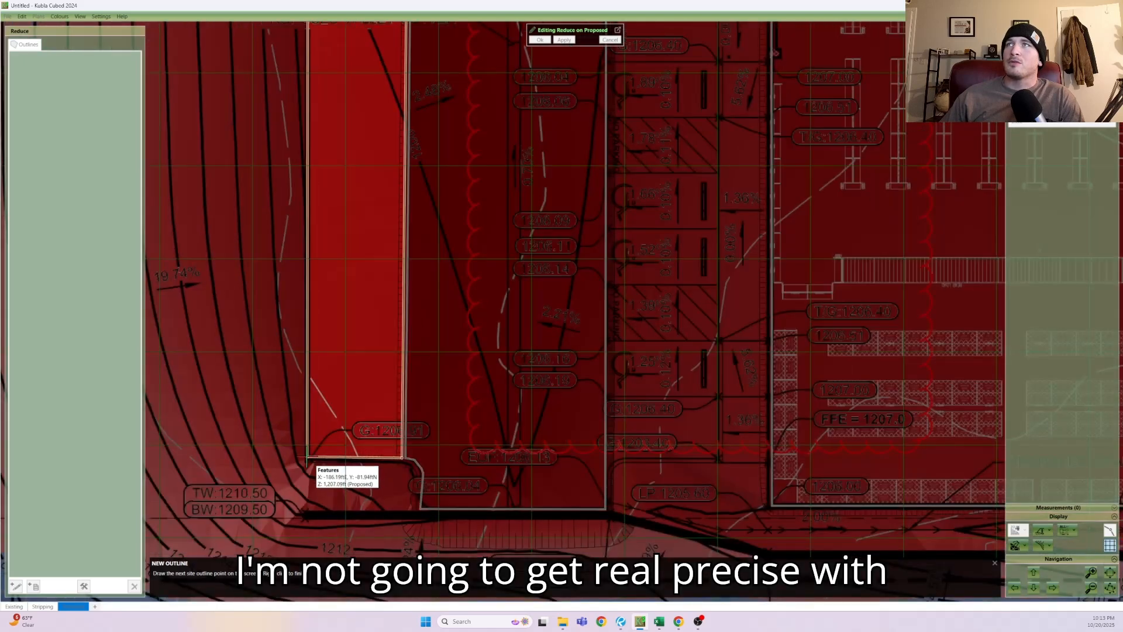
click(308, 458)
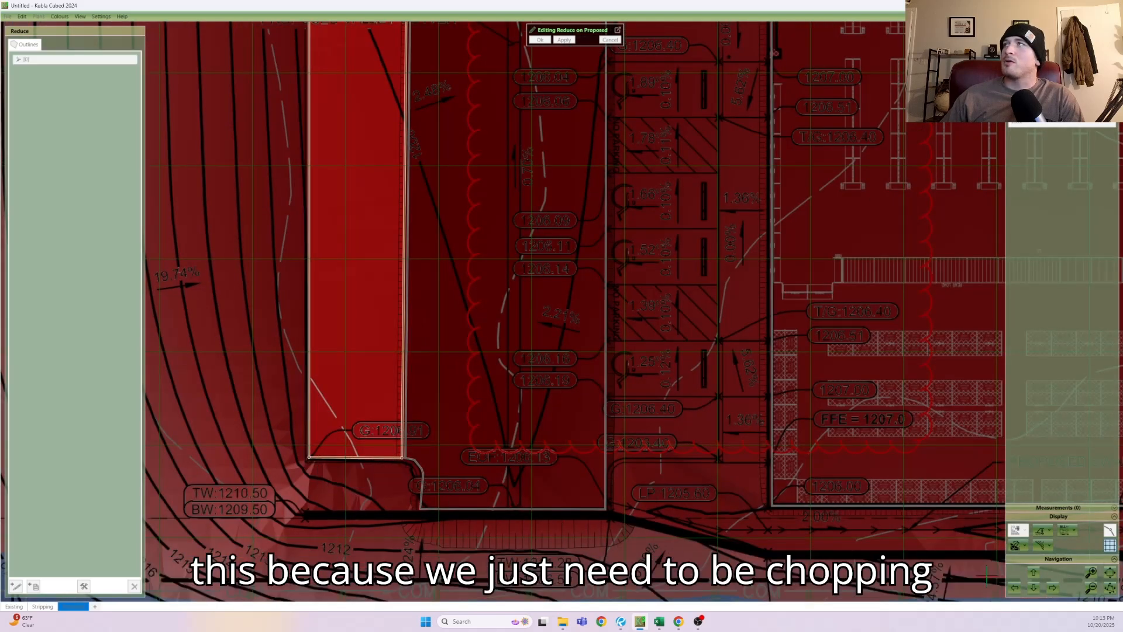
- Start a second outline at the northern parking strip's southwest corner, about X -121, Y 126, and run it to the northwest corner, about Y 144
scroll(662, 263, down, 2)
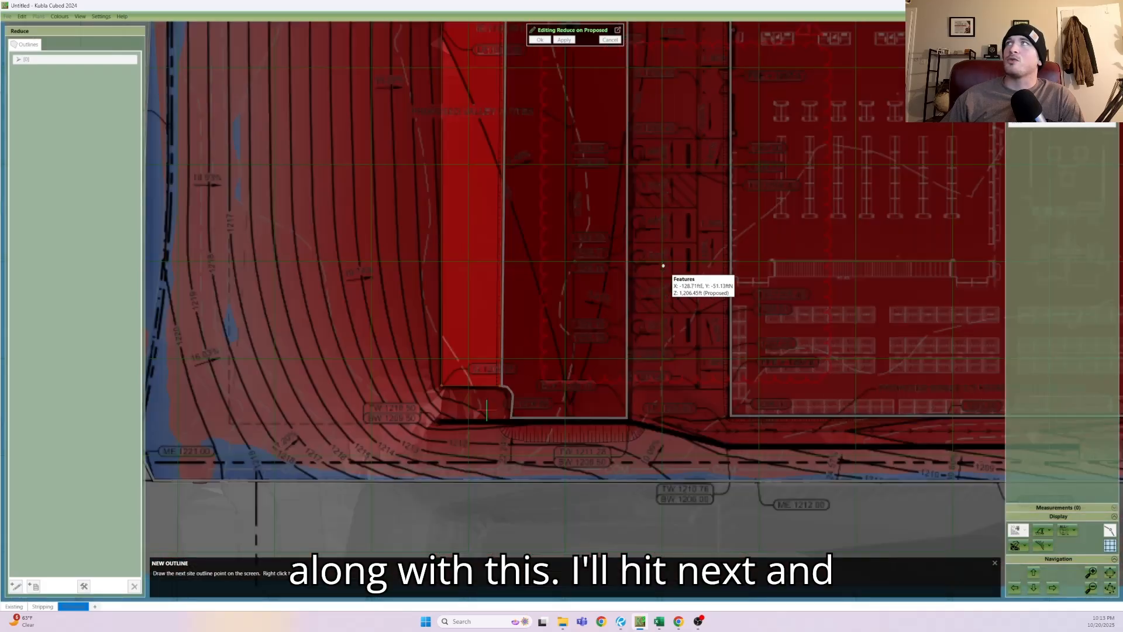
scroll(663, 266, down, 1)
scroll(663, 266, down, 3)
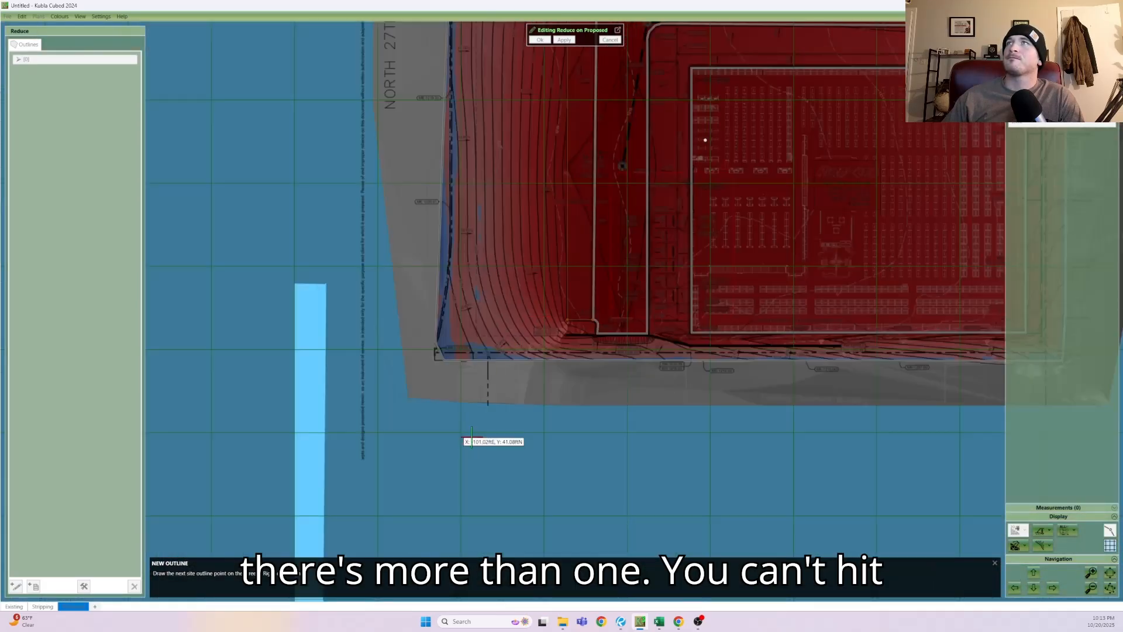
middle_drag(705, 140, 452, 453)
middle_drag(597, 164, 469, 441)
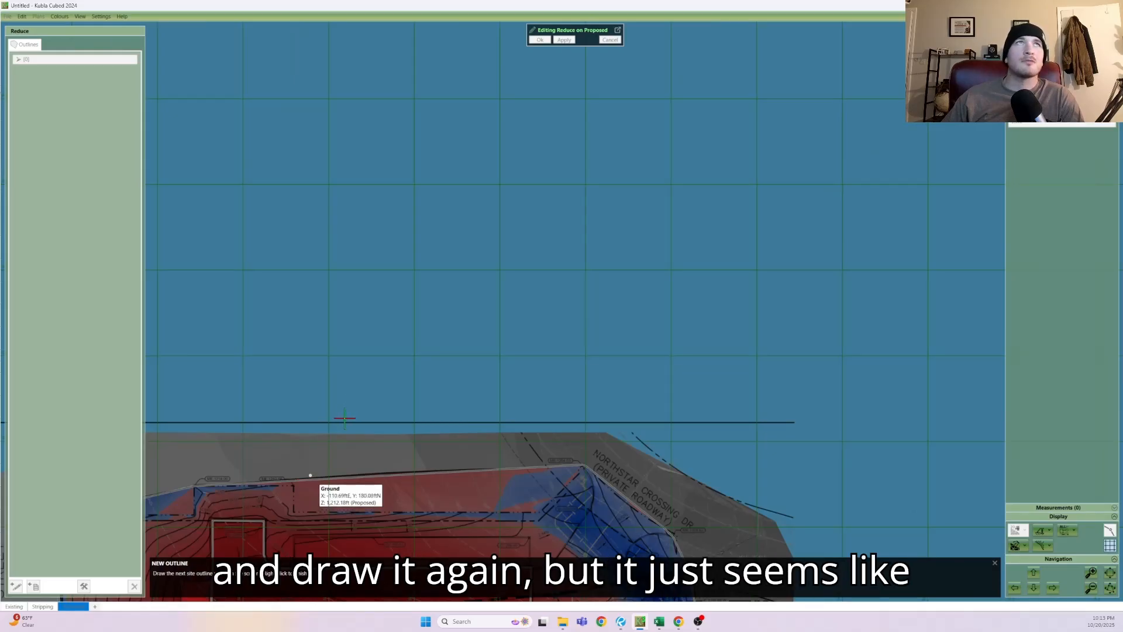
middle_drag(310, 475, 356, 409)
scroll(380, 494, up, 1)
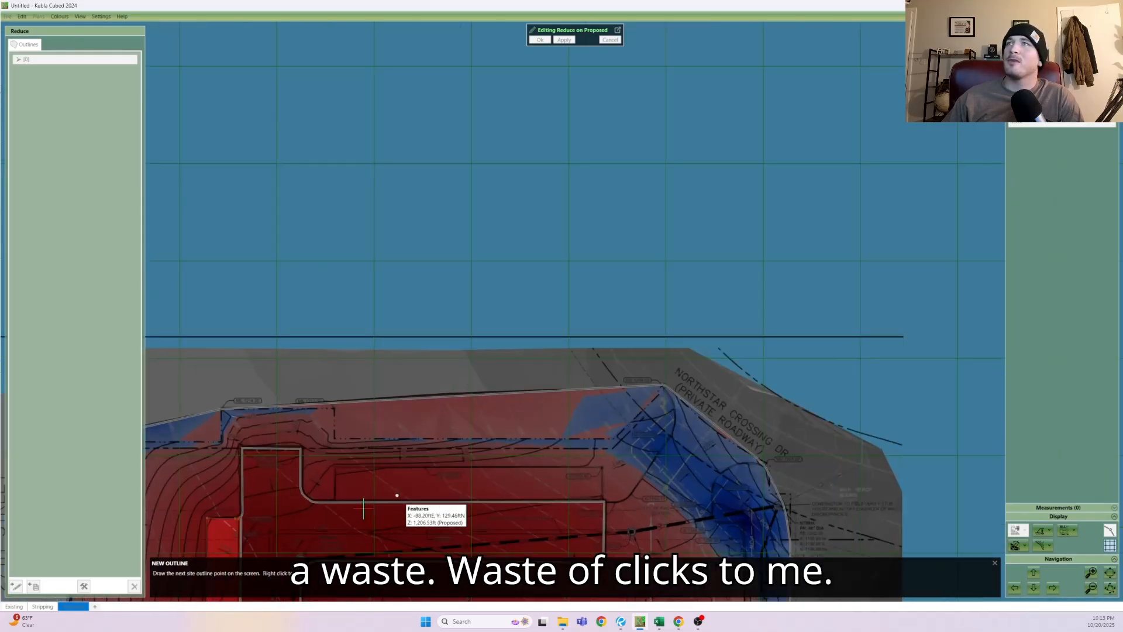
scroll(363, 508, up, 3)
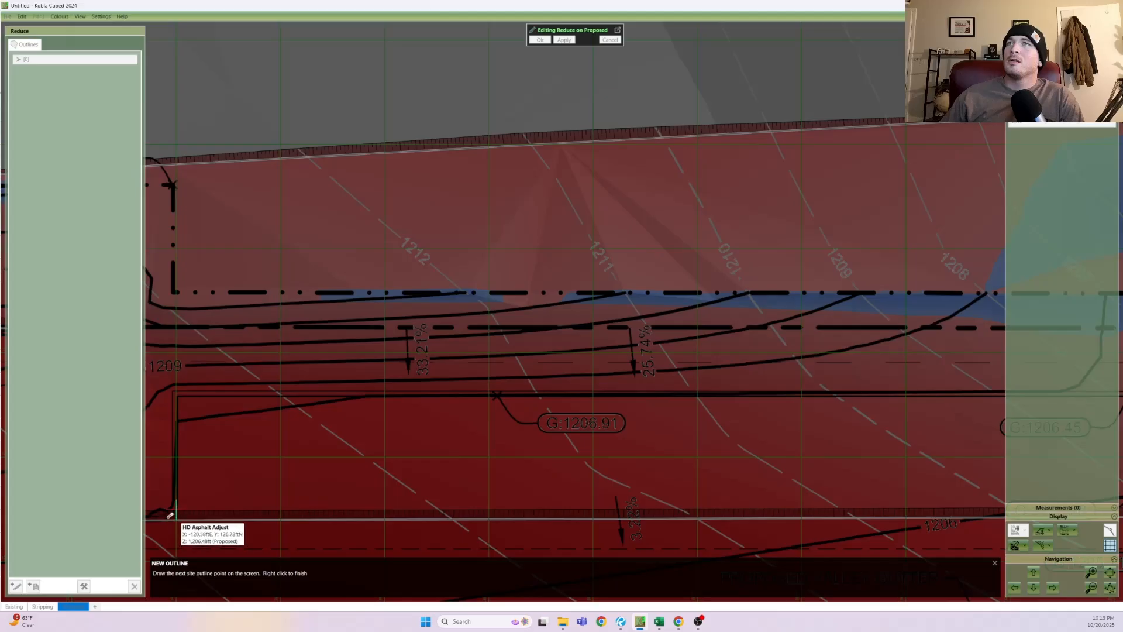
click(169, 516)
click(177, 501)
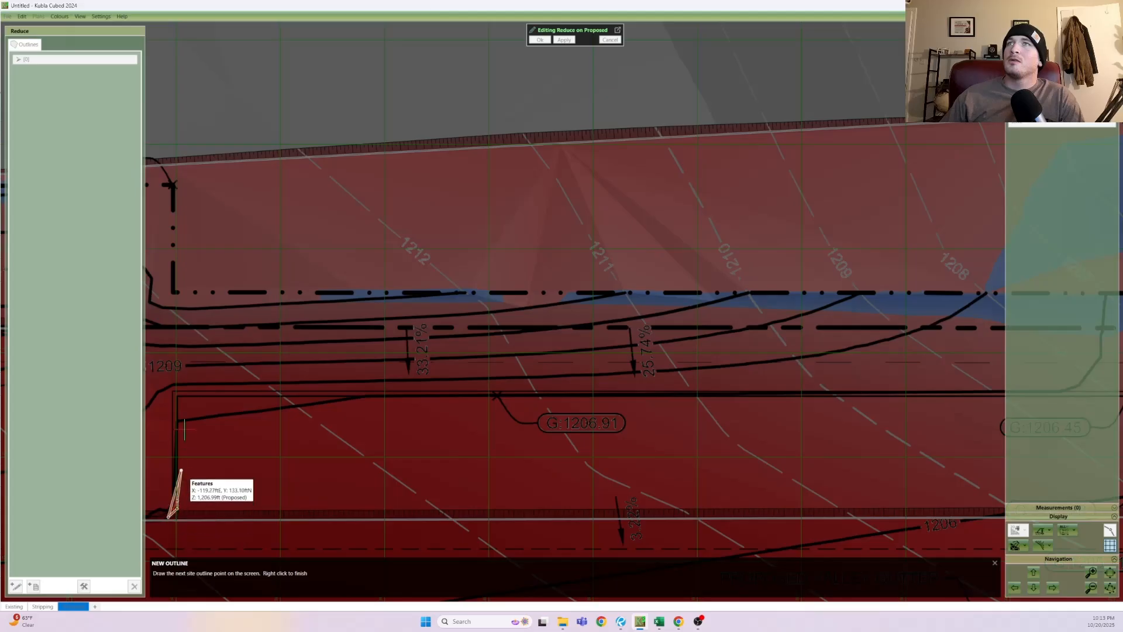
click(177, 394)
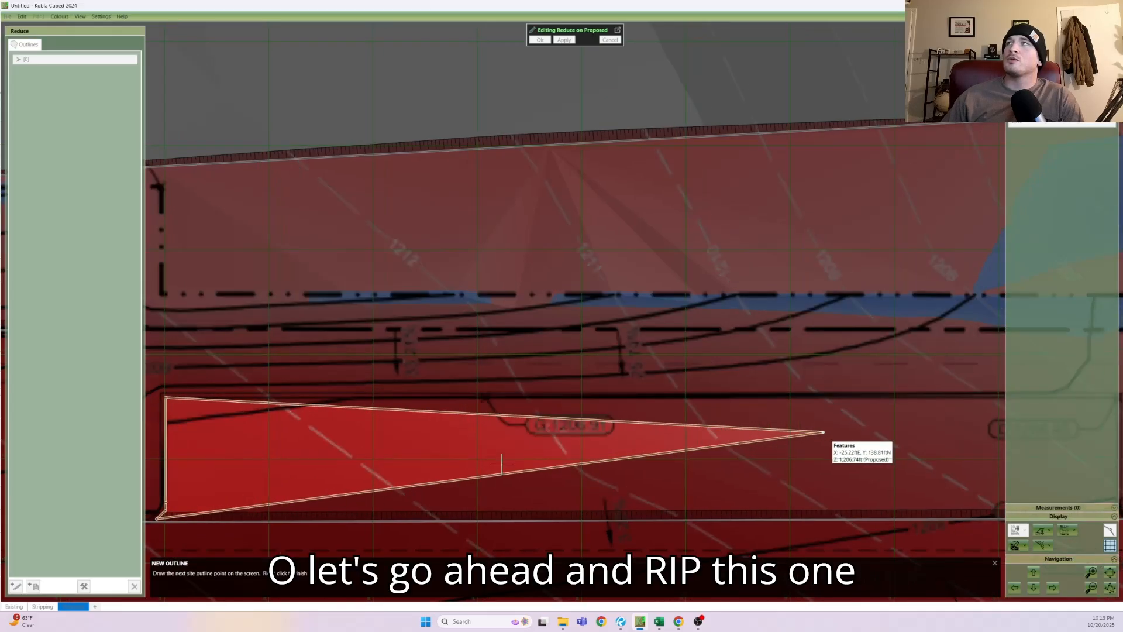
- Run the outline along the strip's north edge and down its east edge, finish it without a tag, and accept the Reduce edits
middle_drag(502, 464, 203, 458)
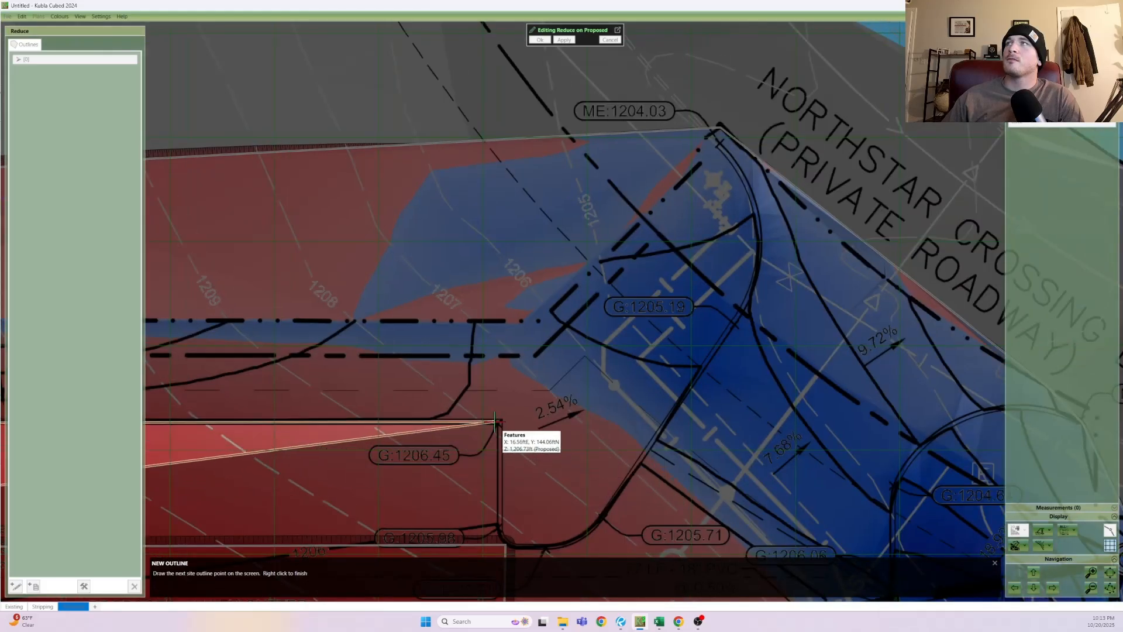
click(496, 421)
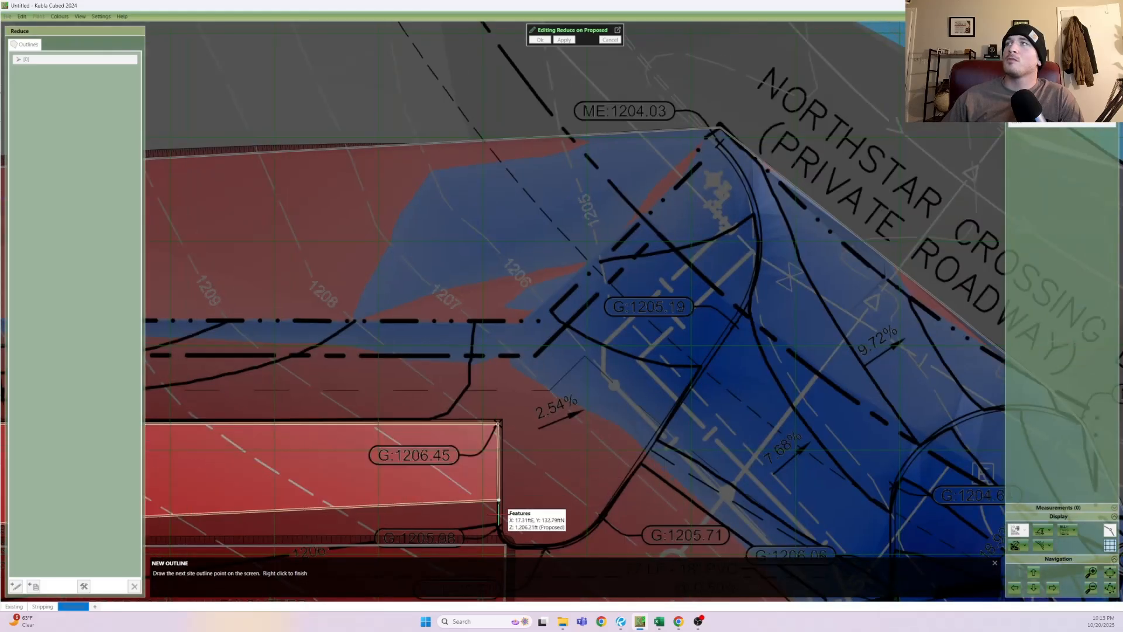
click(504, 538)
right_click(503, 538)
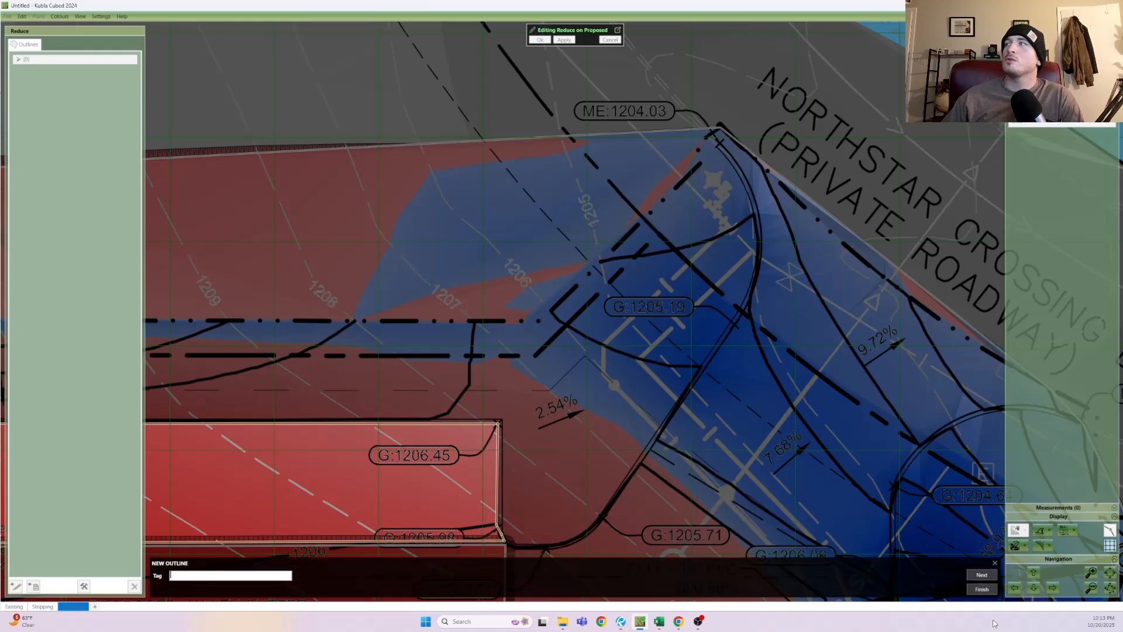
click(982, 589)
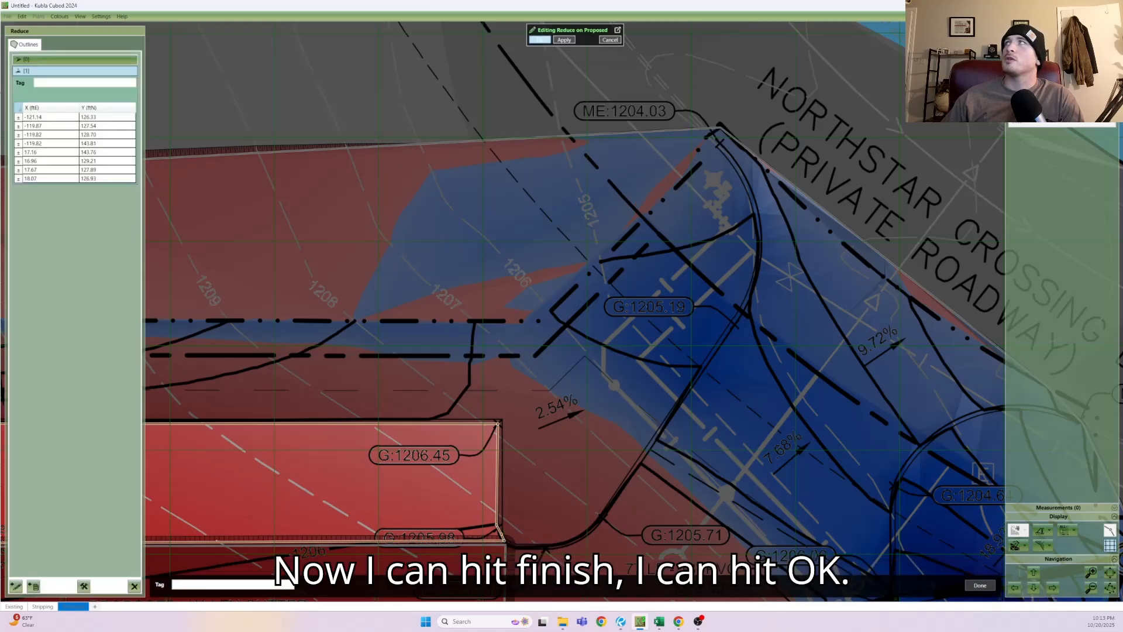
click(981, 585)
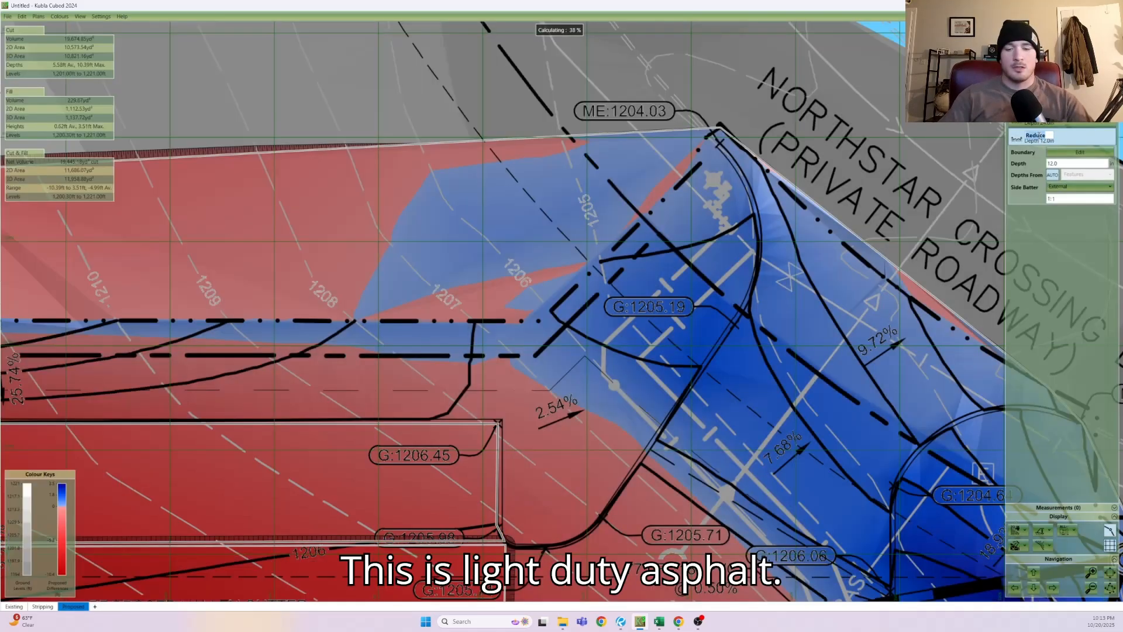
- Name the new Reduce feature "LD Asphalt Adjust" and set its depth to 14.5 in
text(LD Asphalt Ad)
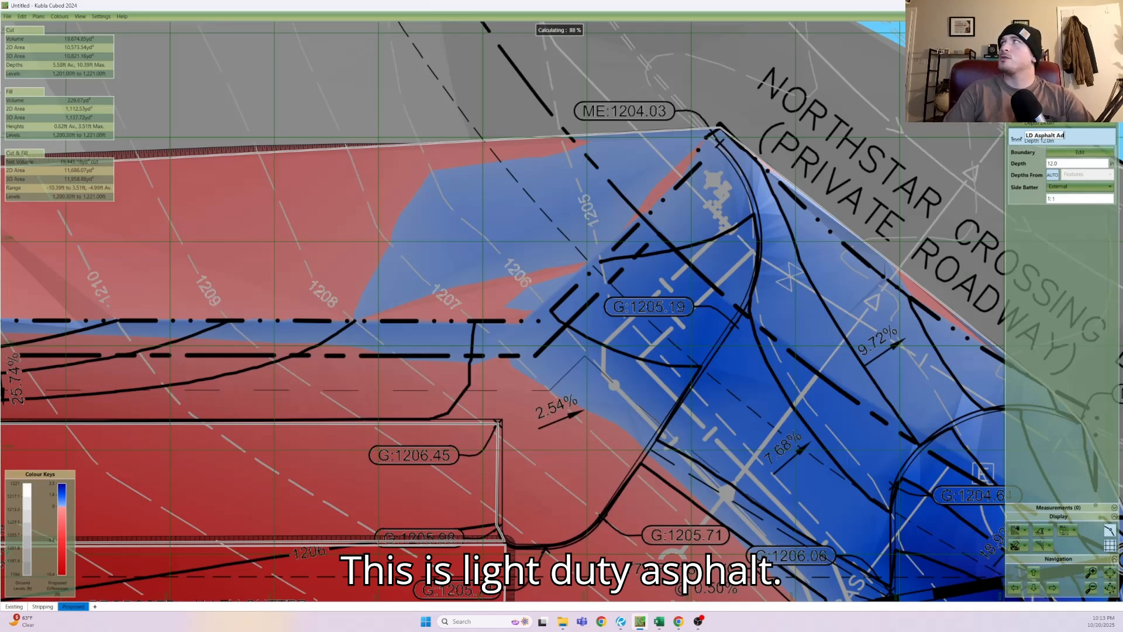
text(just)
key(Return)
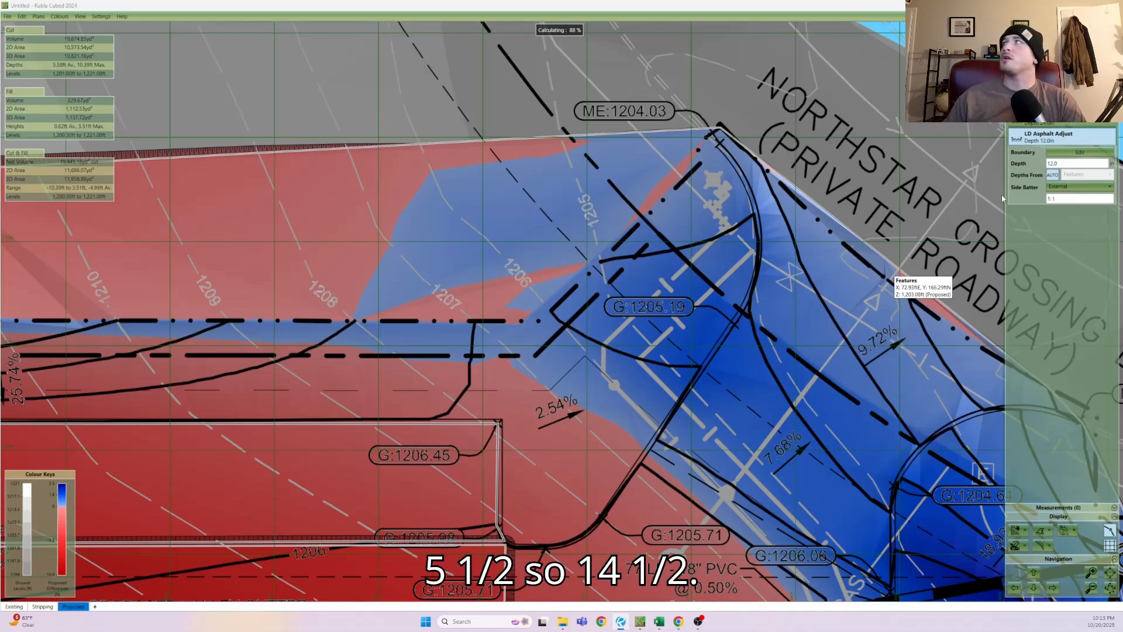
double_click(1064, 165)
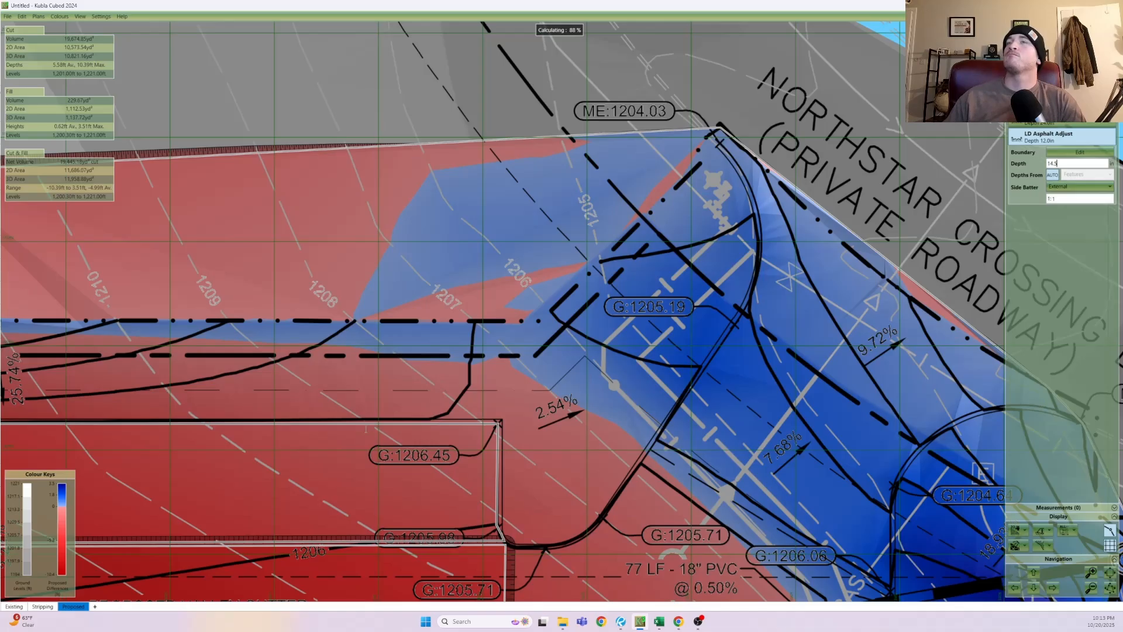
click(325, 435)
- Add another Reduce feature and start its outline at the northeast entrance's curb end beside ME 1204.03, about Y 184.7
scroll(326, 435, down, 3)
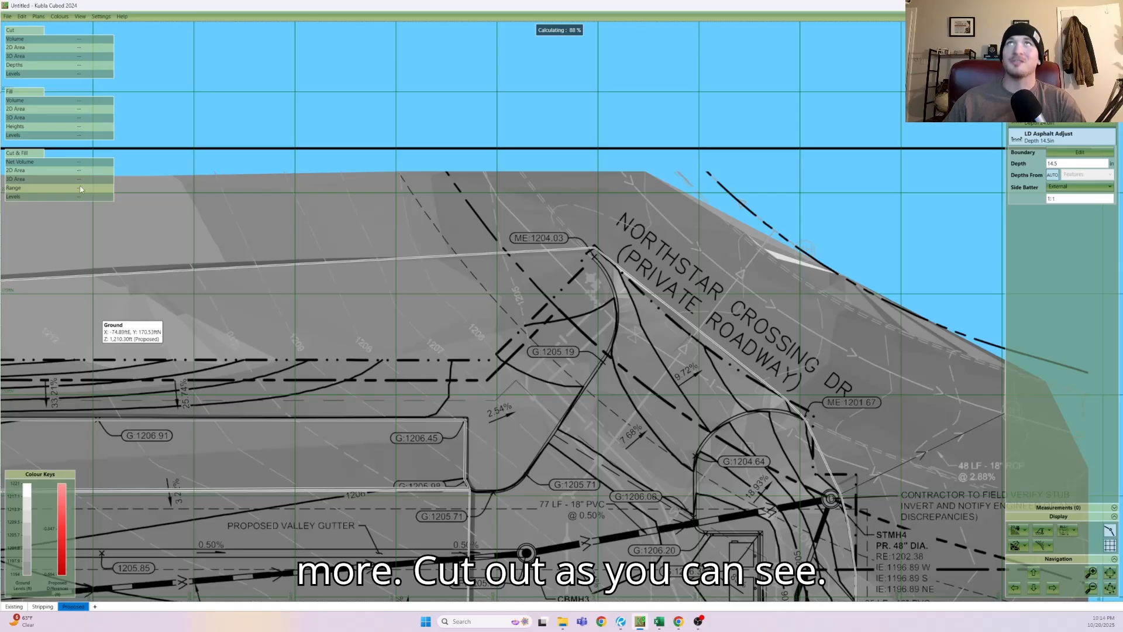
scroll(233, 489, down, 3)
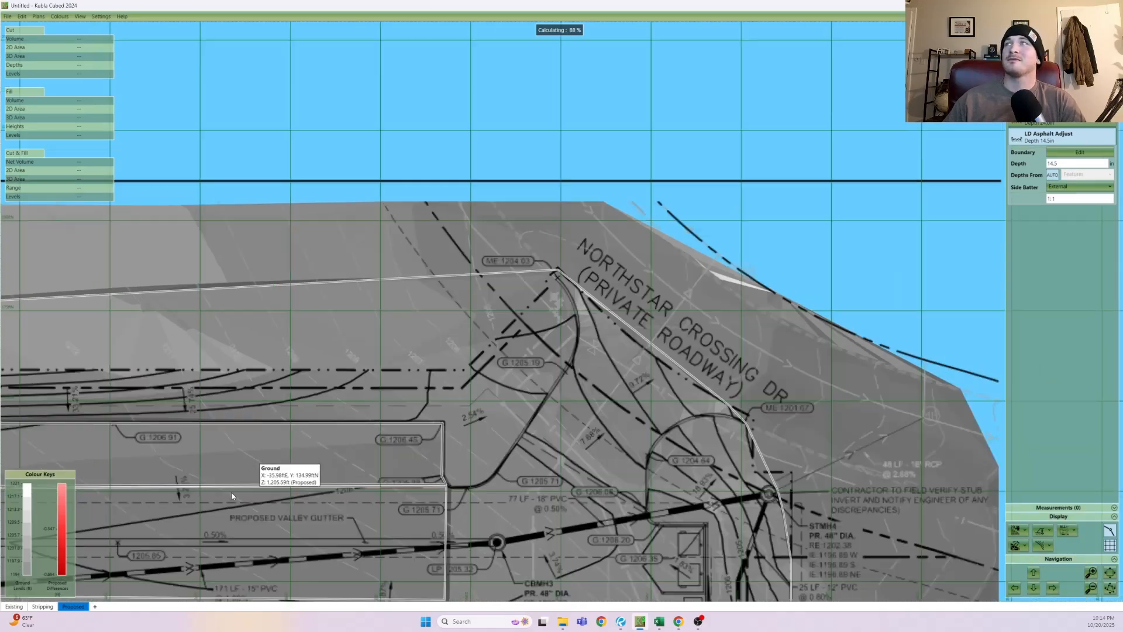
middle_drag(233, 490, 296, 387)
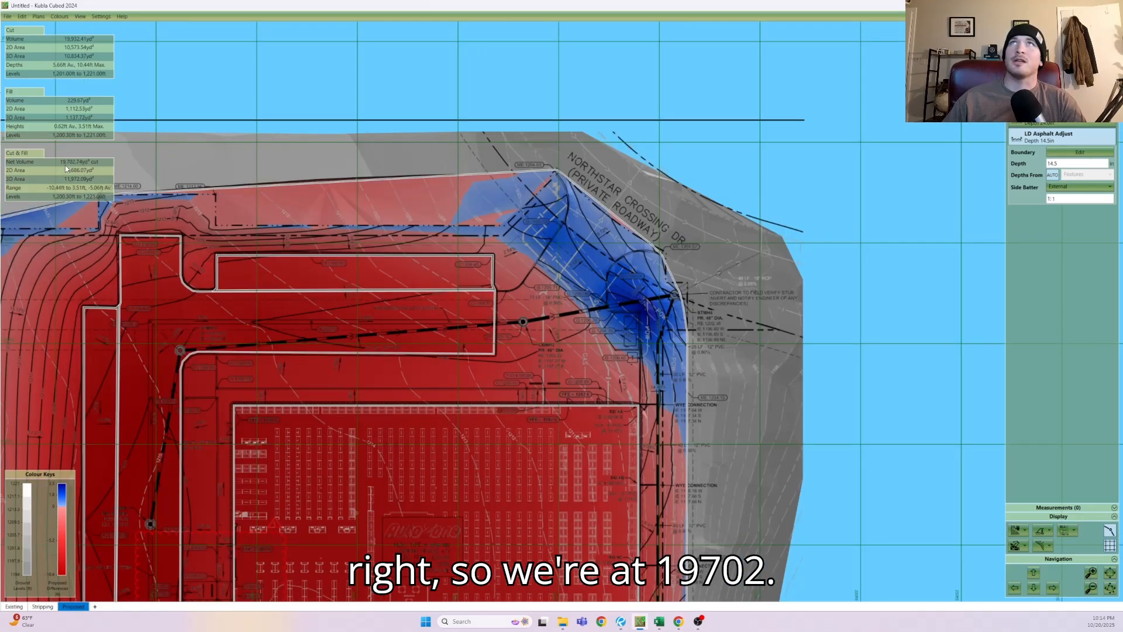
click(1032, 42)
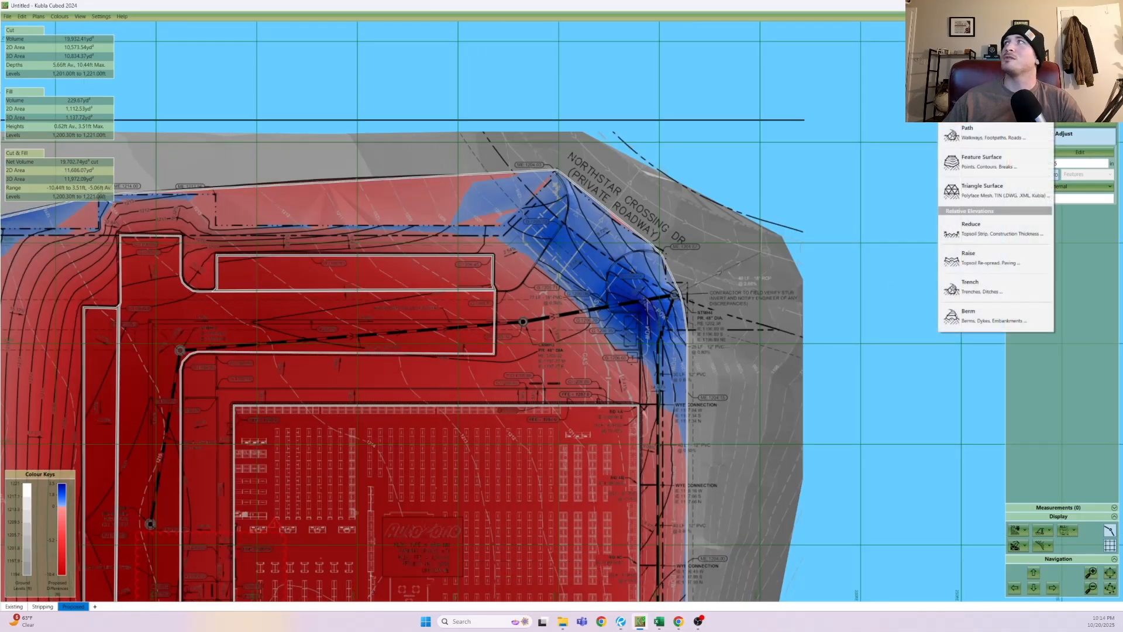
click(984, 234)
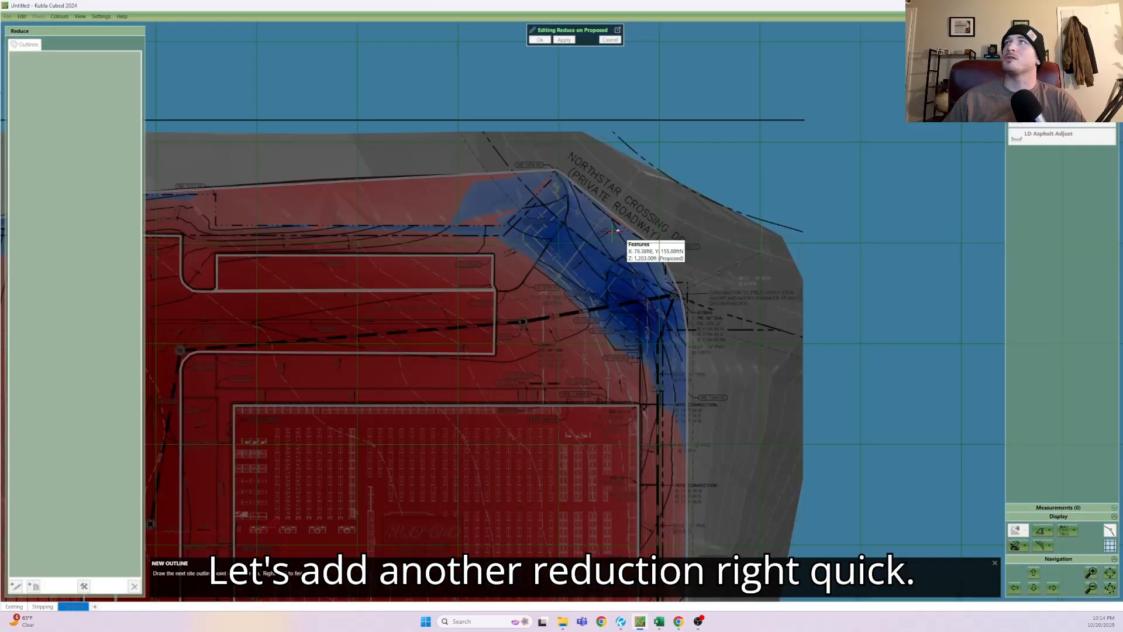
click(566, 174)
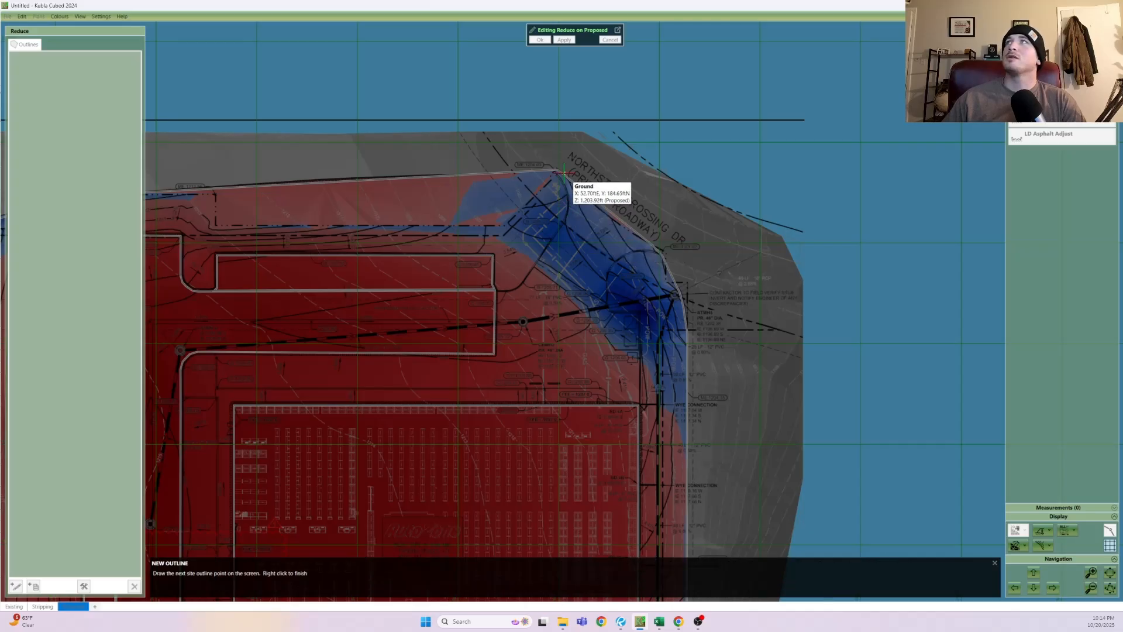
scroll(565, 174, up, 3)
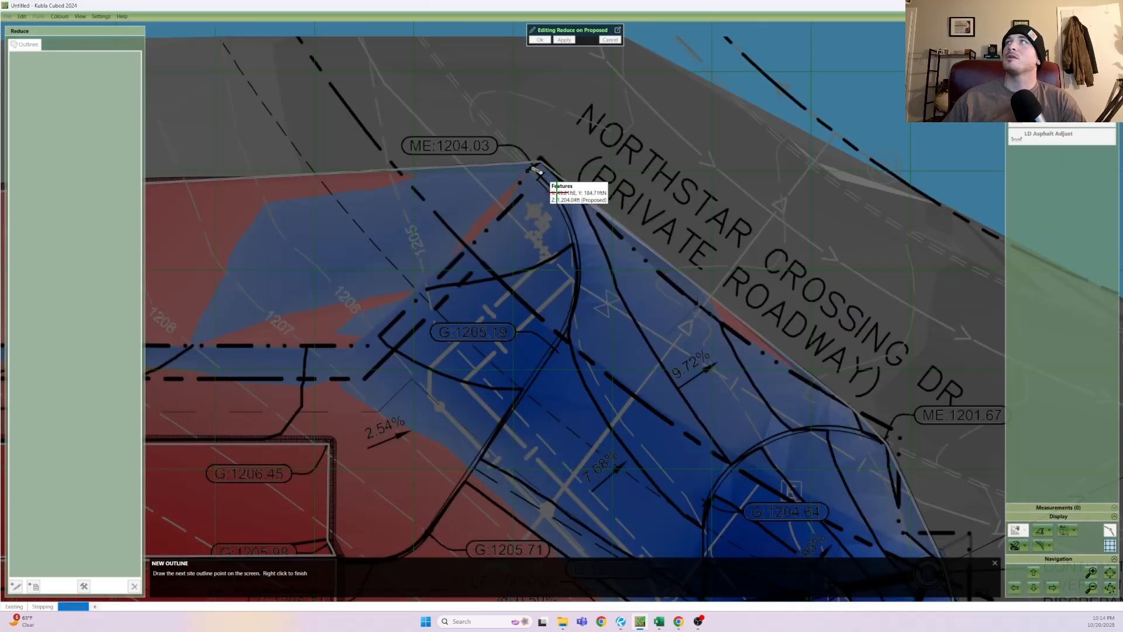
- Trace the outline around the entrance's curved west curb from ME 1204.03 to just past G 1205.19
click(561, 200)
click(576, 232)
click(578, 250)
click(583, 274)
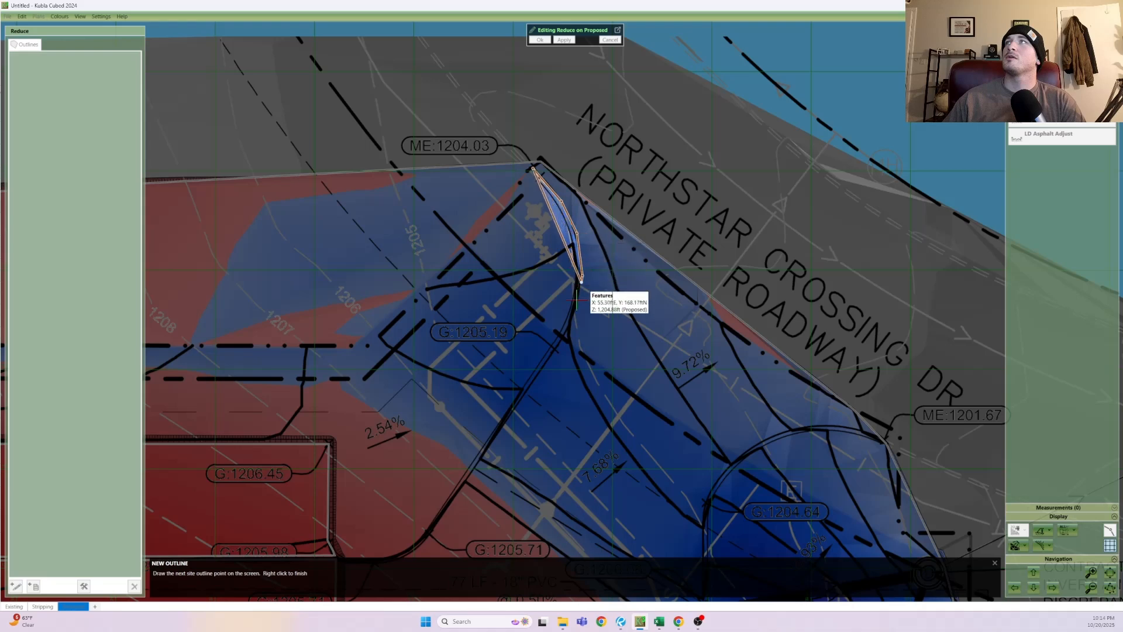
click(574, 318)
click(551, 358)
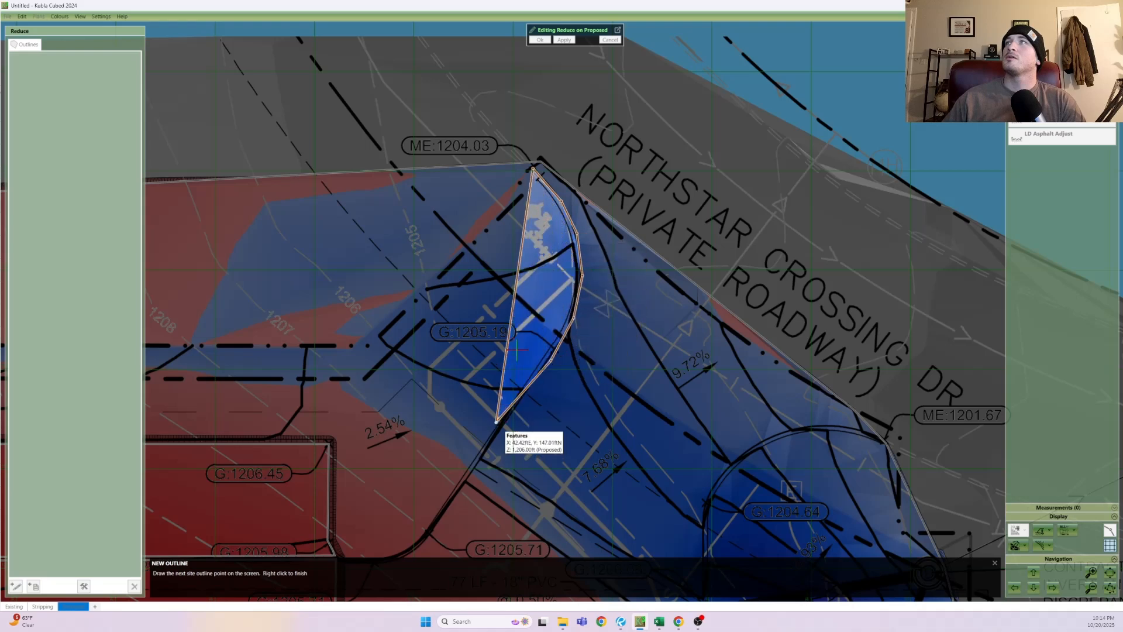
- Follow the curb line southwest and around the bend near G 1205.71 toward the southeast corner of the northern parking strip
middle_drag(493, 421, 507, 376)
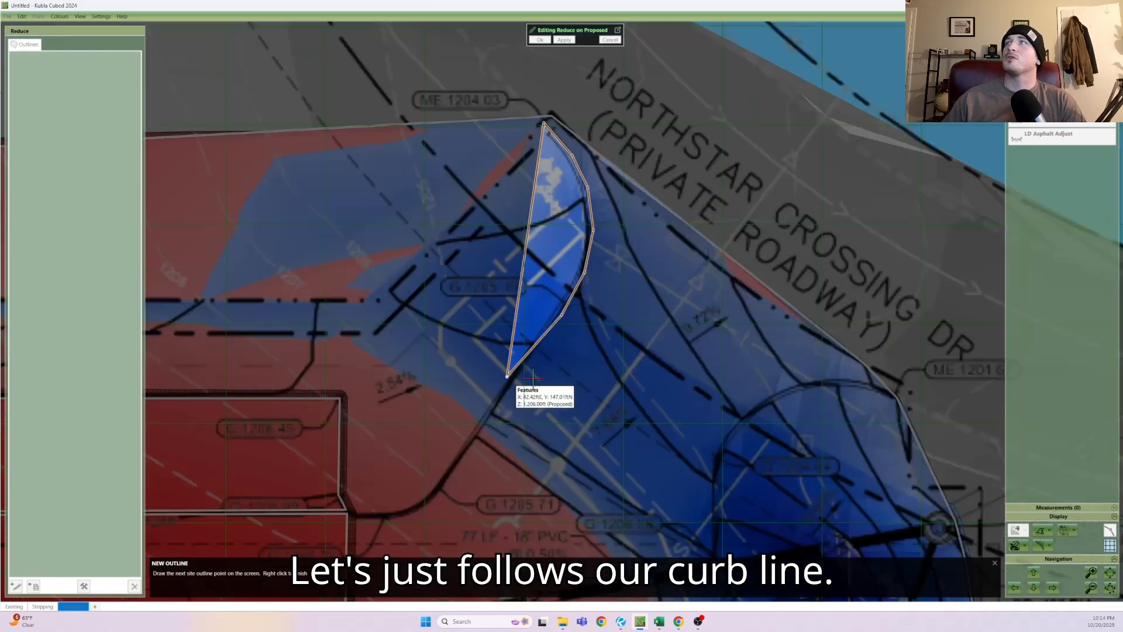
middle_drag(468, 442, 483, 403)
click(455, 453)
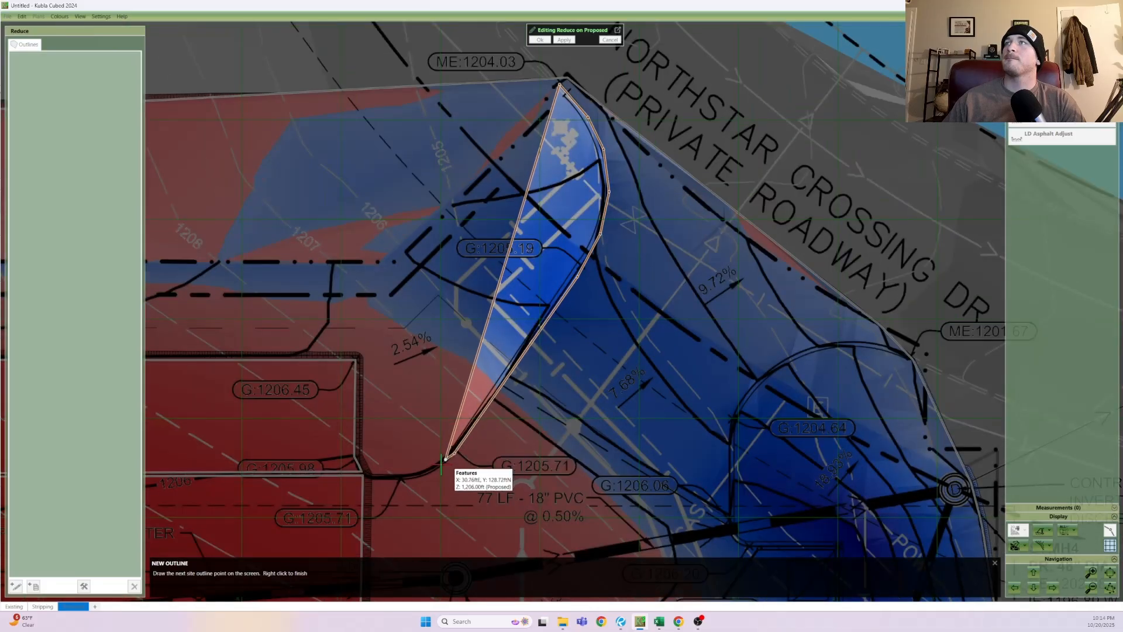
click(440, 465)
click(420, 476)
click(404, 479)
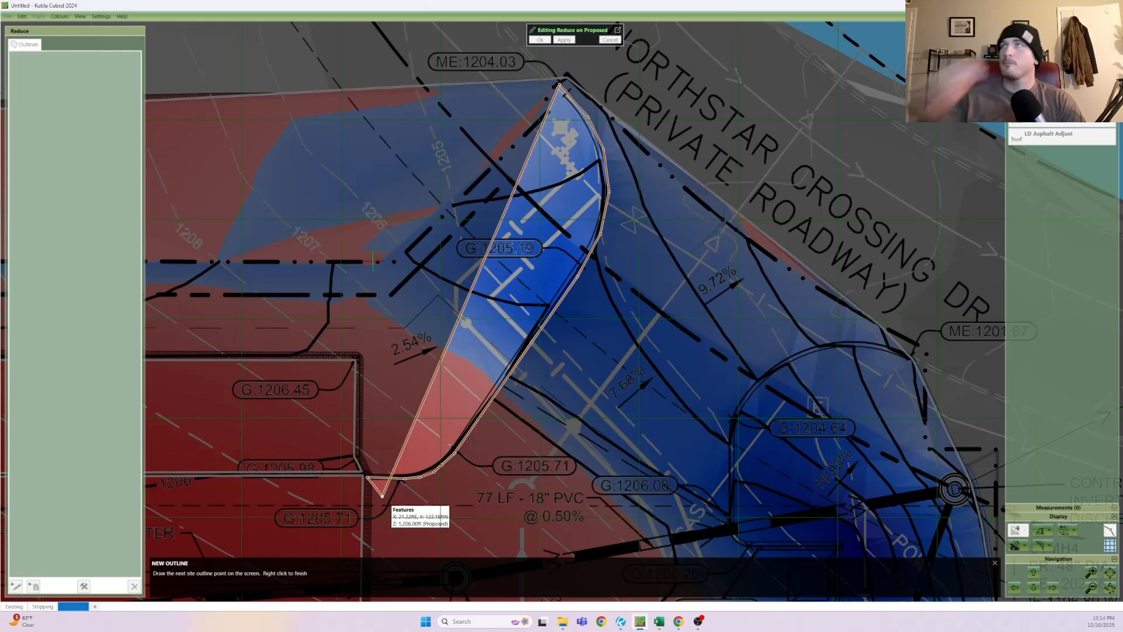
- Extend the outline south to about Y 94, east to about X 51, and south to the walk line west of G 1206.86
scroll(388, 277, up, 1)
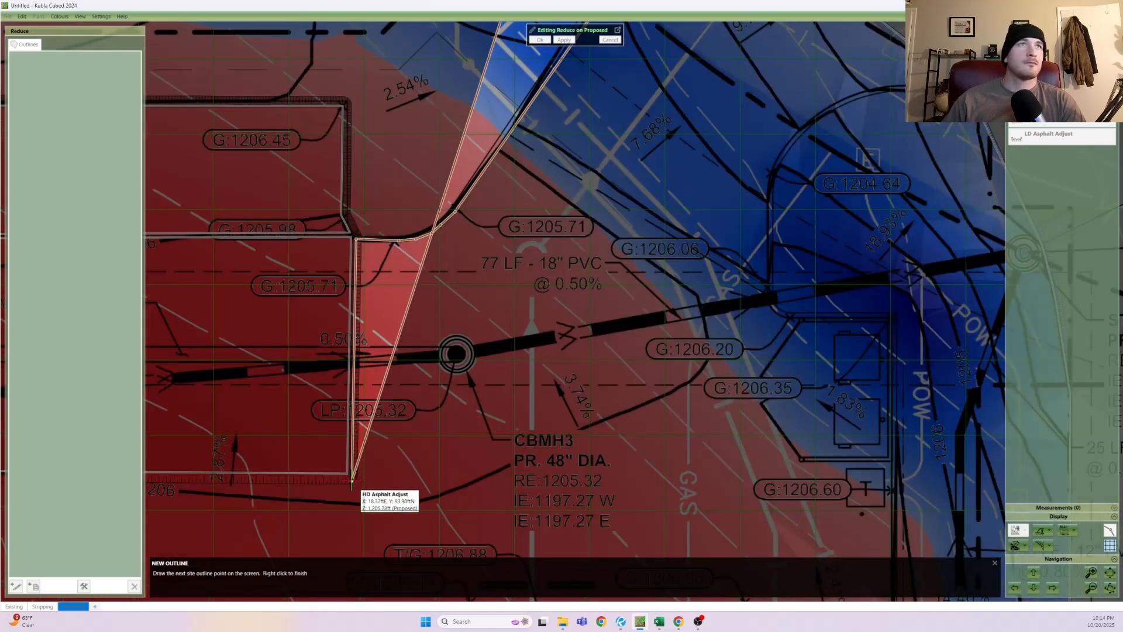
click(349, 499)
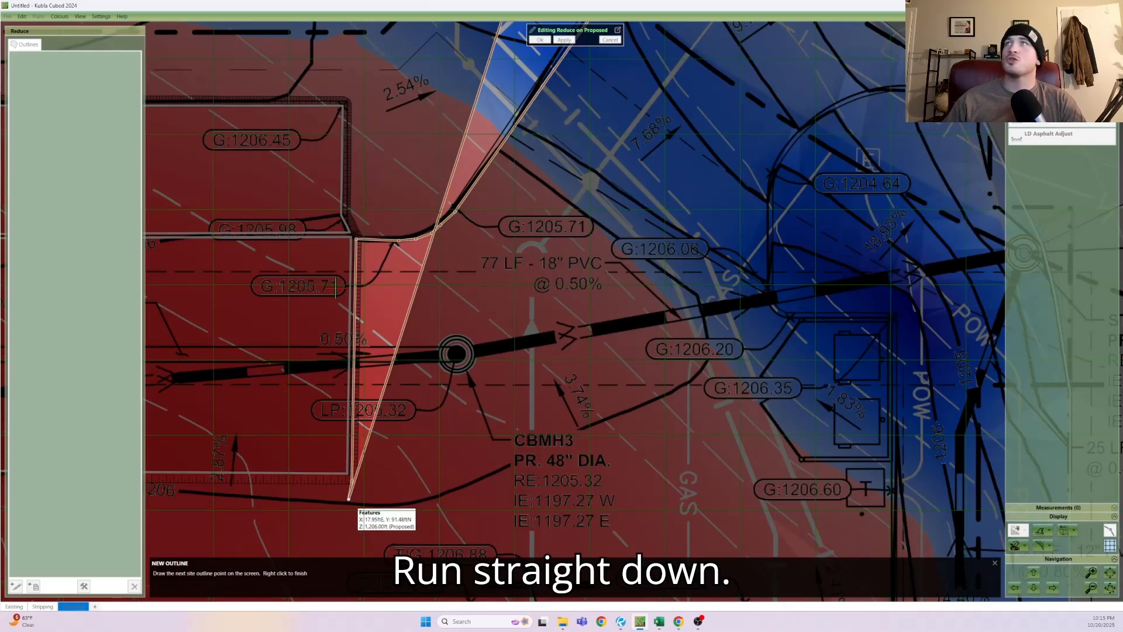
middle_drag(349, 499, 336, 287)
scroll(335, 287, down, 1)
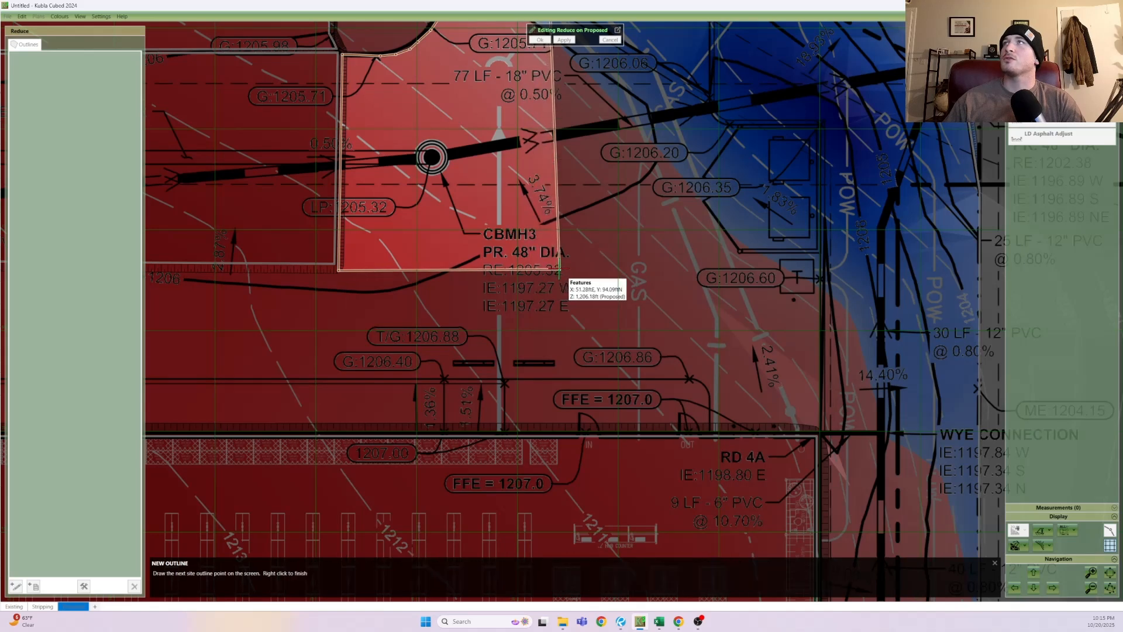
click(559, 271)
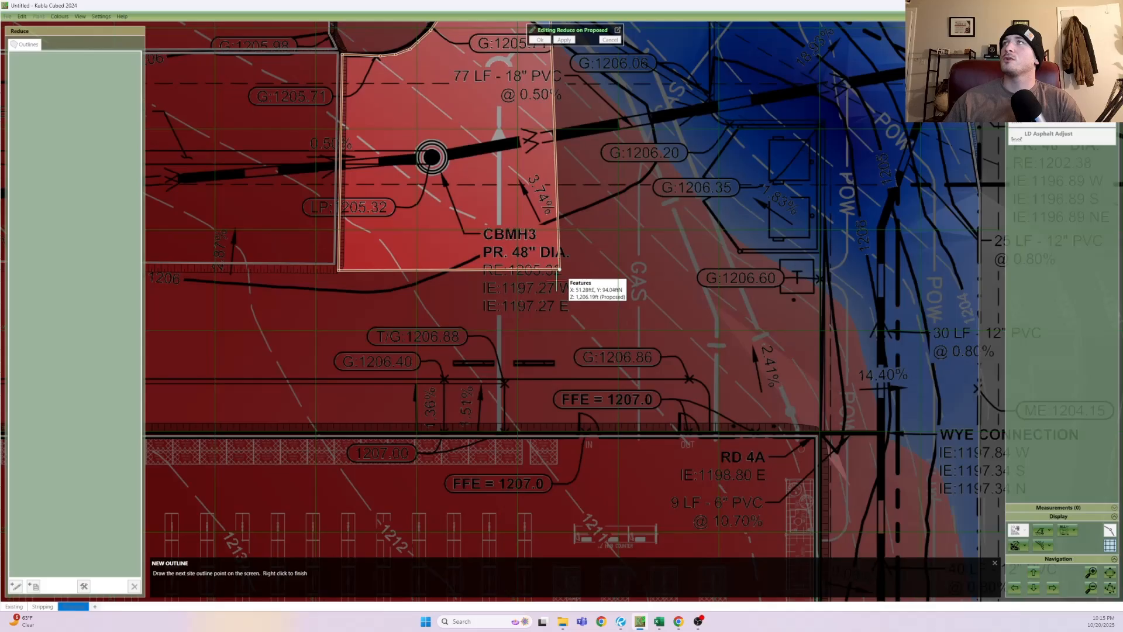
click(563, 379)
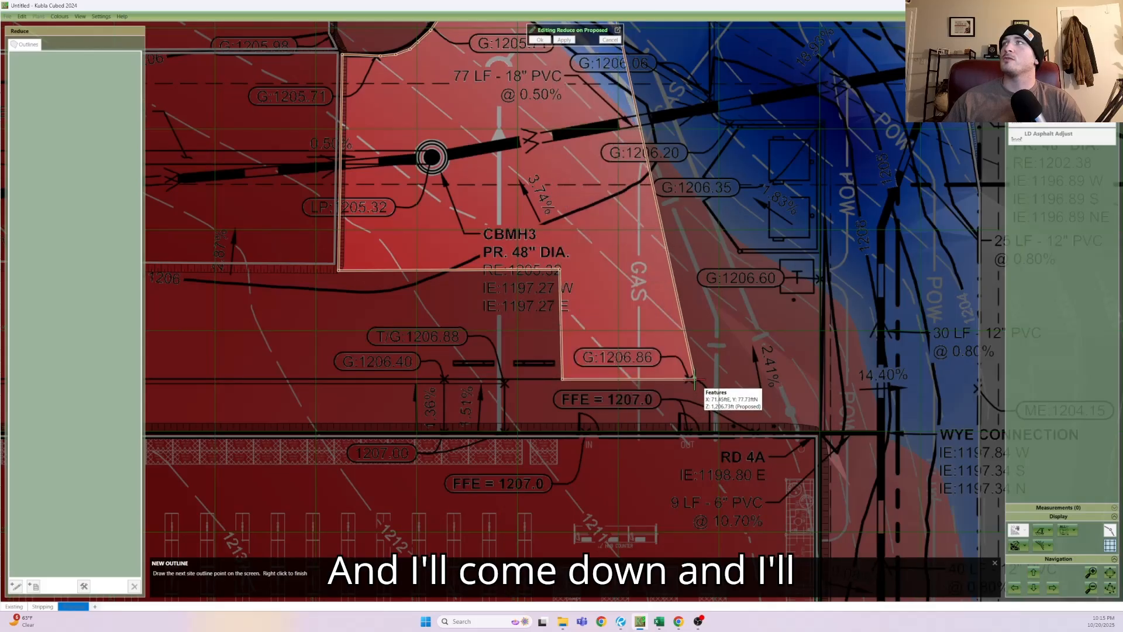
- Trace the walk line past G 1206.86, around its corner to the building, and east along the north wall to the building's northeast corner
click(702, 384)
click(709, 389)
click(711, 401)
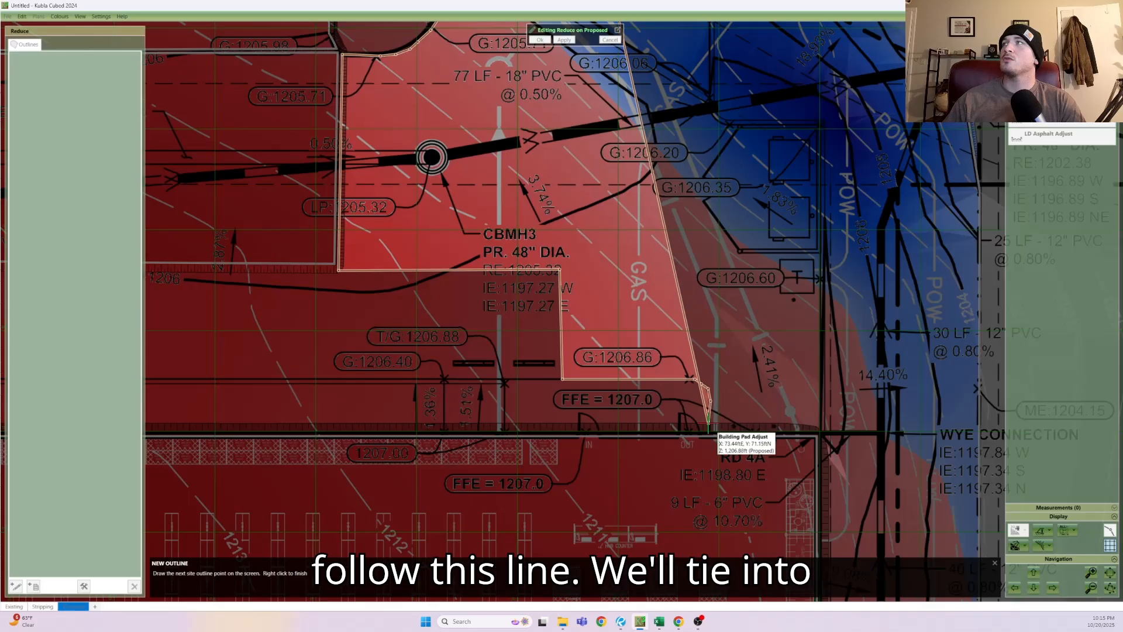
click(709, 428)
click(822, 429)
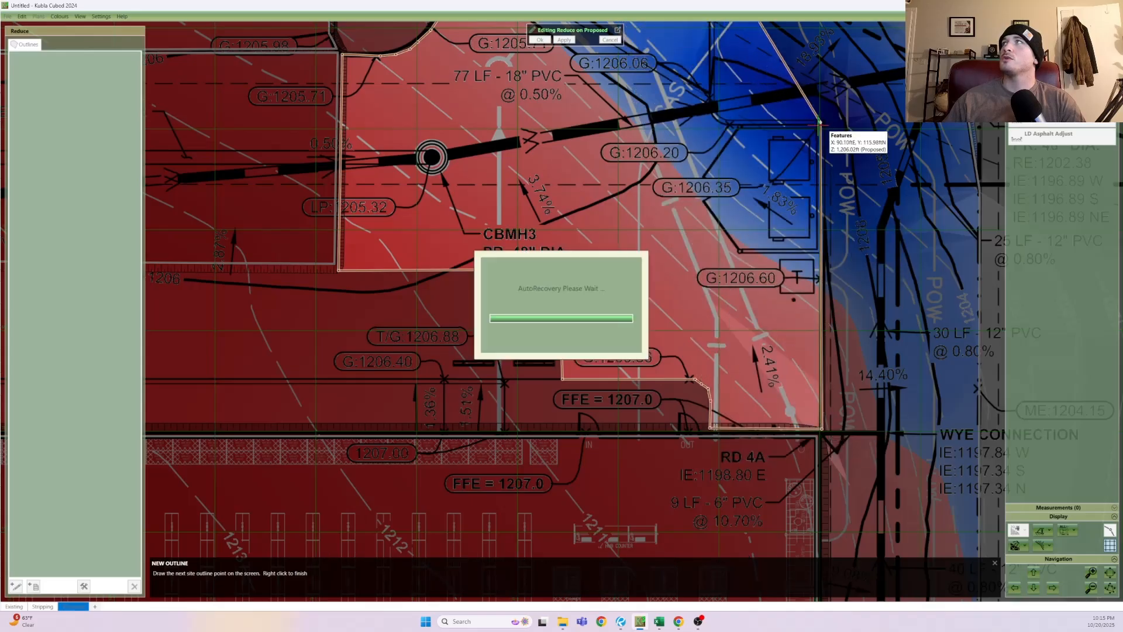
- Continue the outline north along the east pavement edge to about Y 116, and west around the curb corner near G 1206.20
click(818, 125)
click(727, 125)
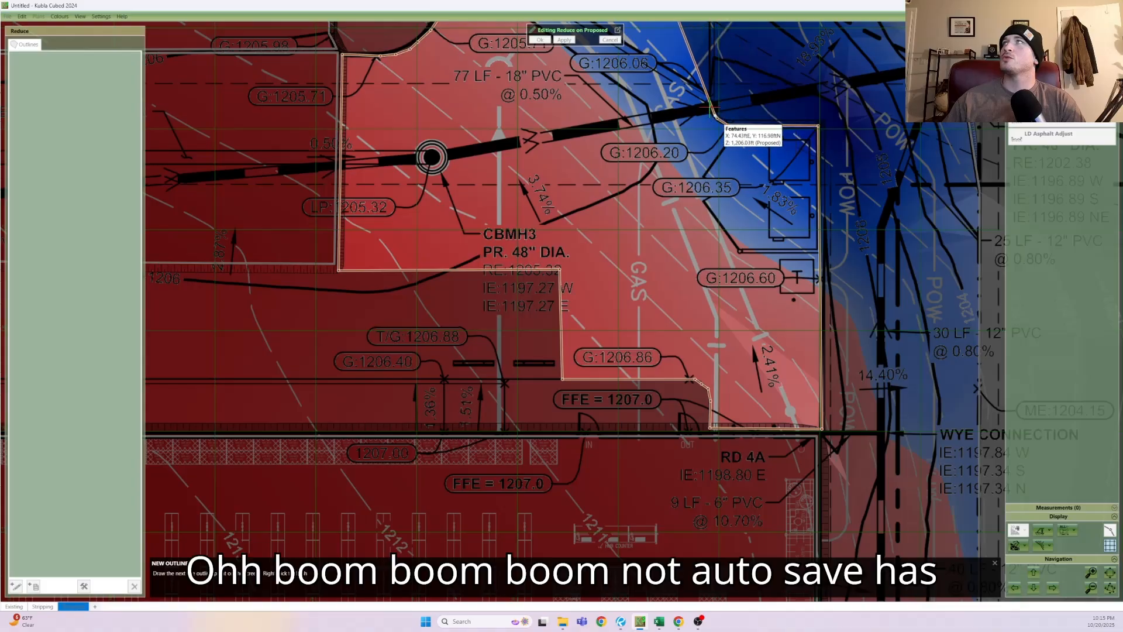
click(710, 105)
click(709, 82)
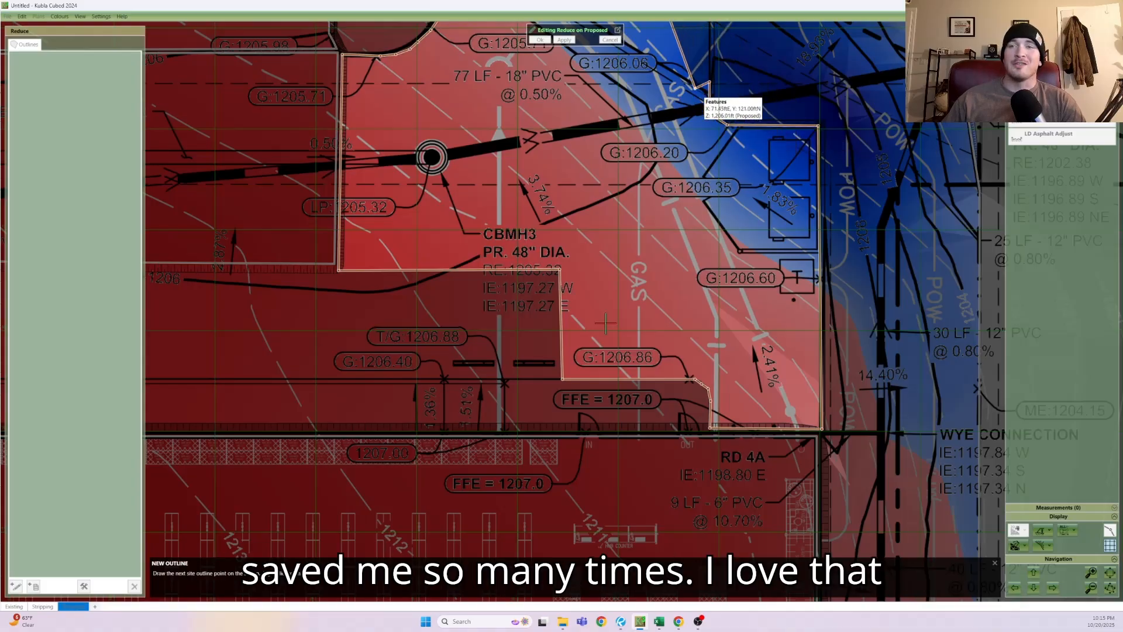
- Trace the outline around the entrance's curved east curb, past G 1204.64 to the curb end near ME 1201.67
middle_drag(694, 88, 606, 322)
scroll(606, 322, up, 1)
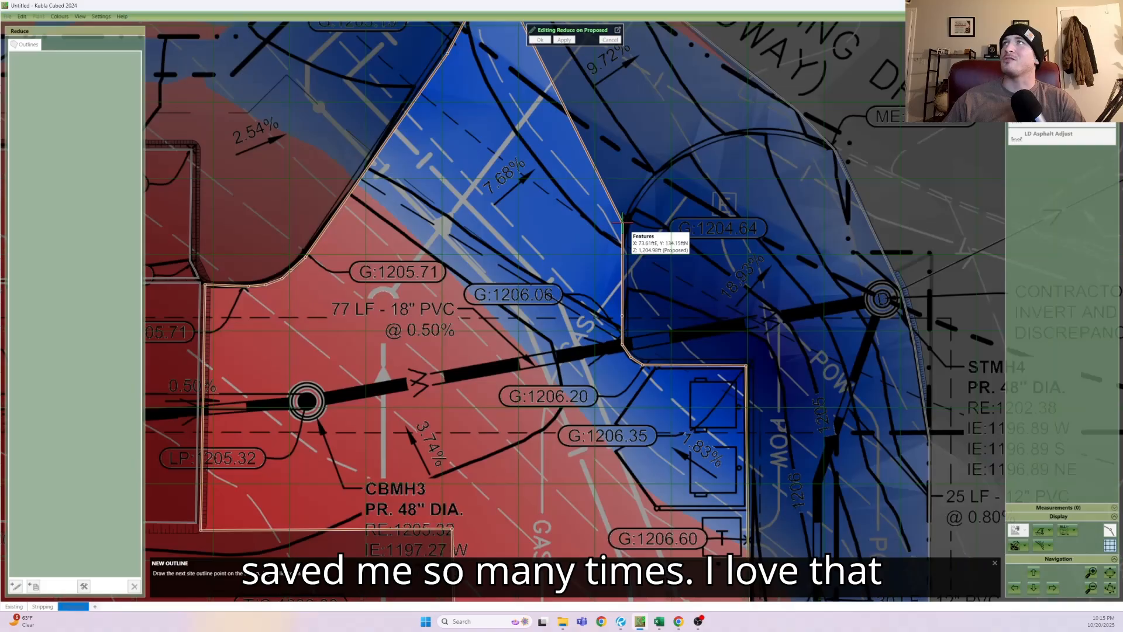
click(634, 197)
click(650, 174)
click(675, 154)
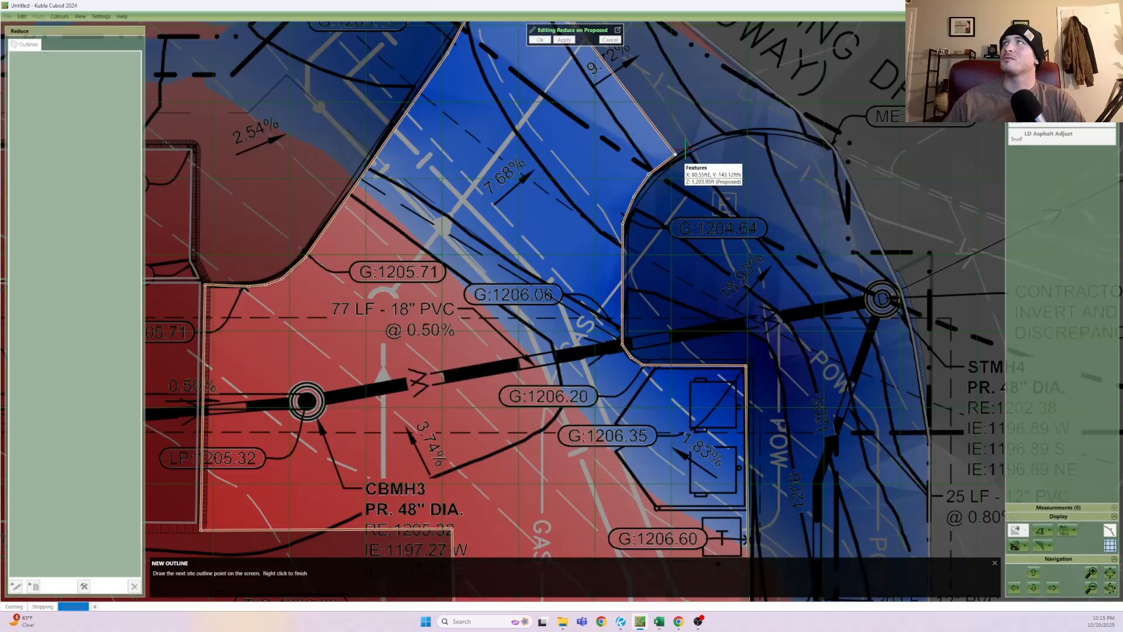
click(710, 135)
click(735, 132)
click(760, 128)
click(787, 128)
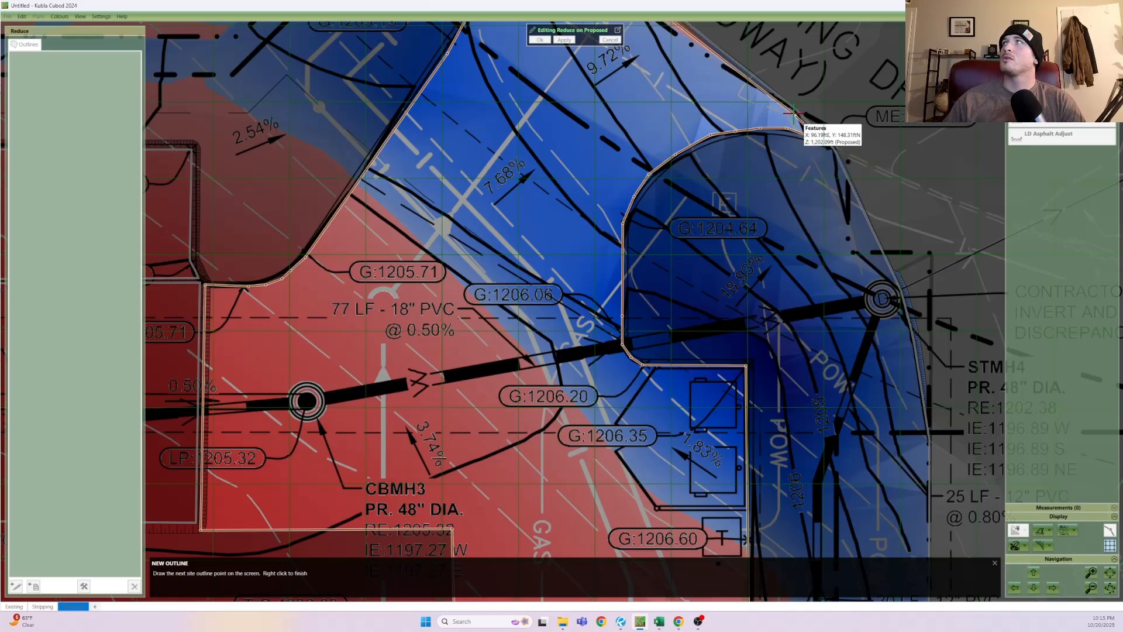
click(818, 139)
- Close the entrance outline along the edge of Northstar Crossing Dr and accept the Reduce boundary
click(793, 110)
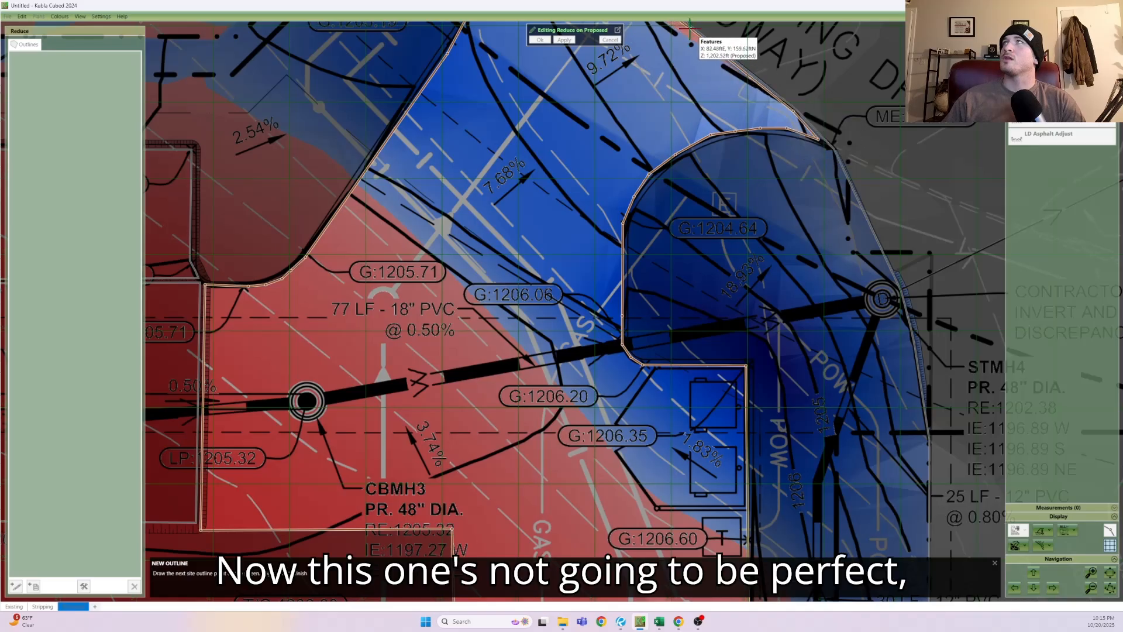
double_click(689, 32)
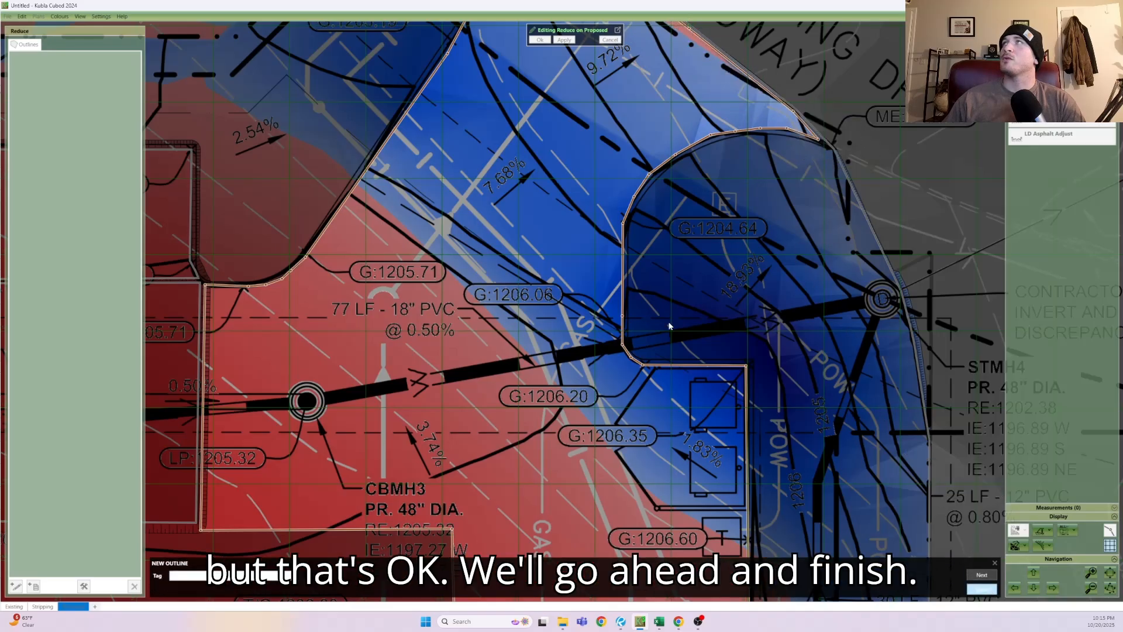
click(545, 40)
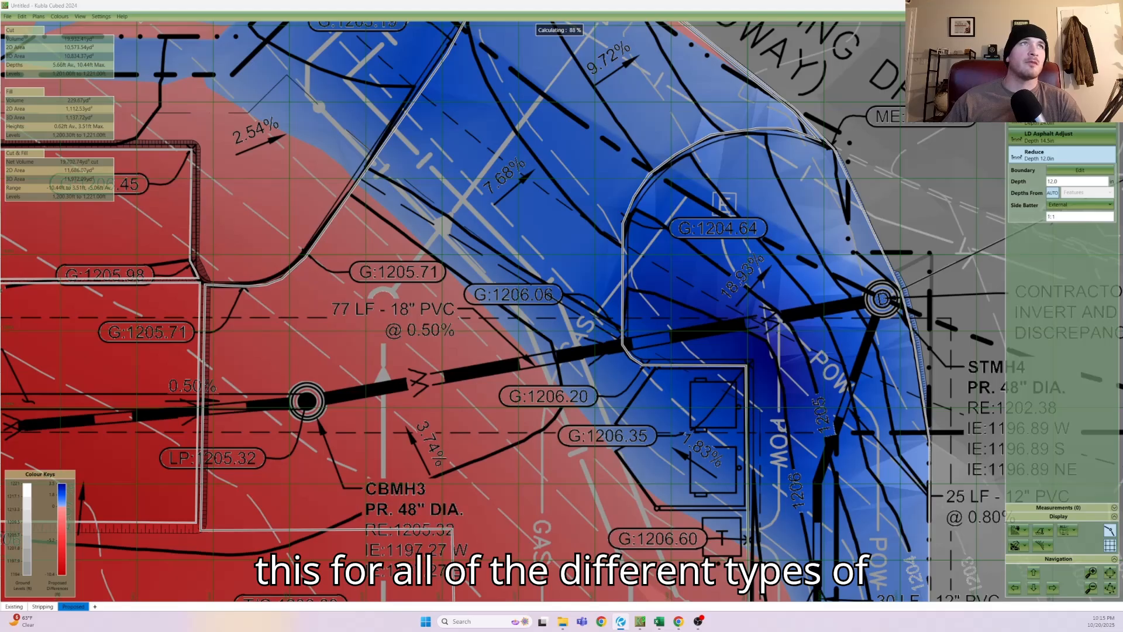
- Set the new Reduce feature's depth to 15 in and name it "Concrete Approach"
double_click(1064, 182)
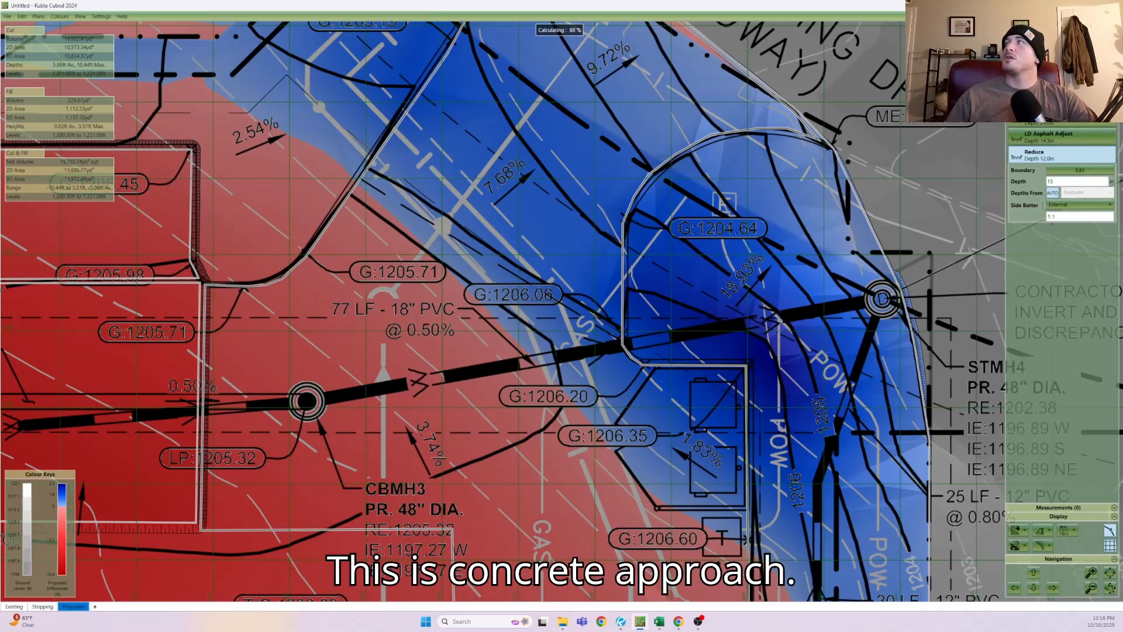
key(Return)
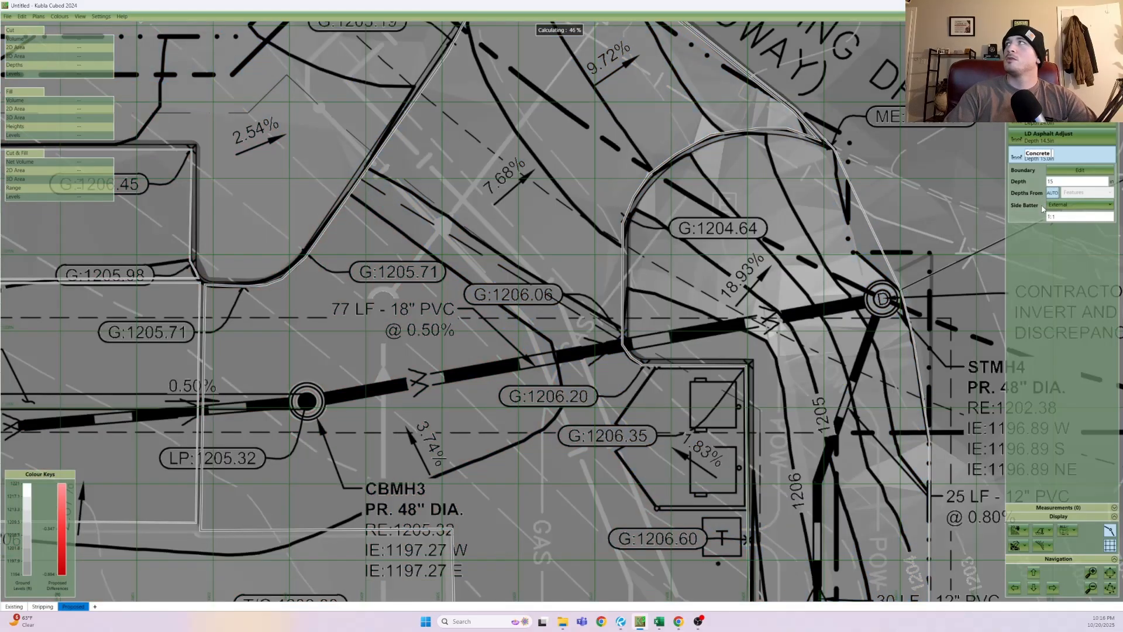
key(Return)
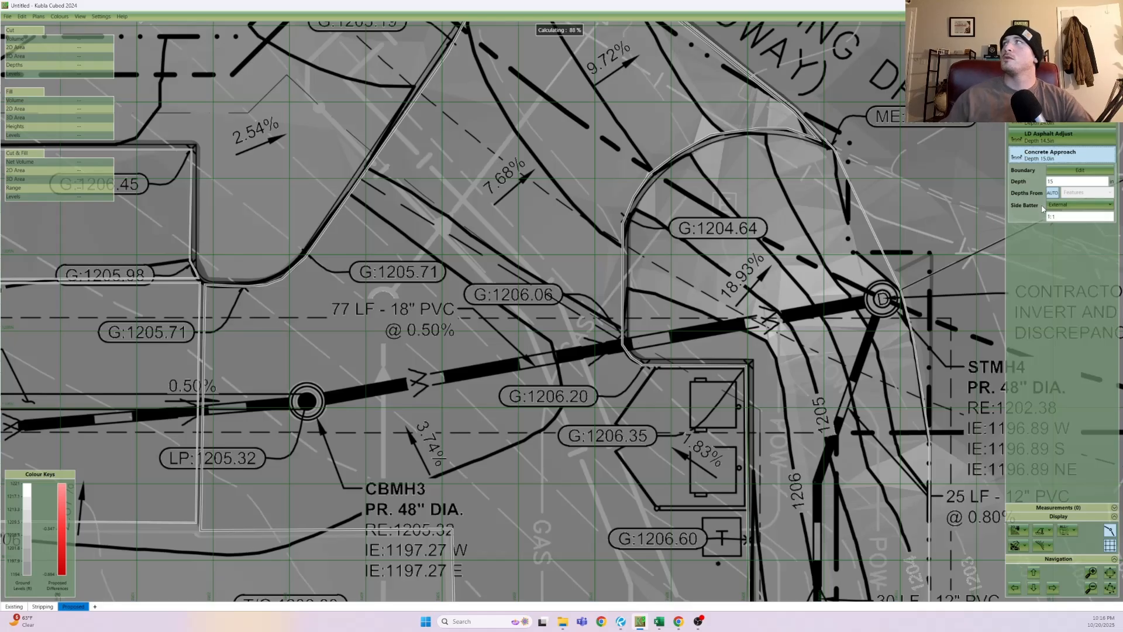
- Add another Reduce feature and outline the west end of the pavement strip north of the building, from G 1206.40 to G 1206.25
scroll(336, 413, down, 3)
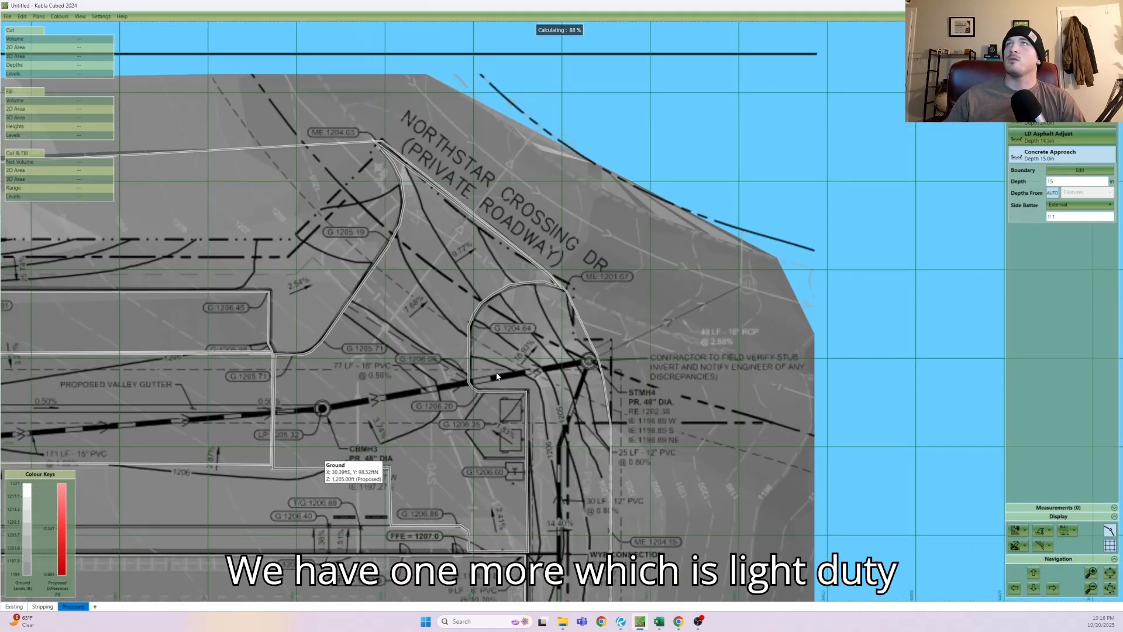
middle_drag(313, 457, 496, 376)
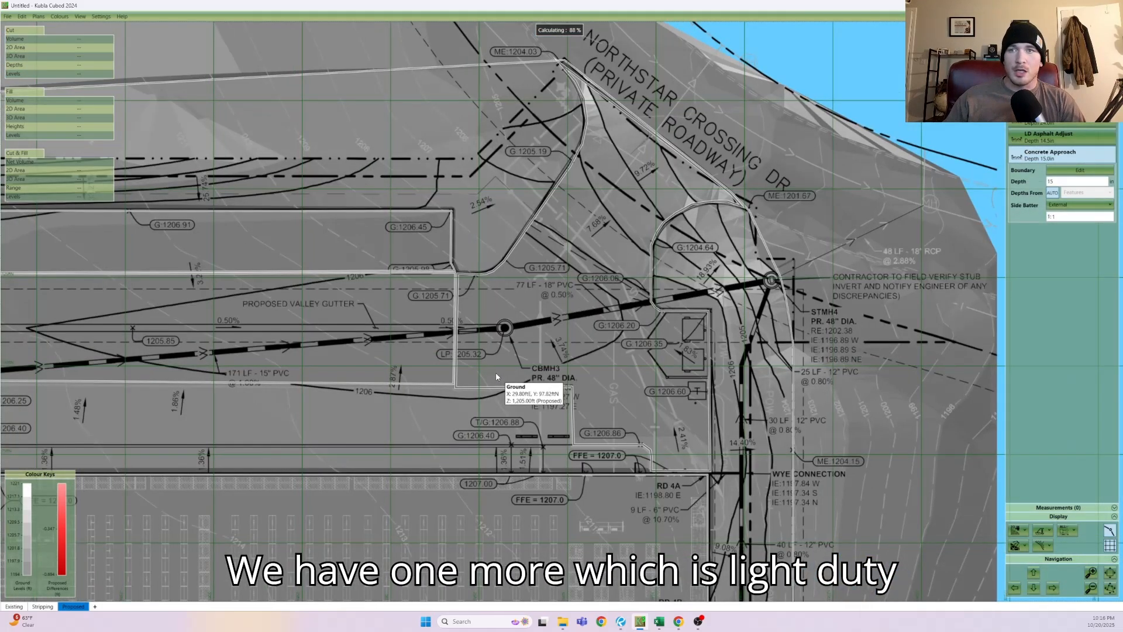
scroll(198, 468, down, 1)
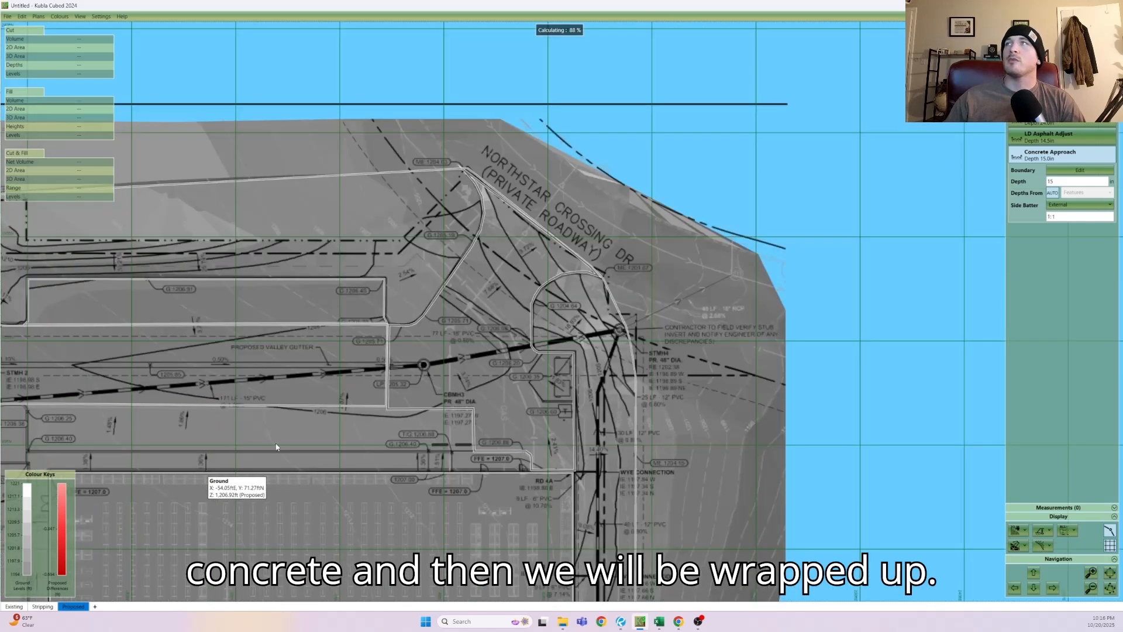
middle_drag(276, 447, 501, 431)
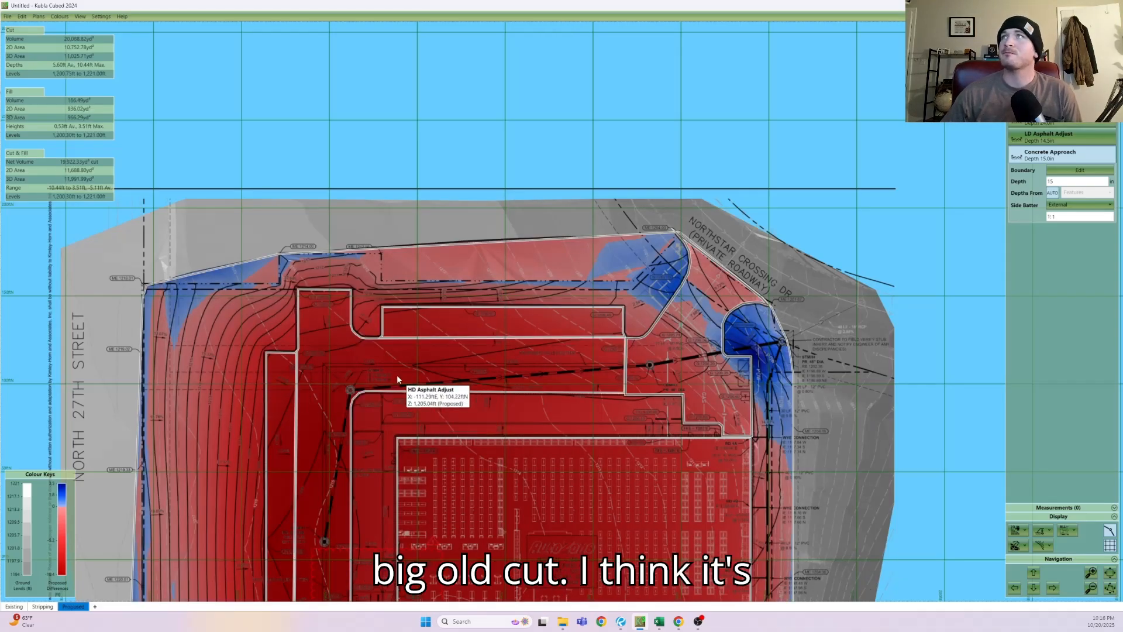
scroll(398, 380, up, 2)
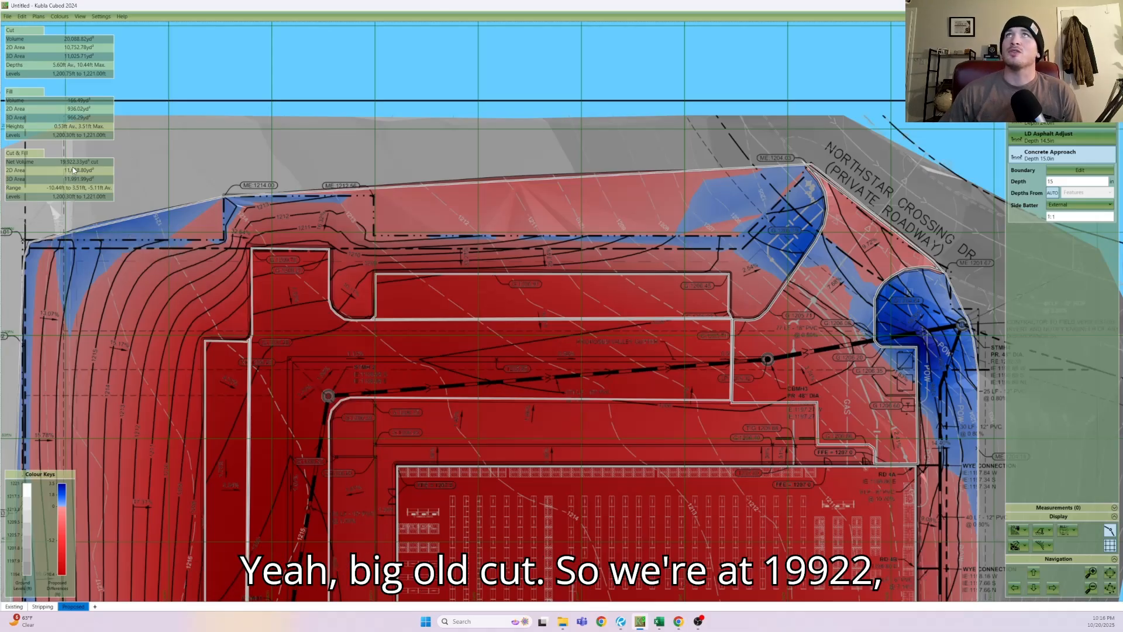
click(1024, 48)
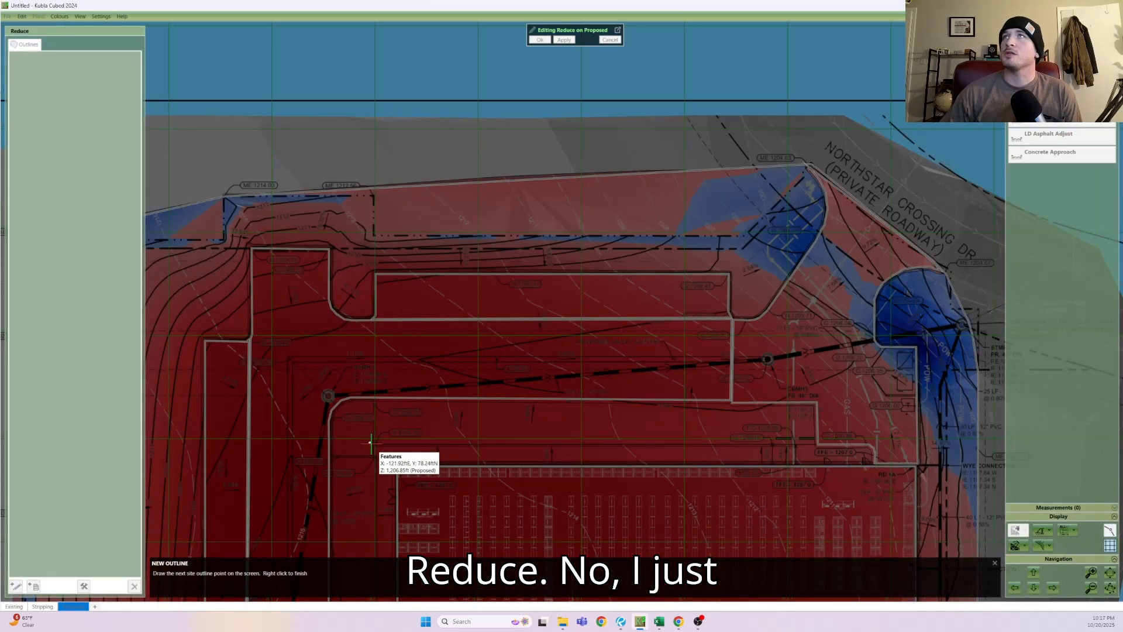
click(370, 443)
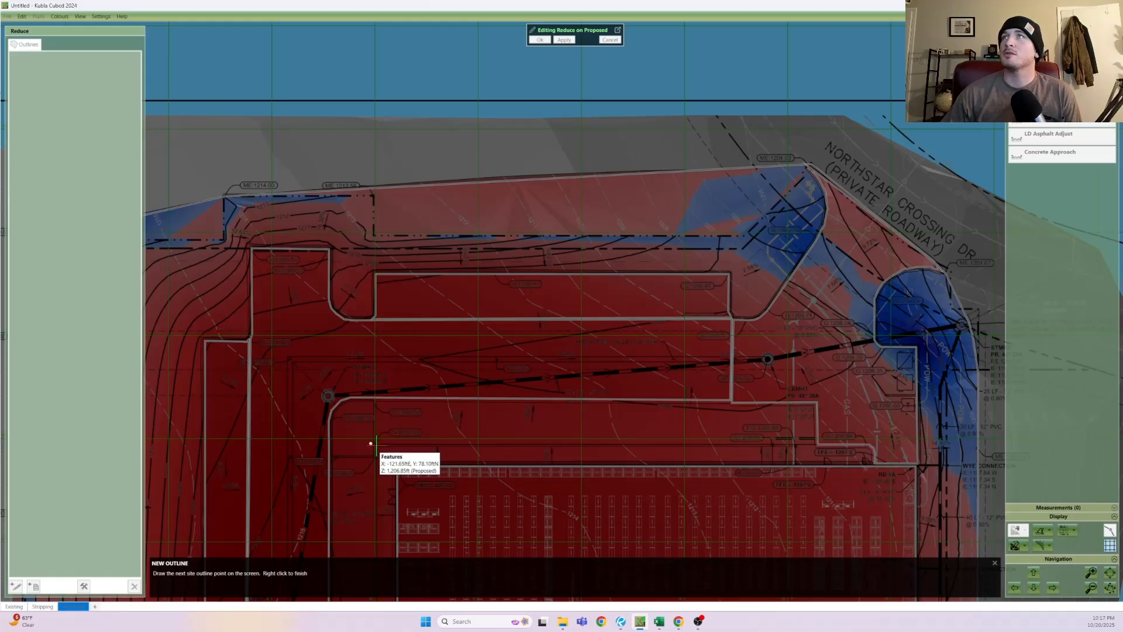
scroll(377, 443, up, 3)
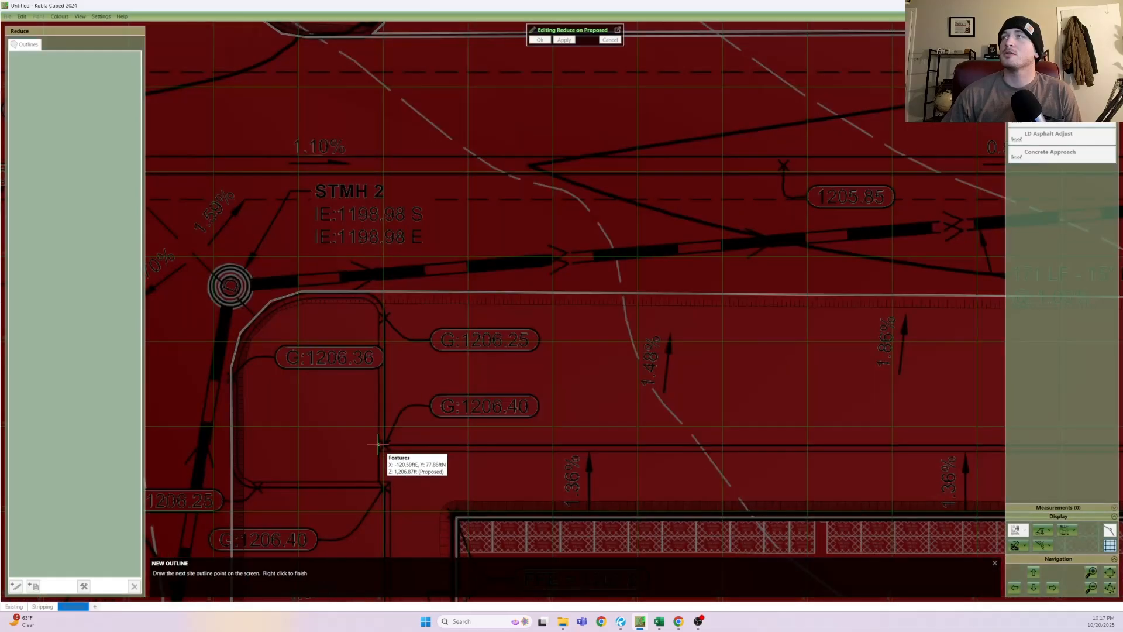
click(376, 299)
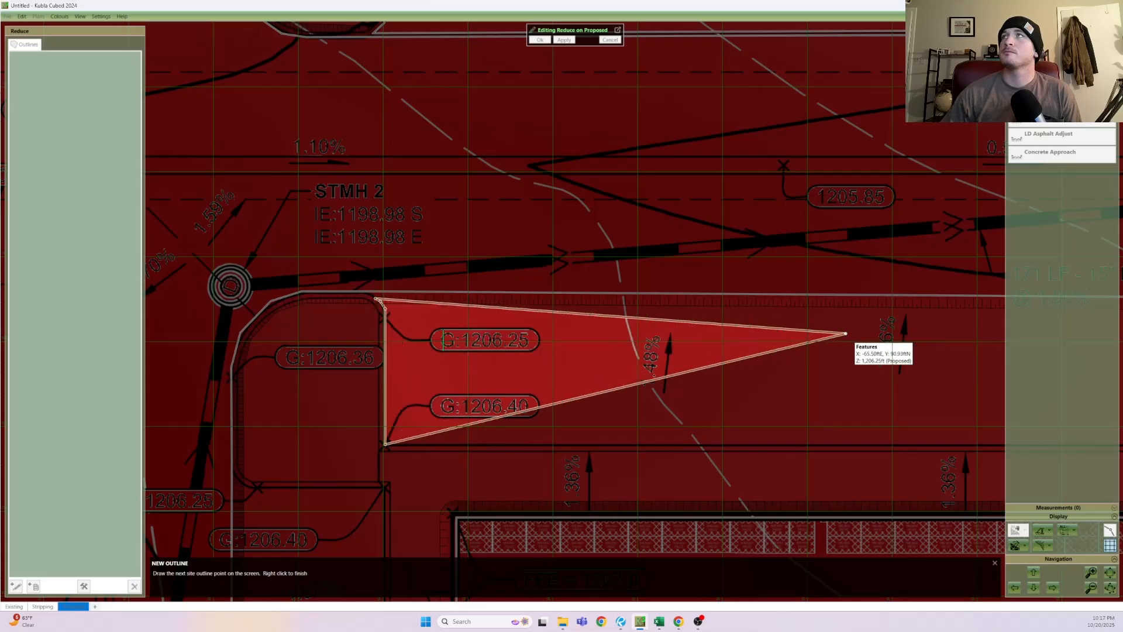
- Trace the strip's north edge east to the Concrete Approach boundary, follow that boundary south to about Y 78, and finish the outline for another one
middle_drag(845, 333, 443, 340)
scroll(443, 340, up, 3)
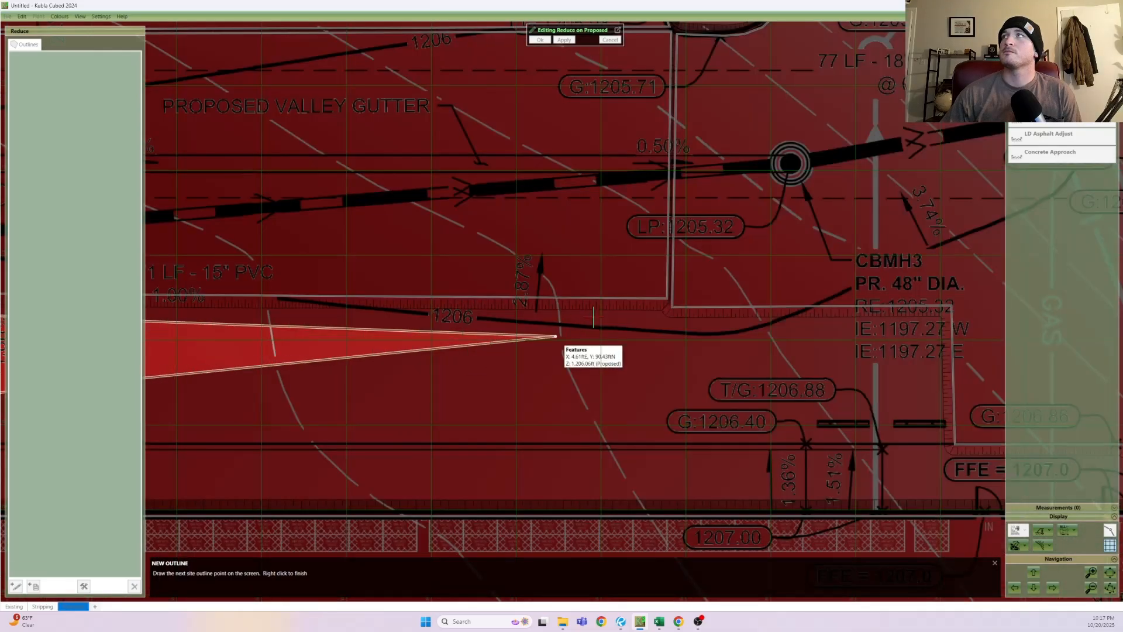
click(666, 304)
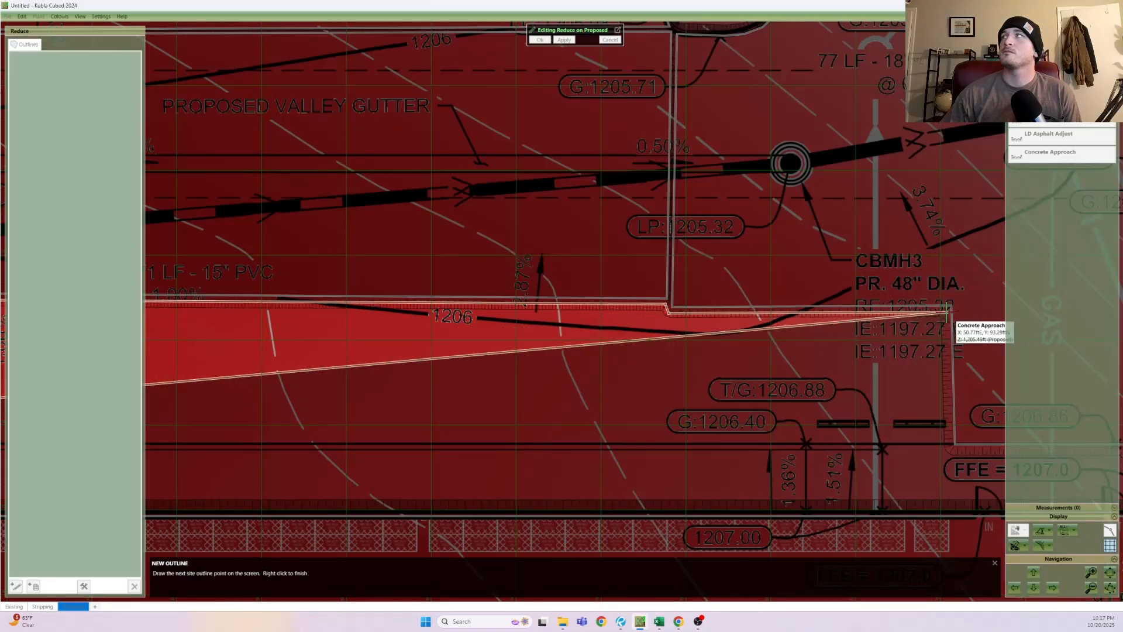
click(951, 310)
click(952, 443)
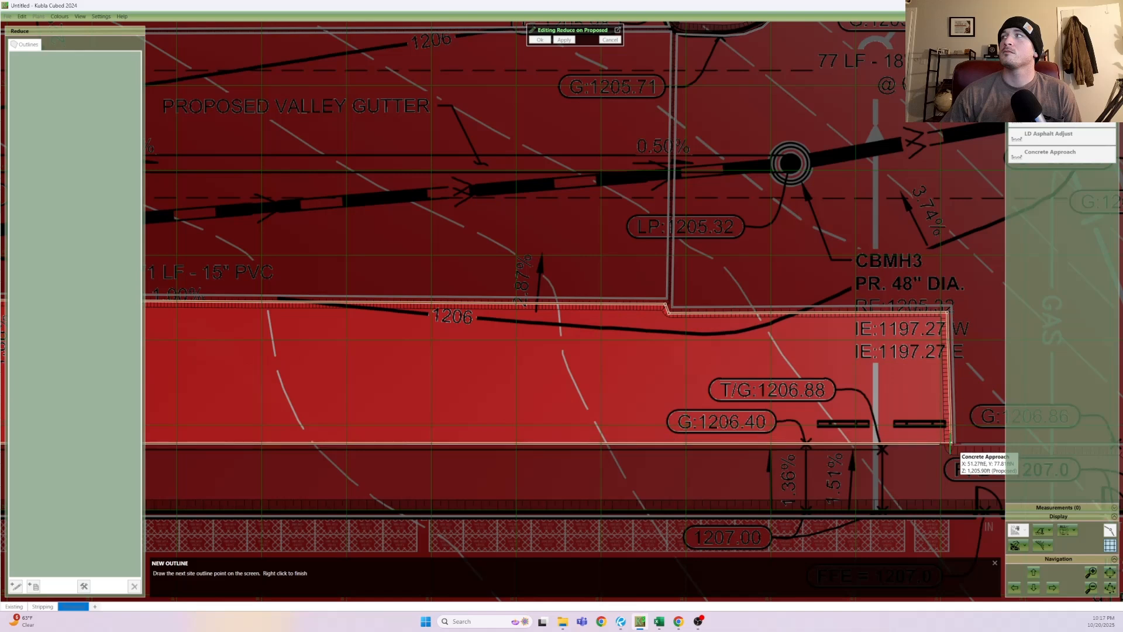
right_click(473, 461)
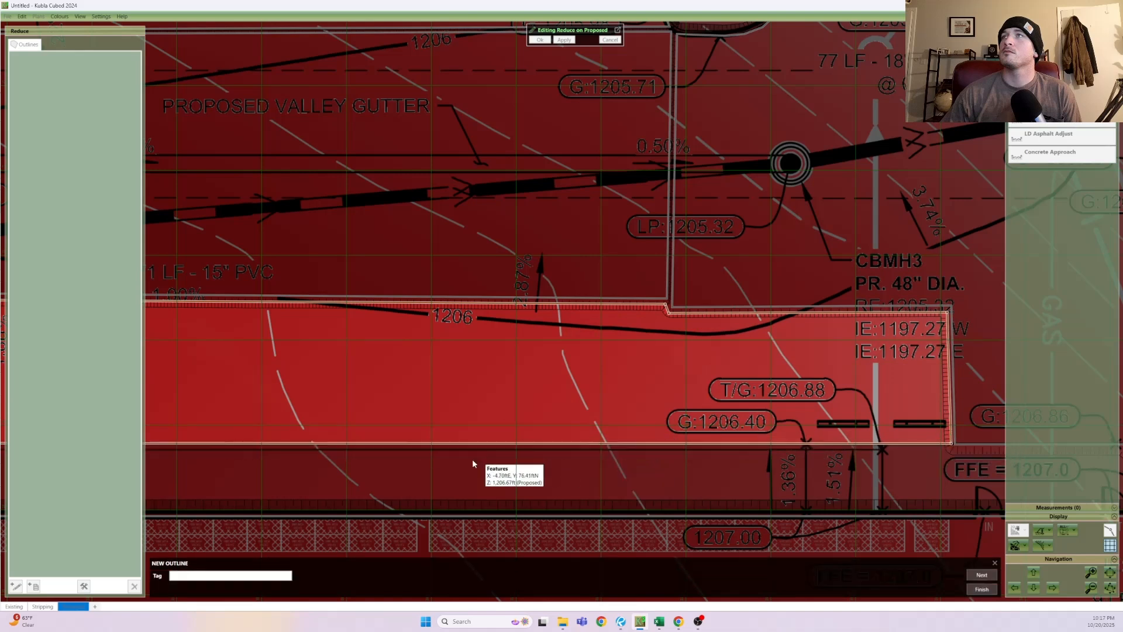
click(970, 578)
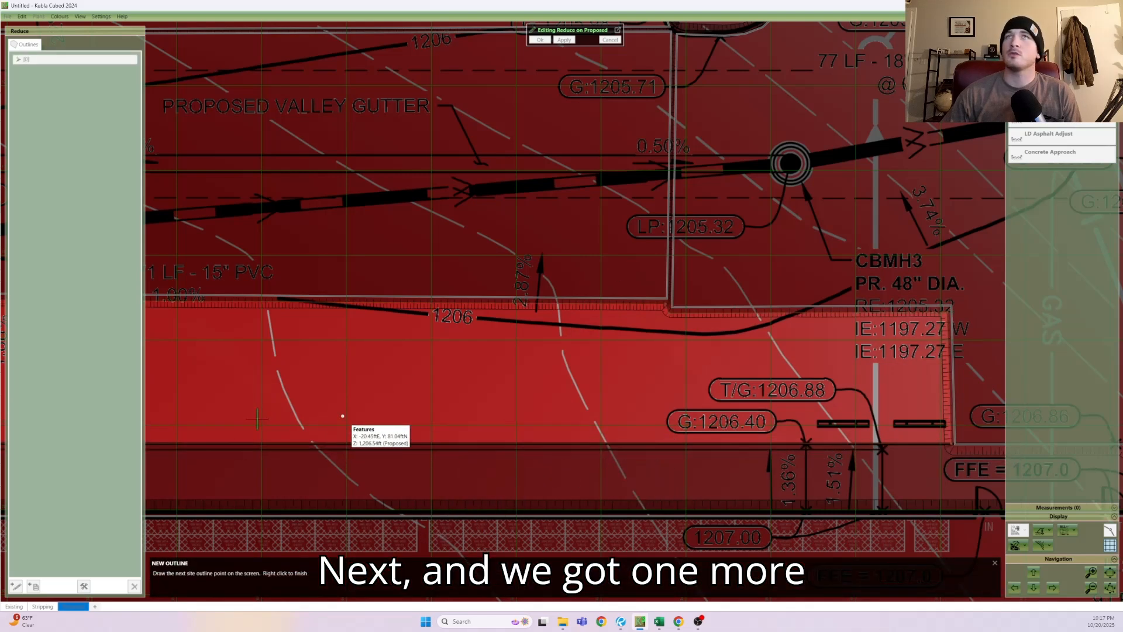
- Start the second outline across the north end of the parking strip west of the building, from G 1206.25 to G 1206.40
scroll(343, 416, down, 3)
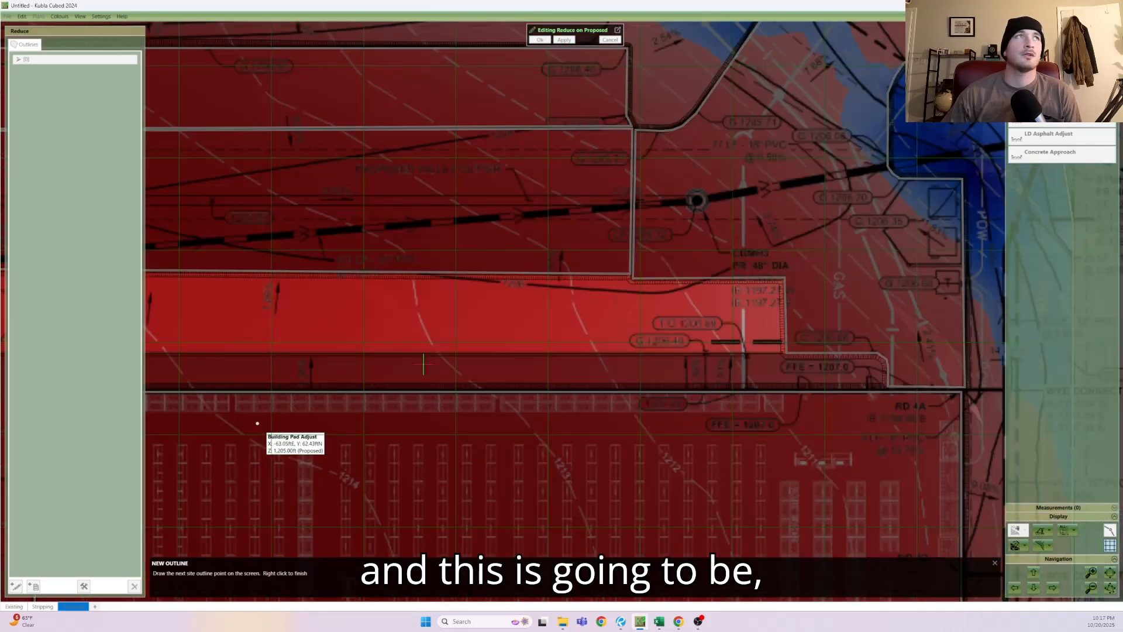
middle_drag(226, 448, 430, 361)
middle_drag(148, 488, 351, 426)
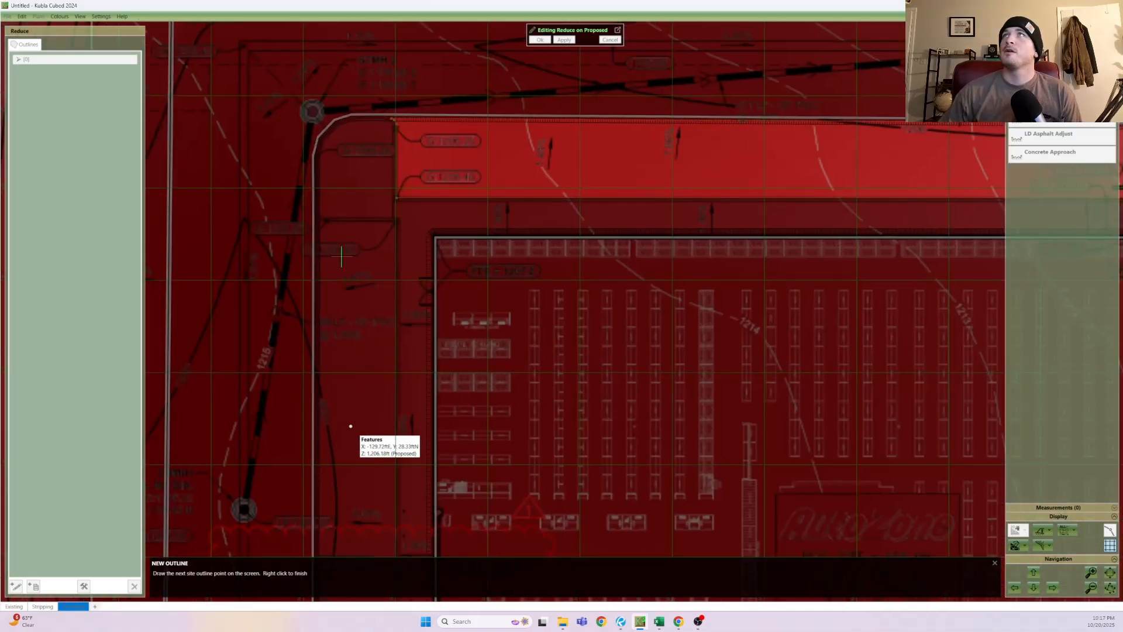
scroll(323, 206, up, 3)
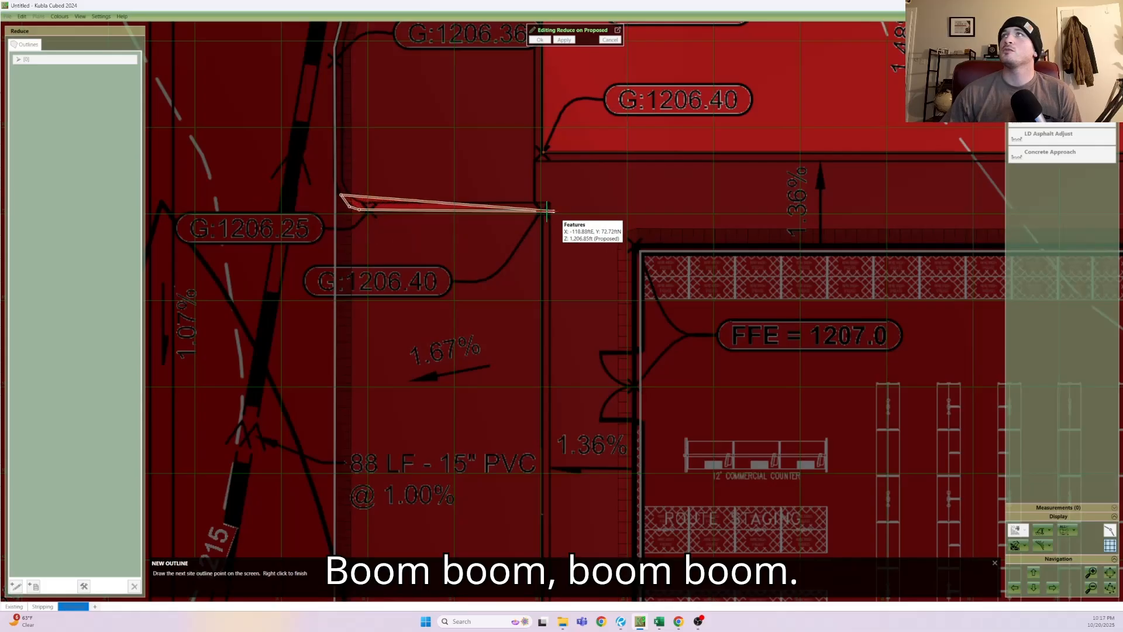
click(543, 210)
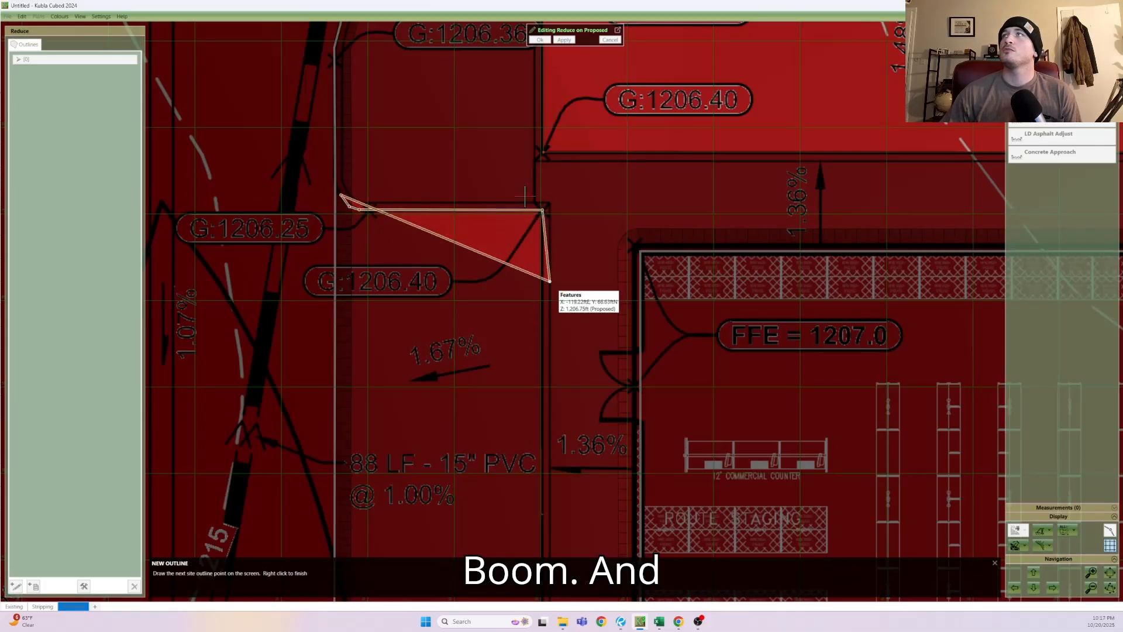
- Trace the parking strip's east edge south to about Y -82, follow its south end around to the west curb line, and finish the outline
scroll(550, 282, down, 1)
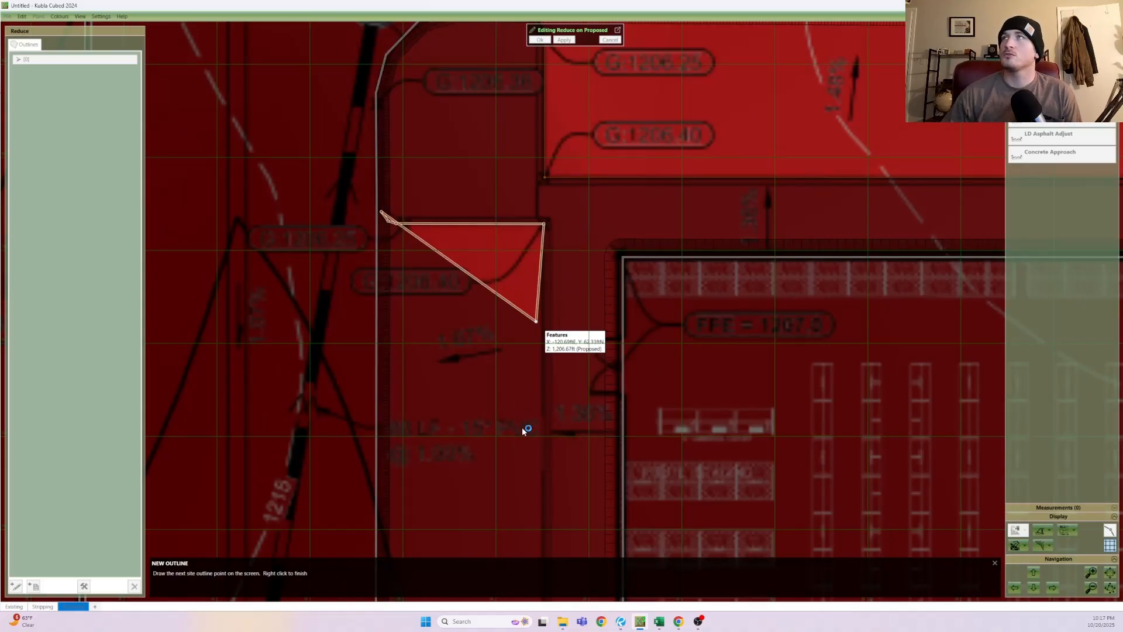
scroll(523, 428, down, 2)
scroll(523, 427, up, 3)
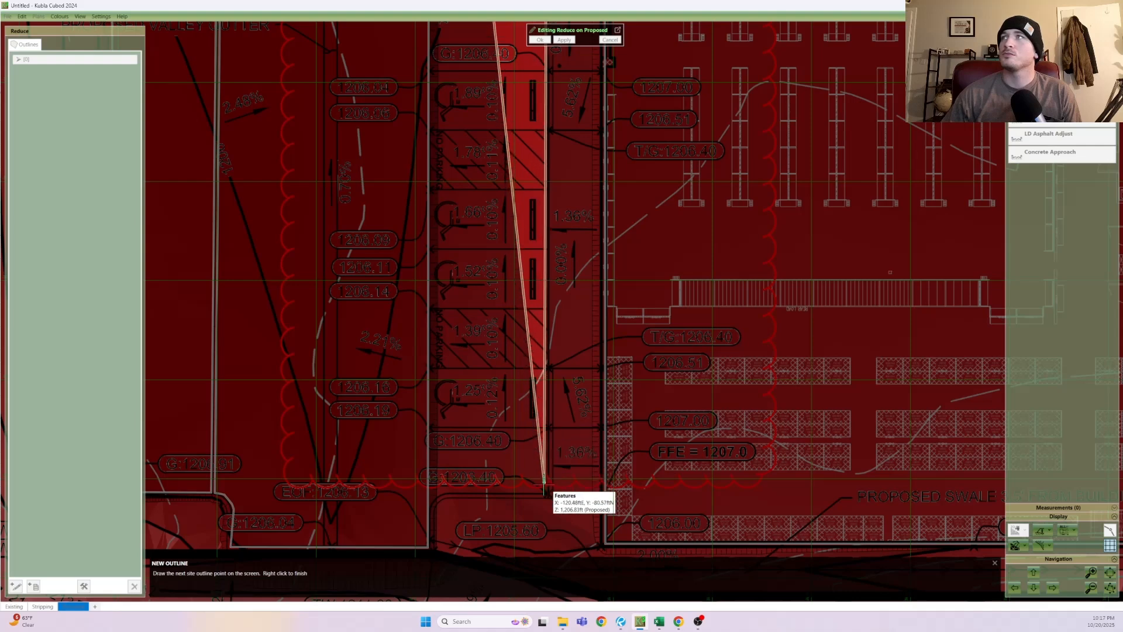
click(548, 492)
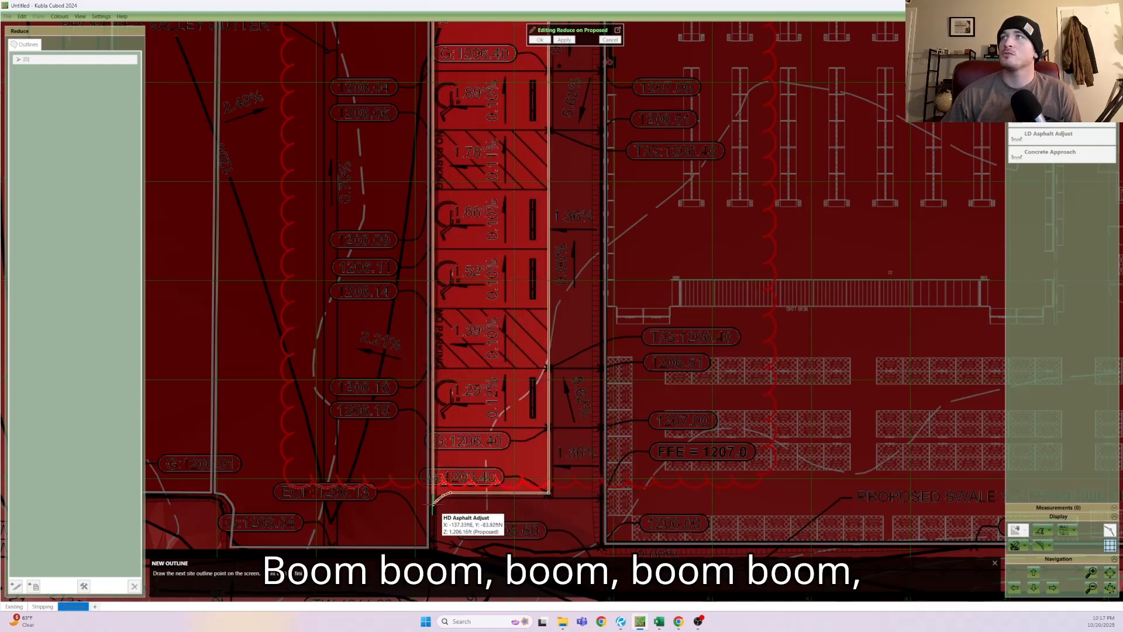
double_click(445, 507)
click(982, 591)
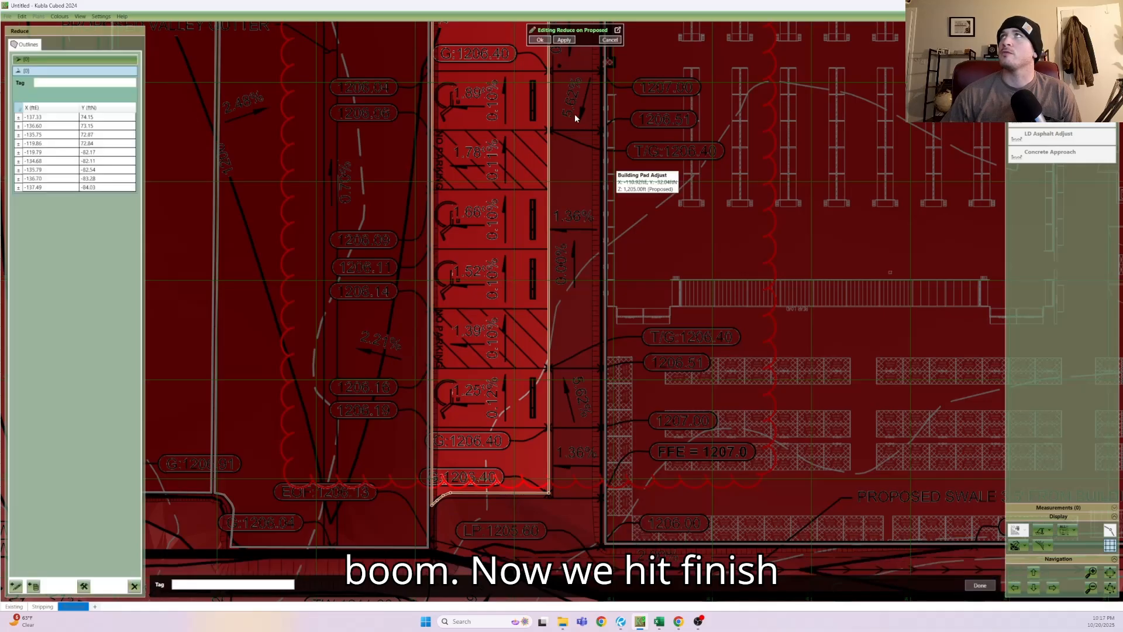
- Accept the Reduce boundary, set the feature's depth to 14 in, and name it "SD Concrete"
click(540, 40)
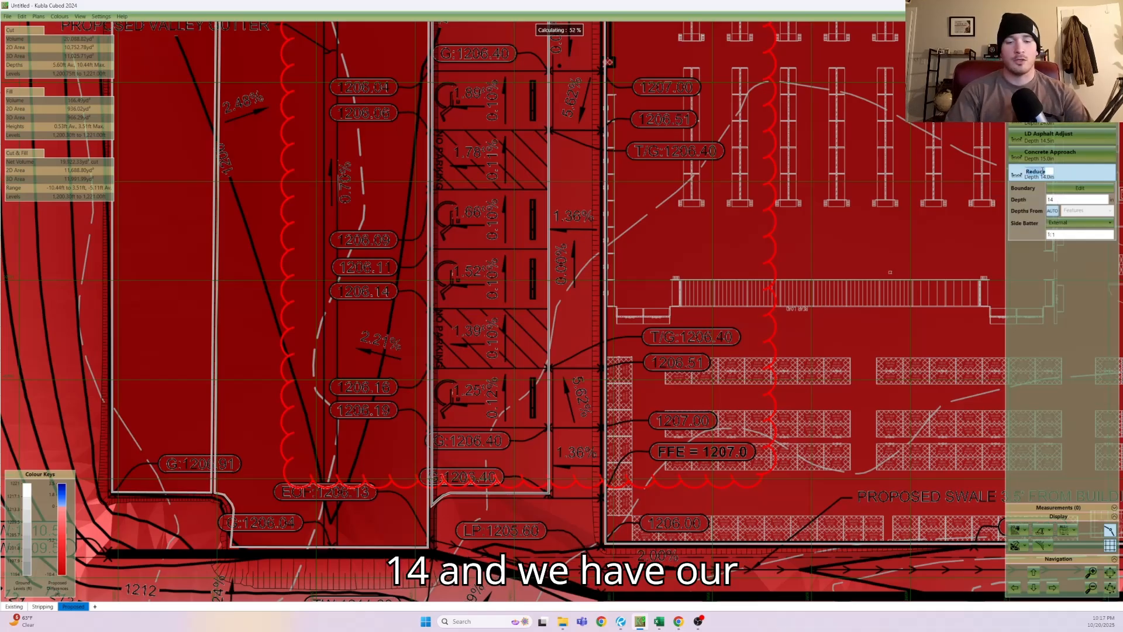
text(SD Concrete)
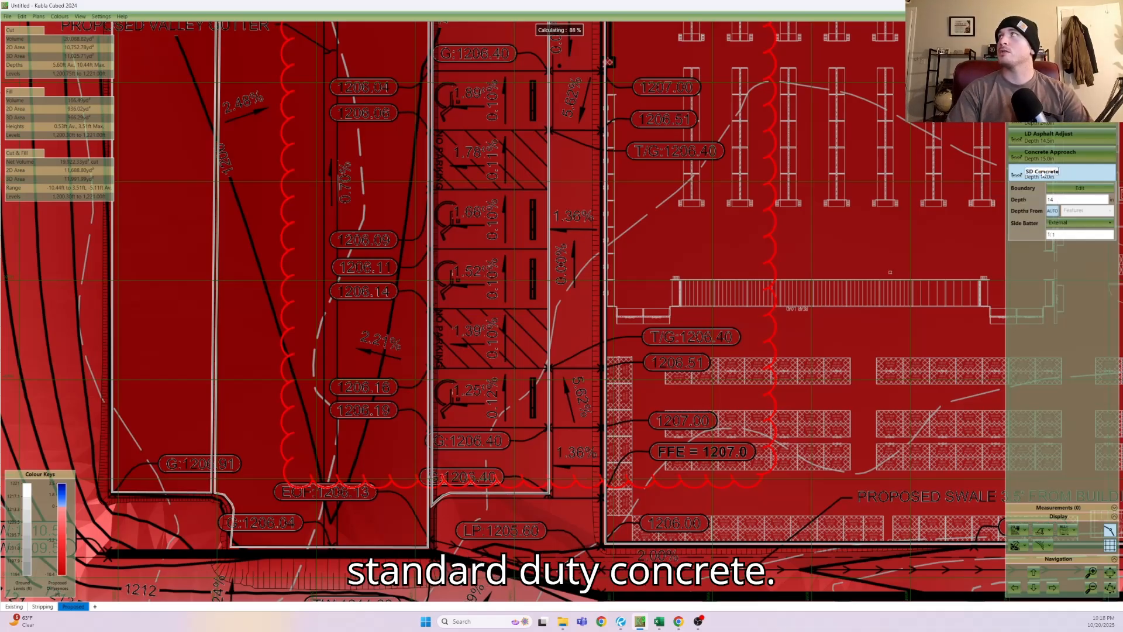
key(Return)
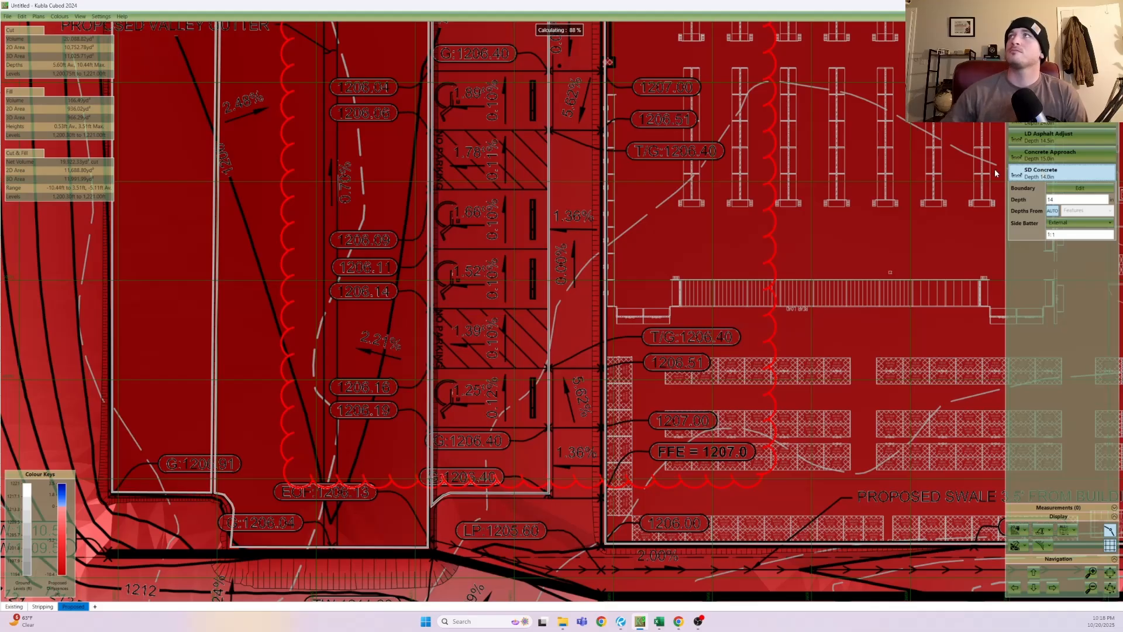
- Display the whole site in the 3D Orbit View with the vertical exaggeration set to 2.5X
scroll(739, 180, down, 1)
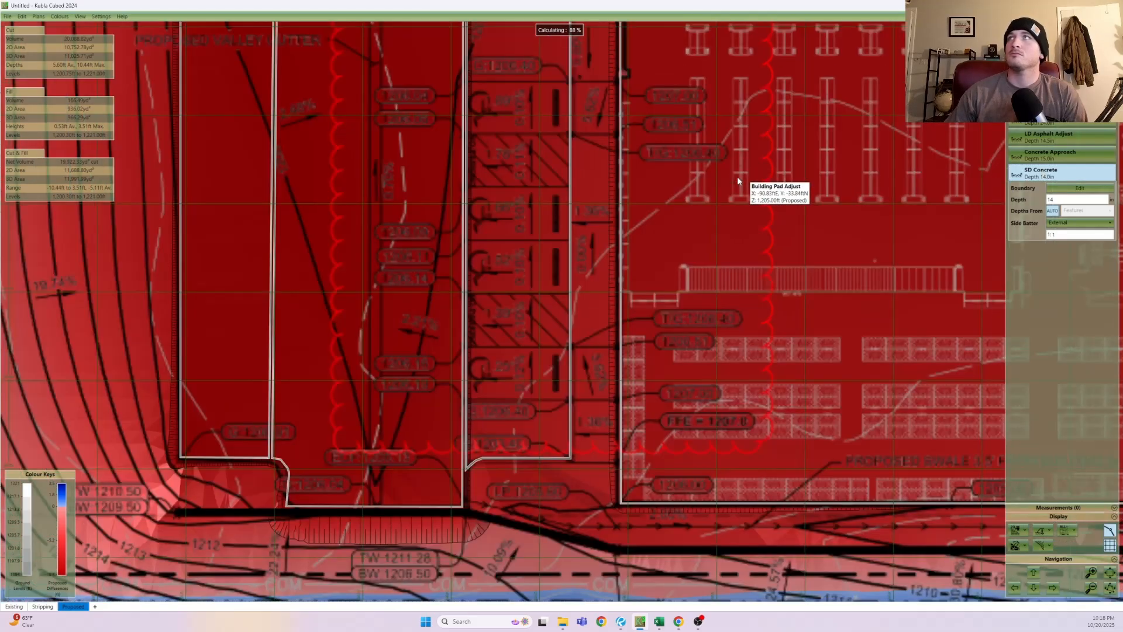
scroll(769, 166, down, 1)
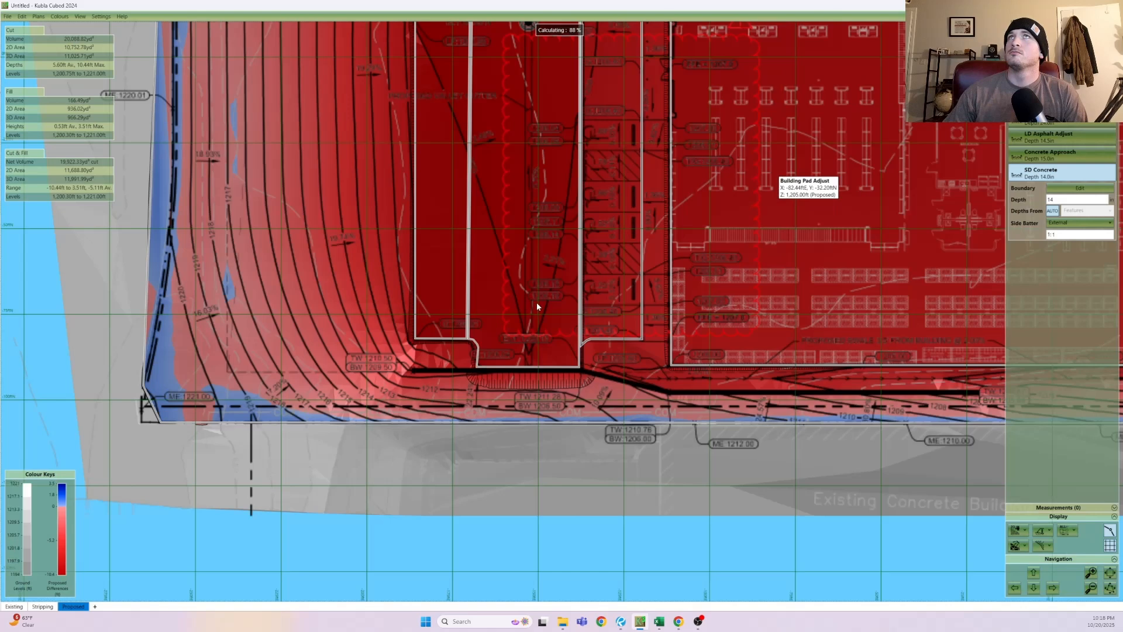
scroll(598, 275, up, 1)
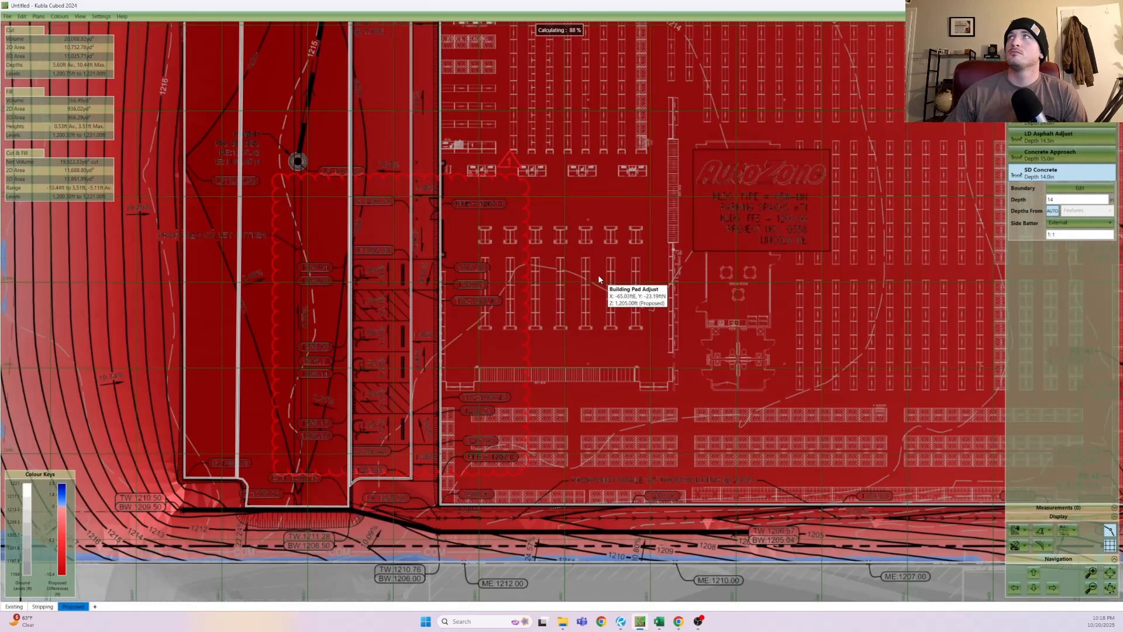
scroll(658, 246, down, 1)
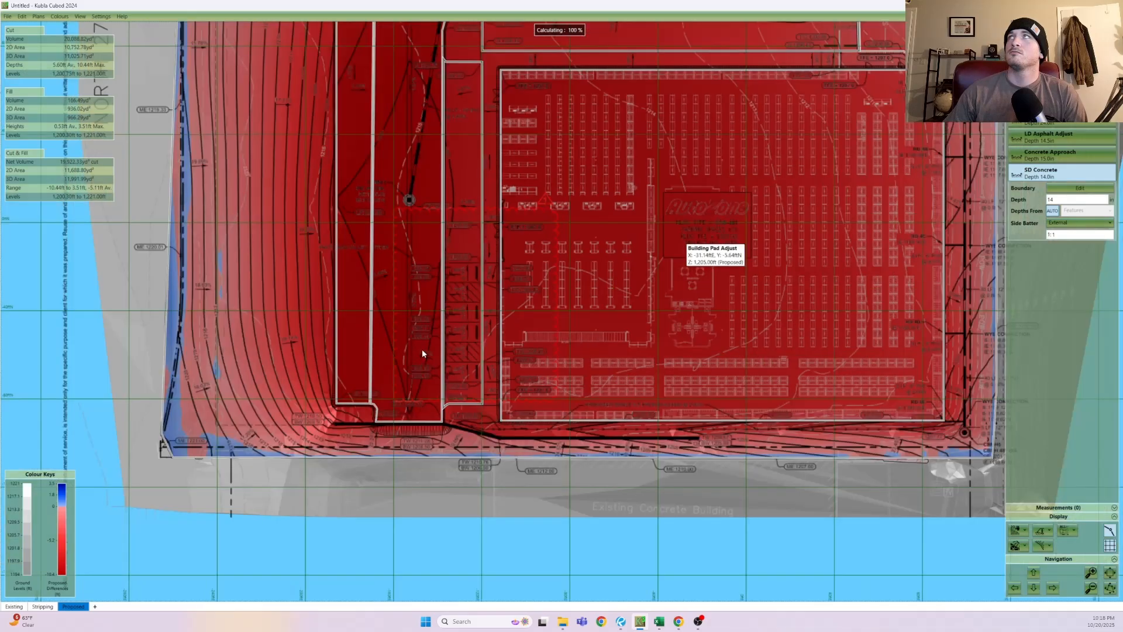
middle_drag(678, 230, 423, 349)
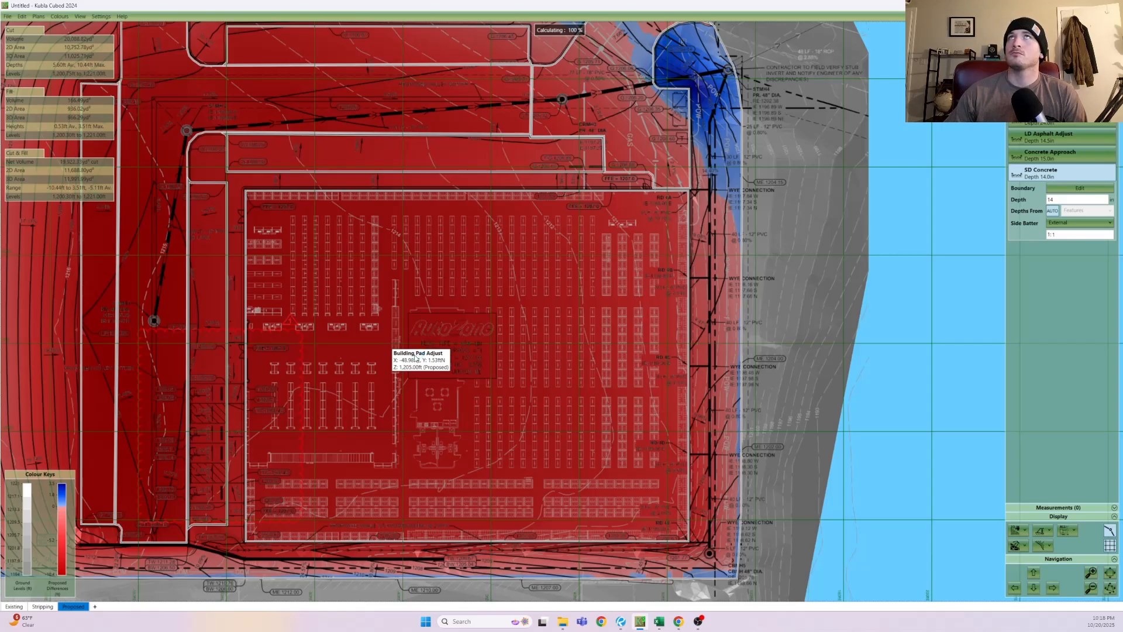
scroll(416, 358, down, 3)
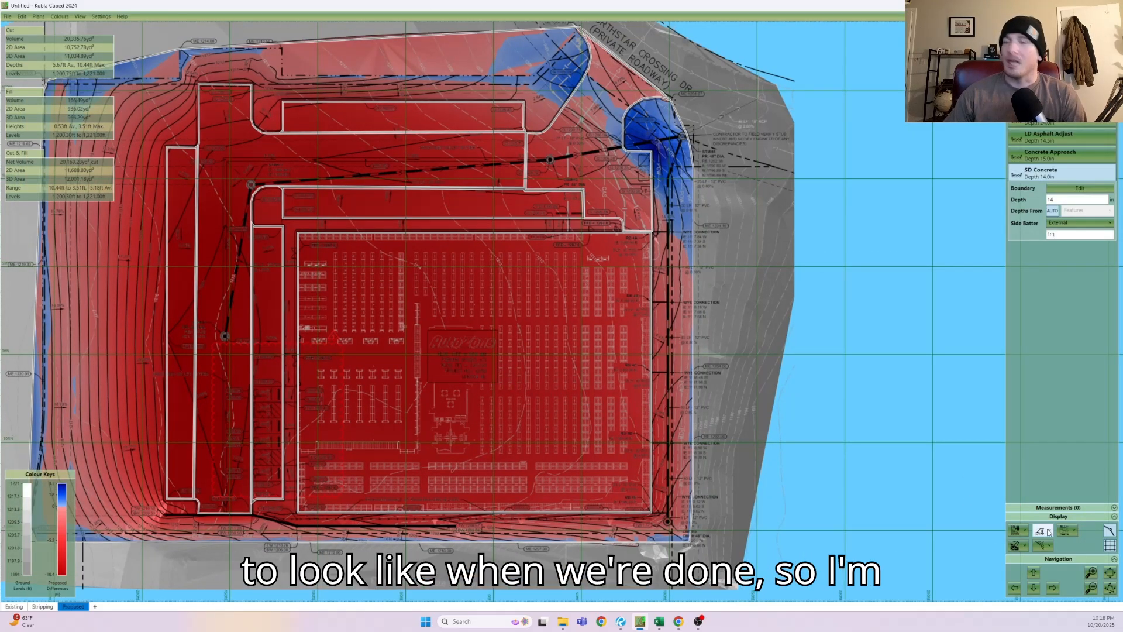
click(1027, 532)
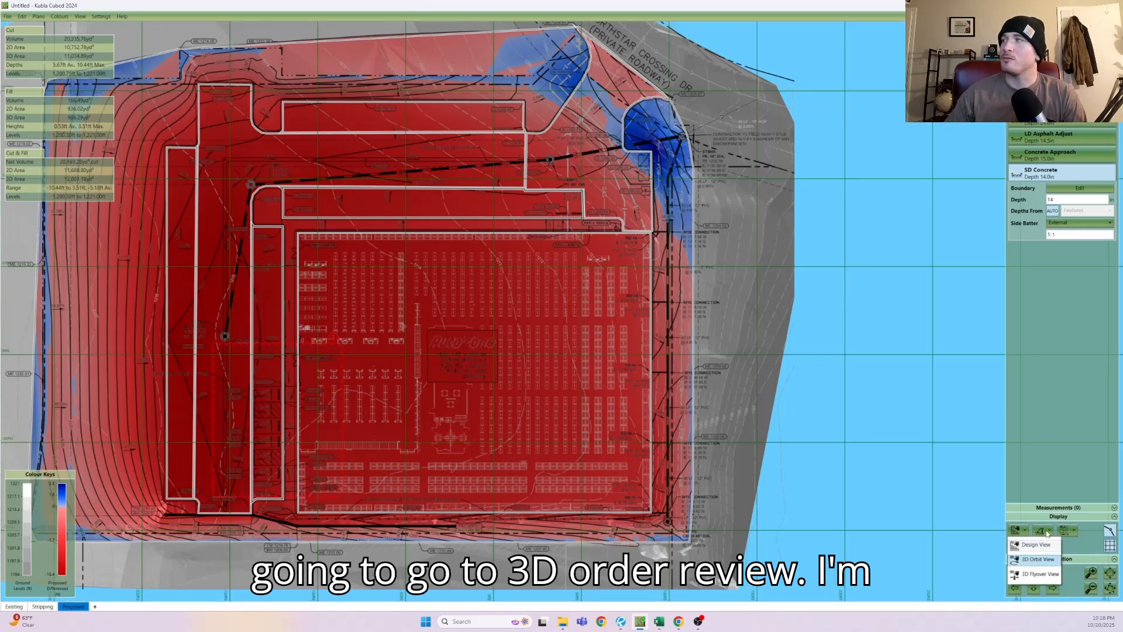
click(1037, 559)
click(1046, 531)
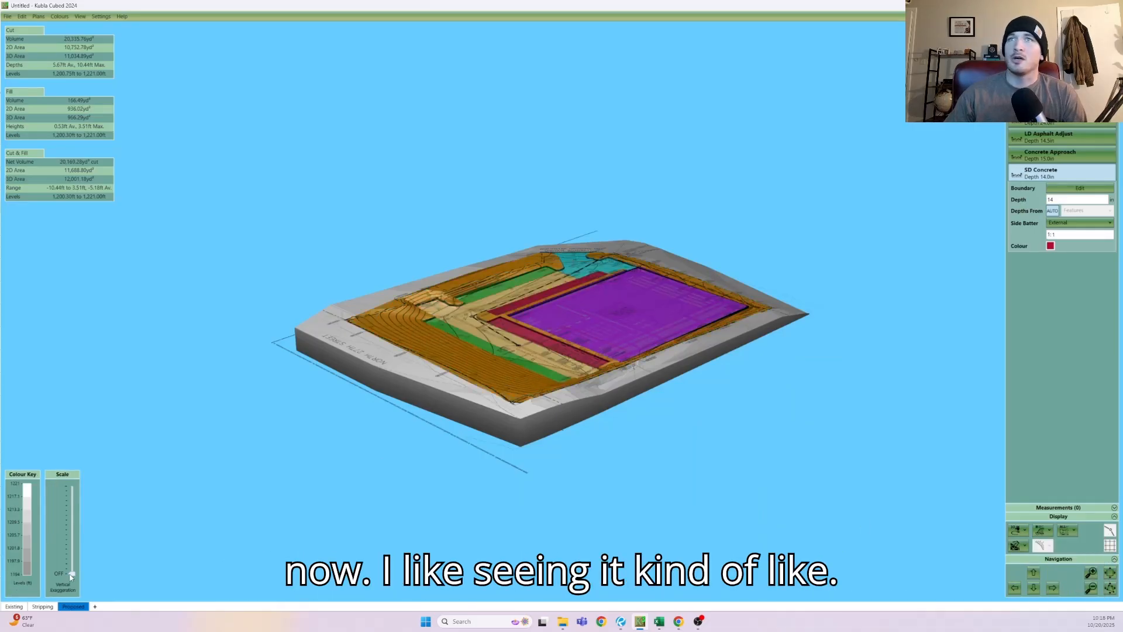
drag(72, 573, 70, 563)
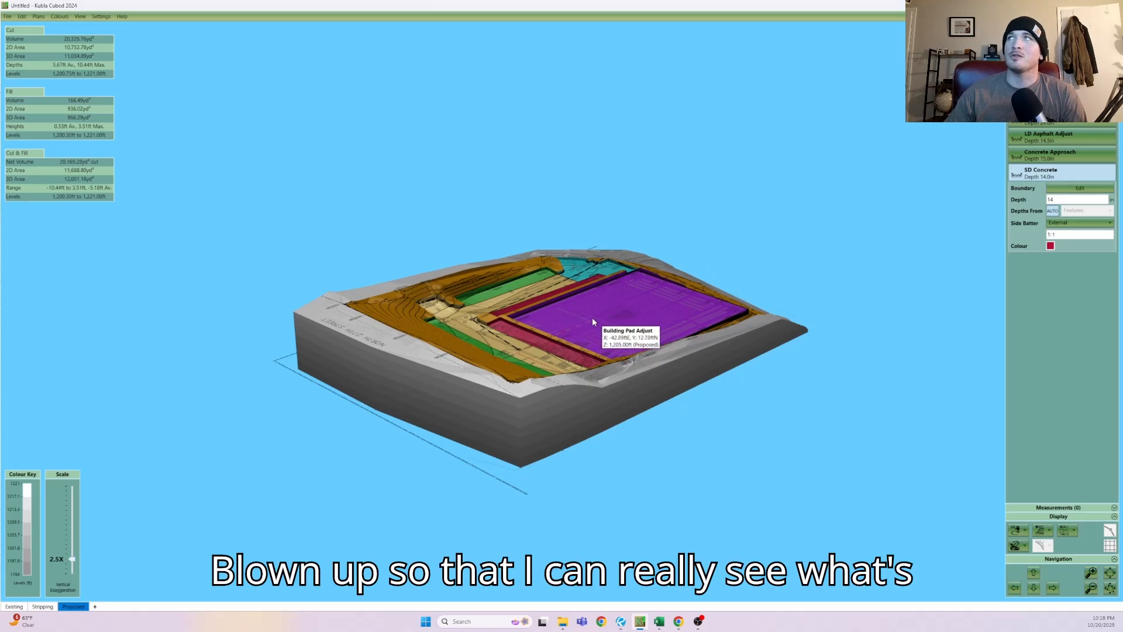
- Inspect the 3D model from several angles, checking the building pad, asphalt, concrete approach and storm drain areas for sensible grades
drag(592, 317, 498, 318)
scroll(549, 334, up, 5)
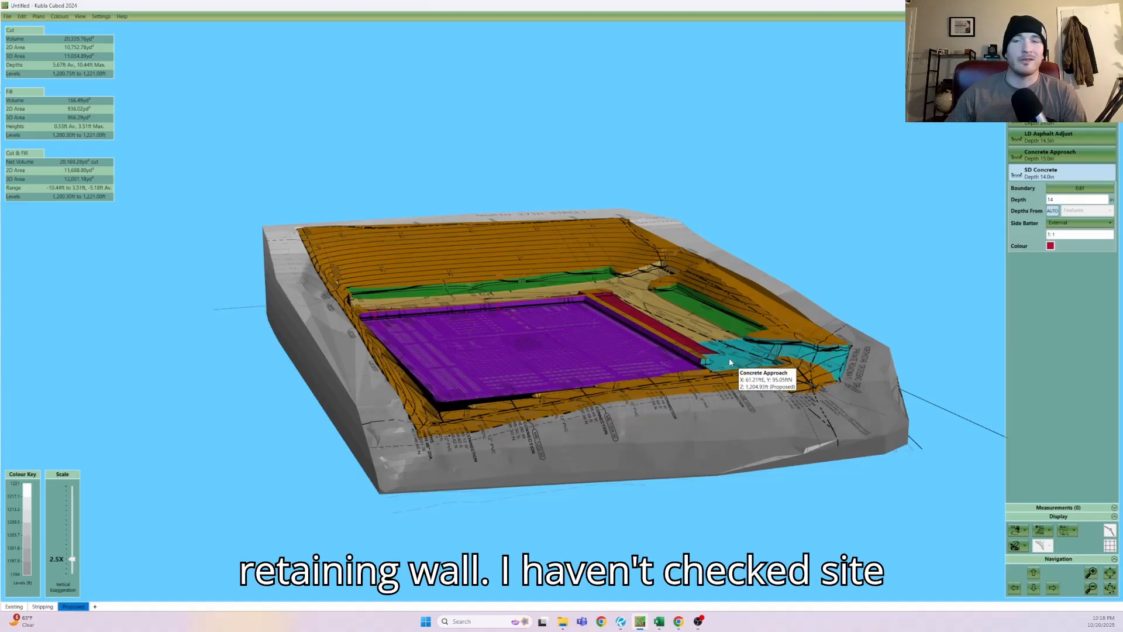
drag(729, 360, 609, 389)
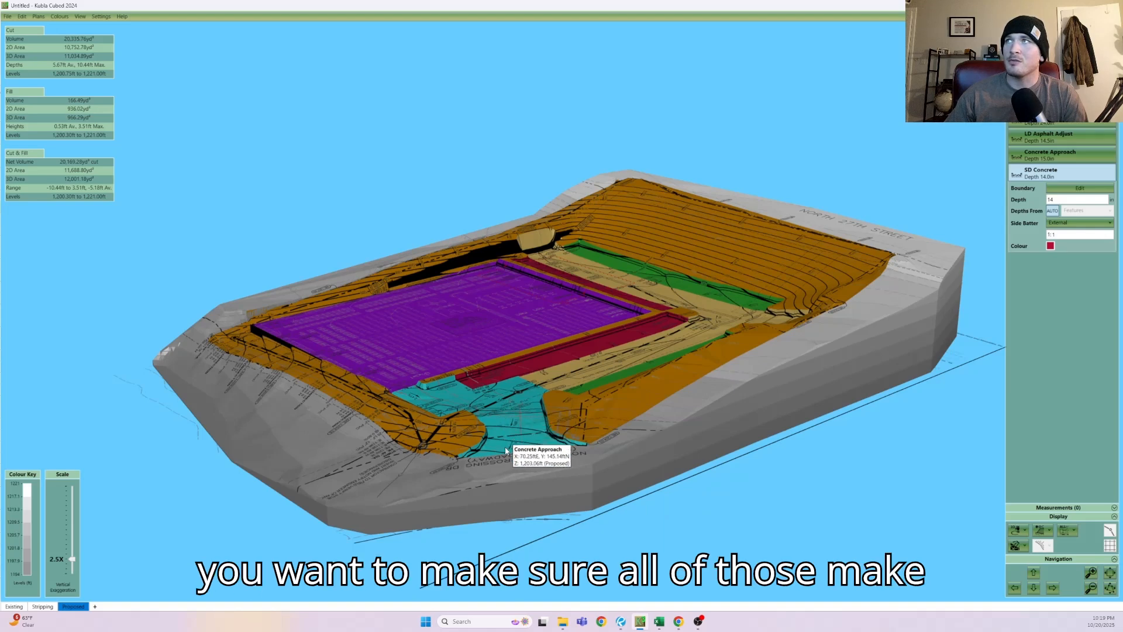
scroll(515, 404, up, 5)
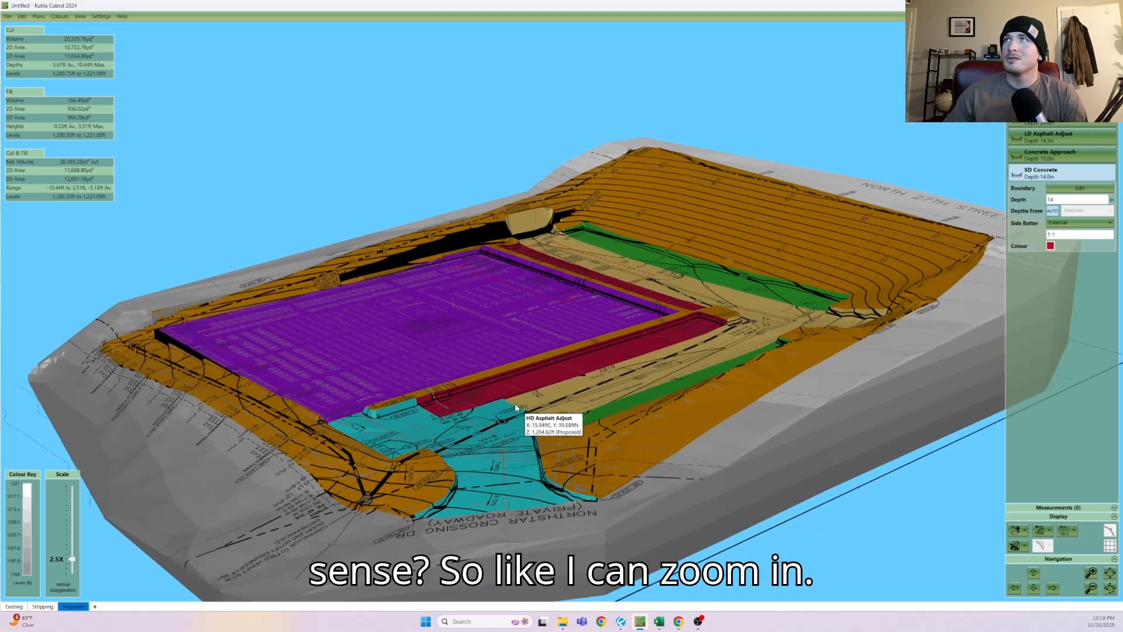
scroll(523, 407, up, 5)
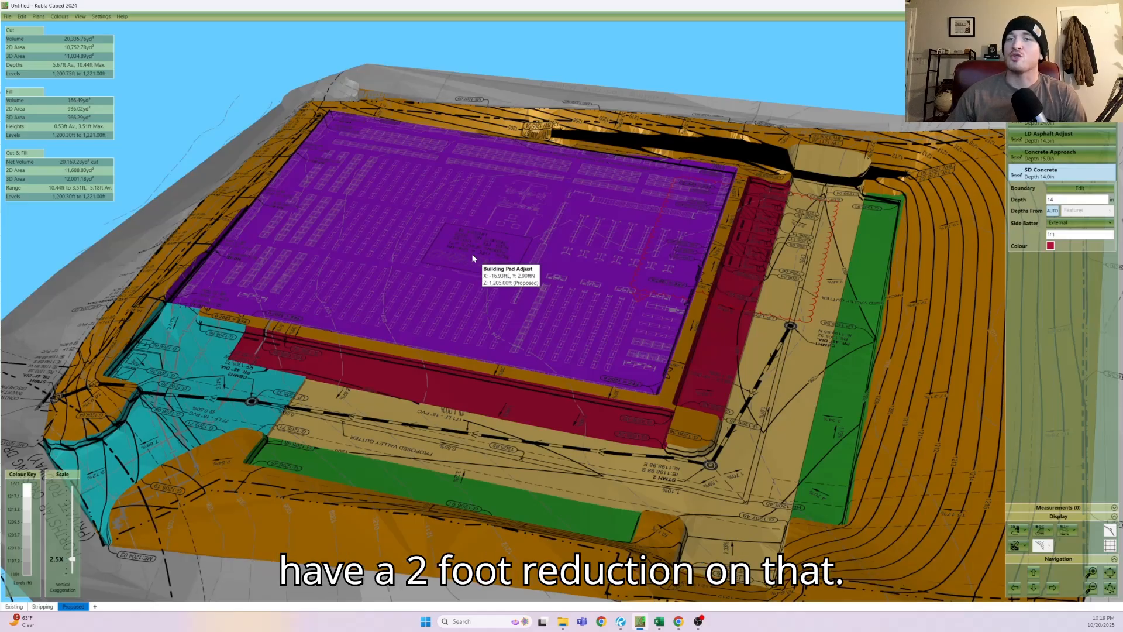
mouse_move(519, 336)
right_down()
mouse_move(531, 311)
mouse_move(551, 317)
mouse_move(505, 308)
mouse_move(487, 325)
mouse_move(495, 338)
mouse_move(535, 331)
right_up()
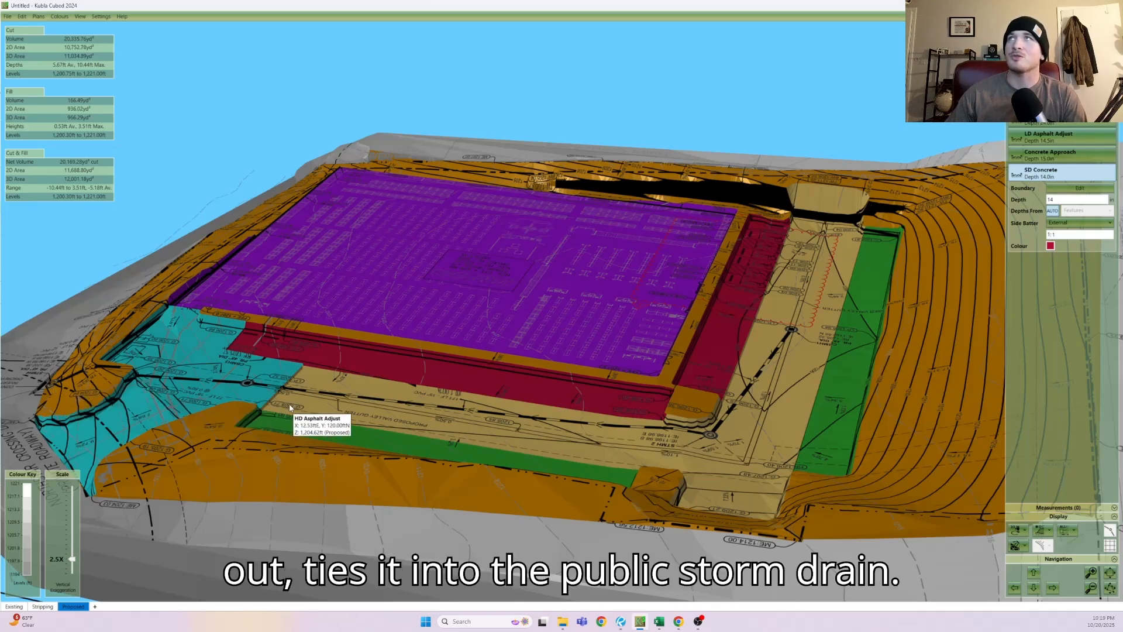
middle_drag(297, 404, 384, 391)
scroll(319, 405, down, 2)
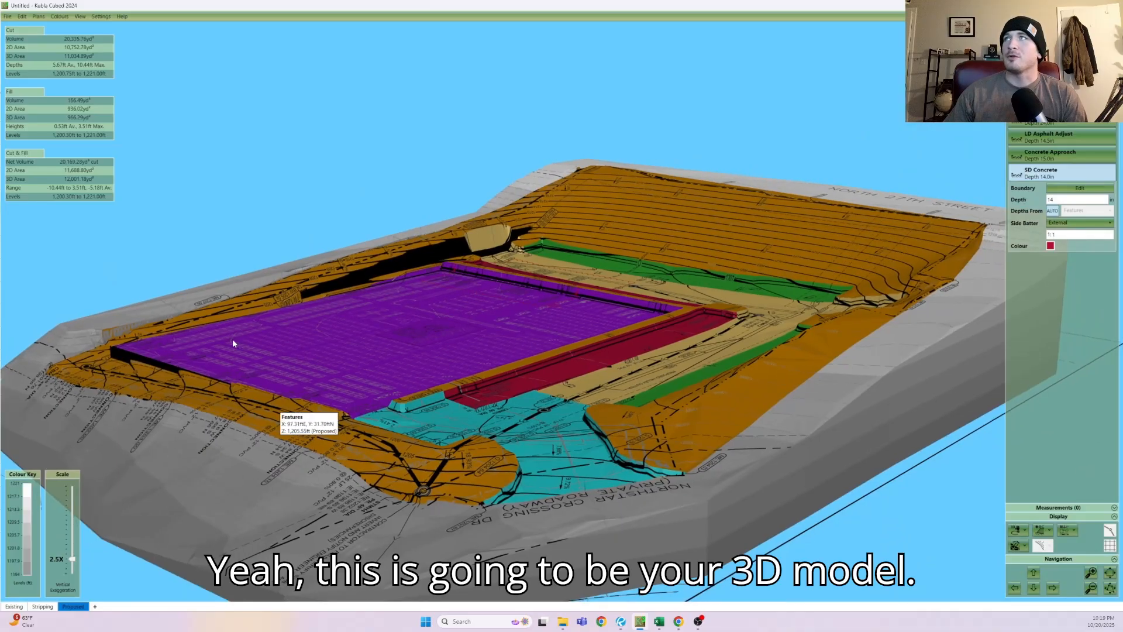